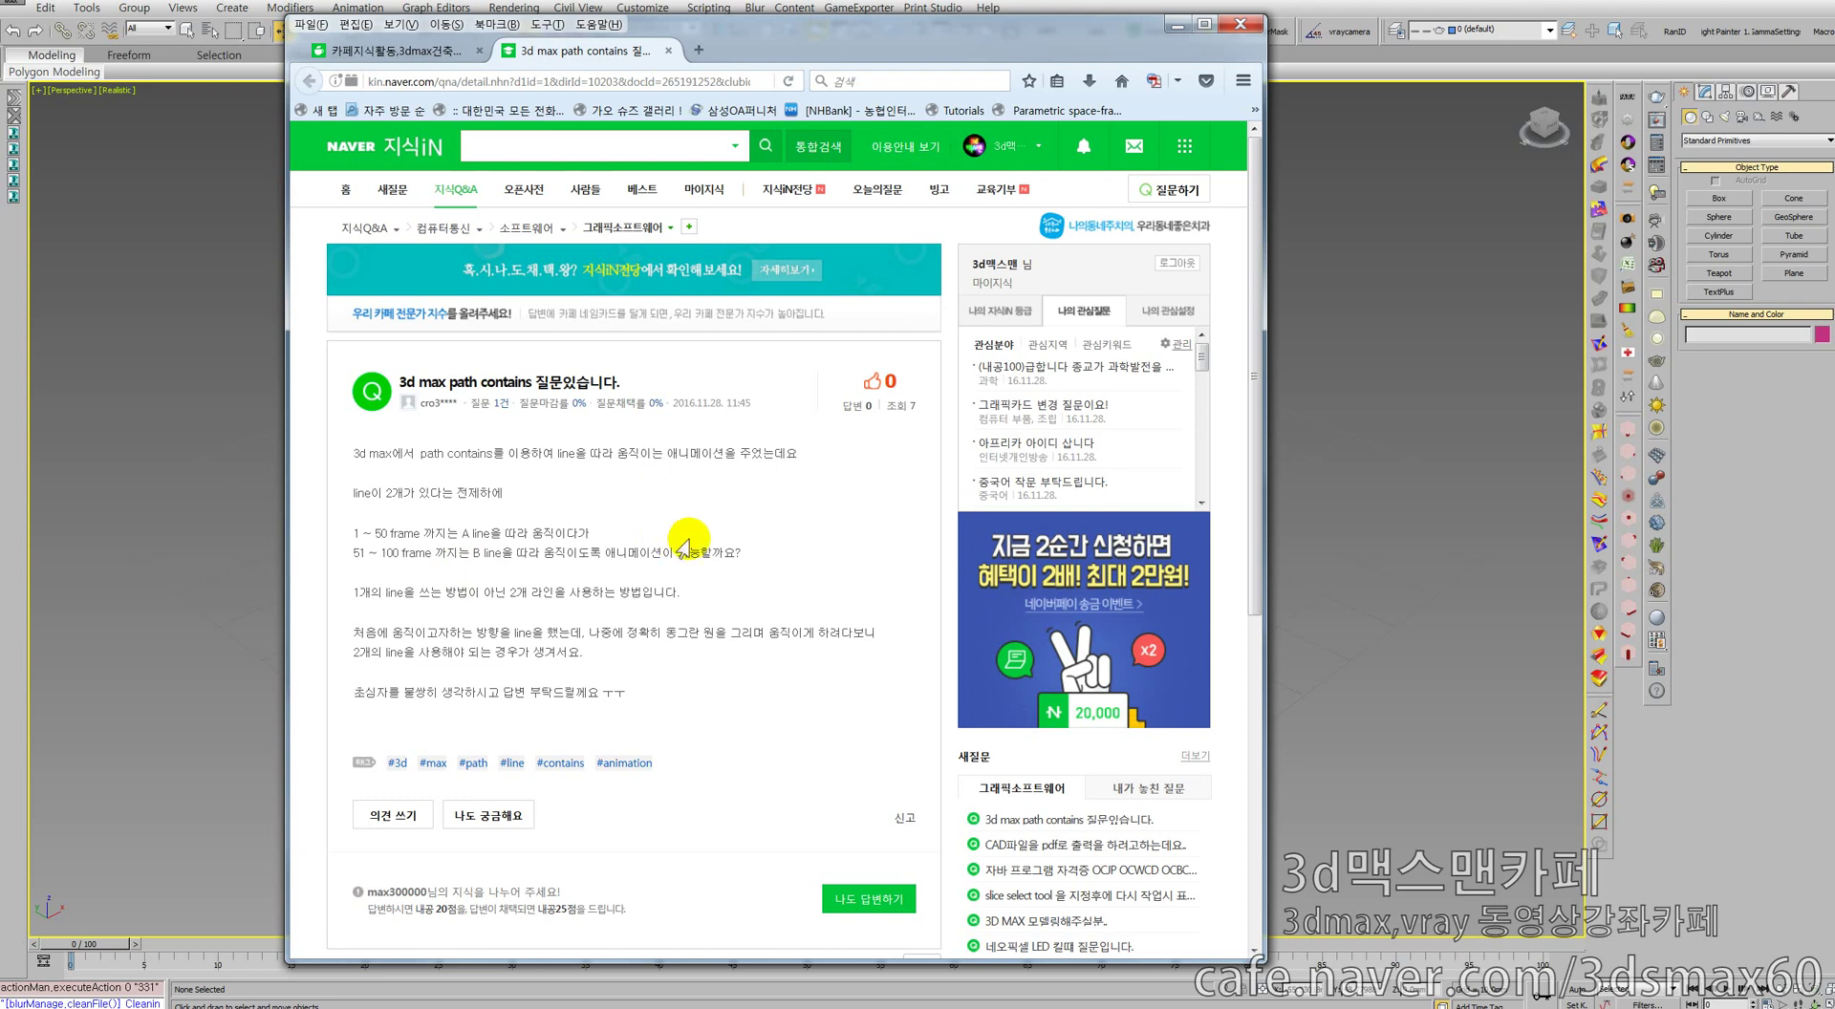
Switch from the browser to 3ds Max and create a teapot with a radius of about 21 to the left of the Top view's origin
left_click_drag(803, 43, 0, 28)
left_click(763, 438)
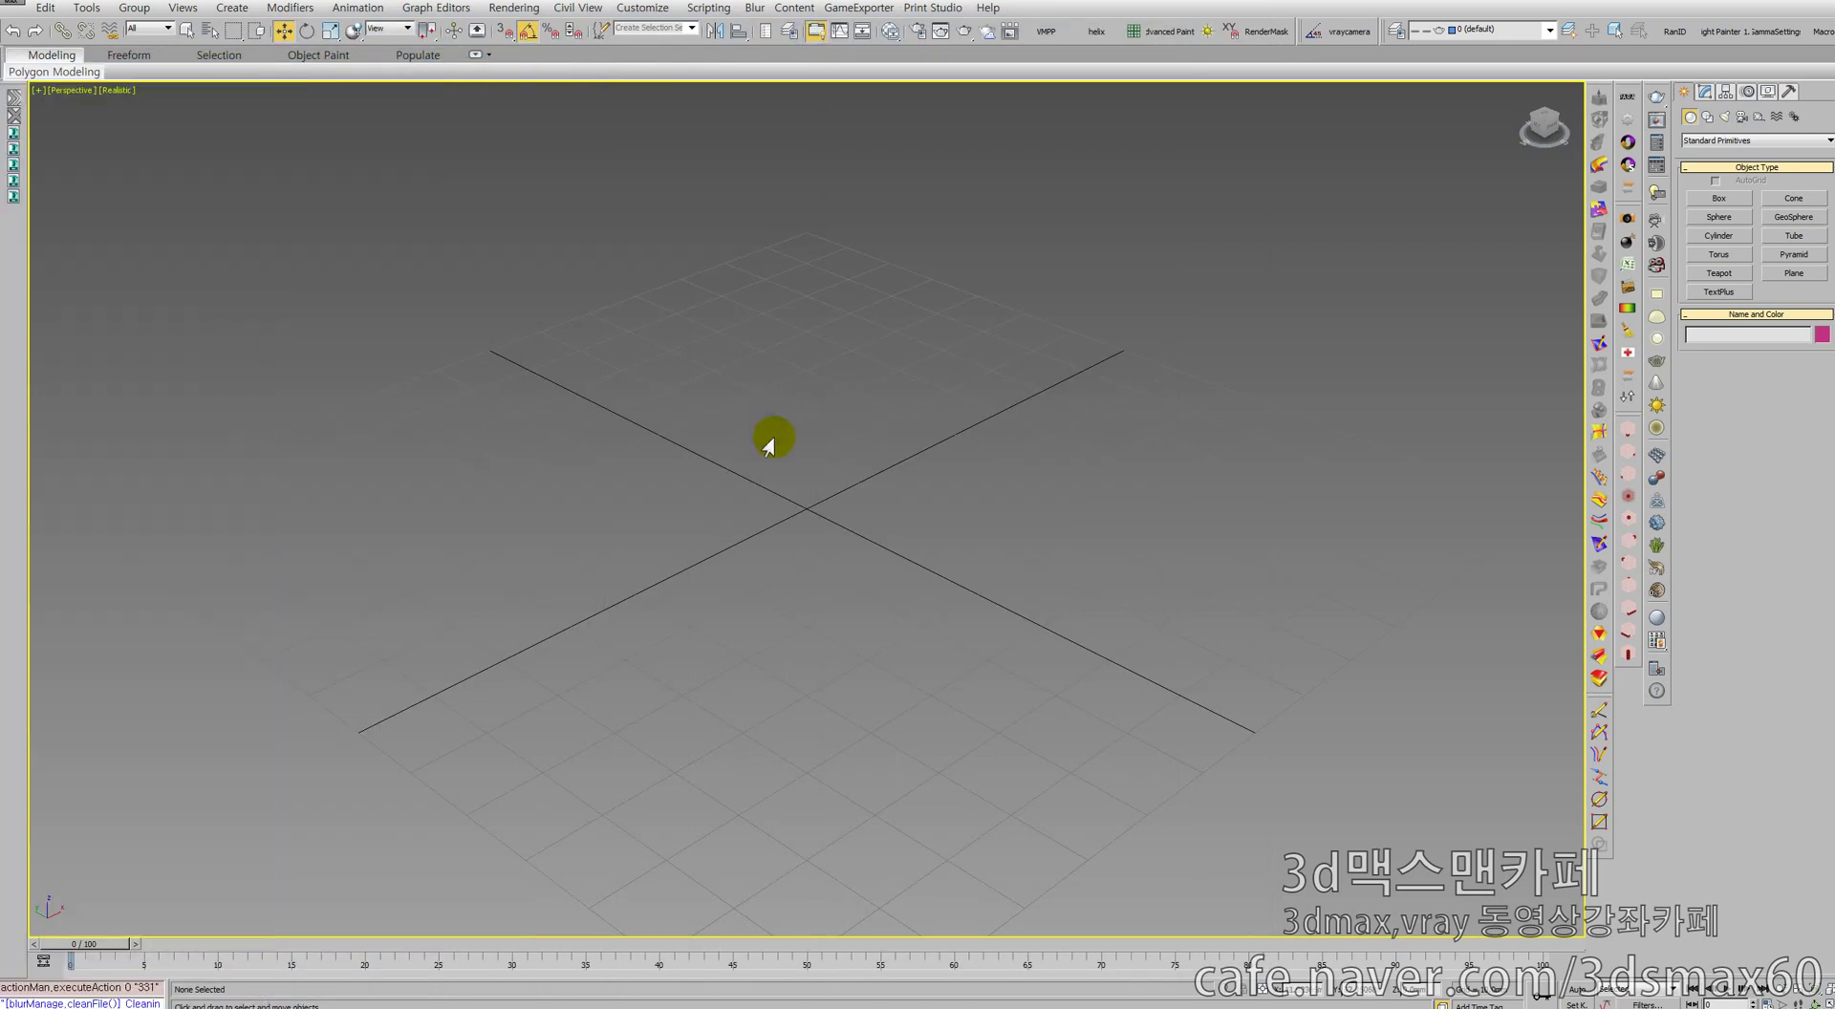
key("alt+w")
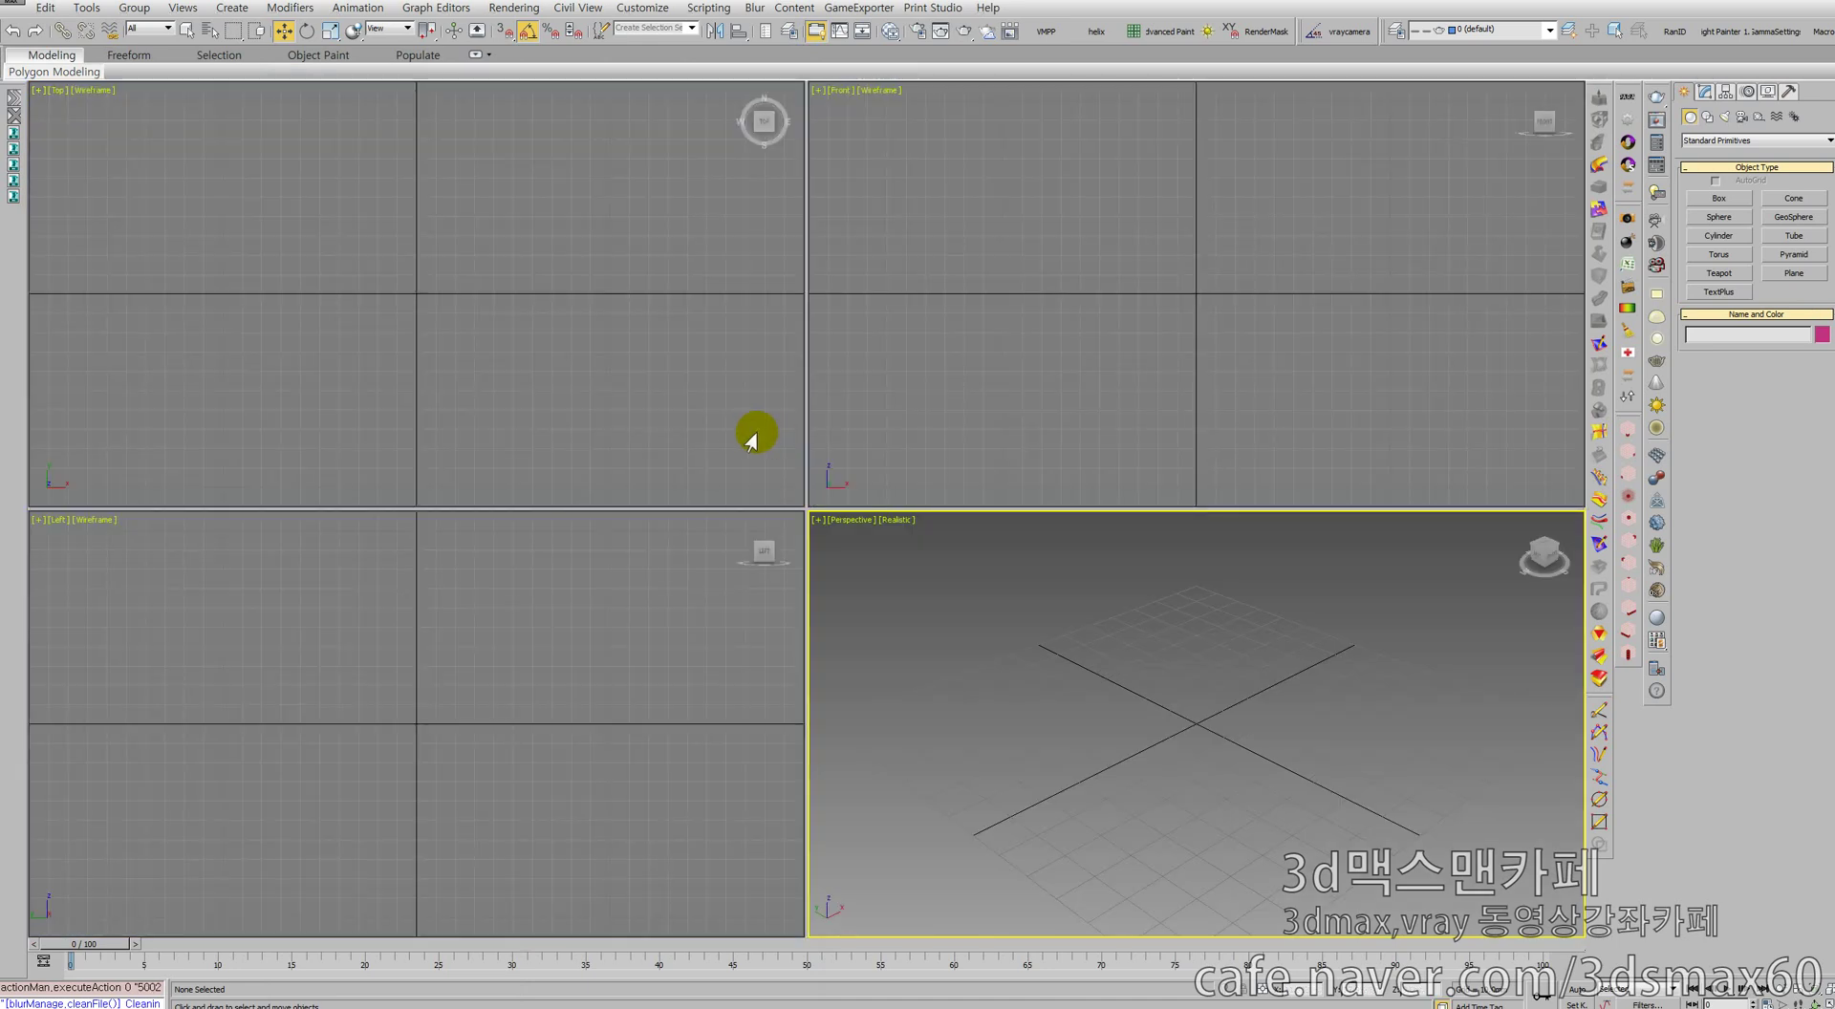
left_click(1724, 276)
left_click_drag(176, 281, 185, 325)
key("w")
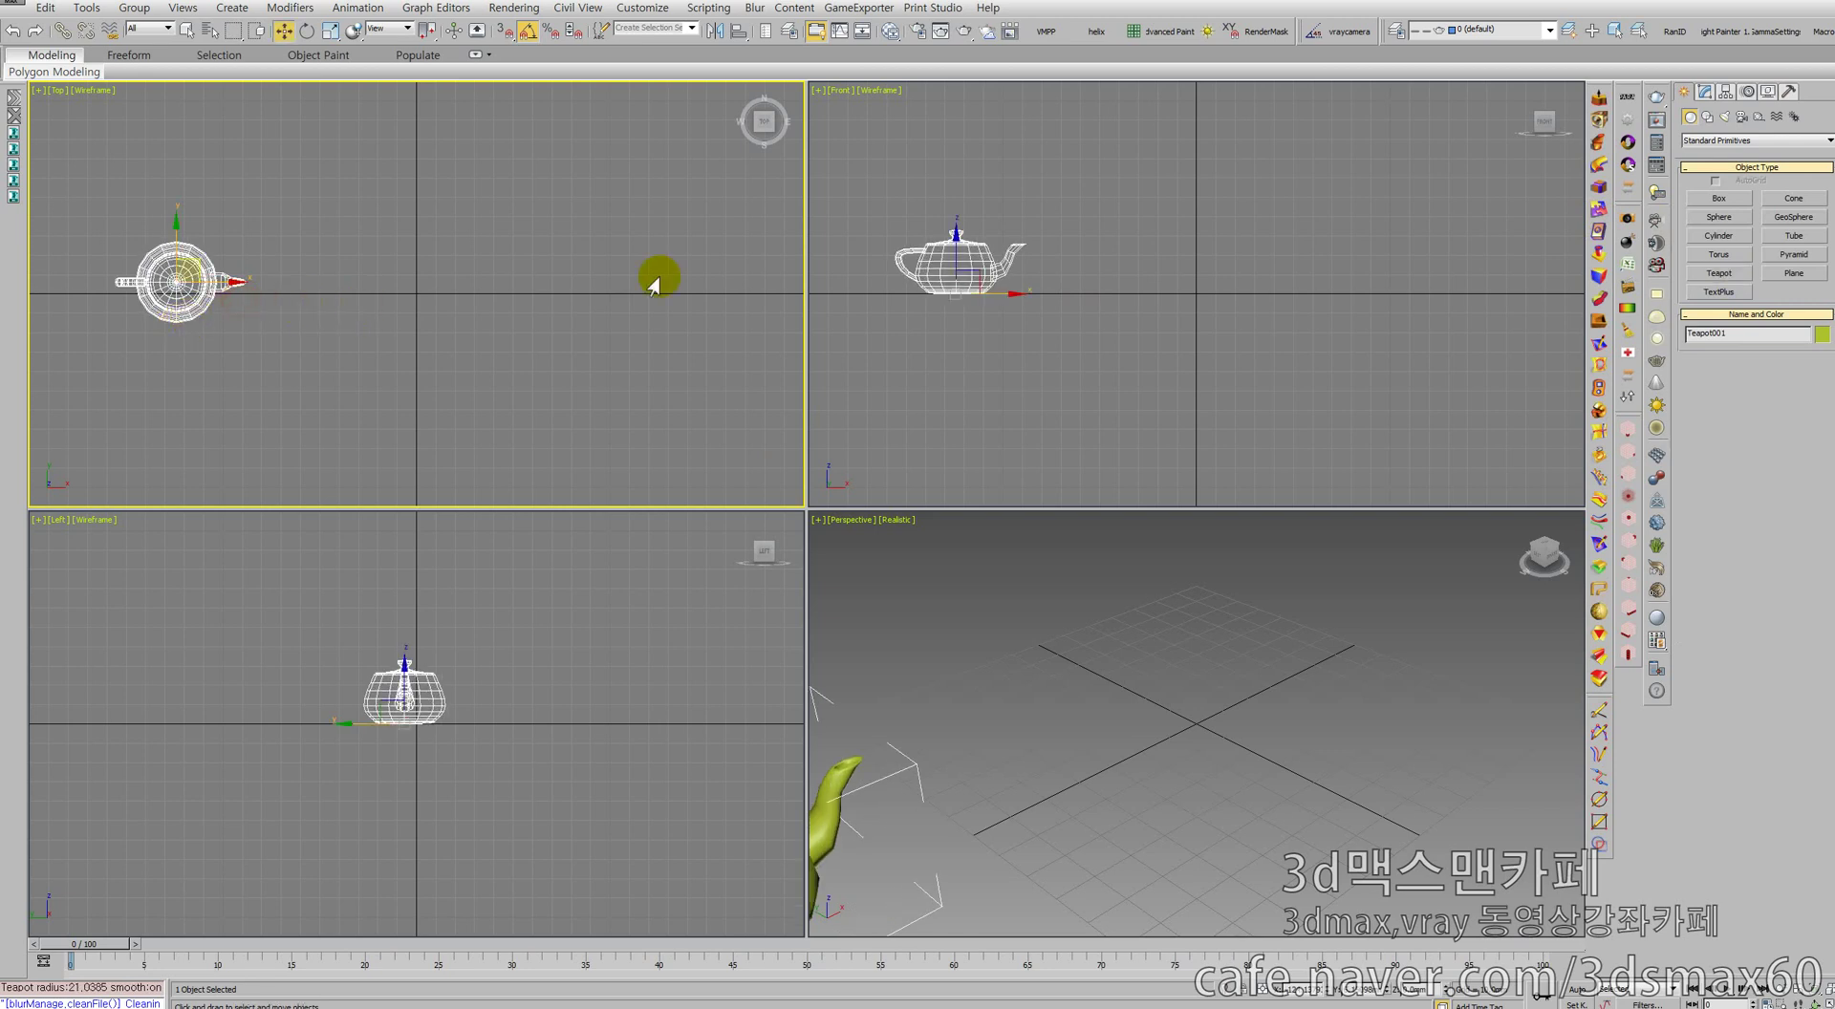
Draw a three-point curved line in the Top view that starts above the teapot and arches upward to the right
left_click(1708, 116)
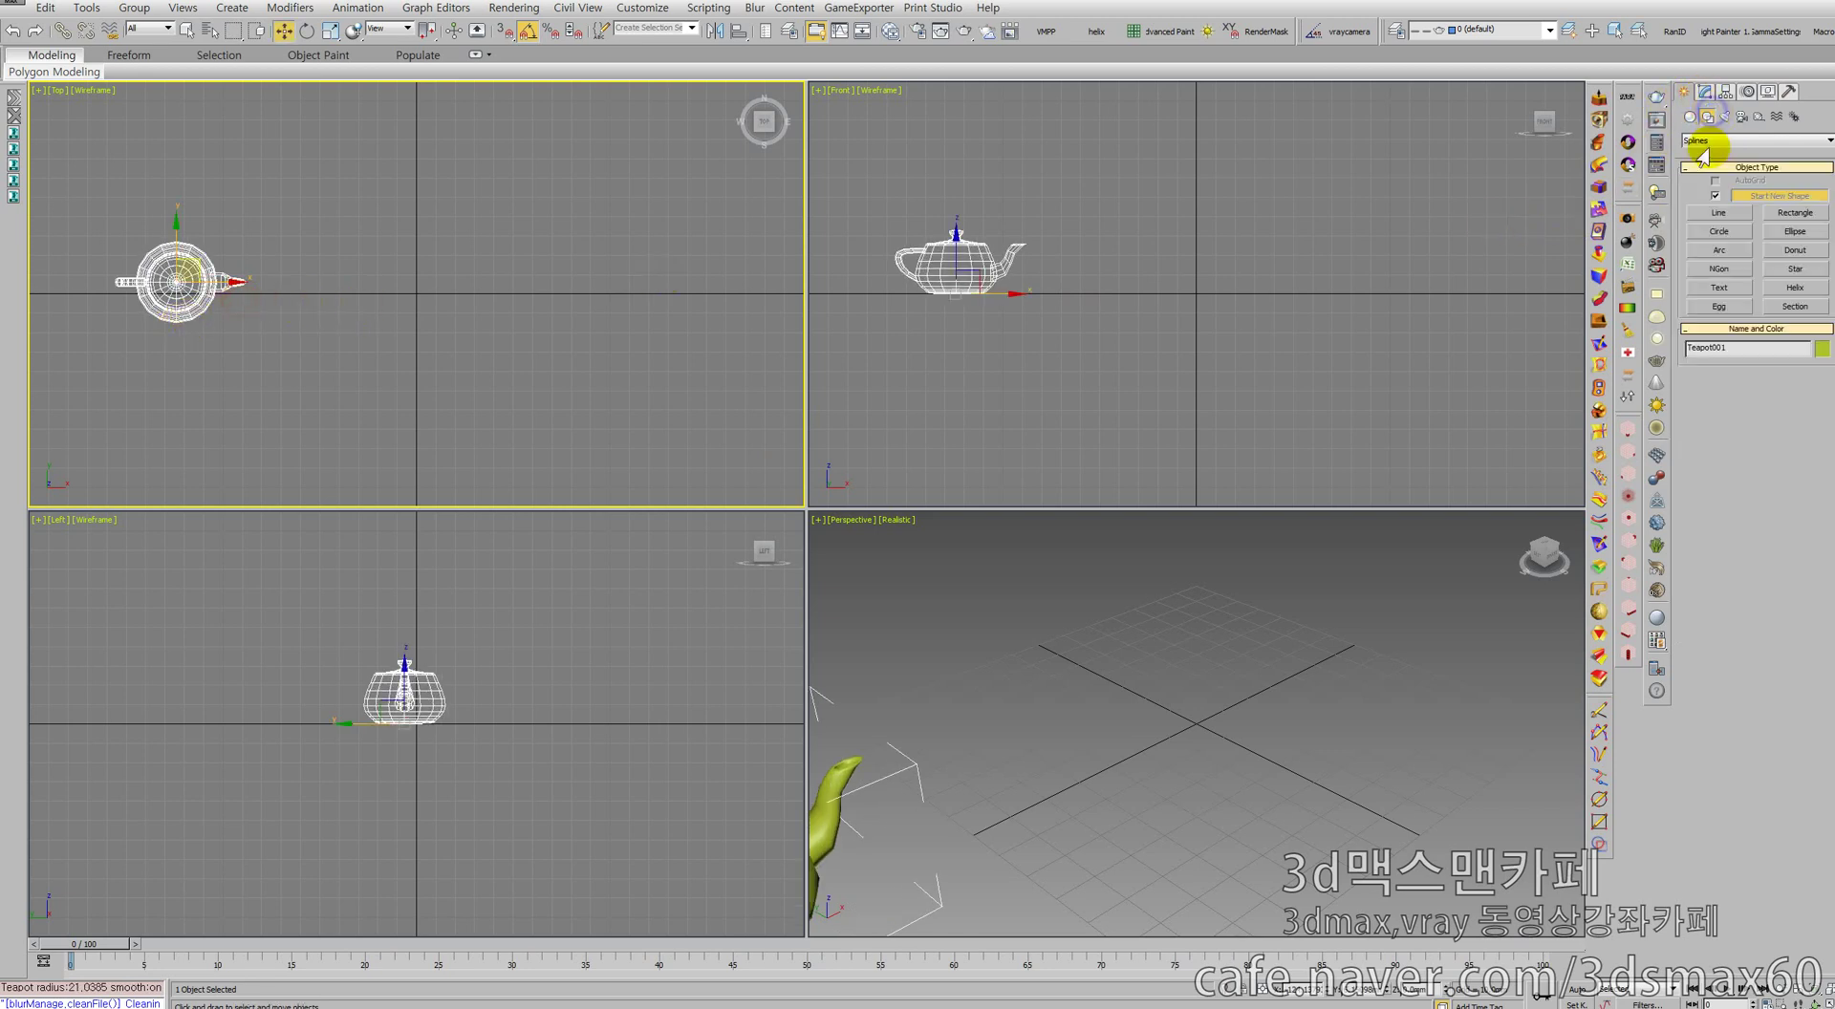
left_click(1714, 211)
scroll(373, 299, "down", 4)
middle_click_drag(455, 300, 337, 386)
left_click(195, 344)
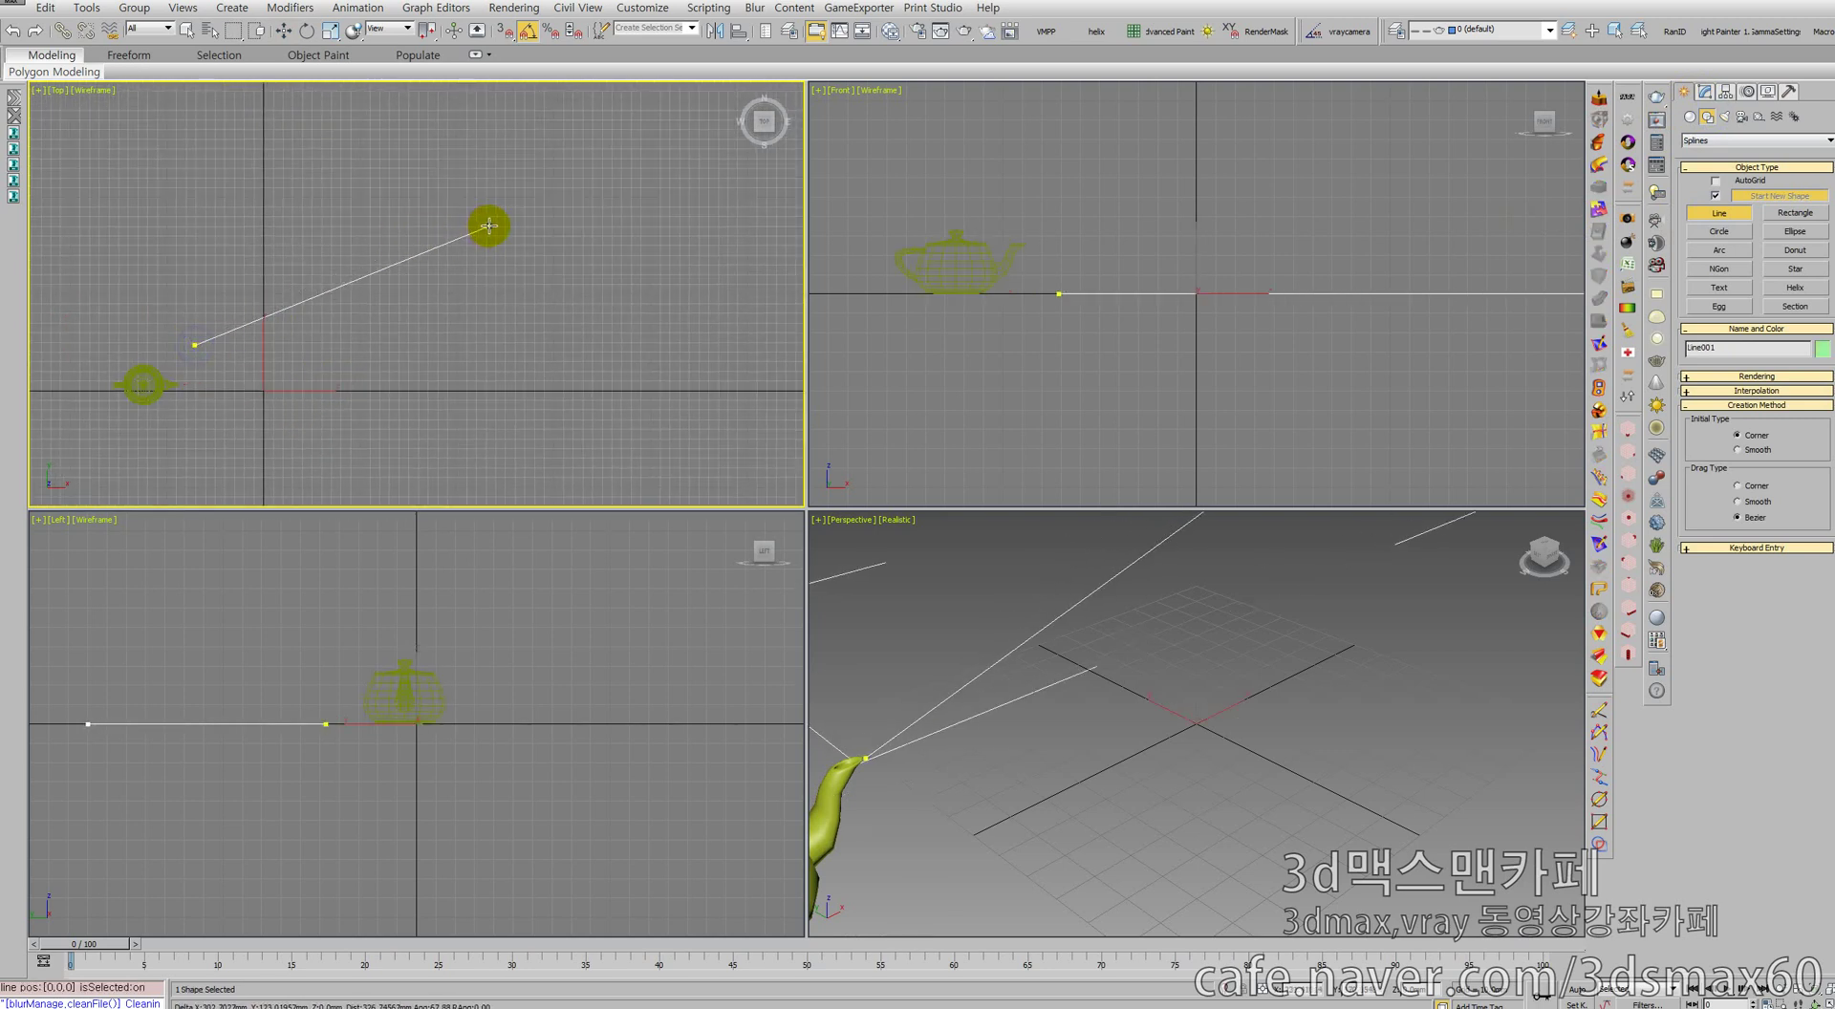
left_click(494, 226)
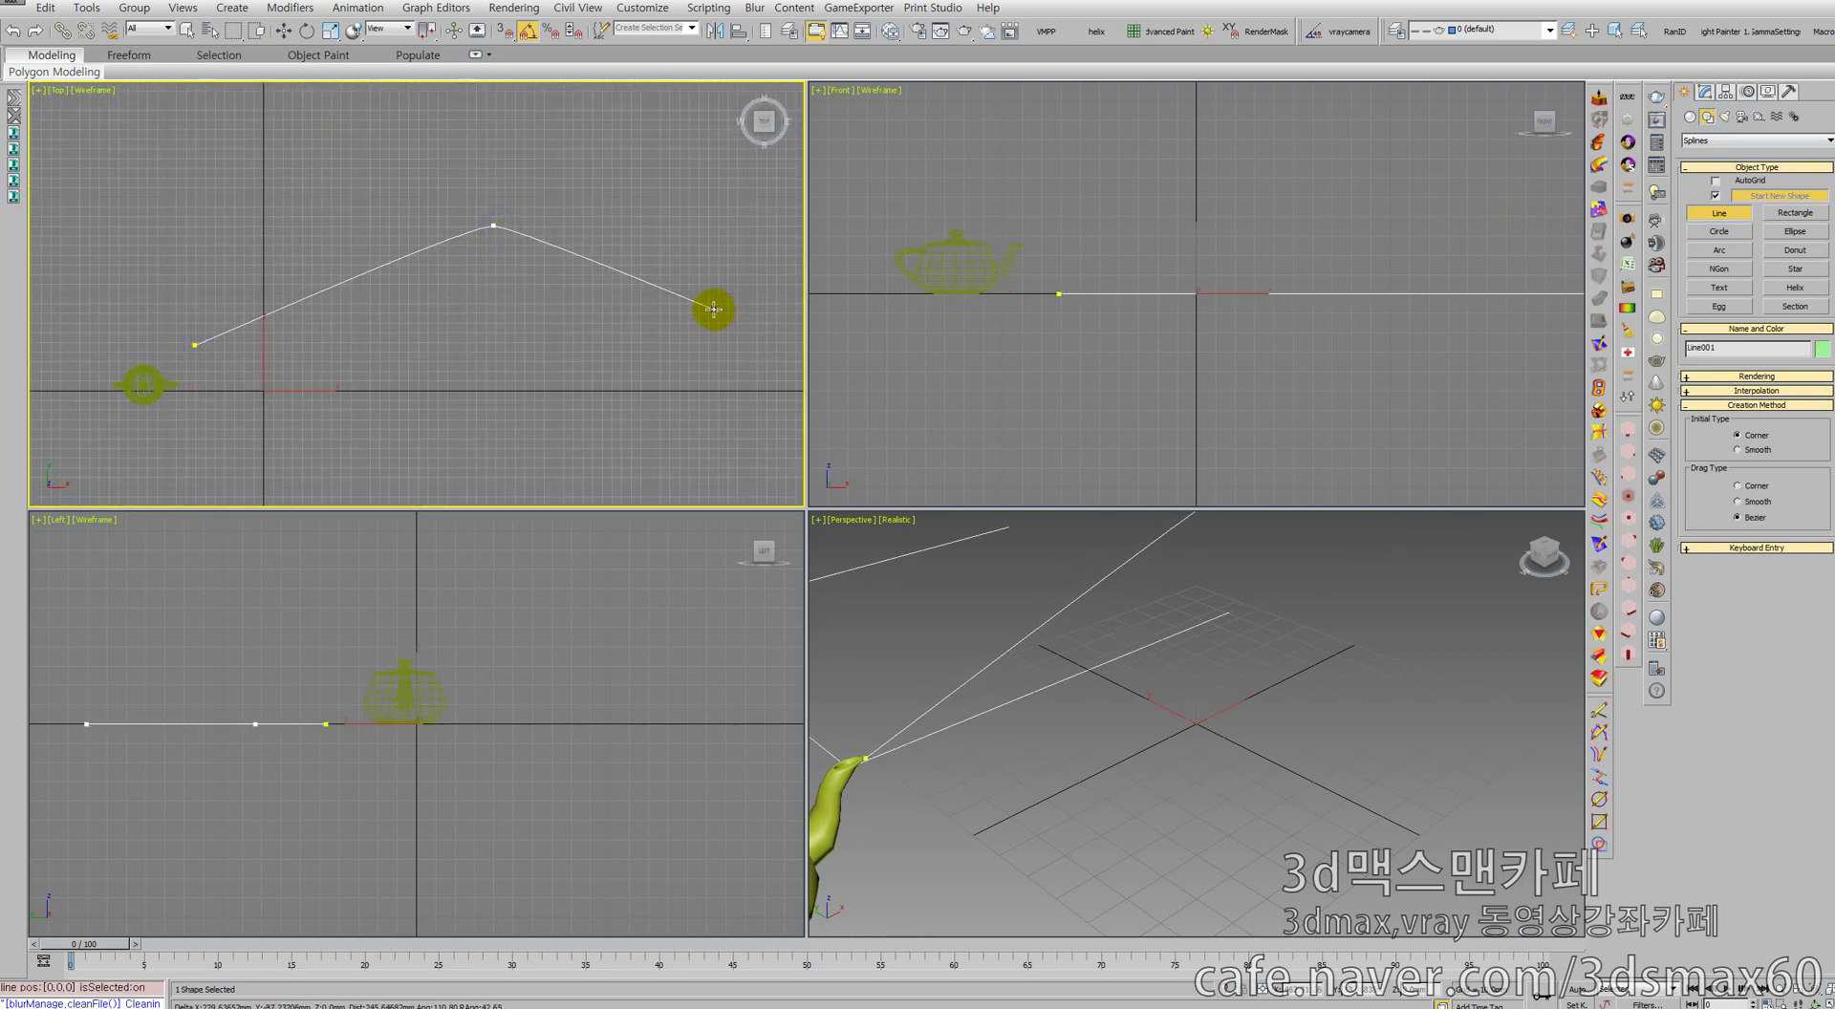
key("BackSpace")
left_click(468, 222)
key("BackSpace")
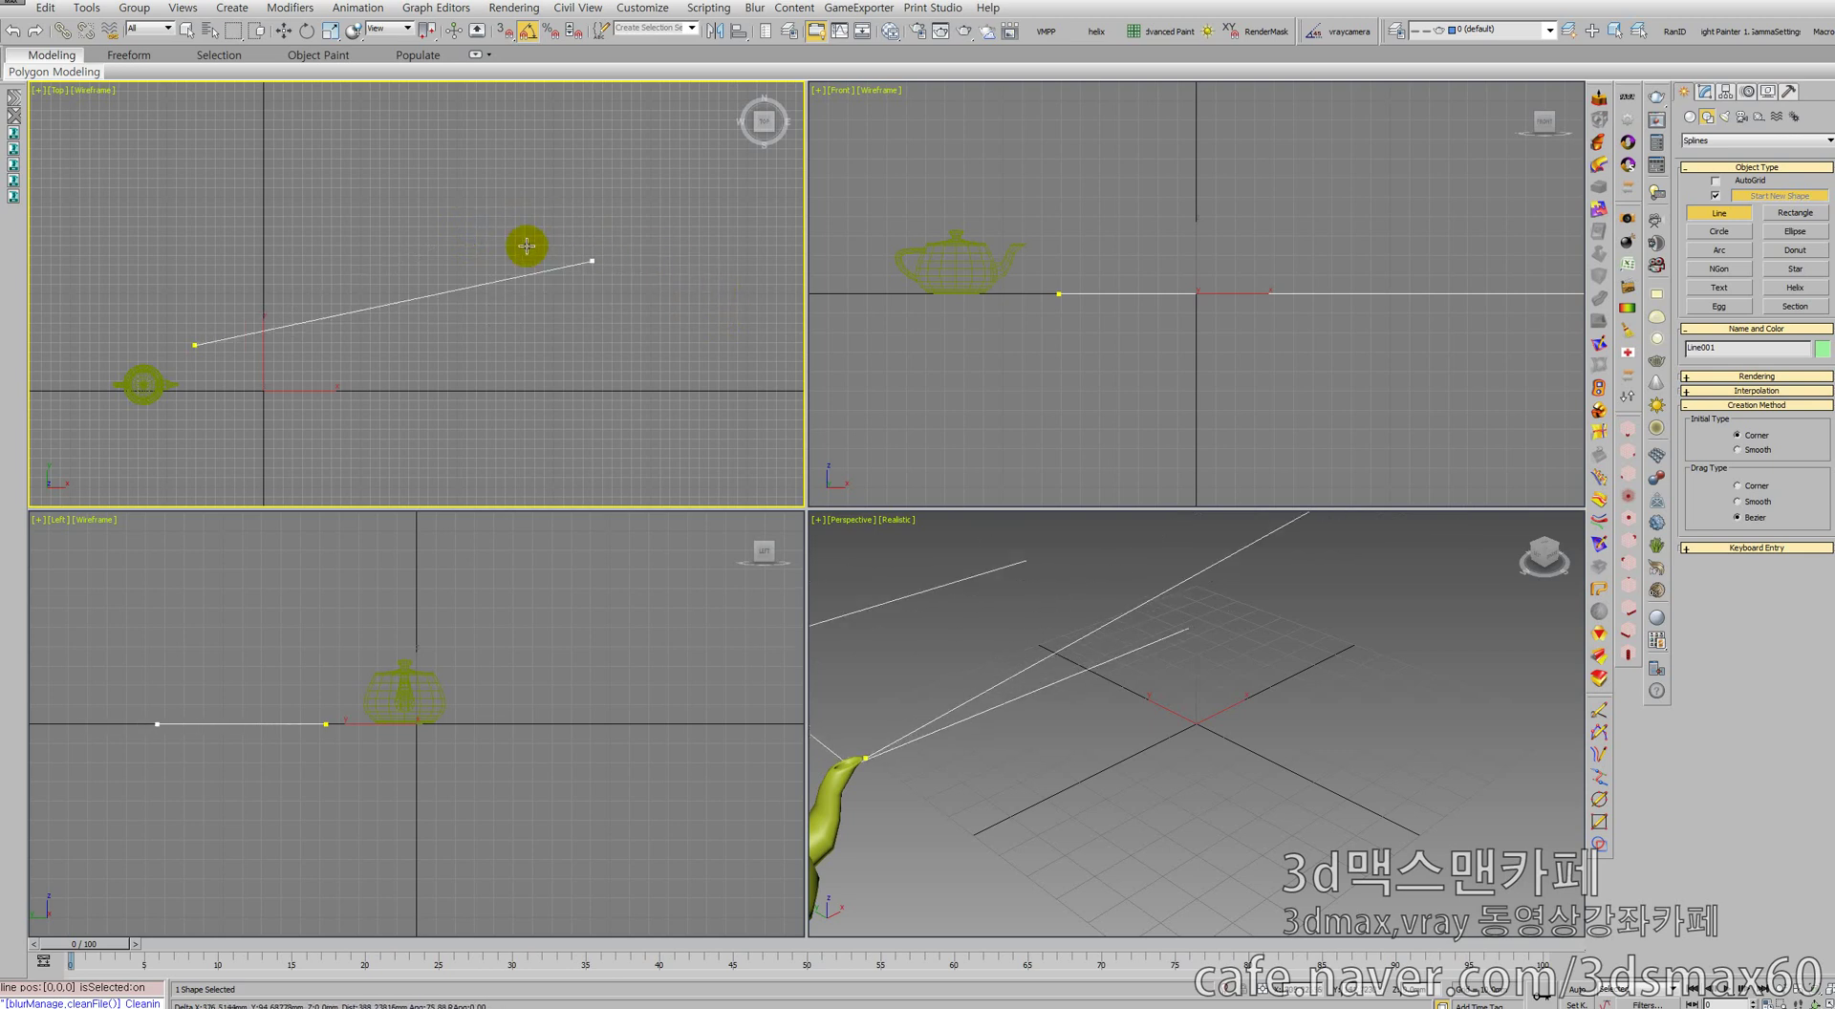
left_click_drag(461, 229, 516, 220)
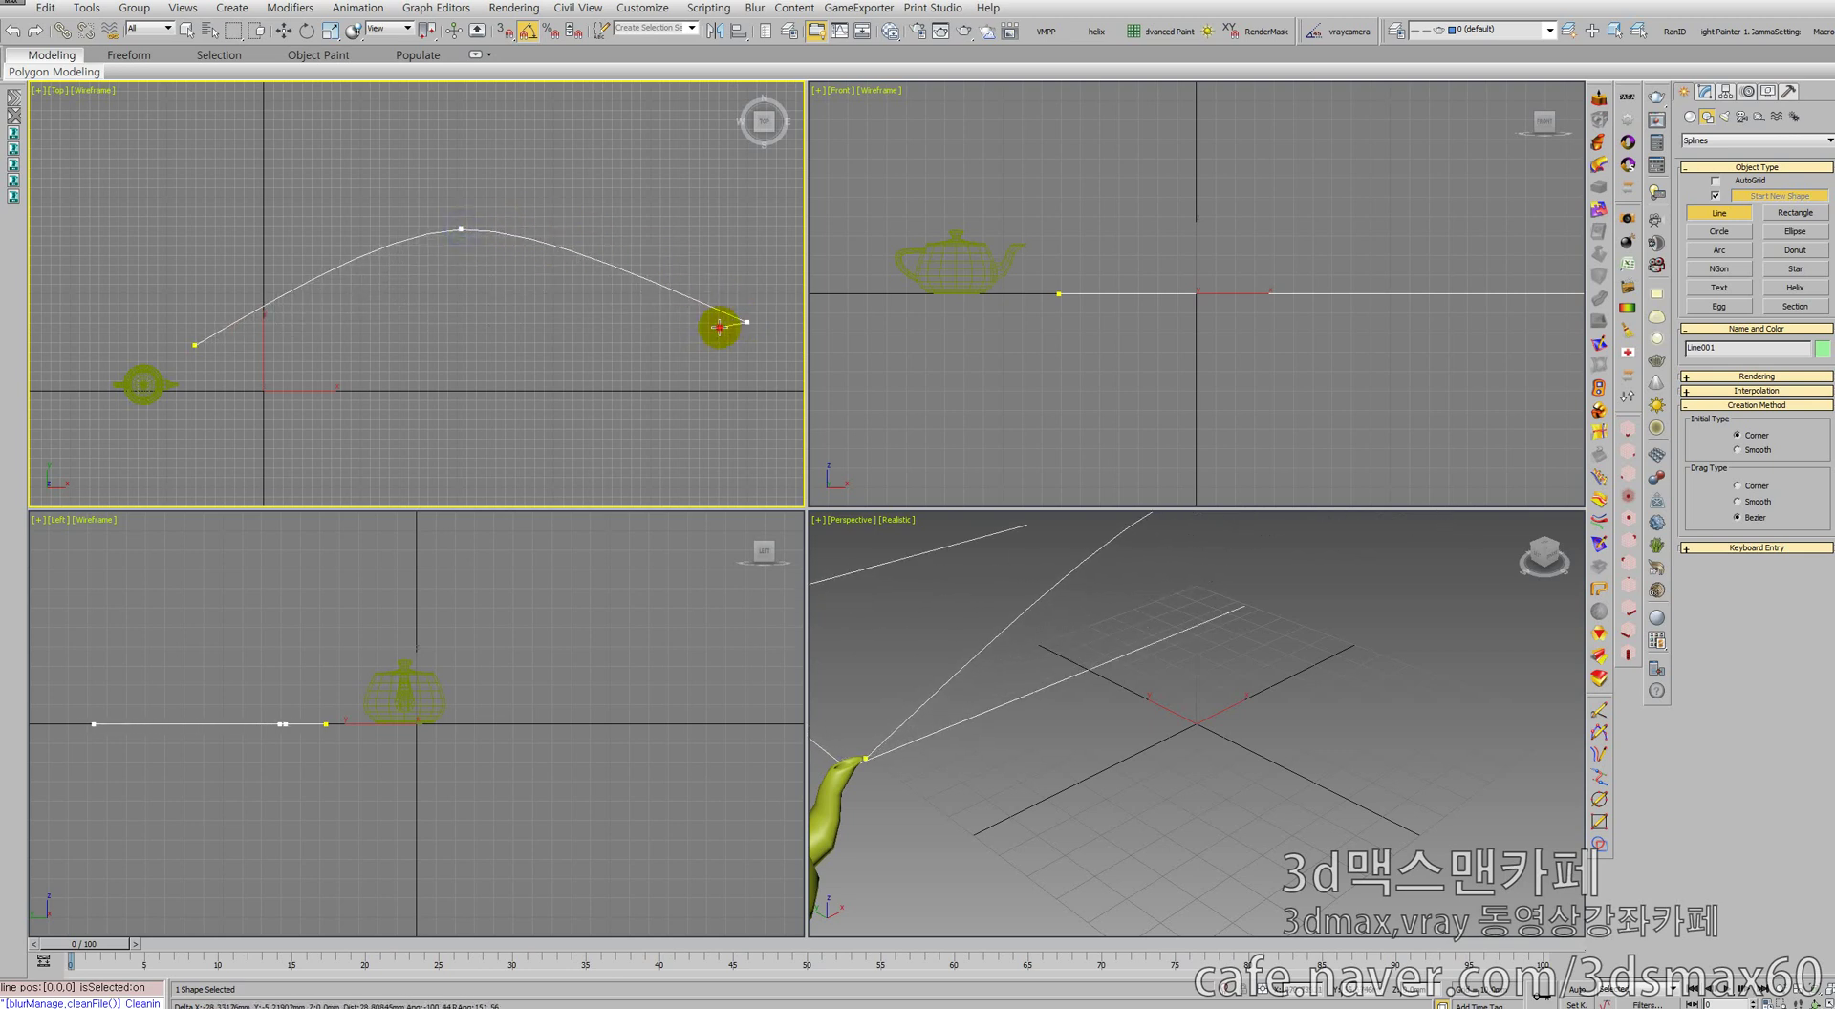
right_click(719, 328)
Draw a second three-point curved line in the Top view that starts below the teapot and bows downward to the right
middle_click_drag(486, 388, 484, 268)
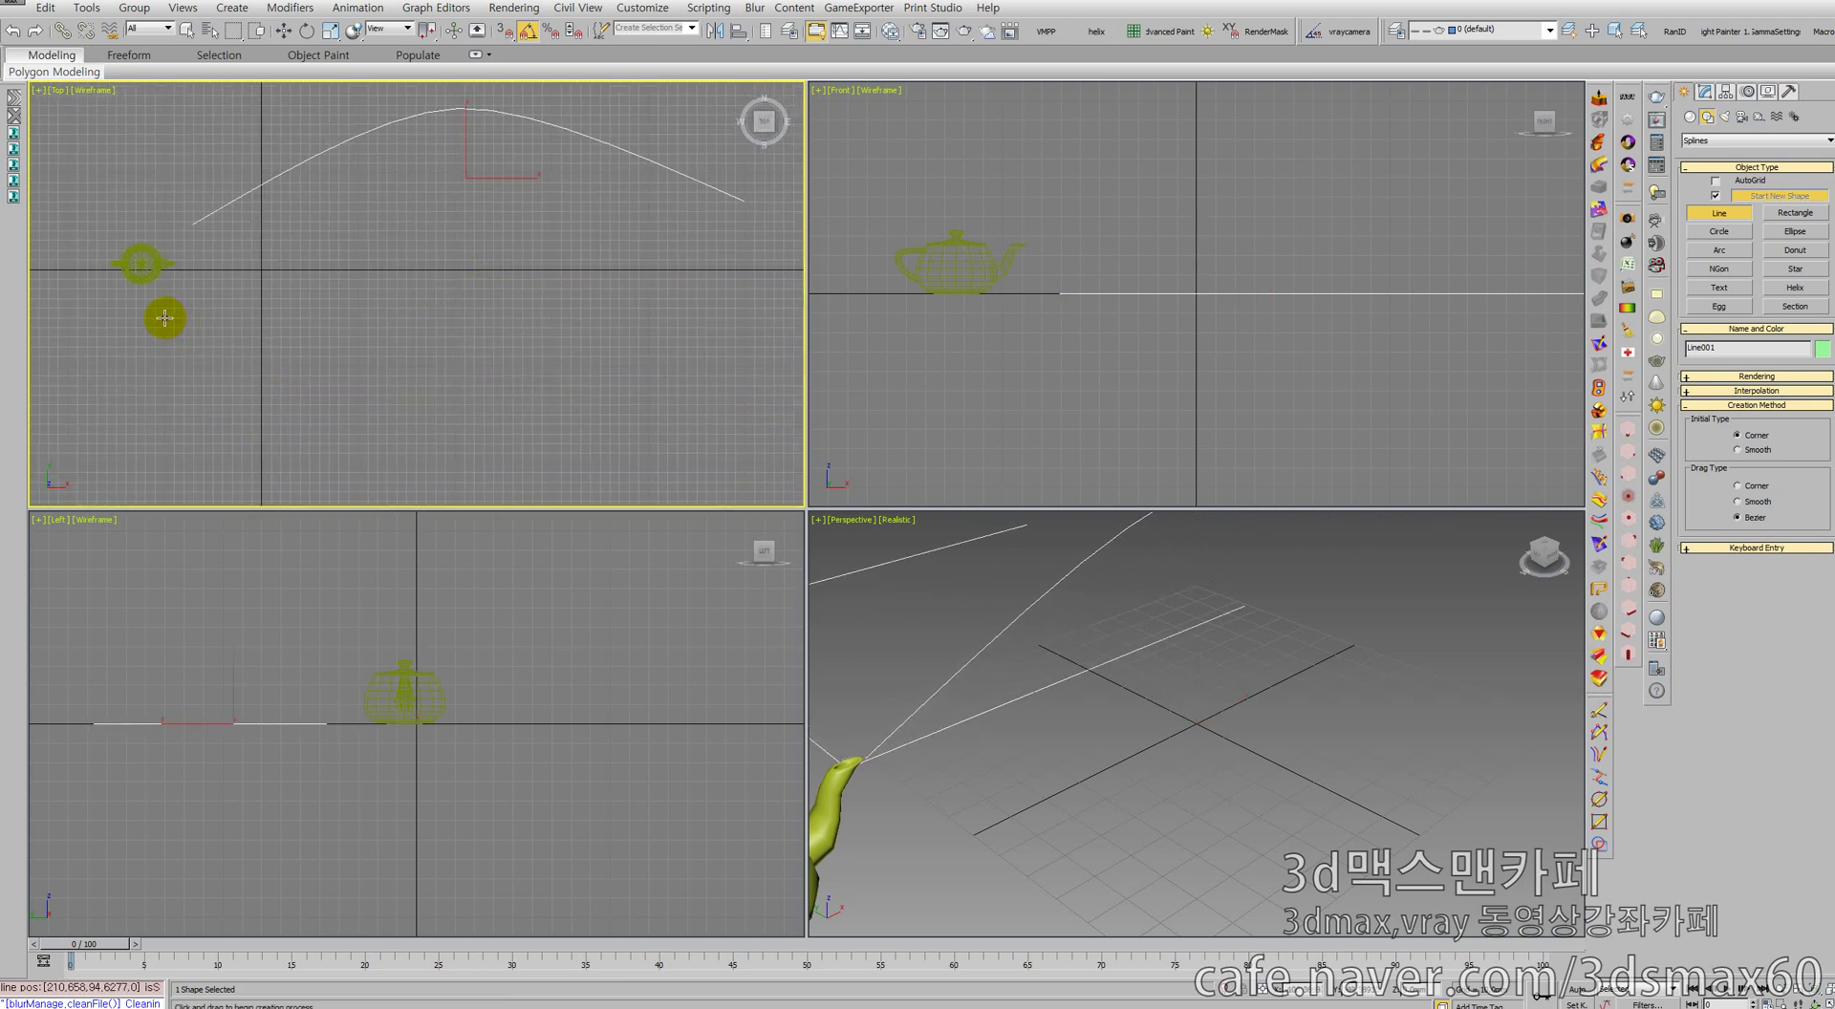
left_click(160, 305)
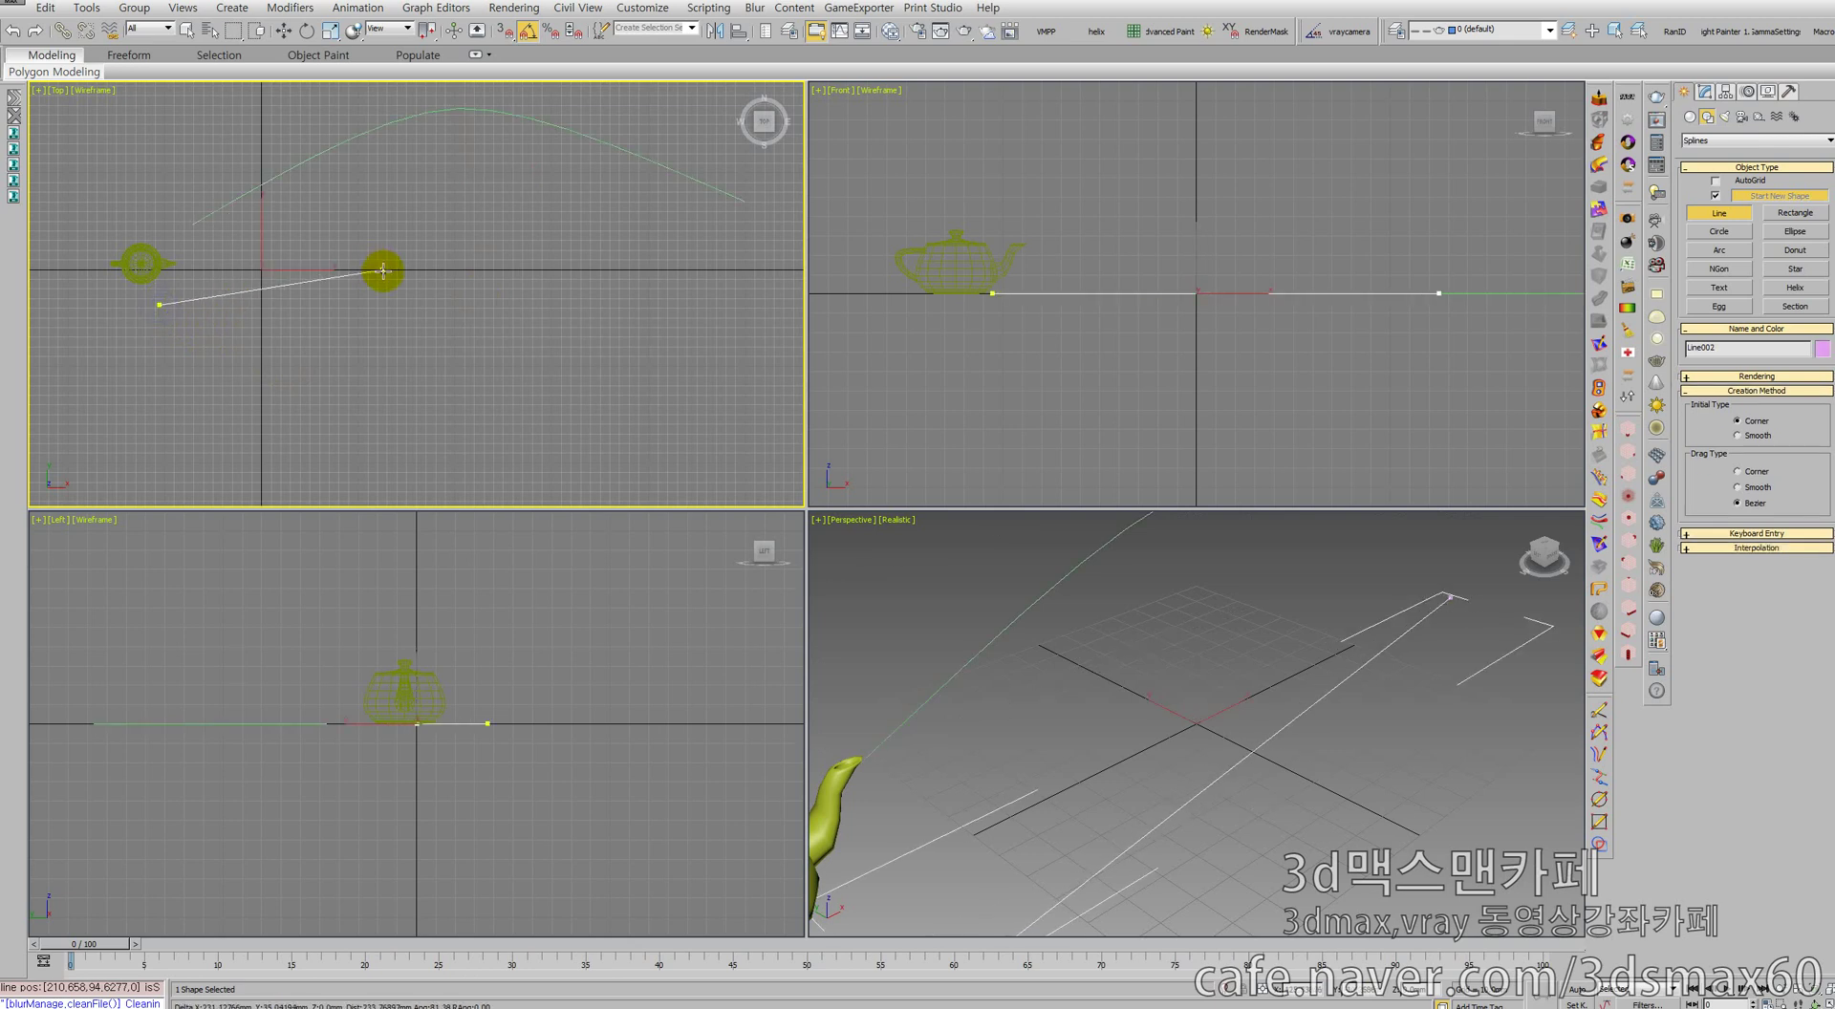
left_click(427, 320)
key("BackSpace")
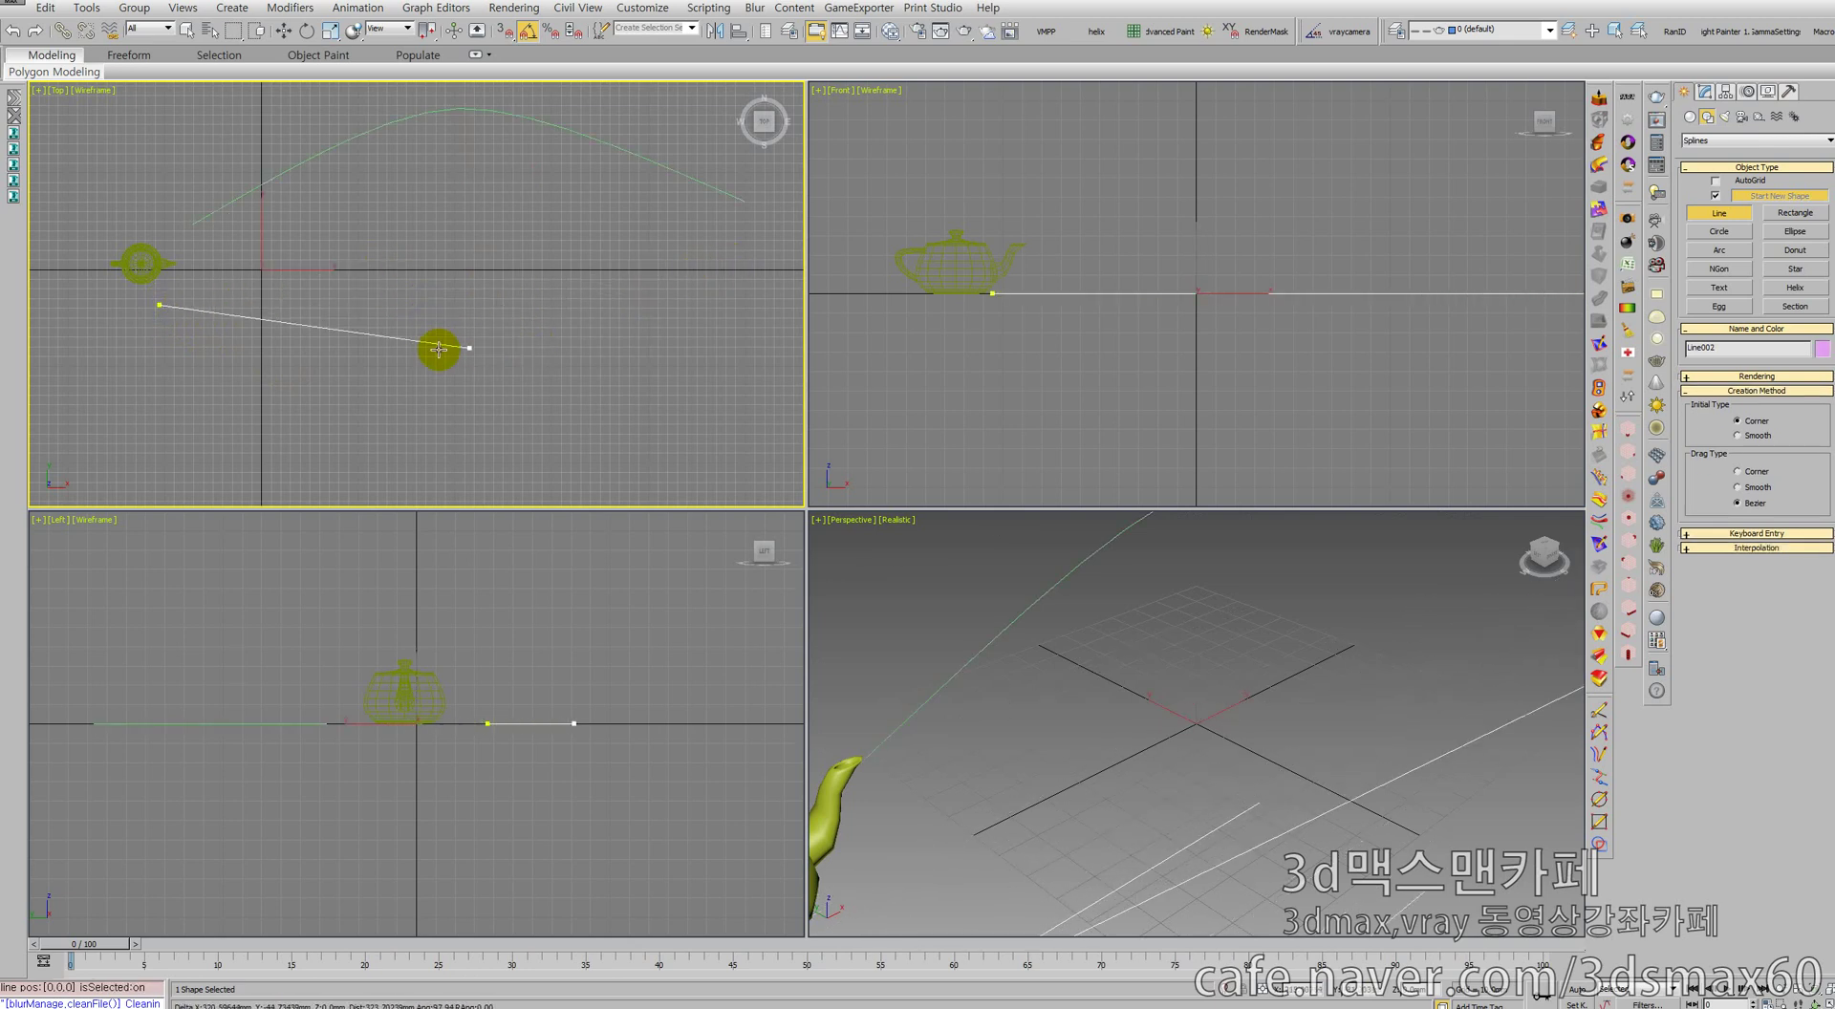
scroll(434, 335, "down", 2)
left_click(649, 286)
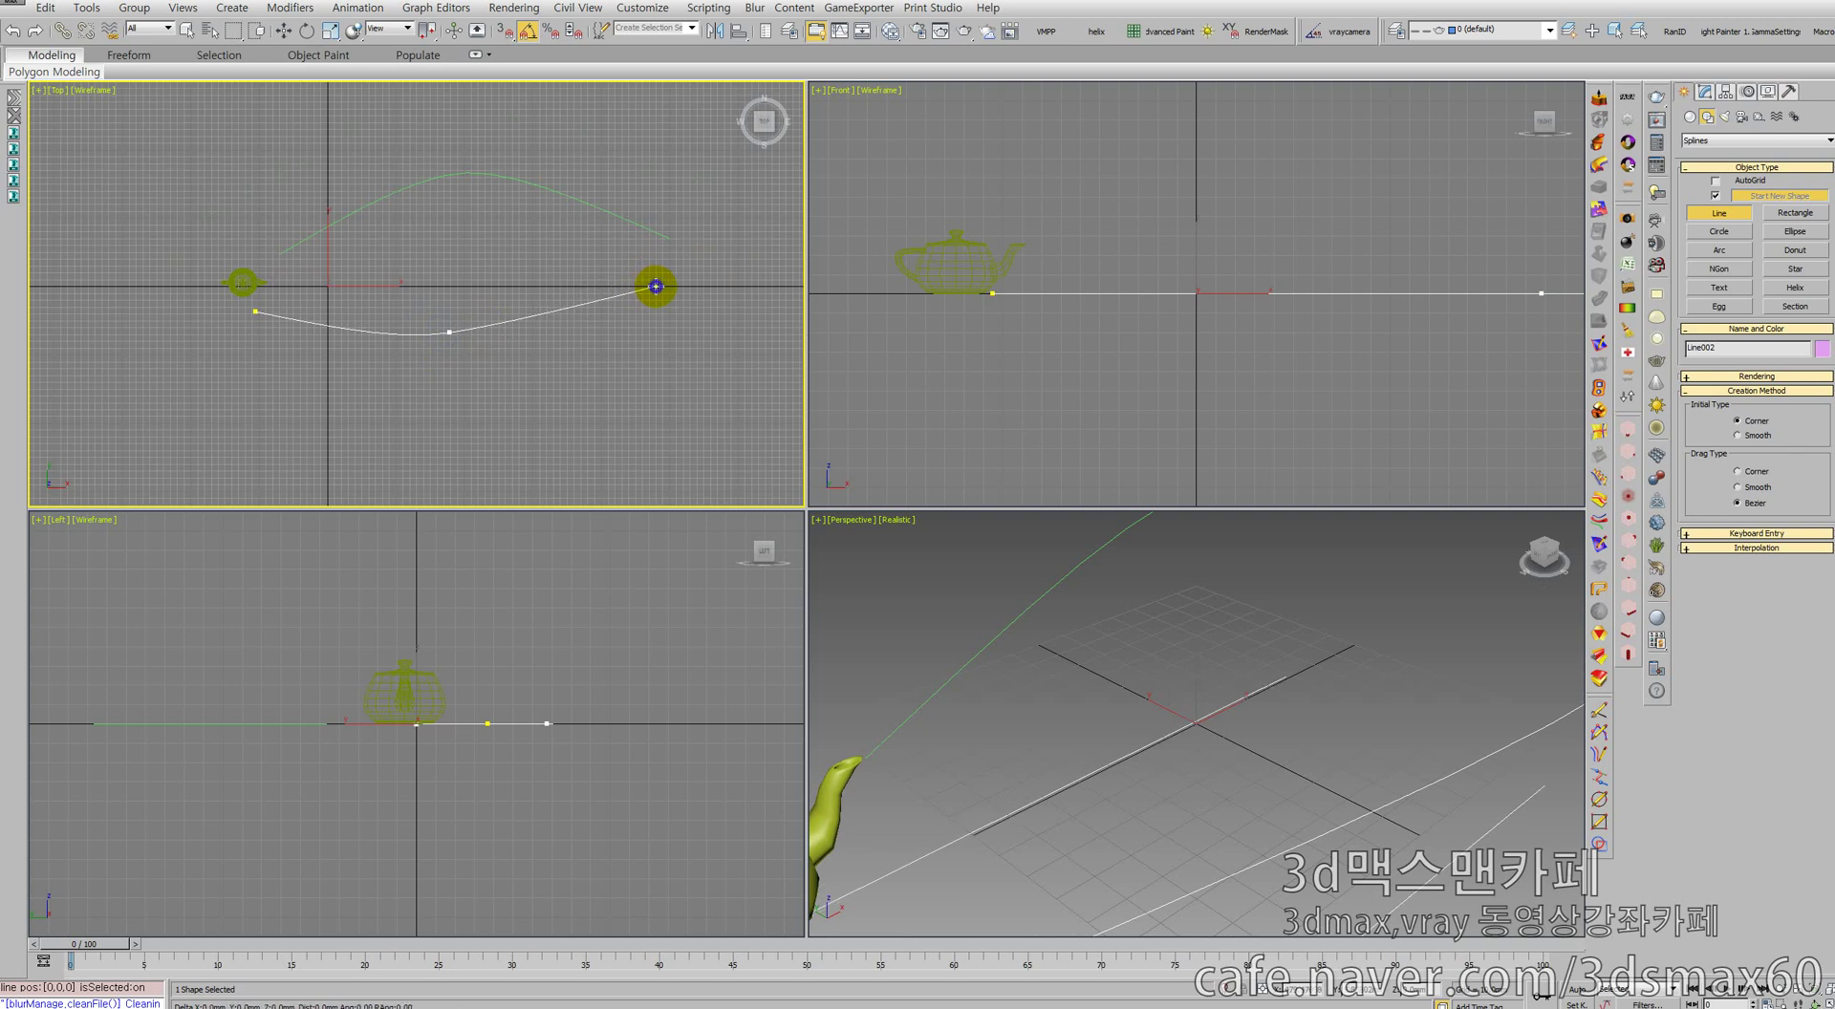
right_click(655, 285)
Examine the teapot and both lines in a maximized Perspective view with nothing selected
middle_click(1016, 628)
scroll(1036, 615, "down", 3)
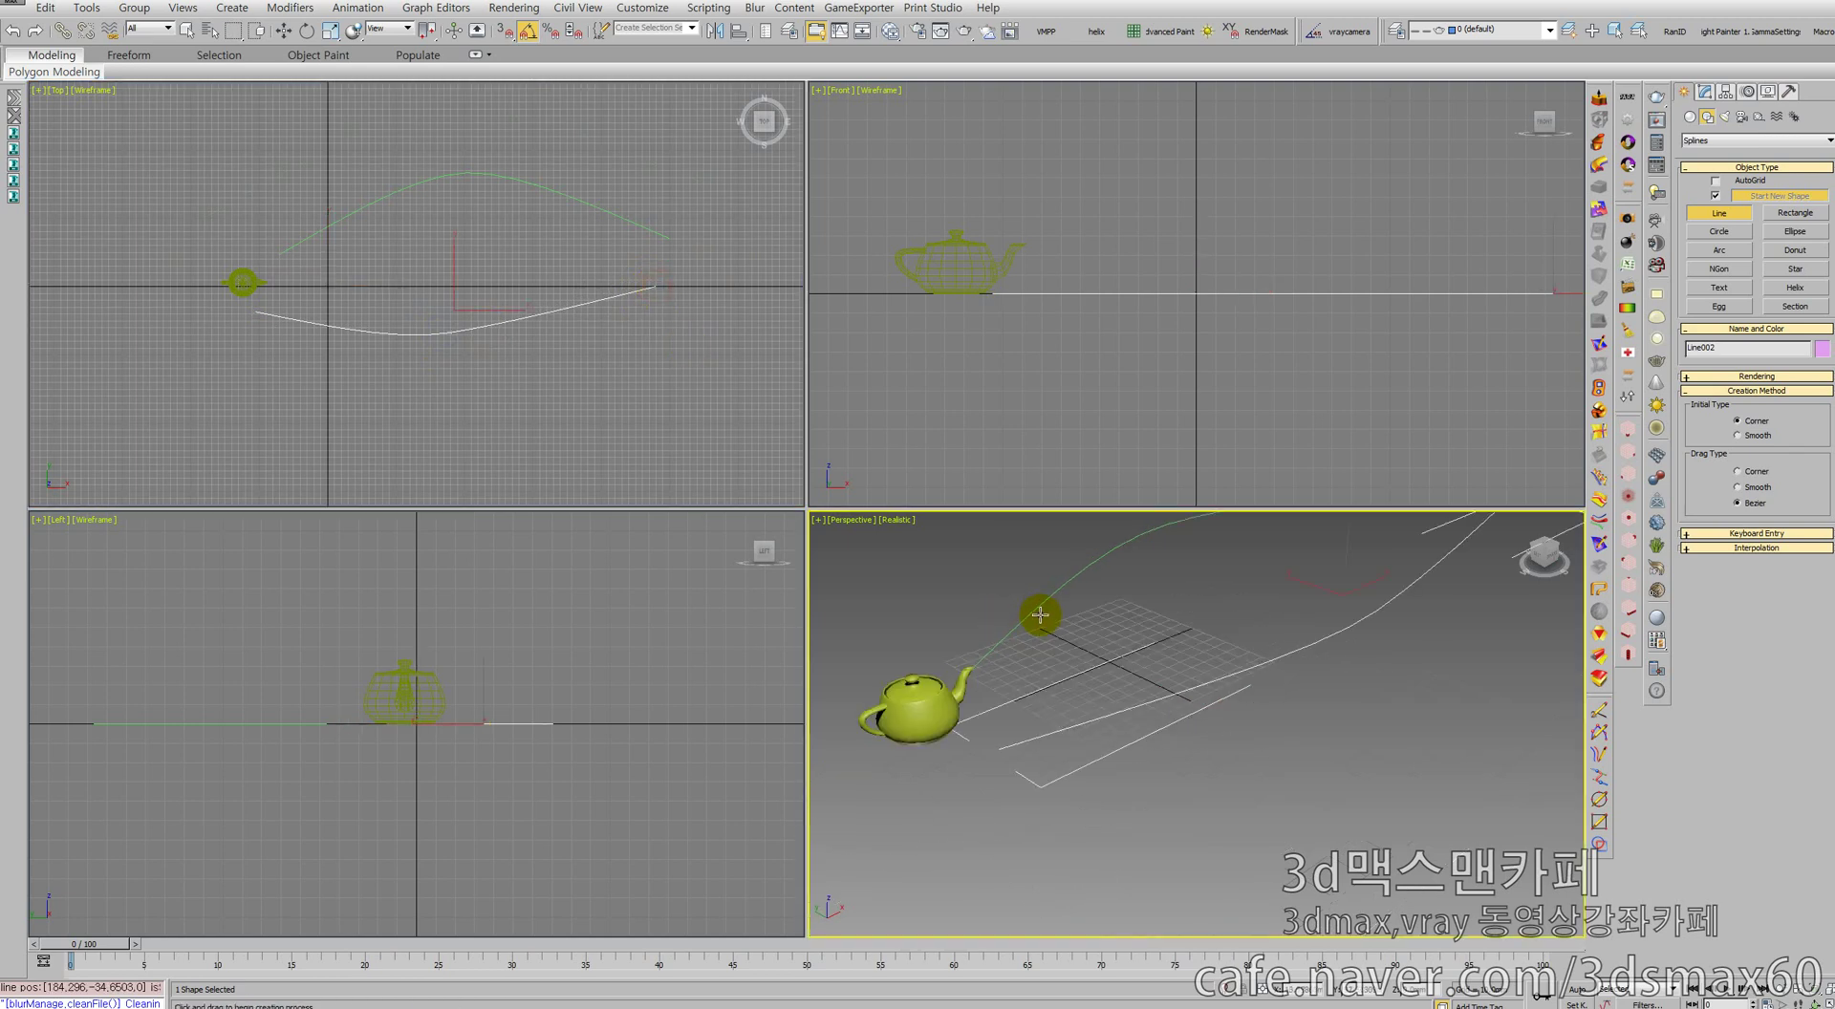
middle_click_drag(1036, 614, 1110, 818)
mouse_move(1113, 697)
middle_mouse_down()
mouse_move(1125, 646)
mouse_move(1144, 710)
middle_mouse_up()
key("alt+w")
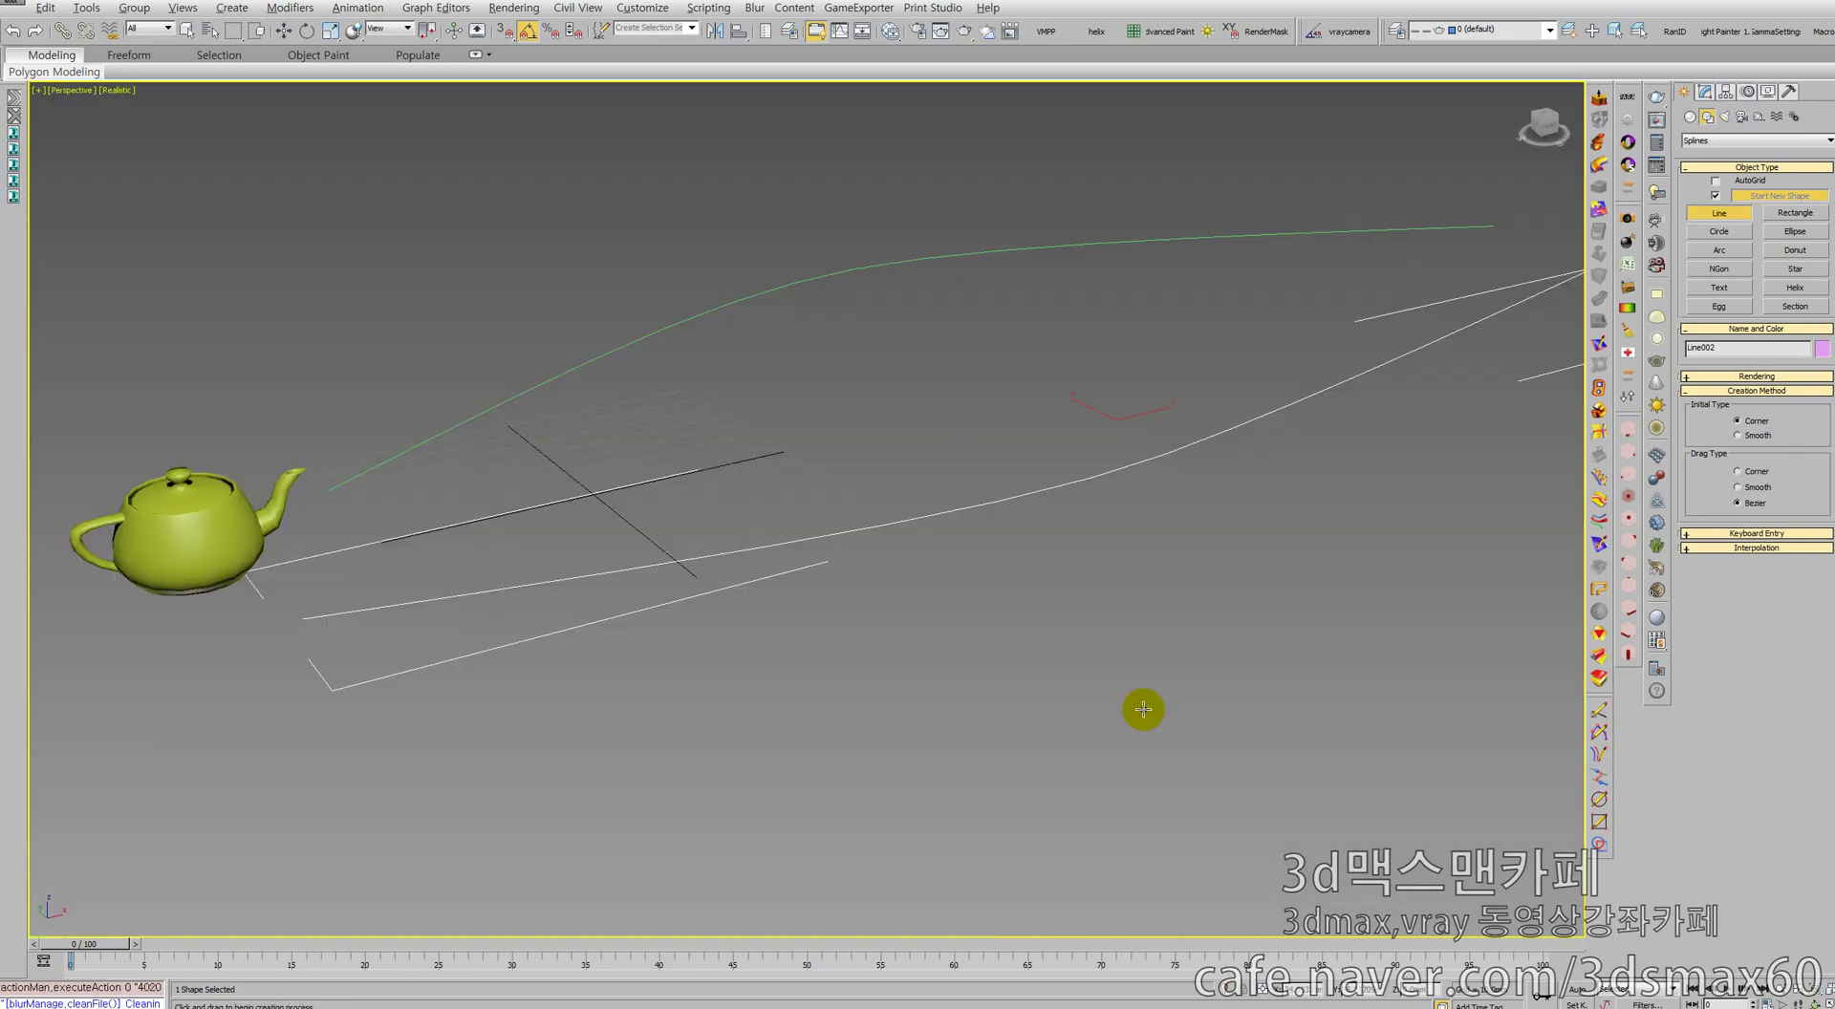
middle_click_drag(755, 521, 812, 565)
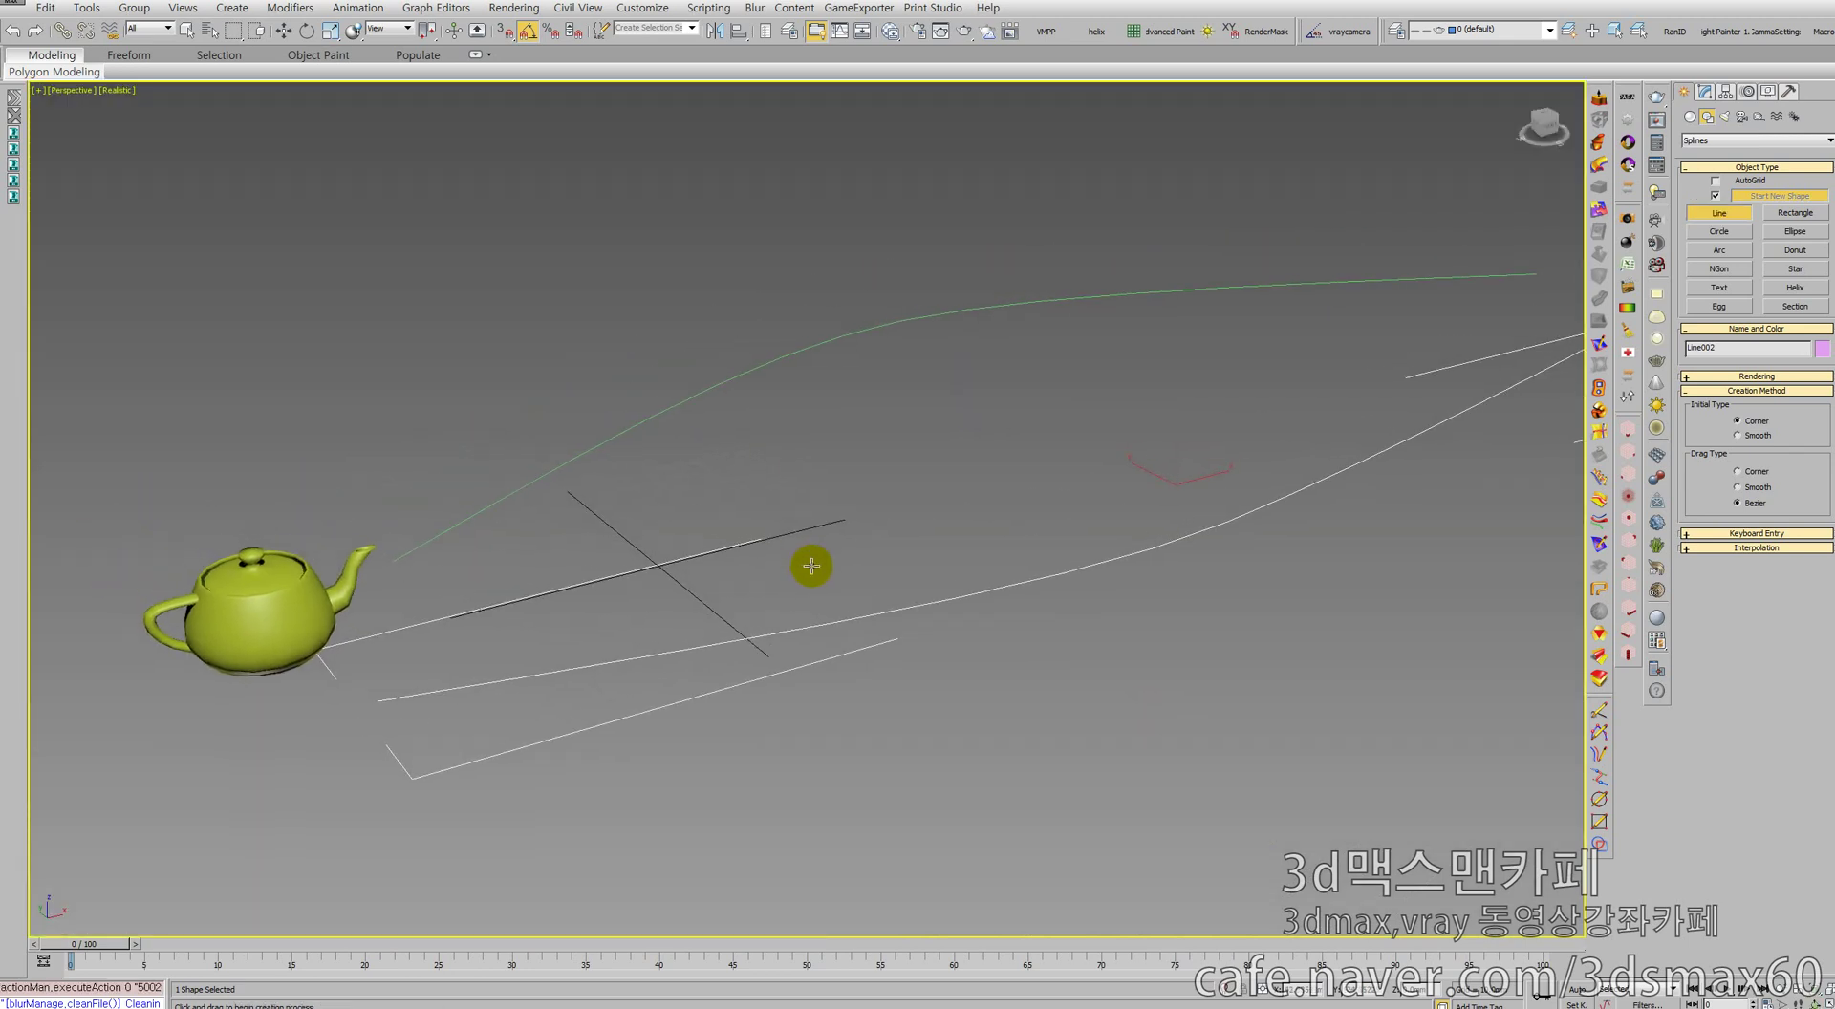
right_click(807, 565)
left_click(818, 568)
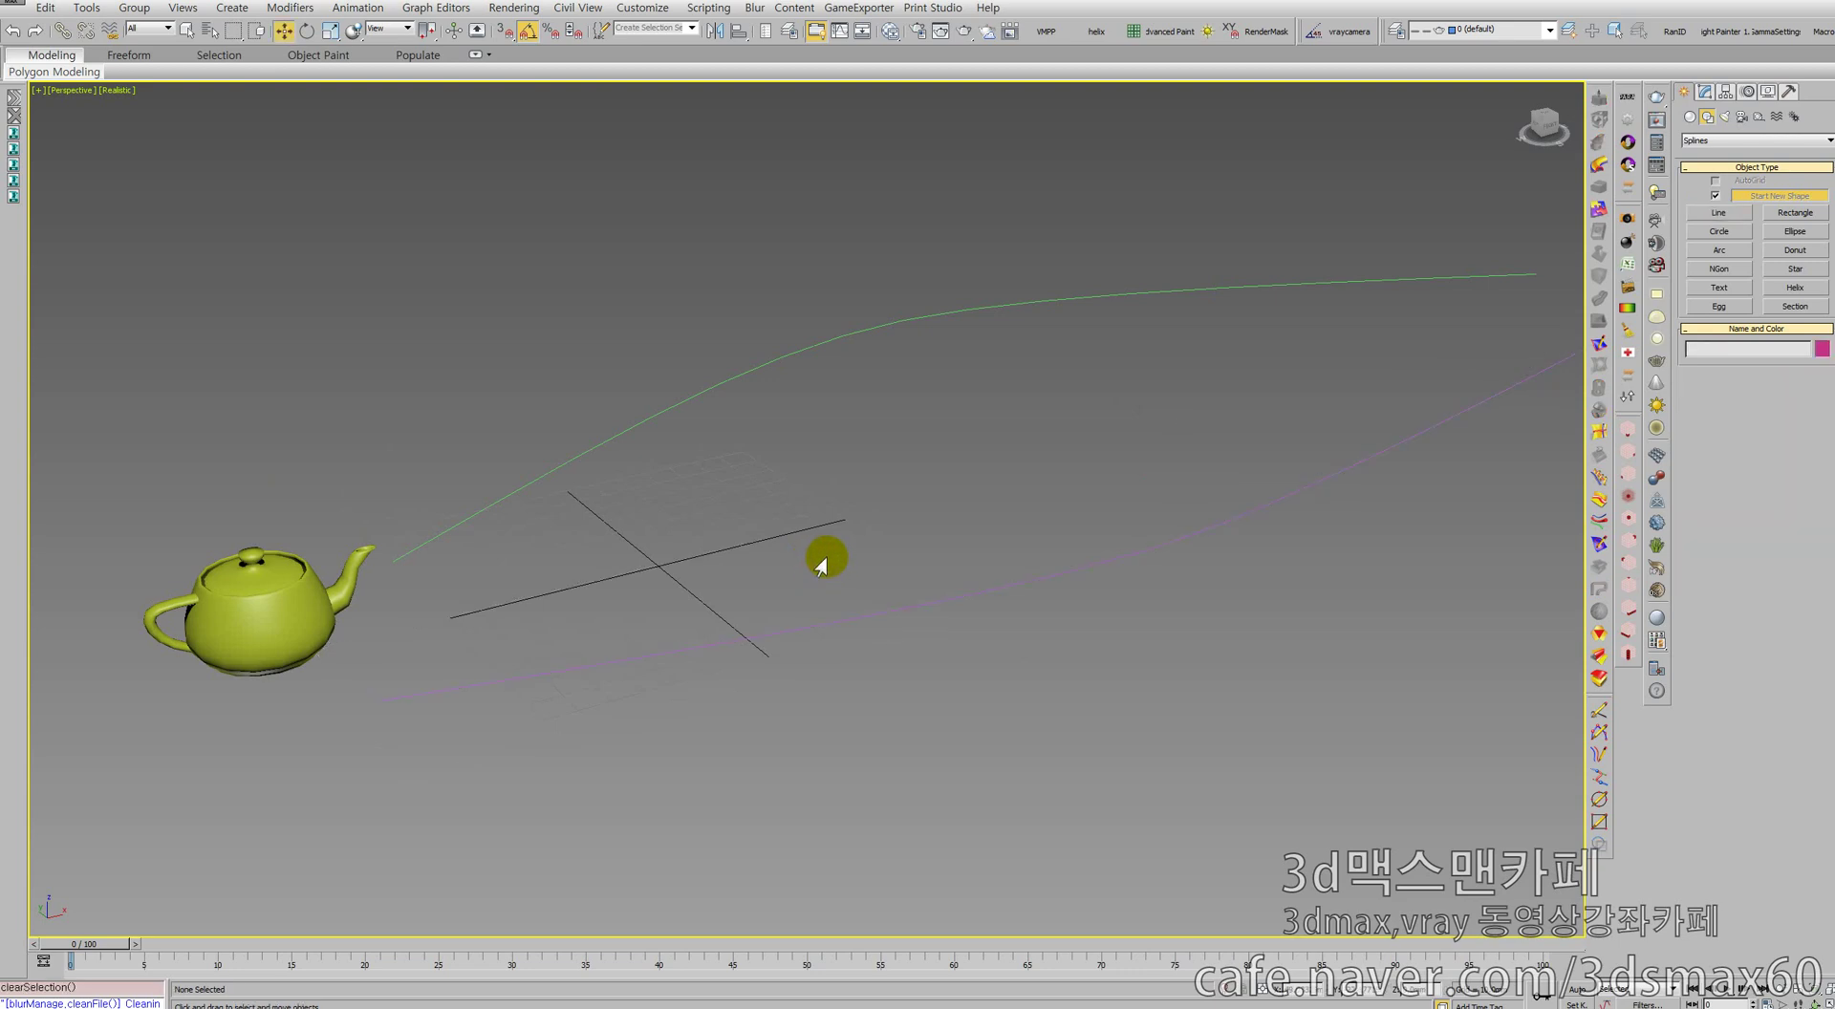
middle_click_drag(823, 551, 770, 619)
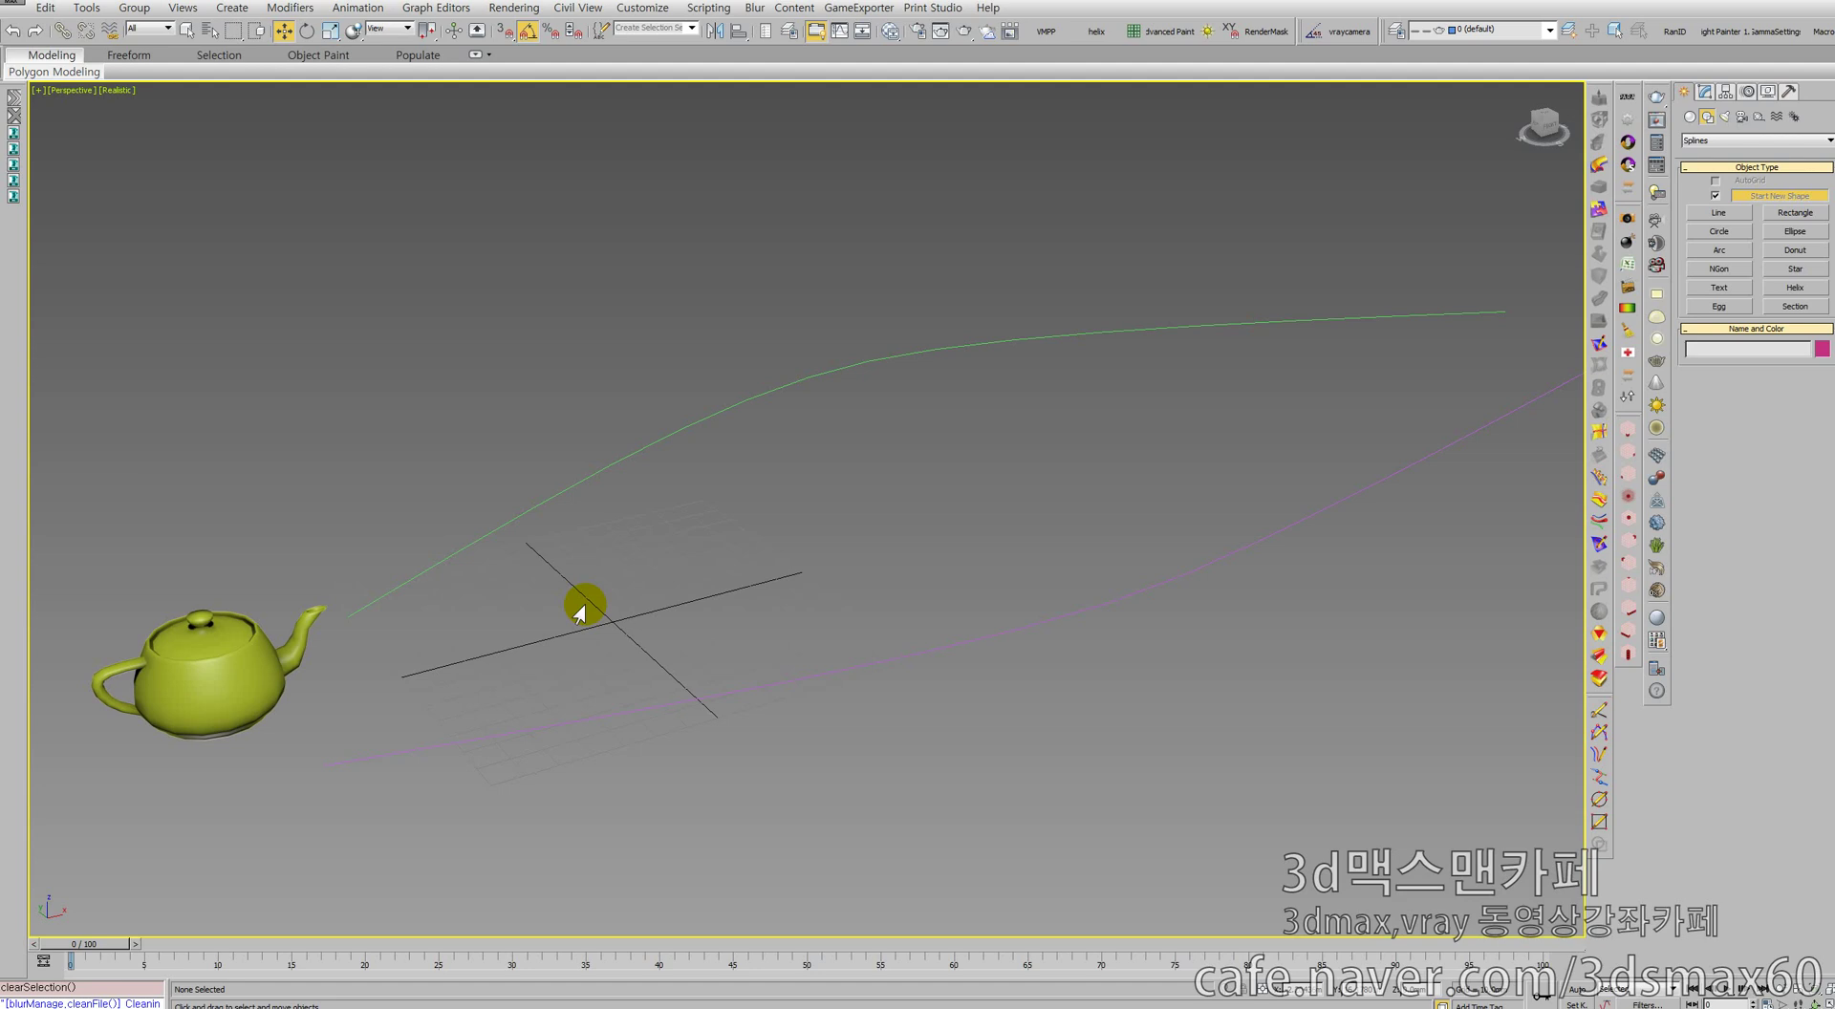
left_click_drag(574, 578, 528, 421)
left_click_drag(808, 738, 712, 653)
left_click(713, 653)
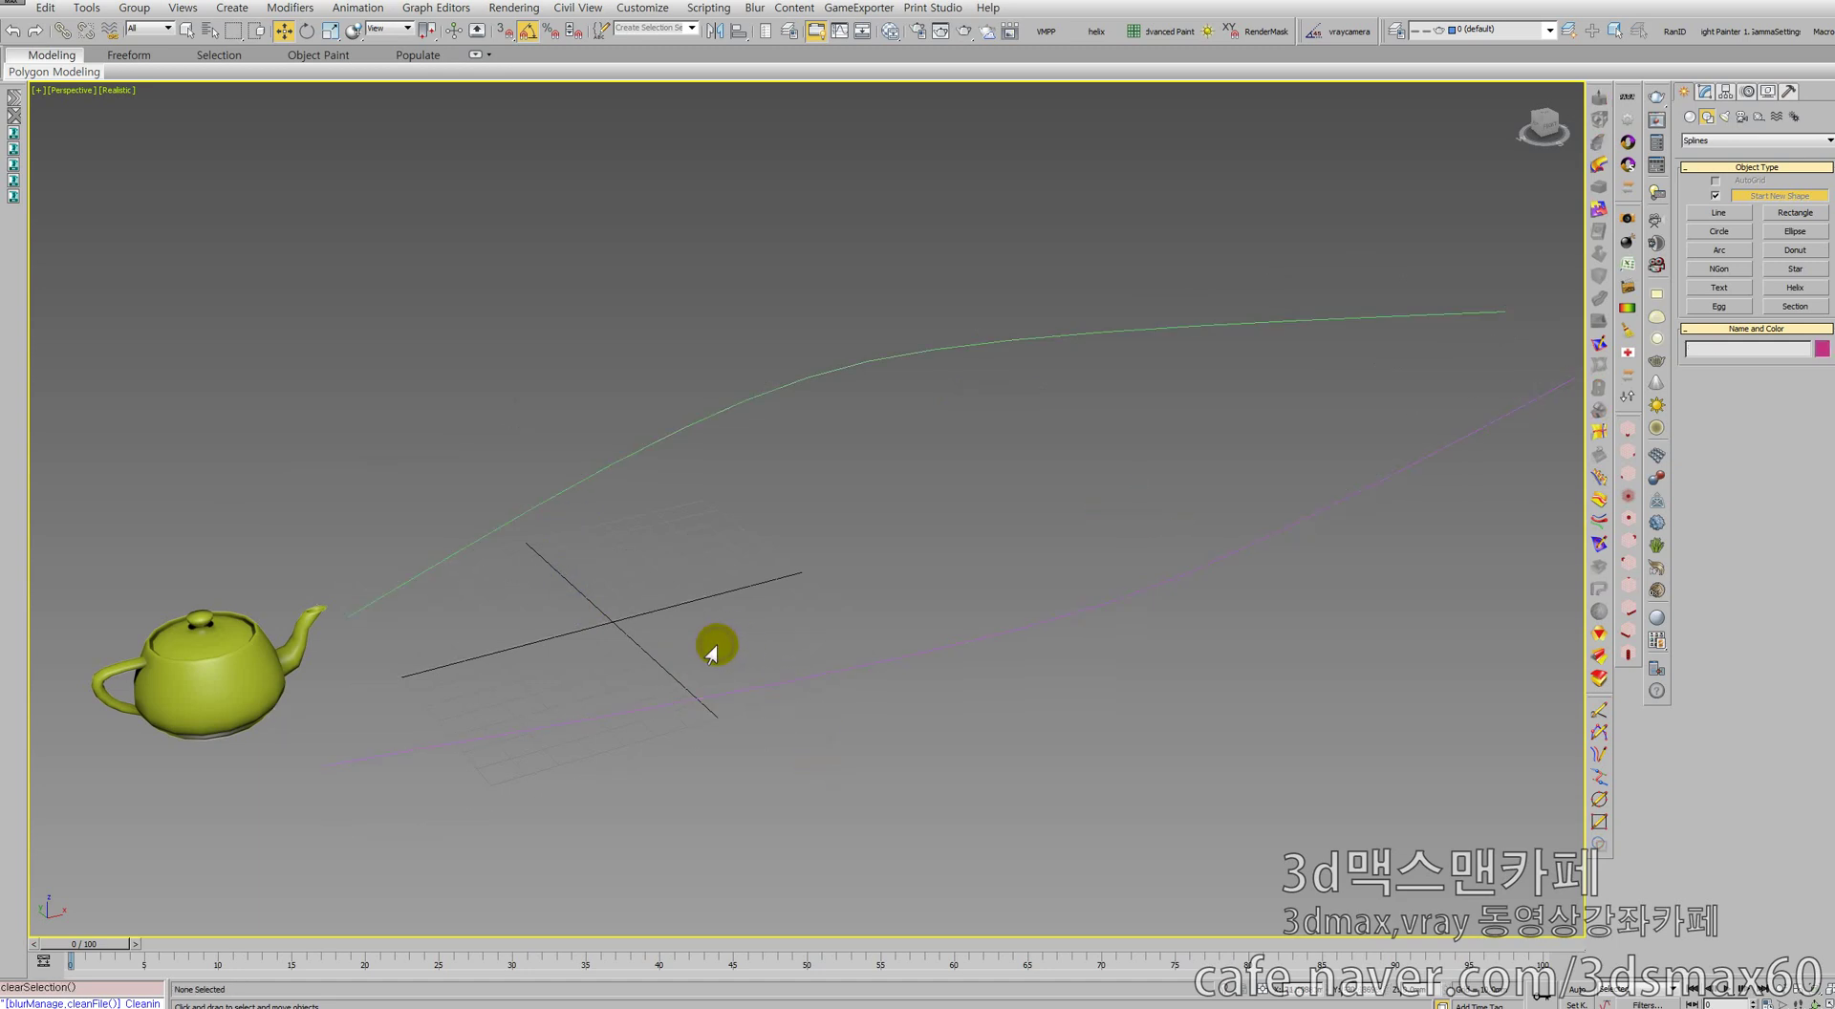
left_click(205, 655)
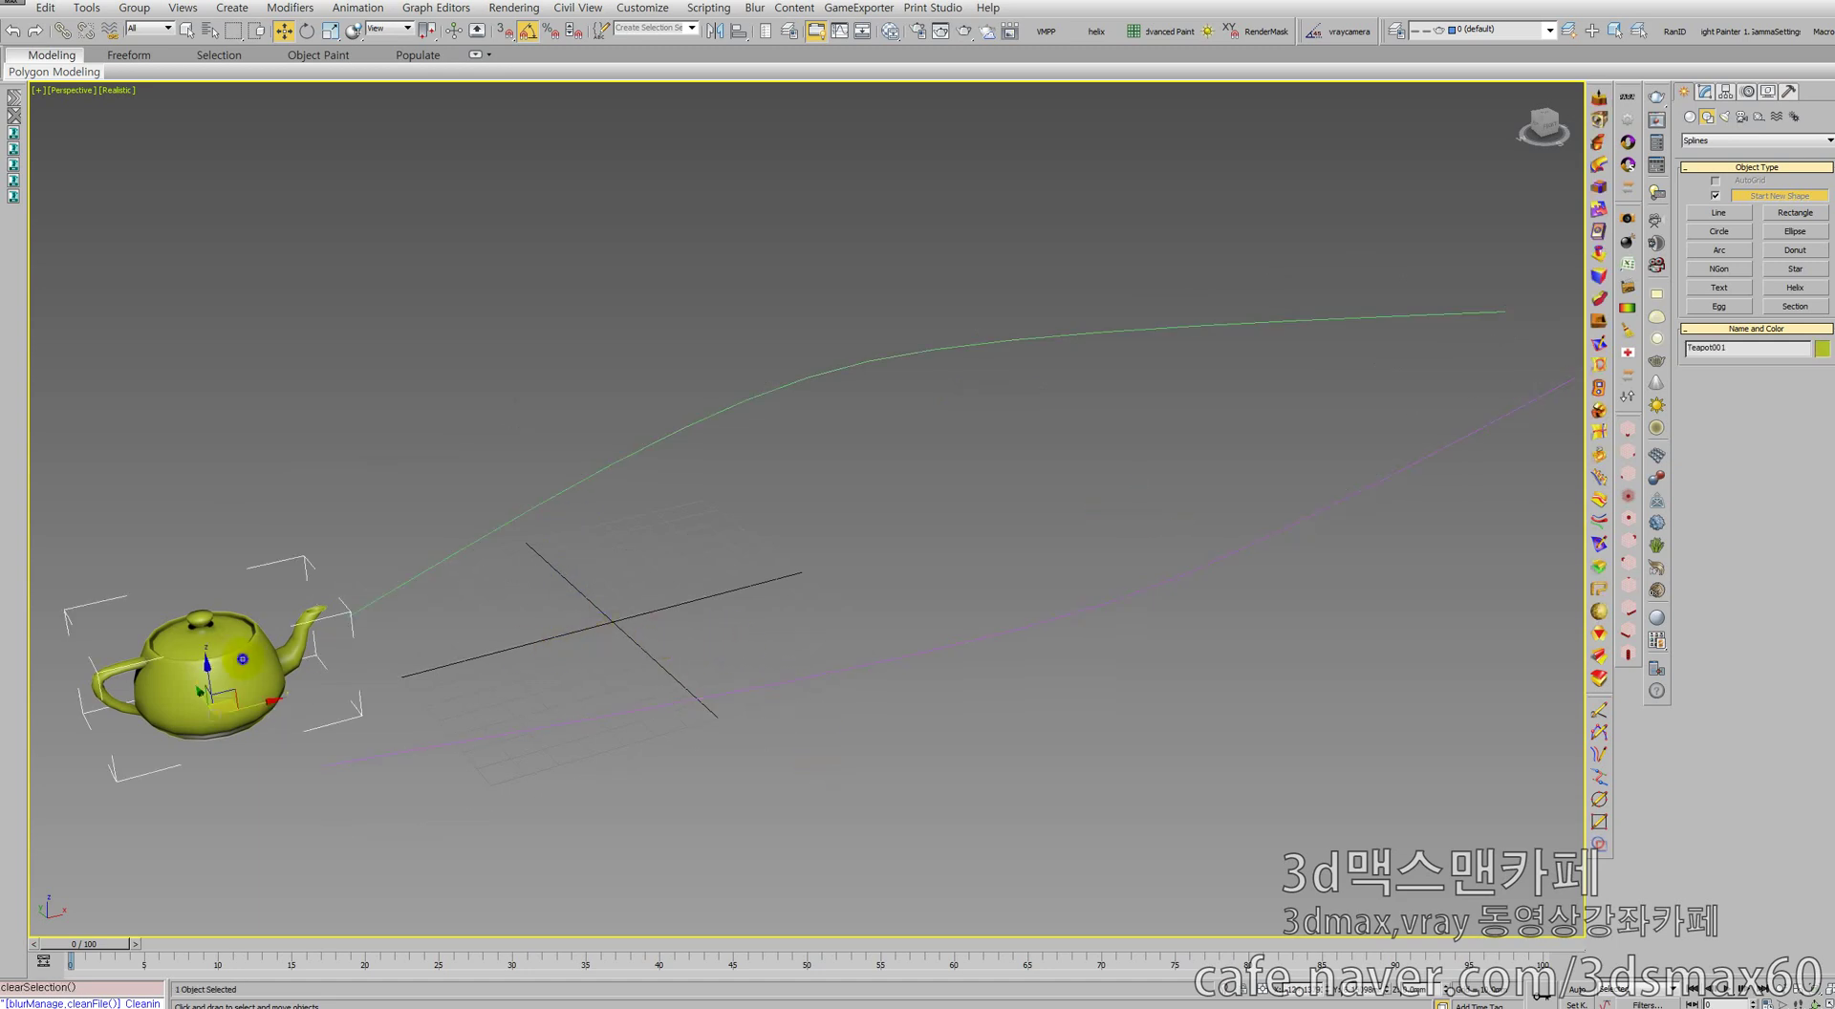
middle_click_drag(365, 665, 365, 684)
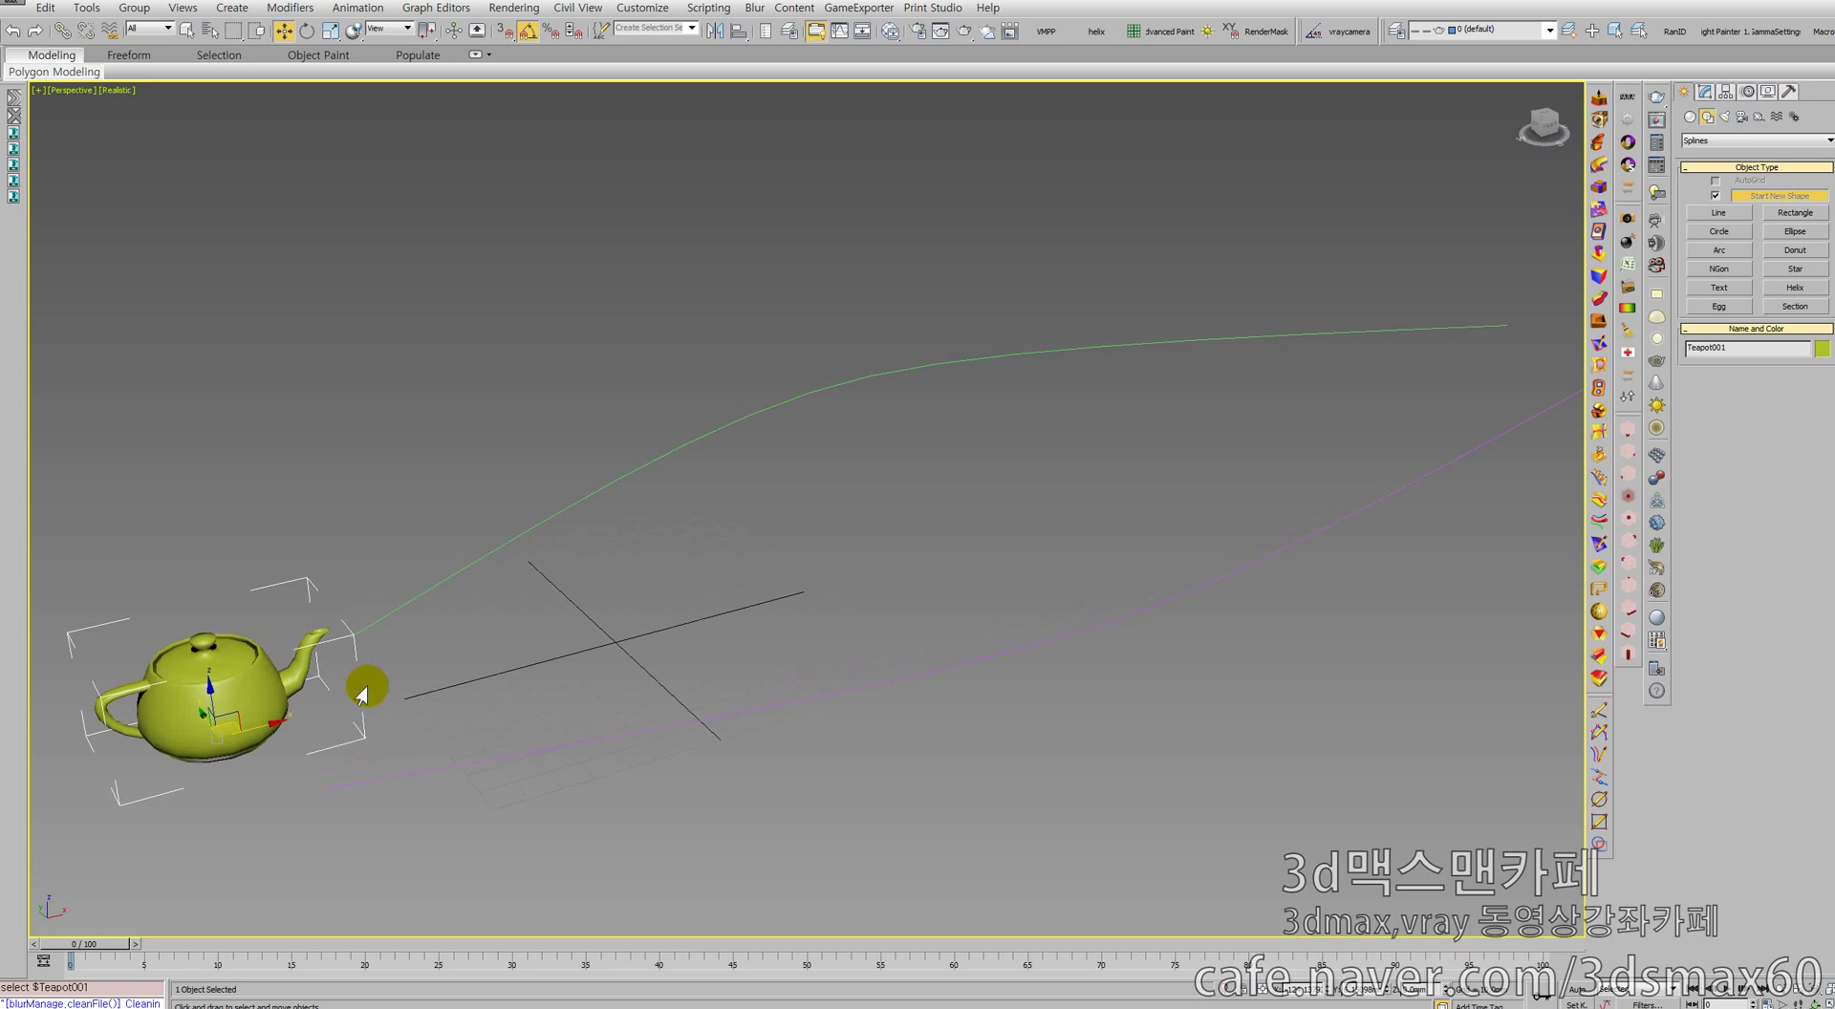
scroll(437, 686, "up", 2)
scroll(436, 685, "down", 2)
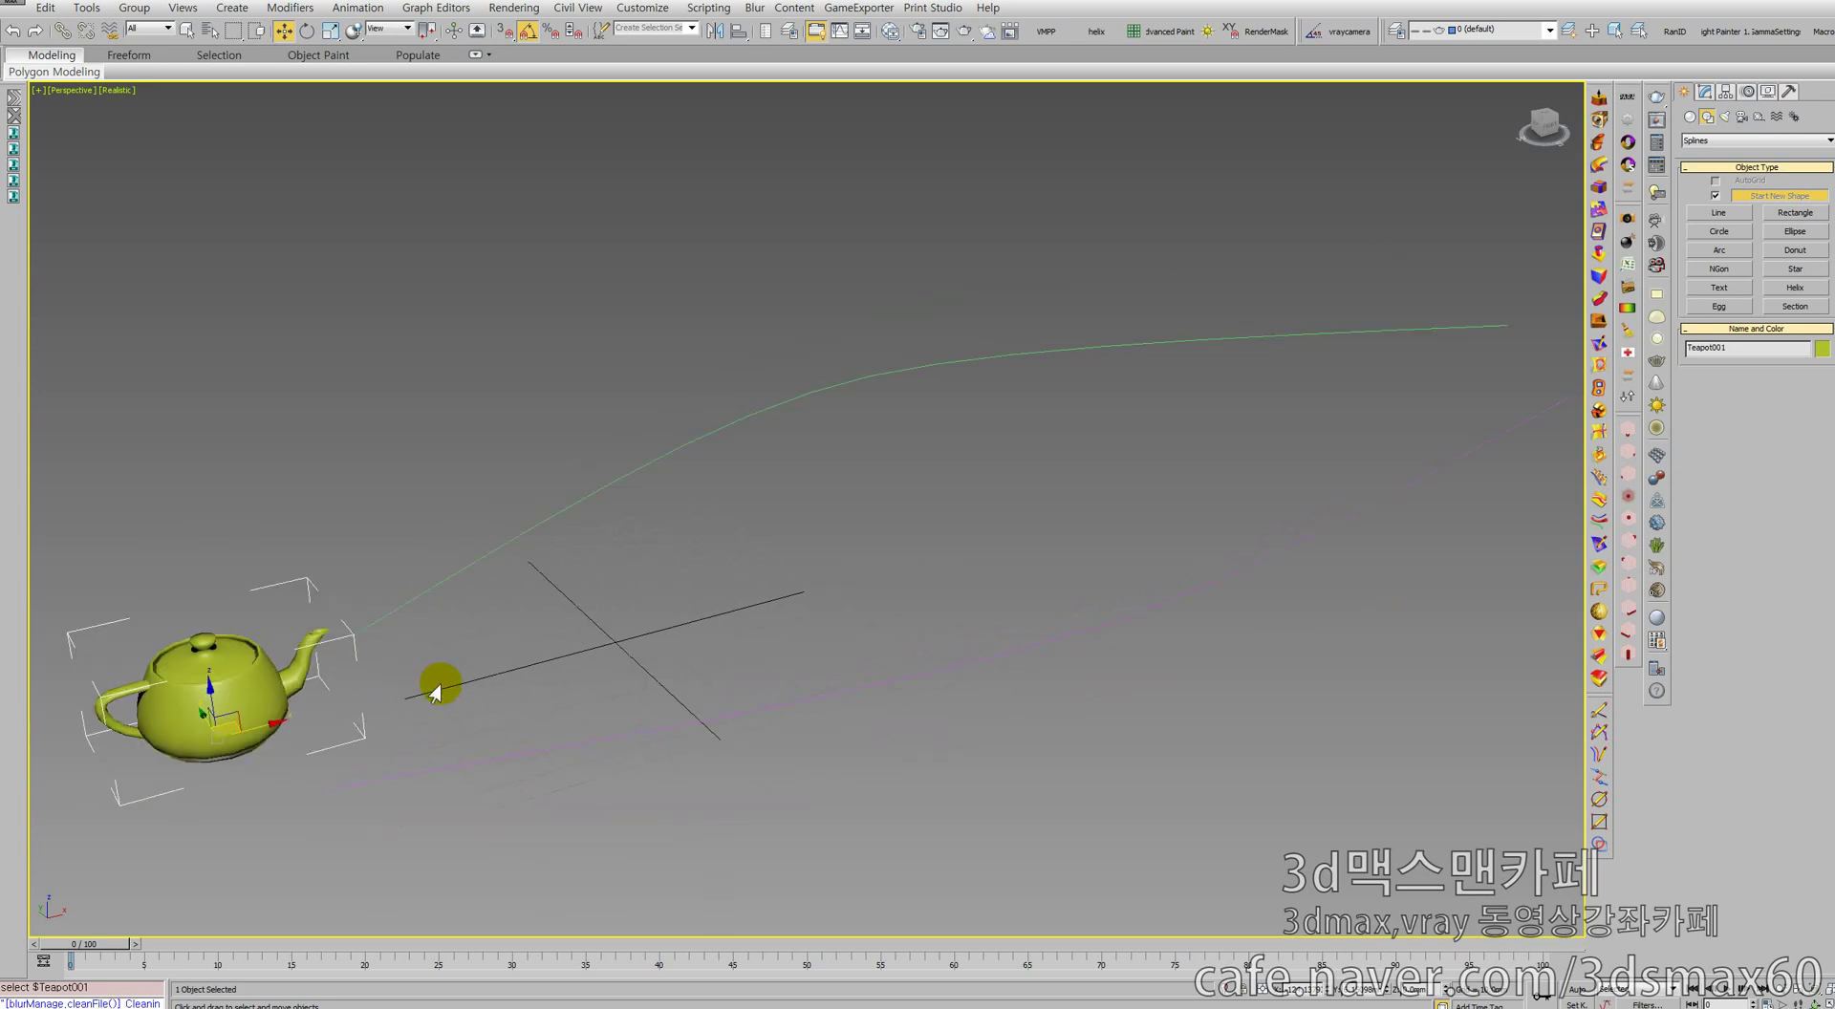
left_click_drag(652, 809, 556, 467)
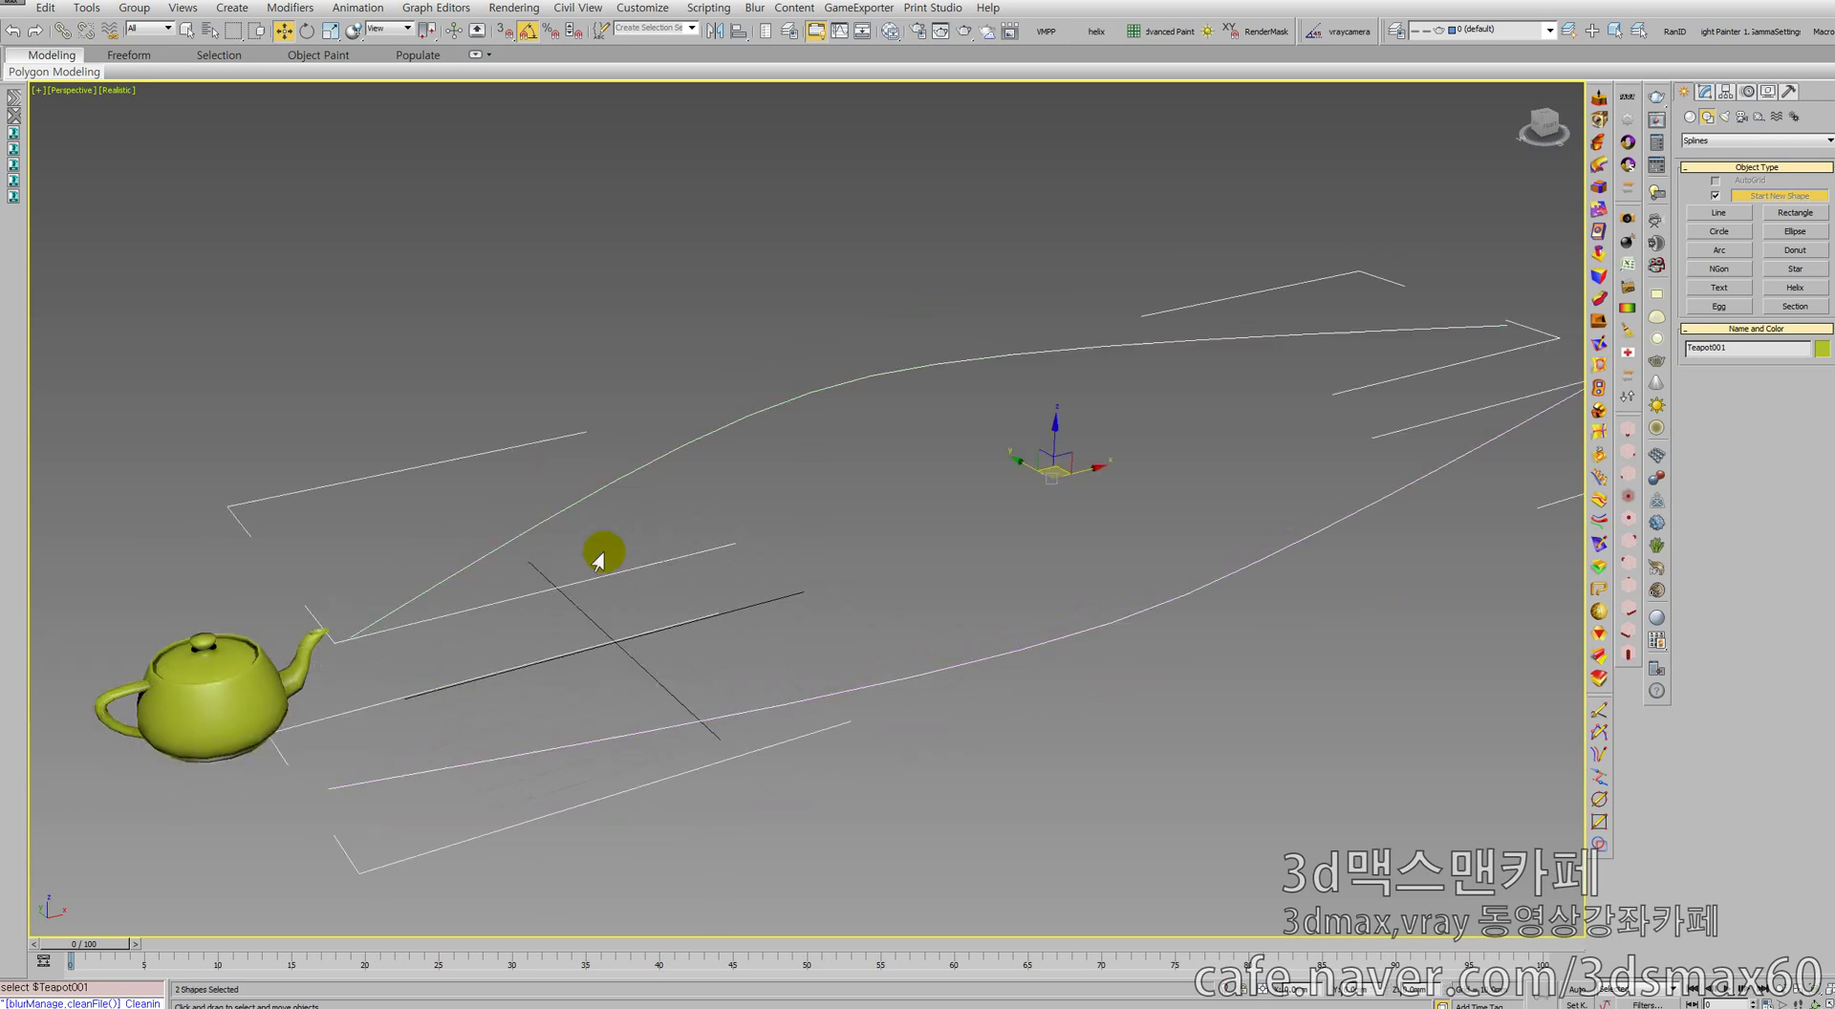
left_click(617, 592)
left_click(268, 680)
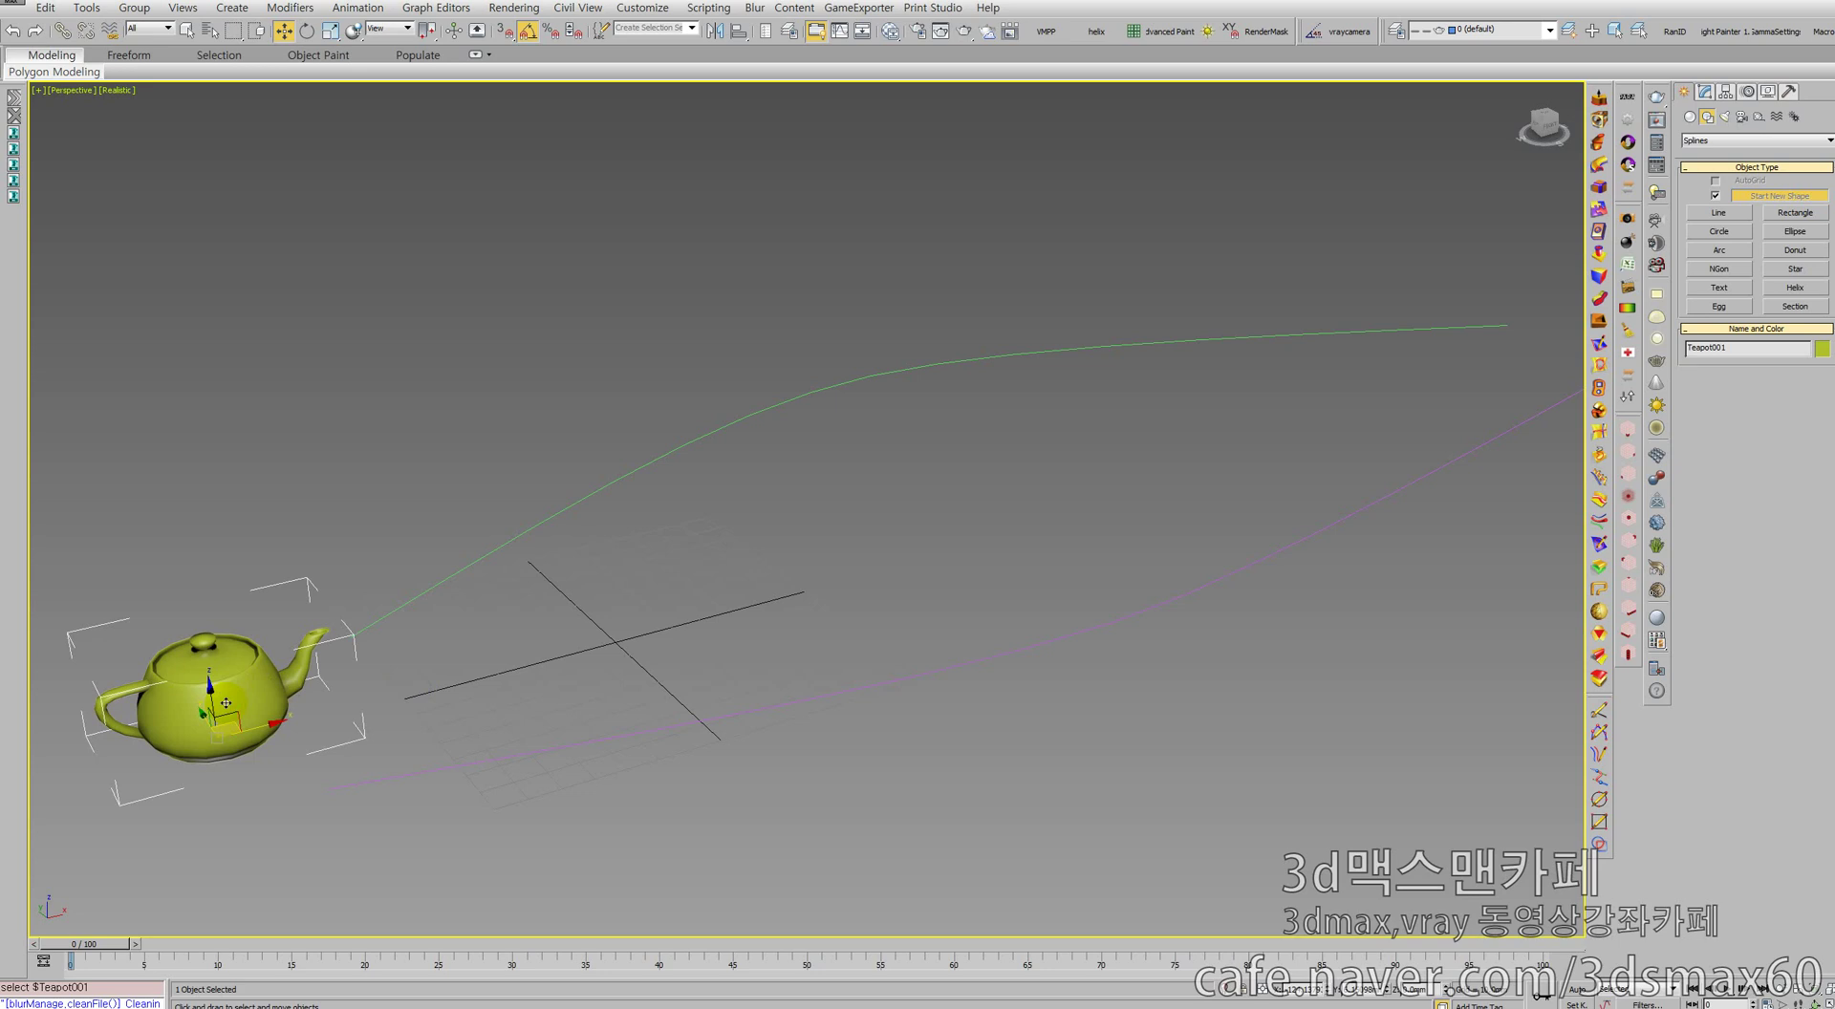
middle_click_drag(542, 660, 573, 659)
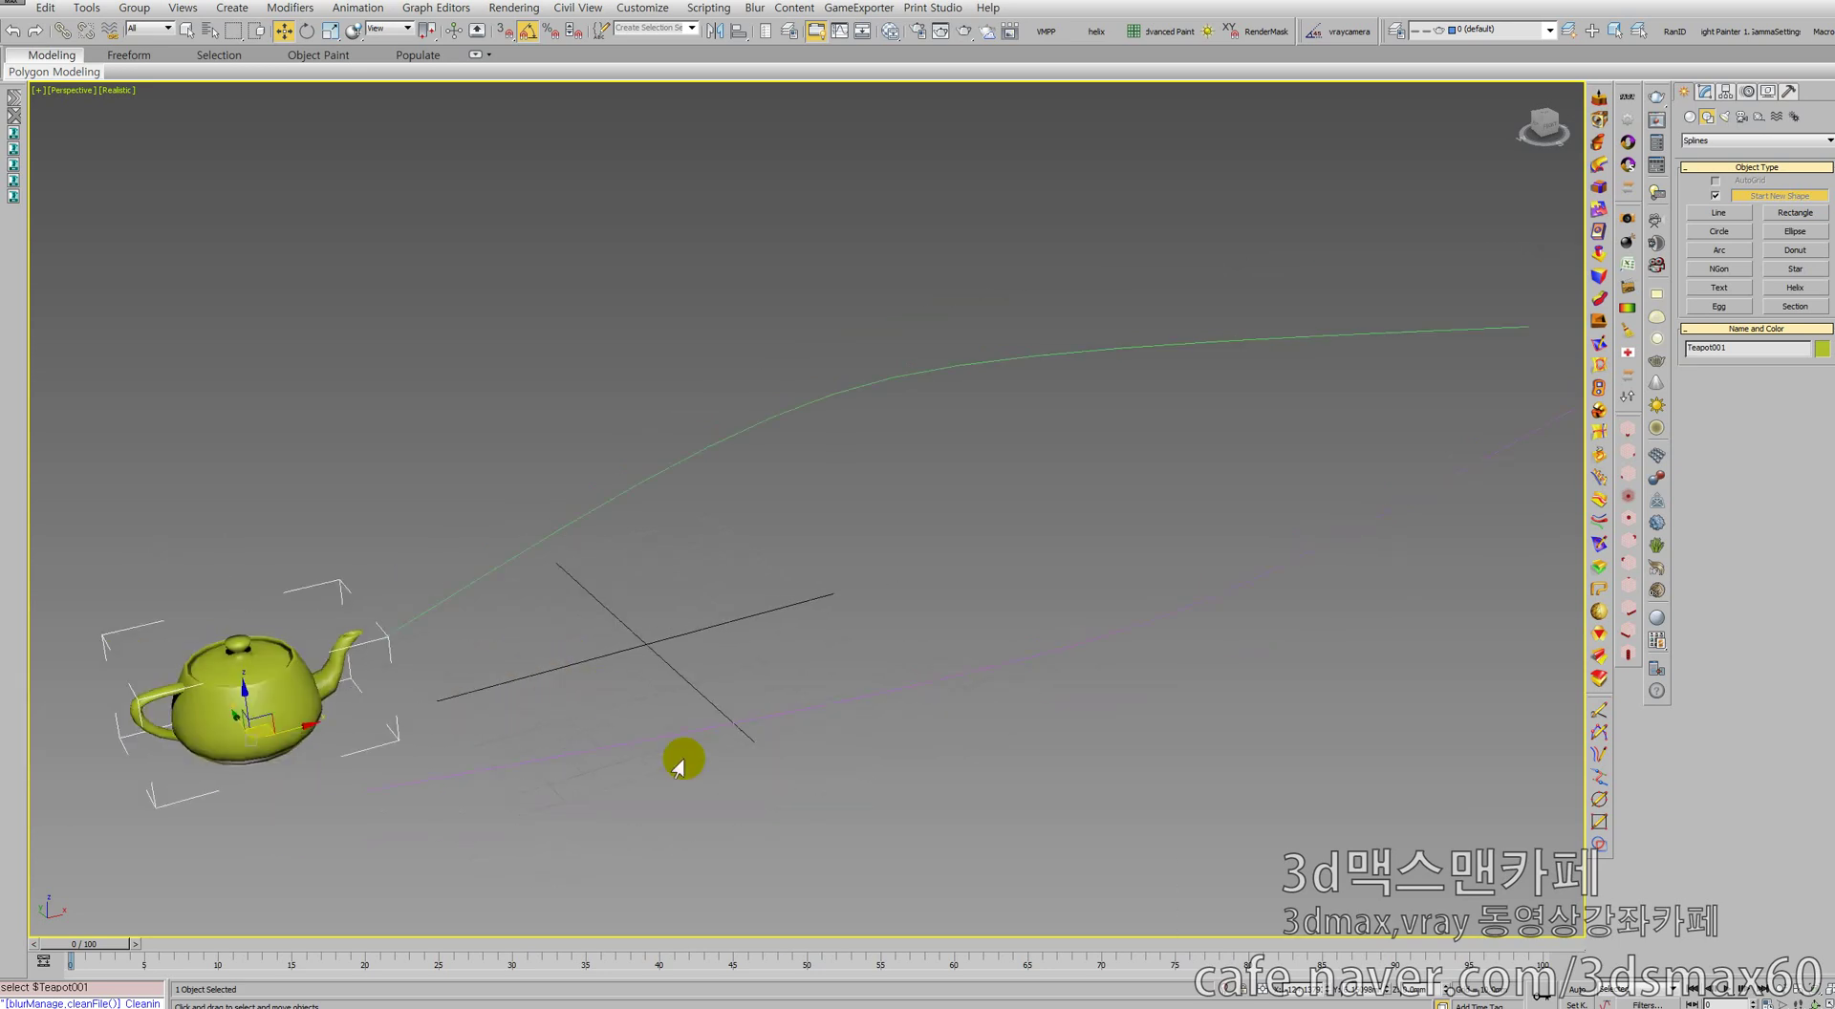
left_click_drag(710, 783, 612, 435)
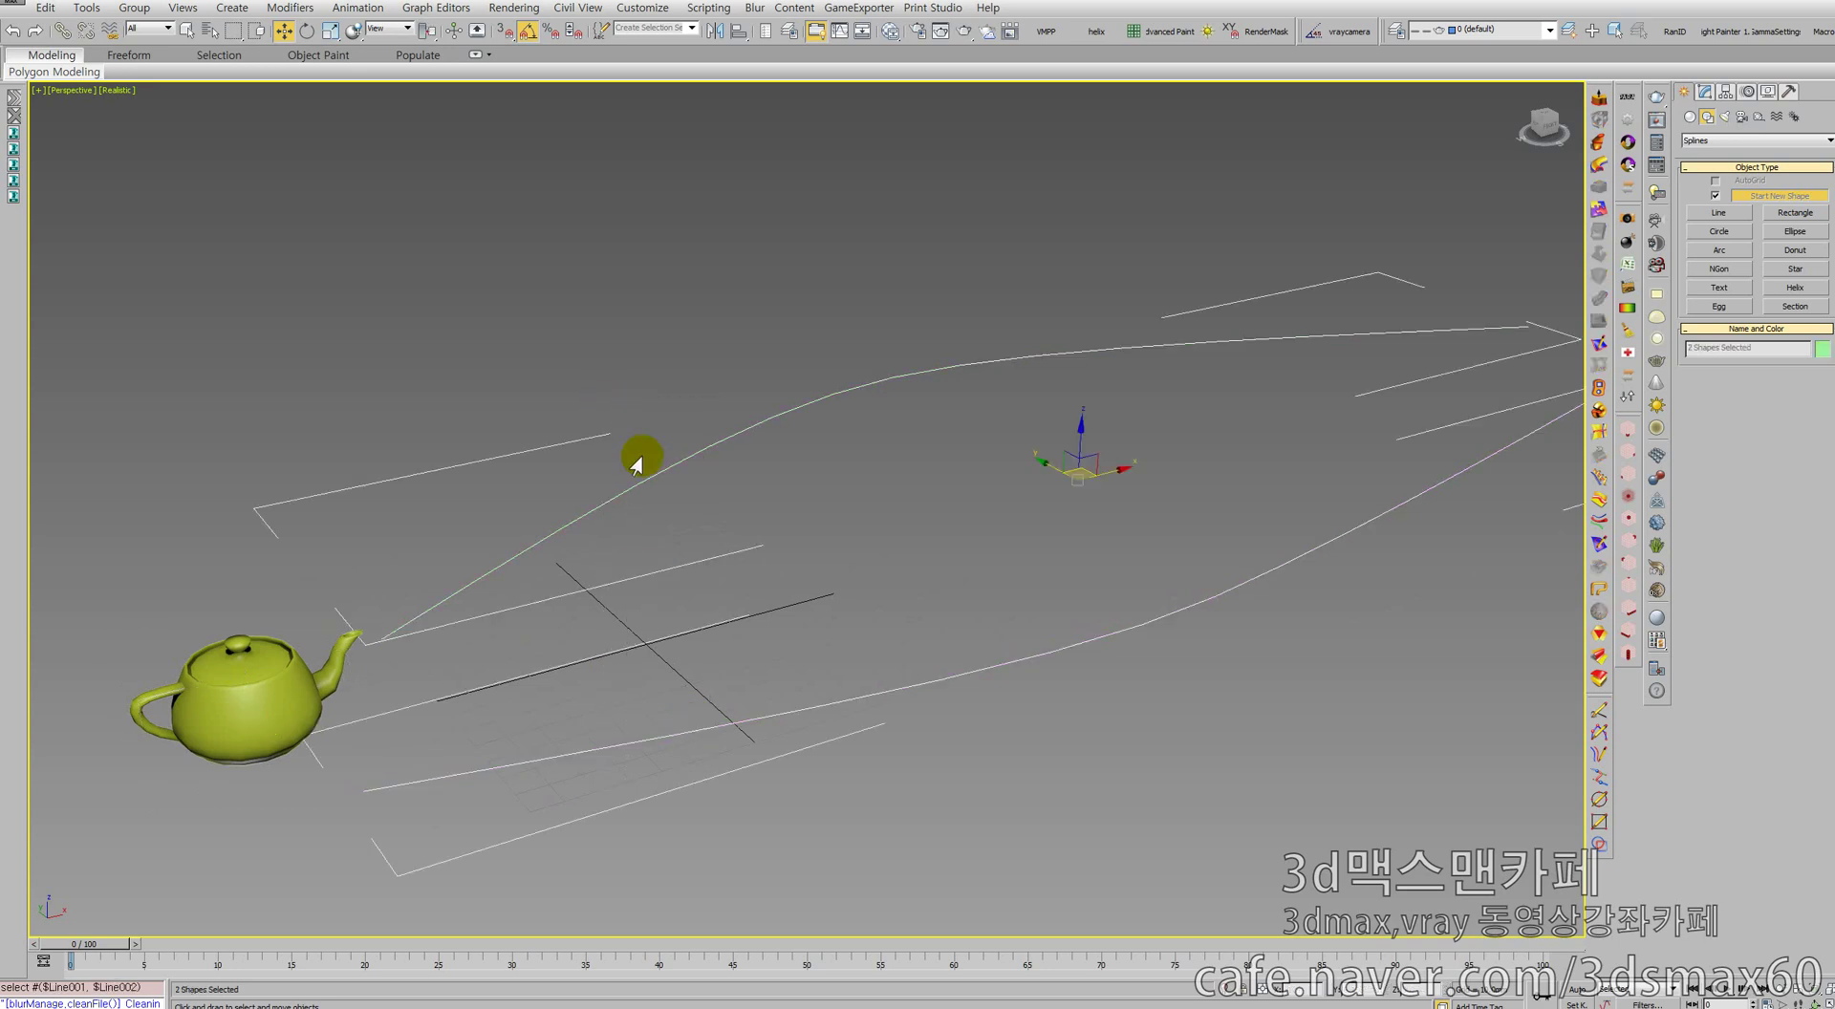
left_click(693, 533)
left_click(309, 687)
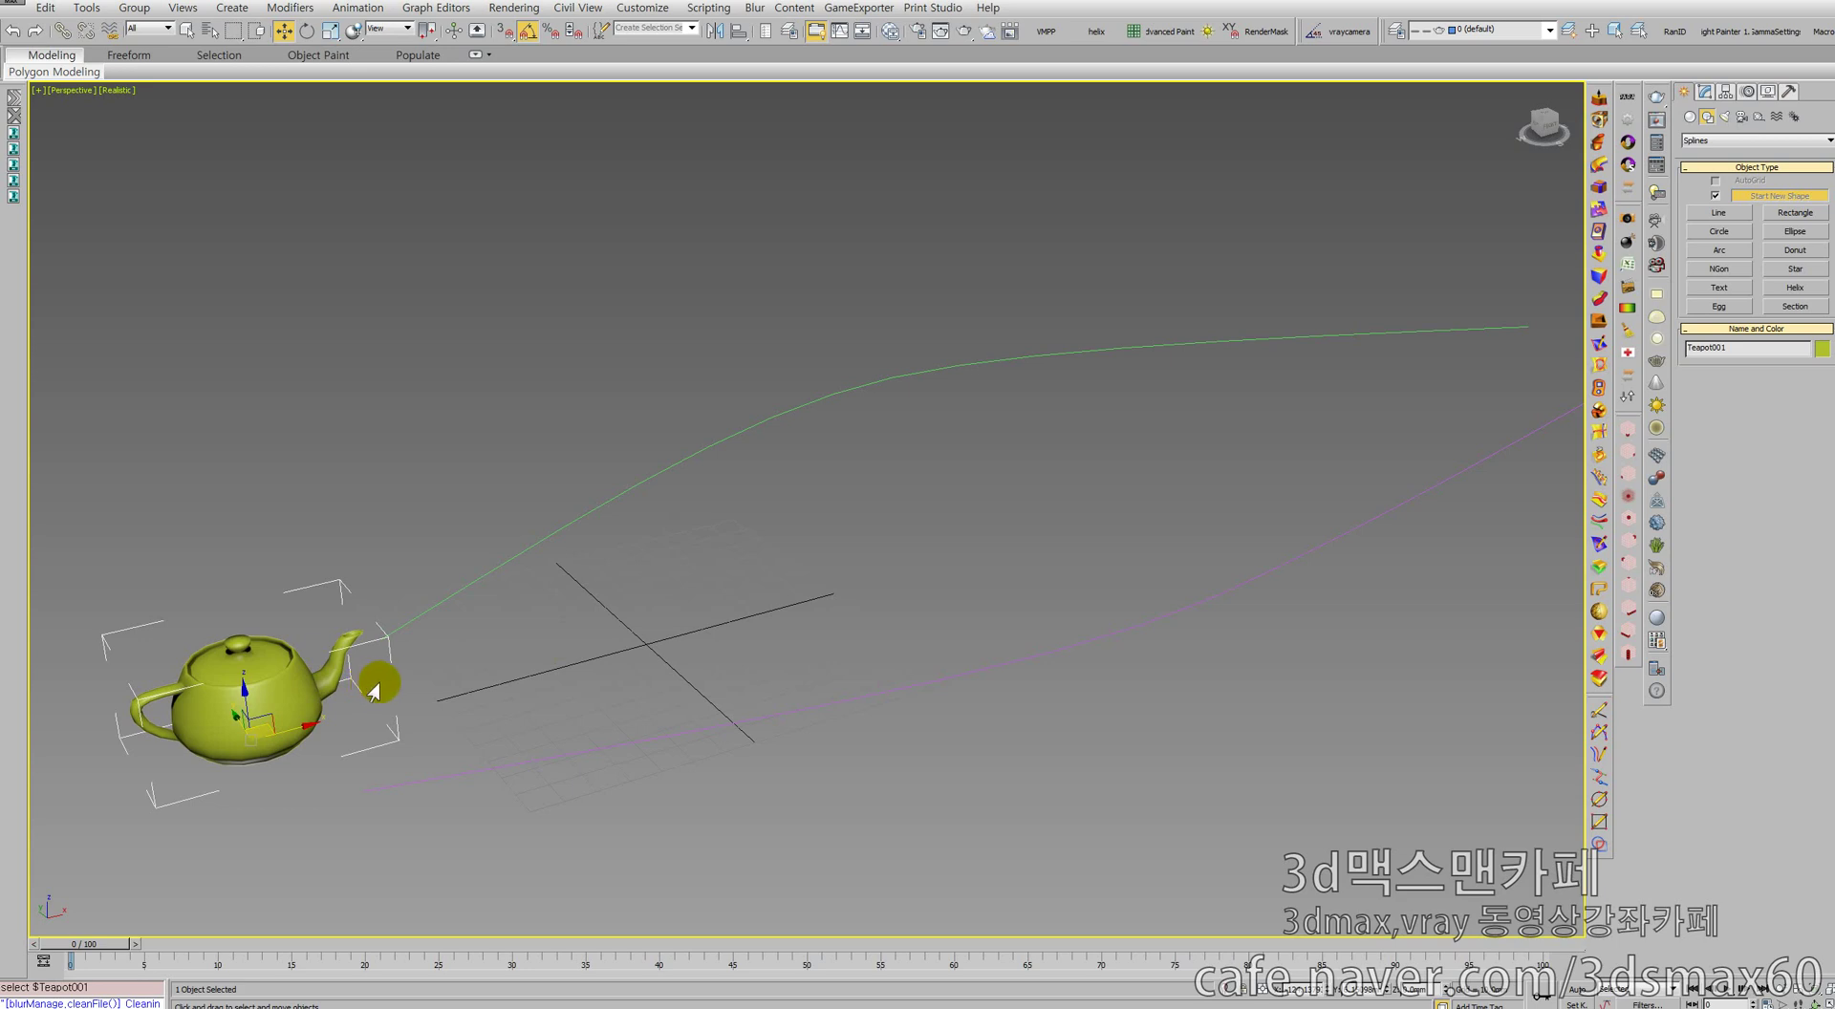
left_click(538, 684)
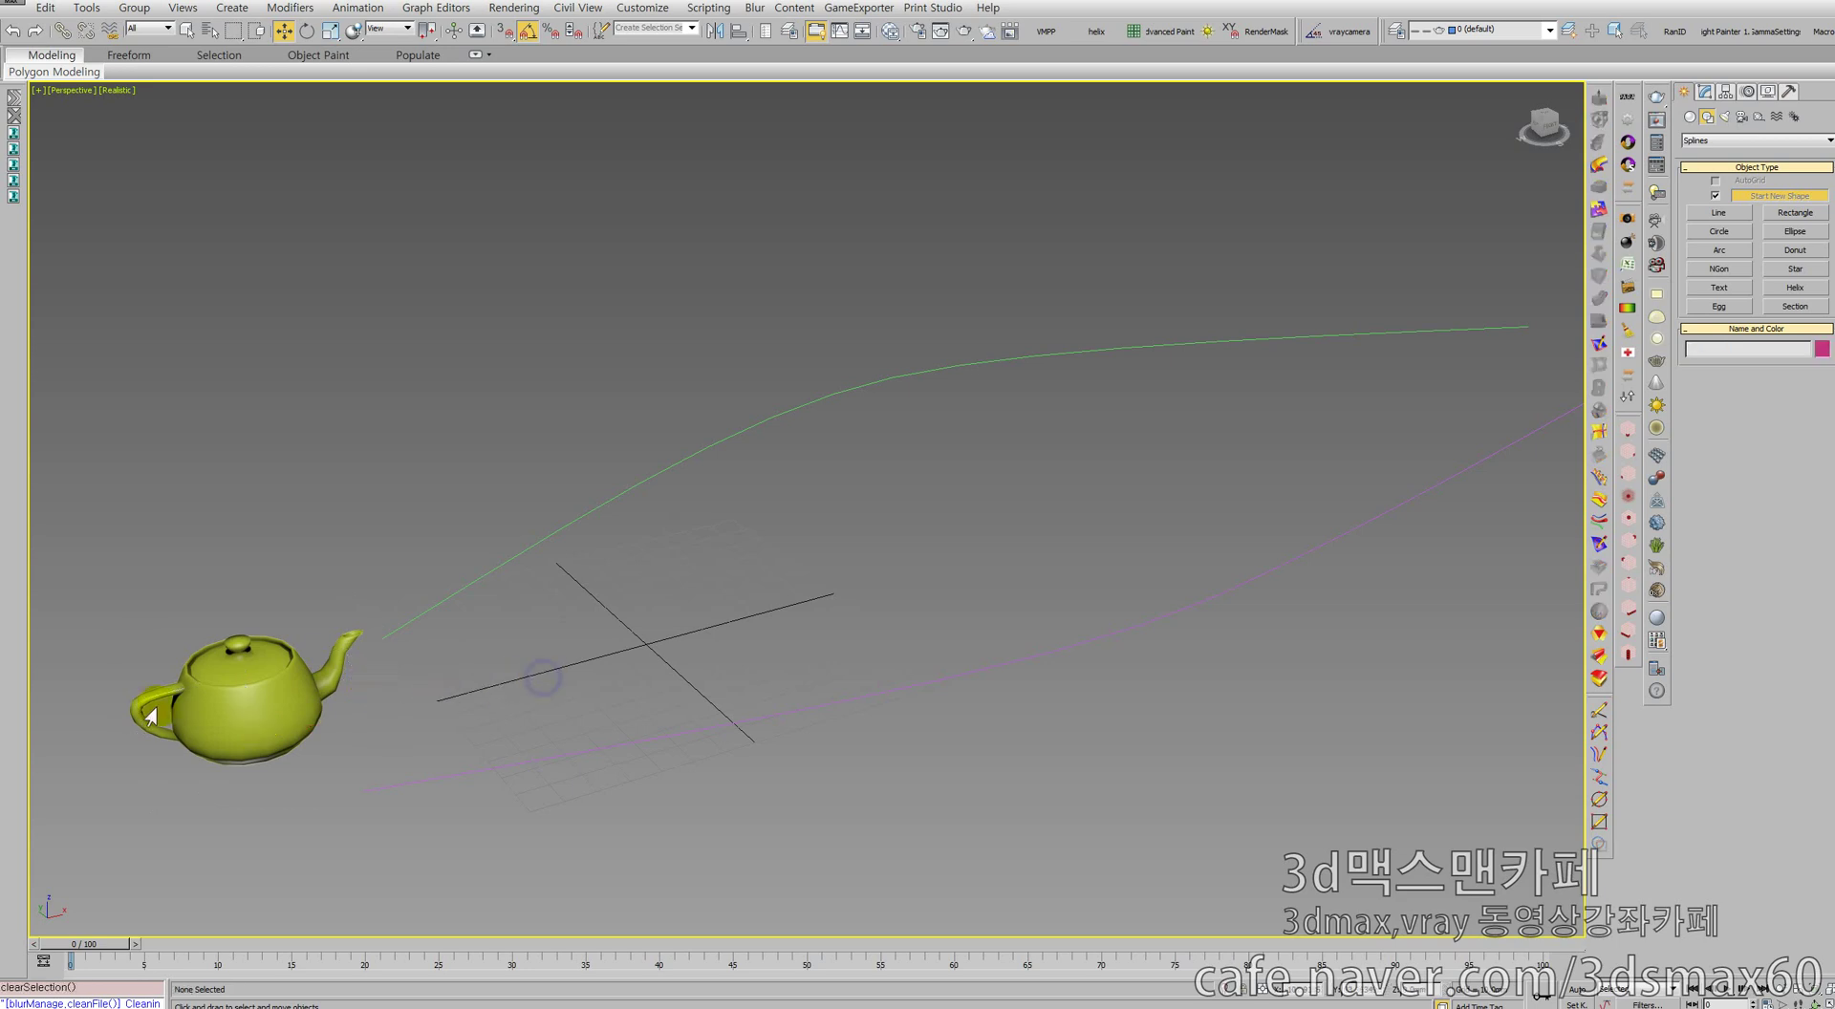
left_click(241, 705)
middle_click_drag(496, 676, 462, 685)
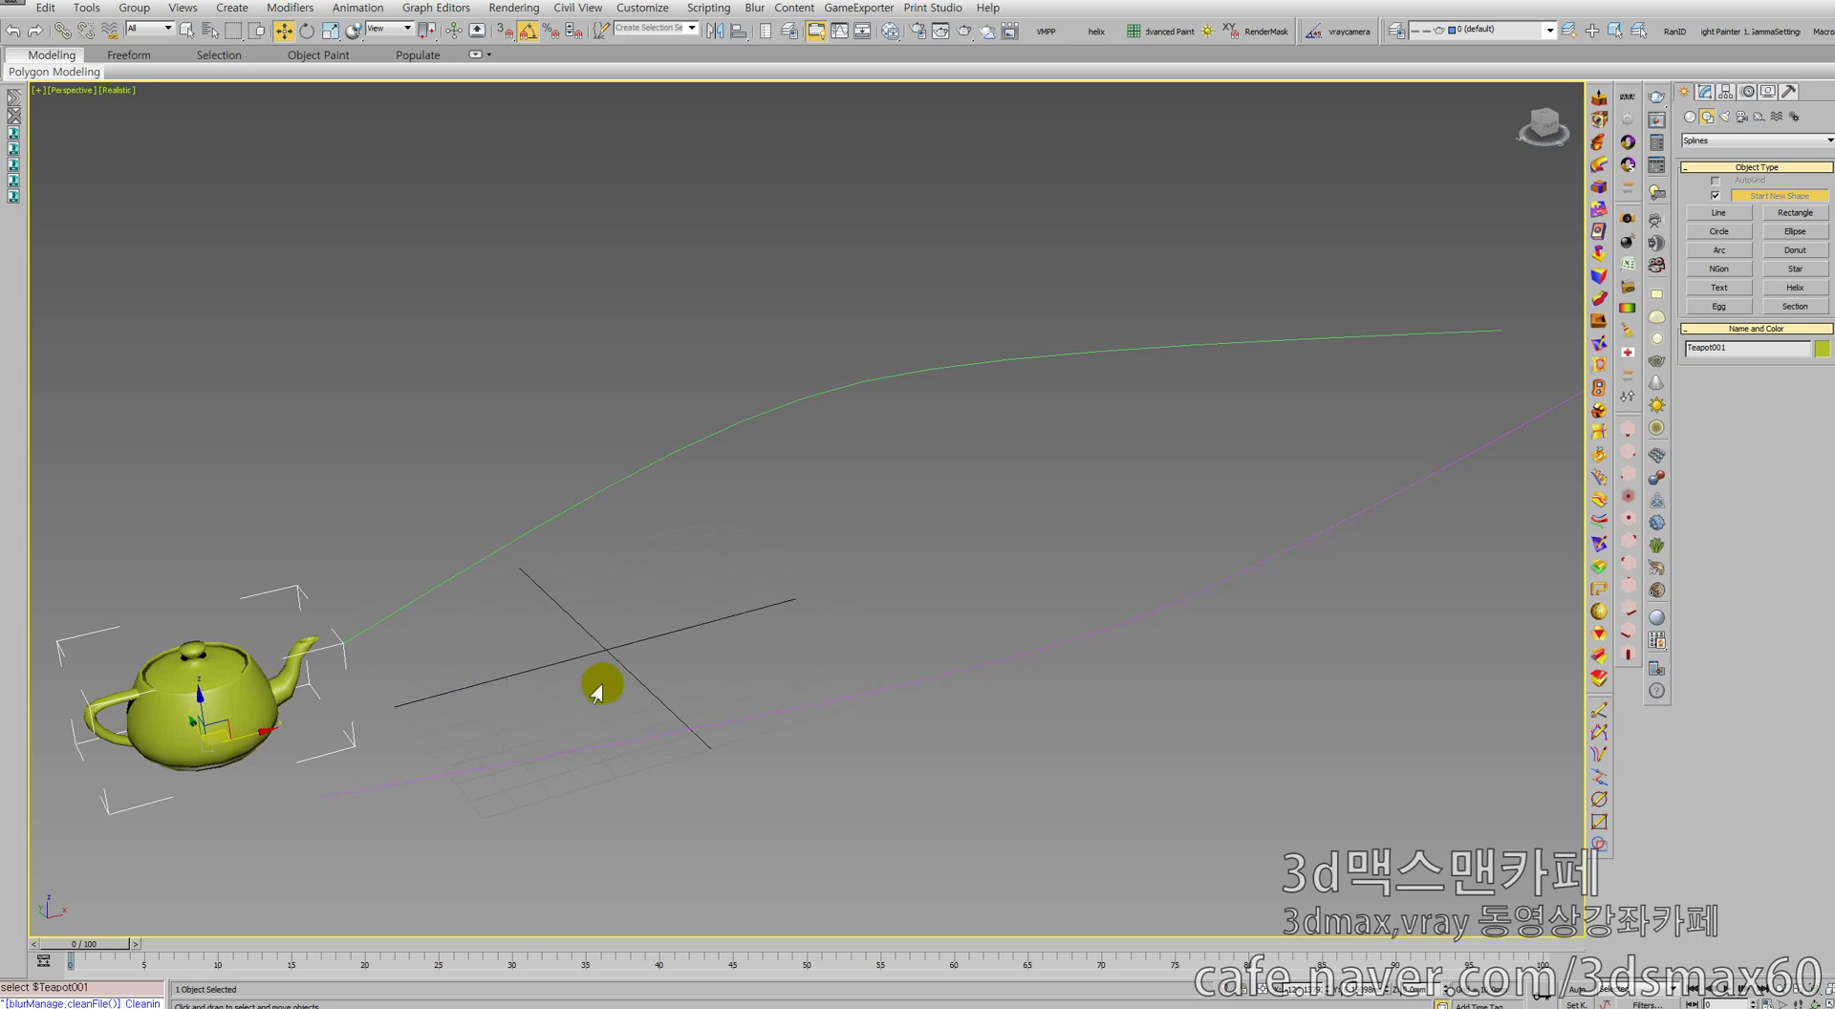
left_click_drag(711, 820, 616, 406)
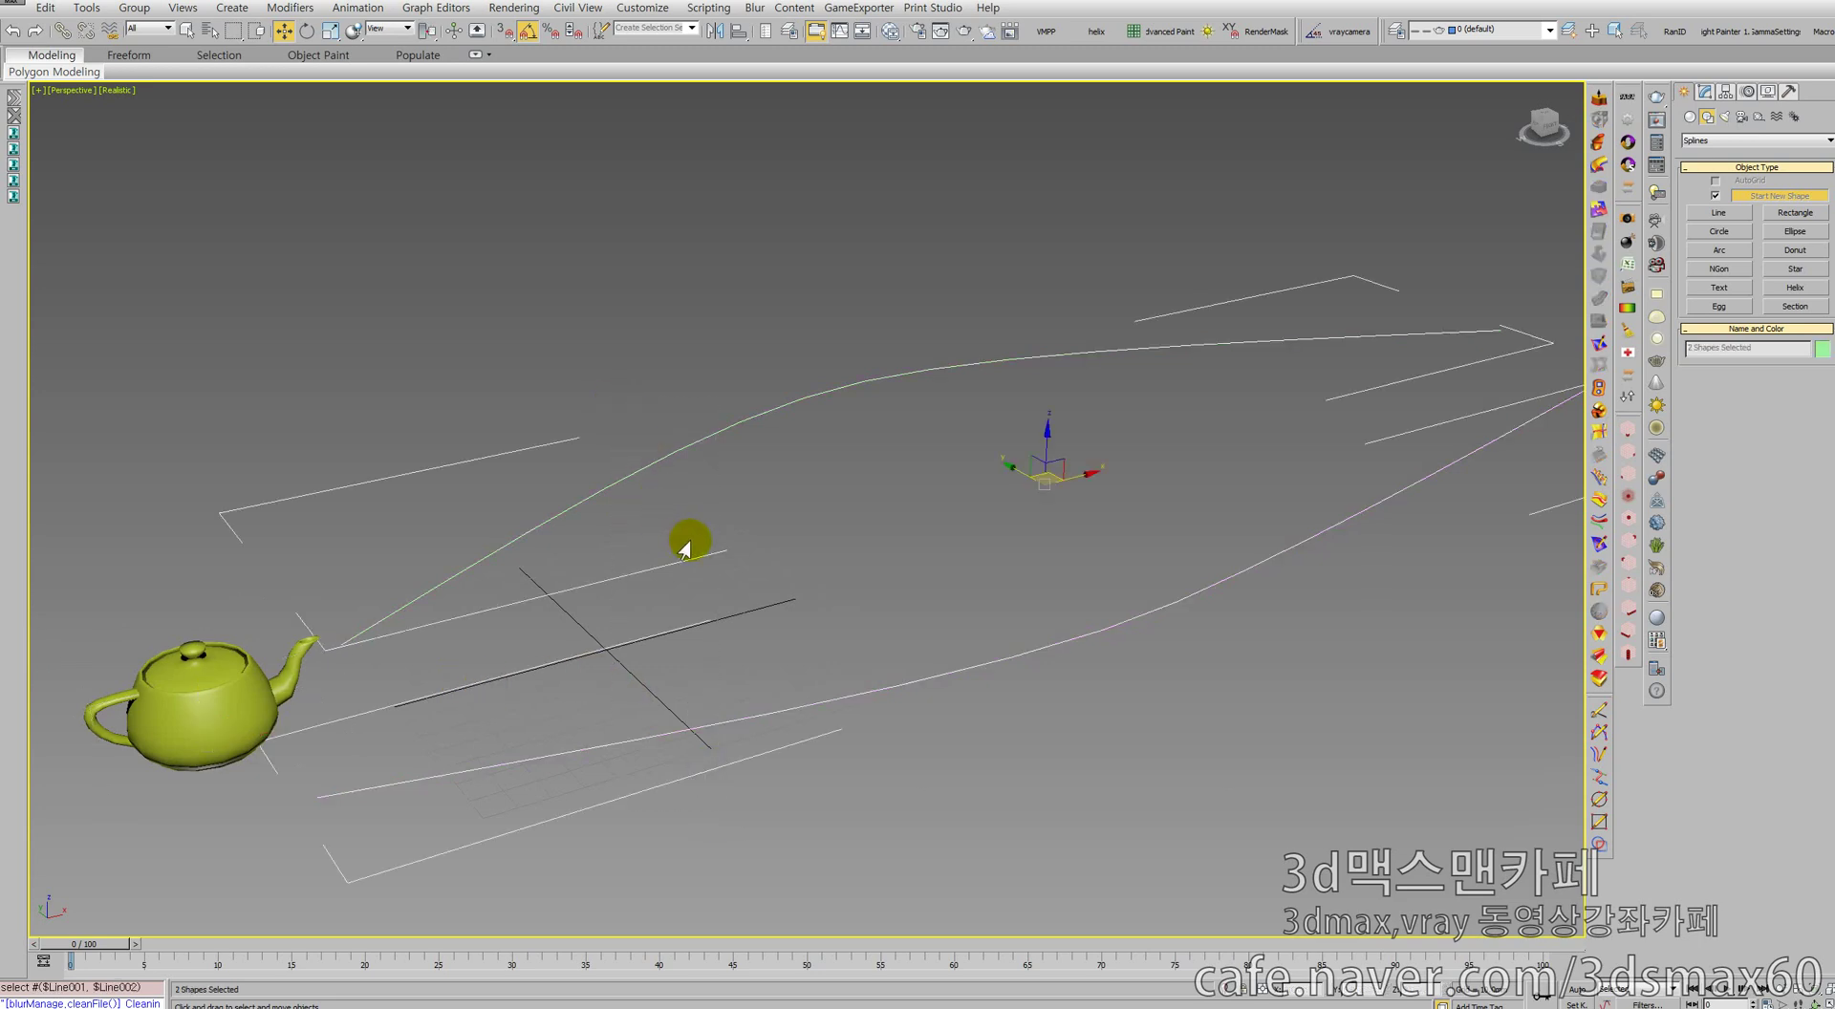
left_click(685, 548)
Apply a Path Constraint to the teapot using the upward-arching green line as its path, and bring its path parameters into view
left_click(272, 692)
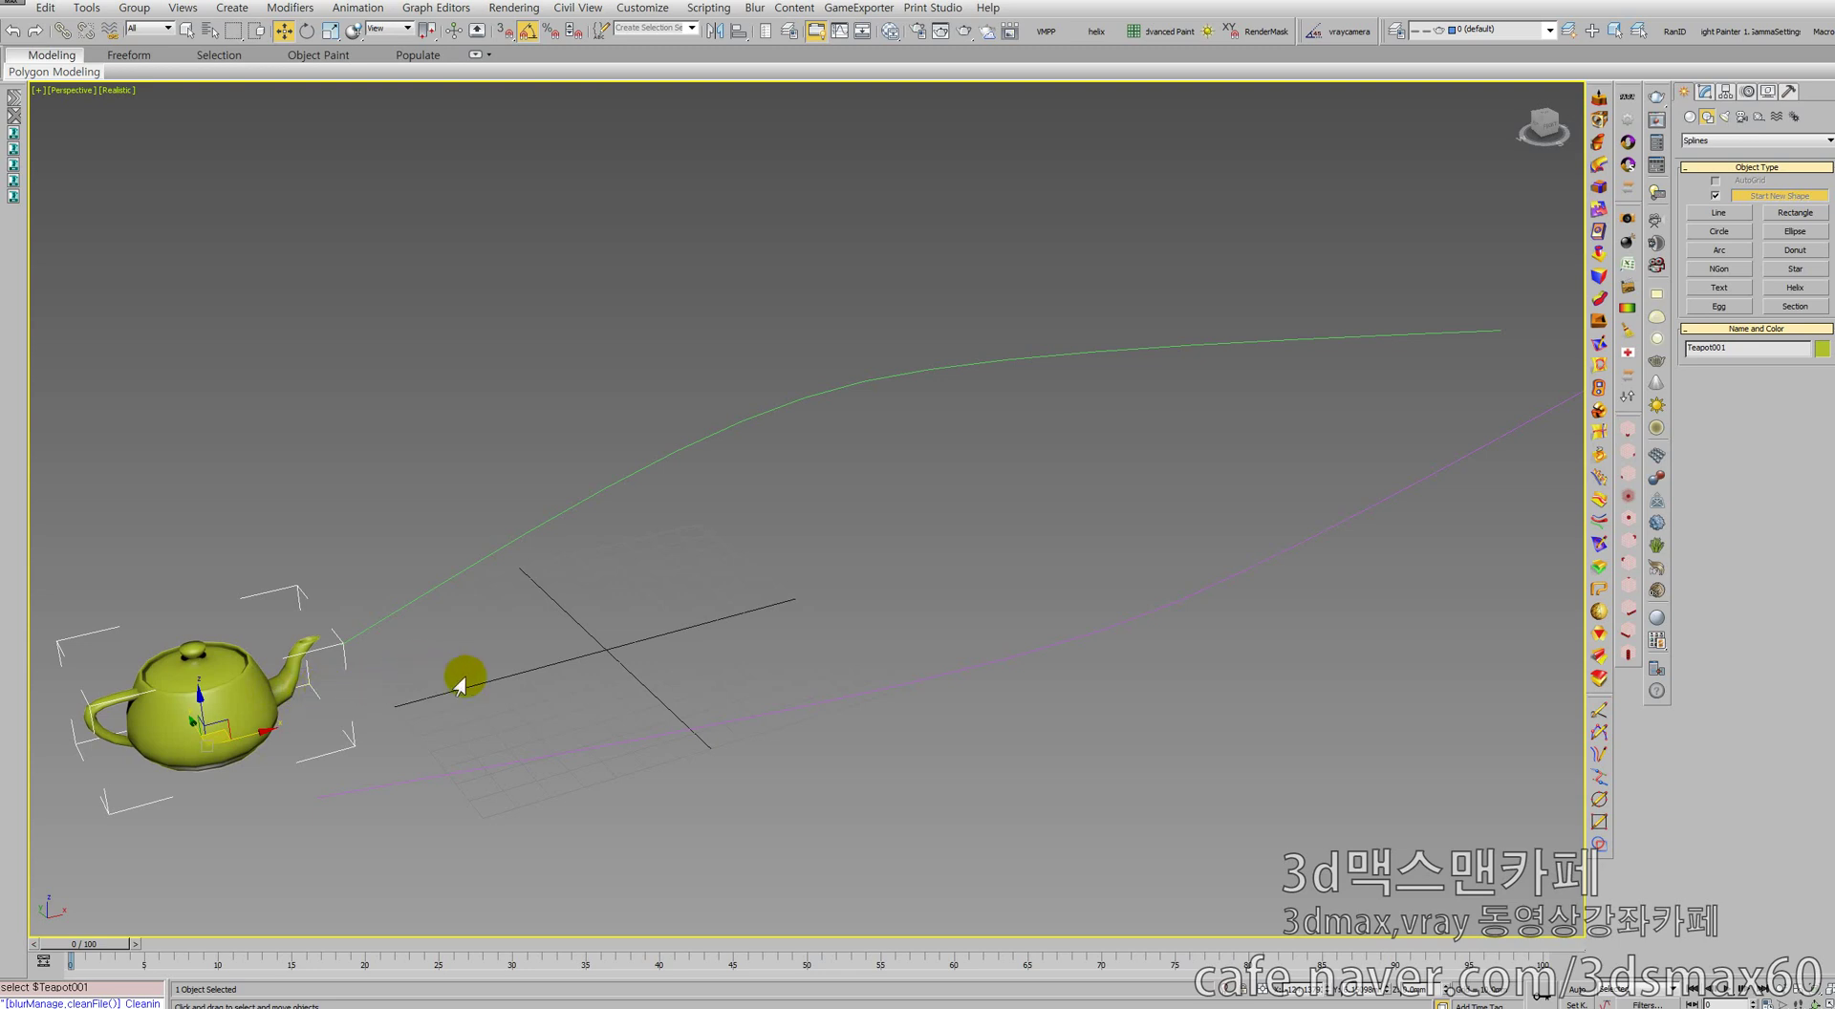
left_click(1745, 93)
left_click(1717, 205)
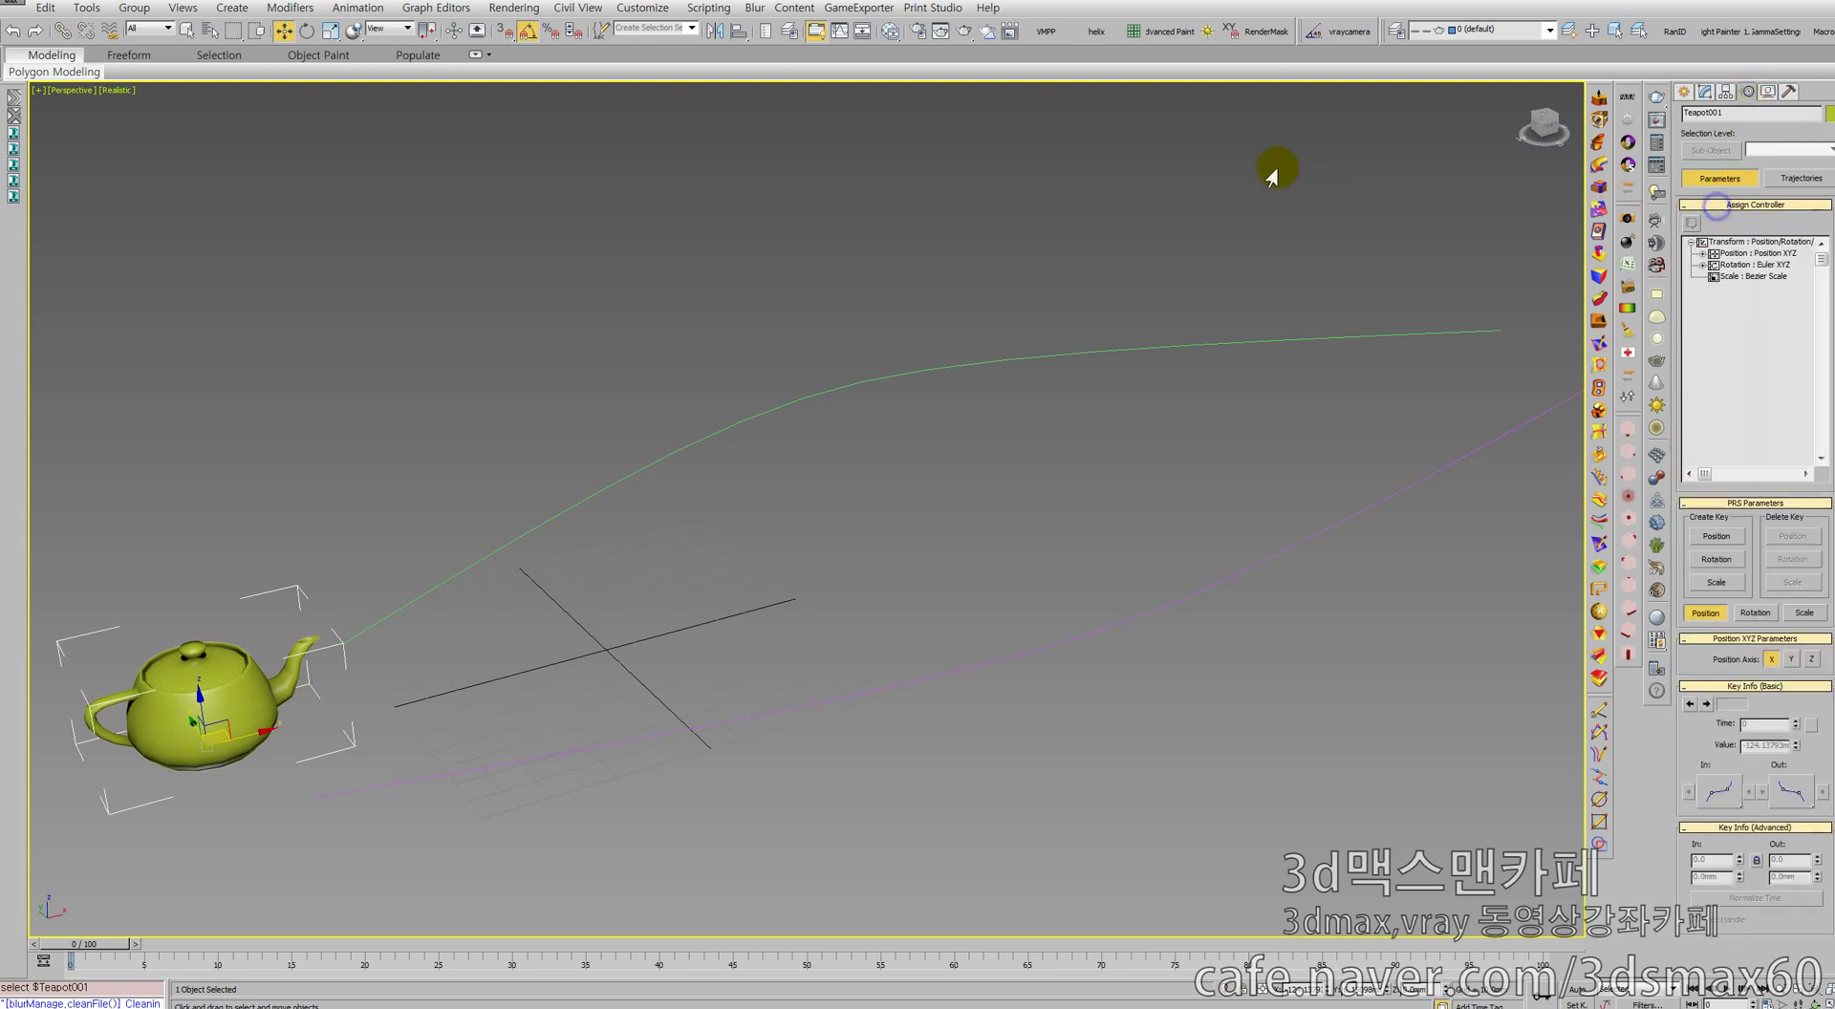
left_click(340, 12)
mouse_move(384, 96)
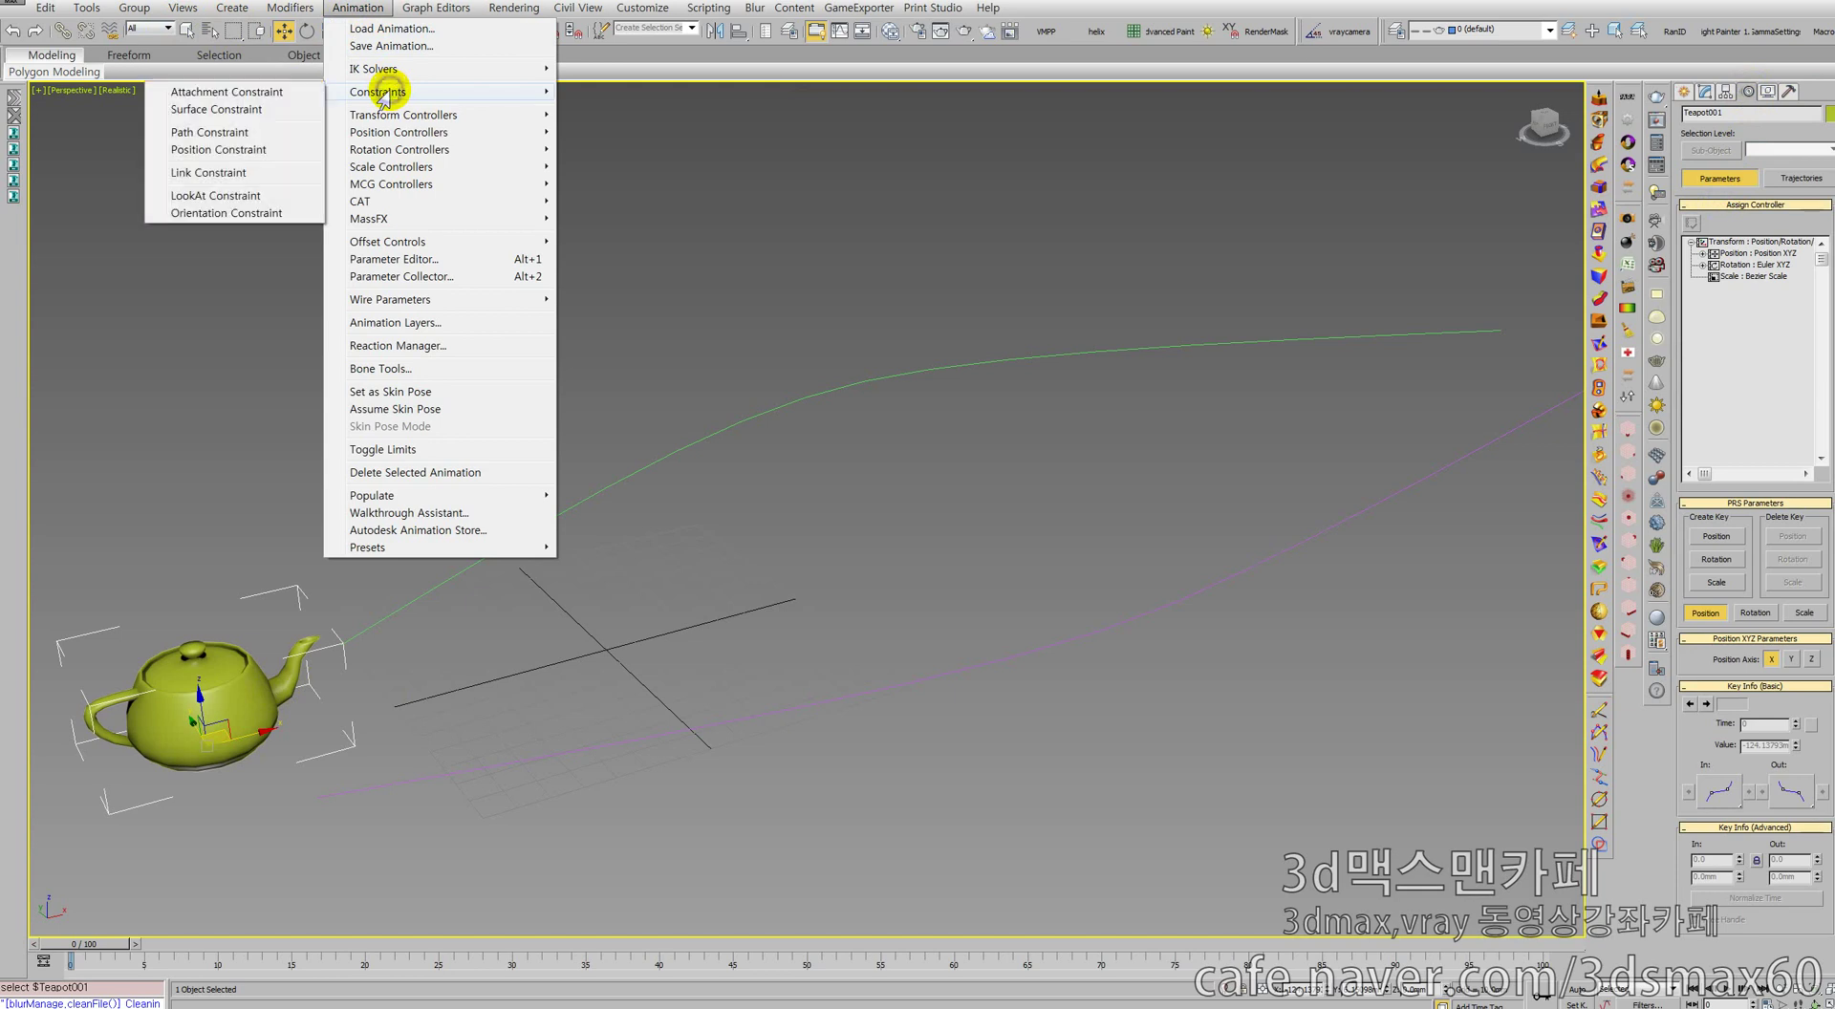
left_click(239, 132)
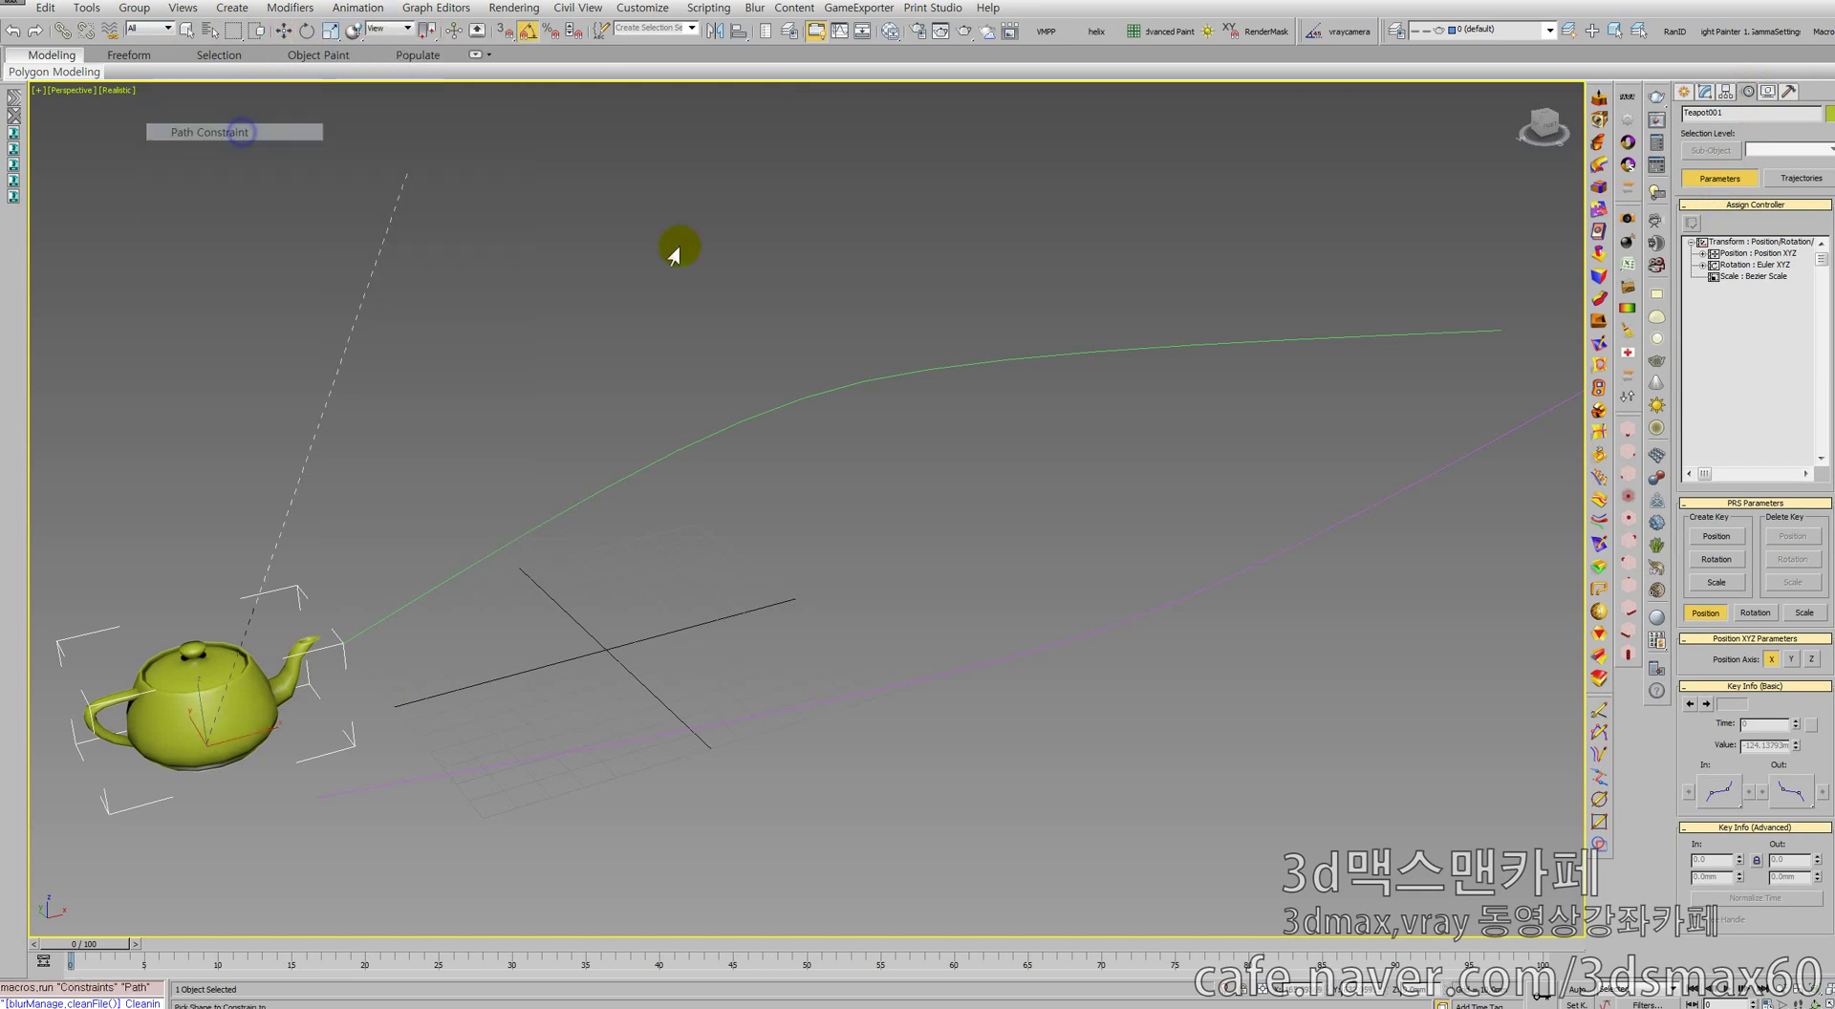
left_click(765, 411)
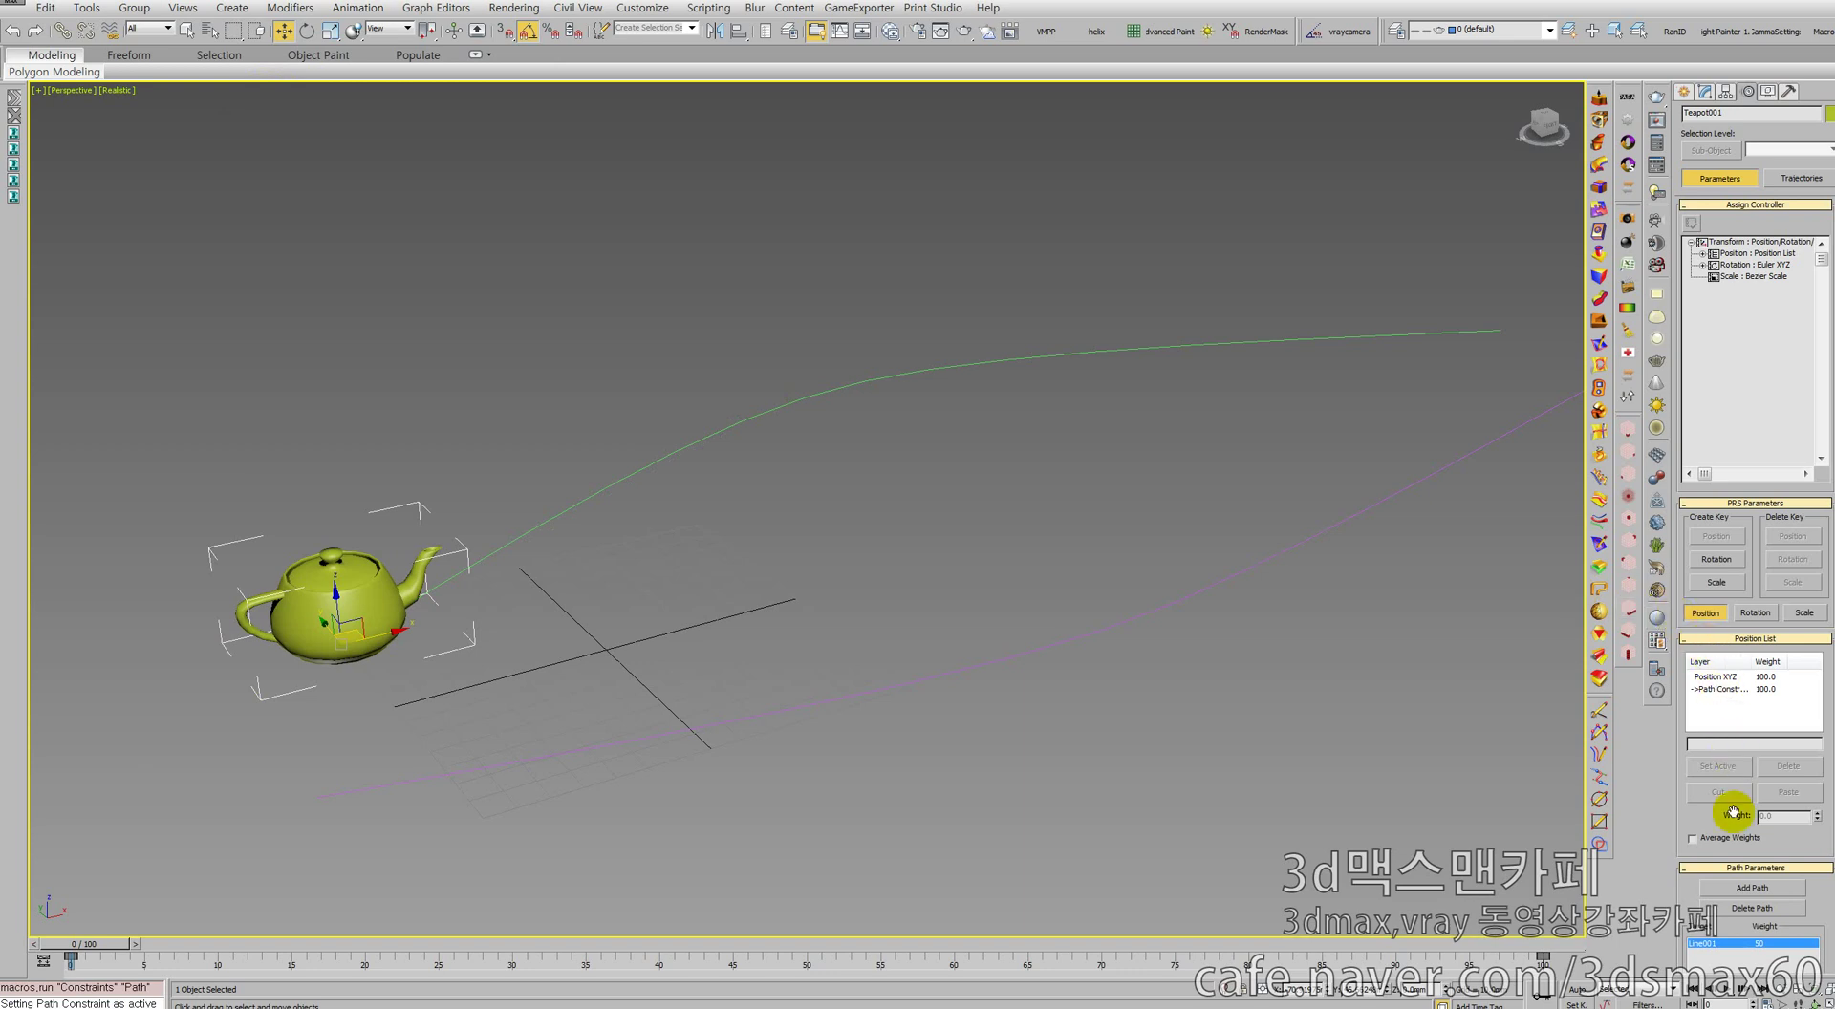
left_click_drag(1704, 816, 1651, 544)
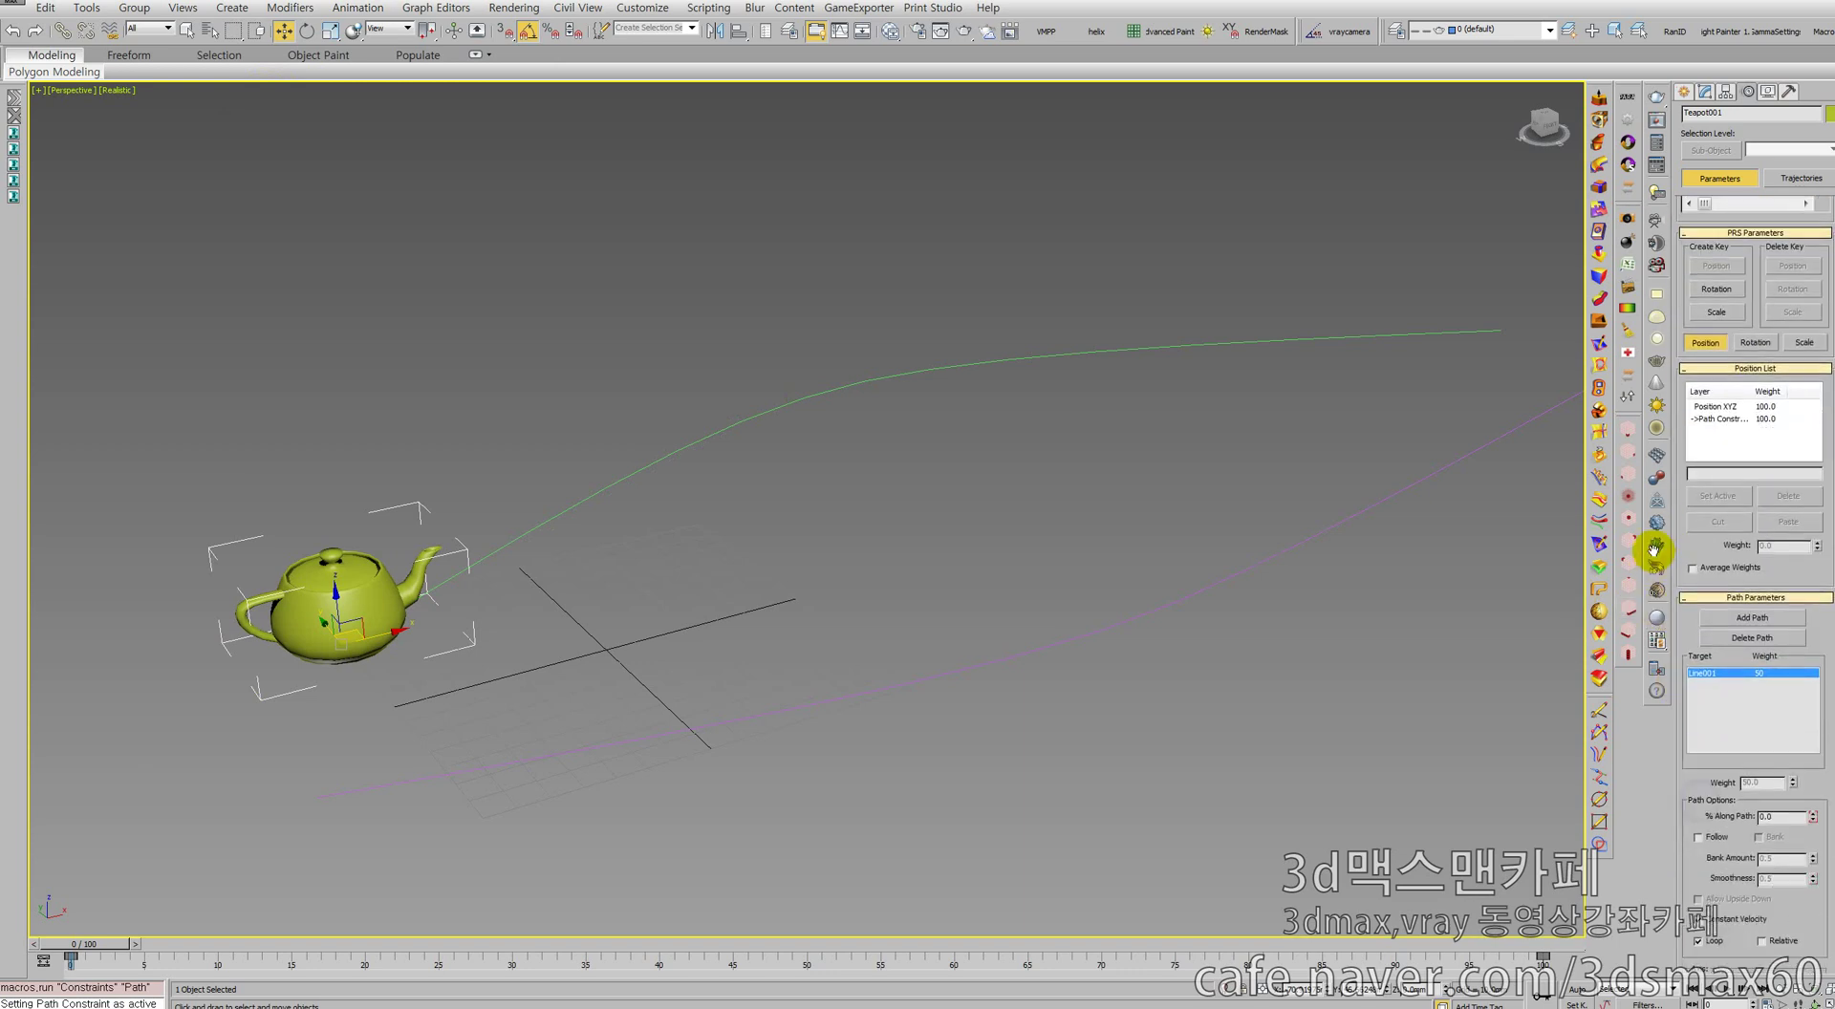
Add the downward-bowing purple line as a second path of the teapot's Path Constraint and check the weight of each target
left_click(1753, 617)
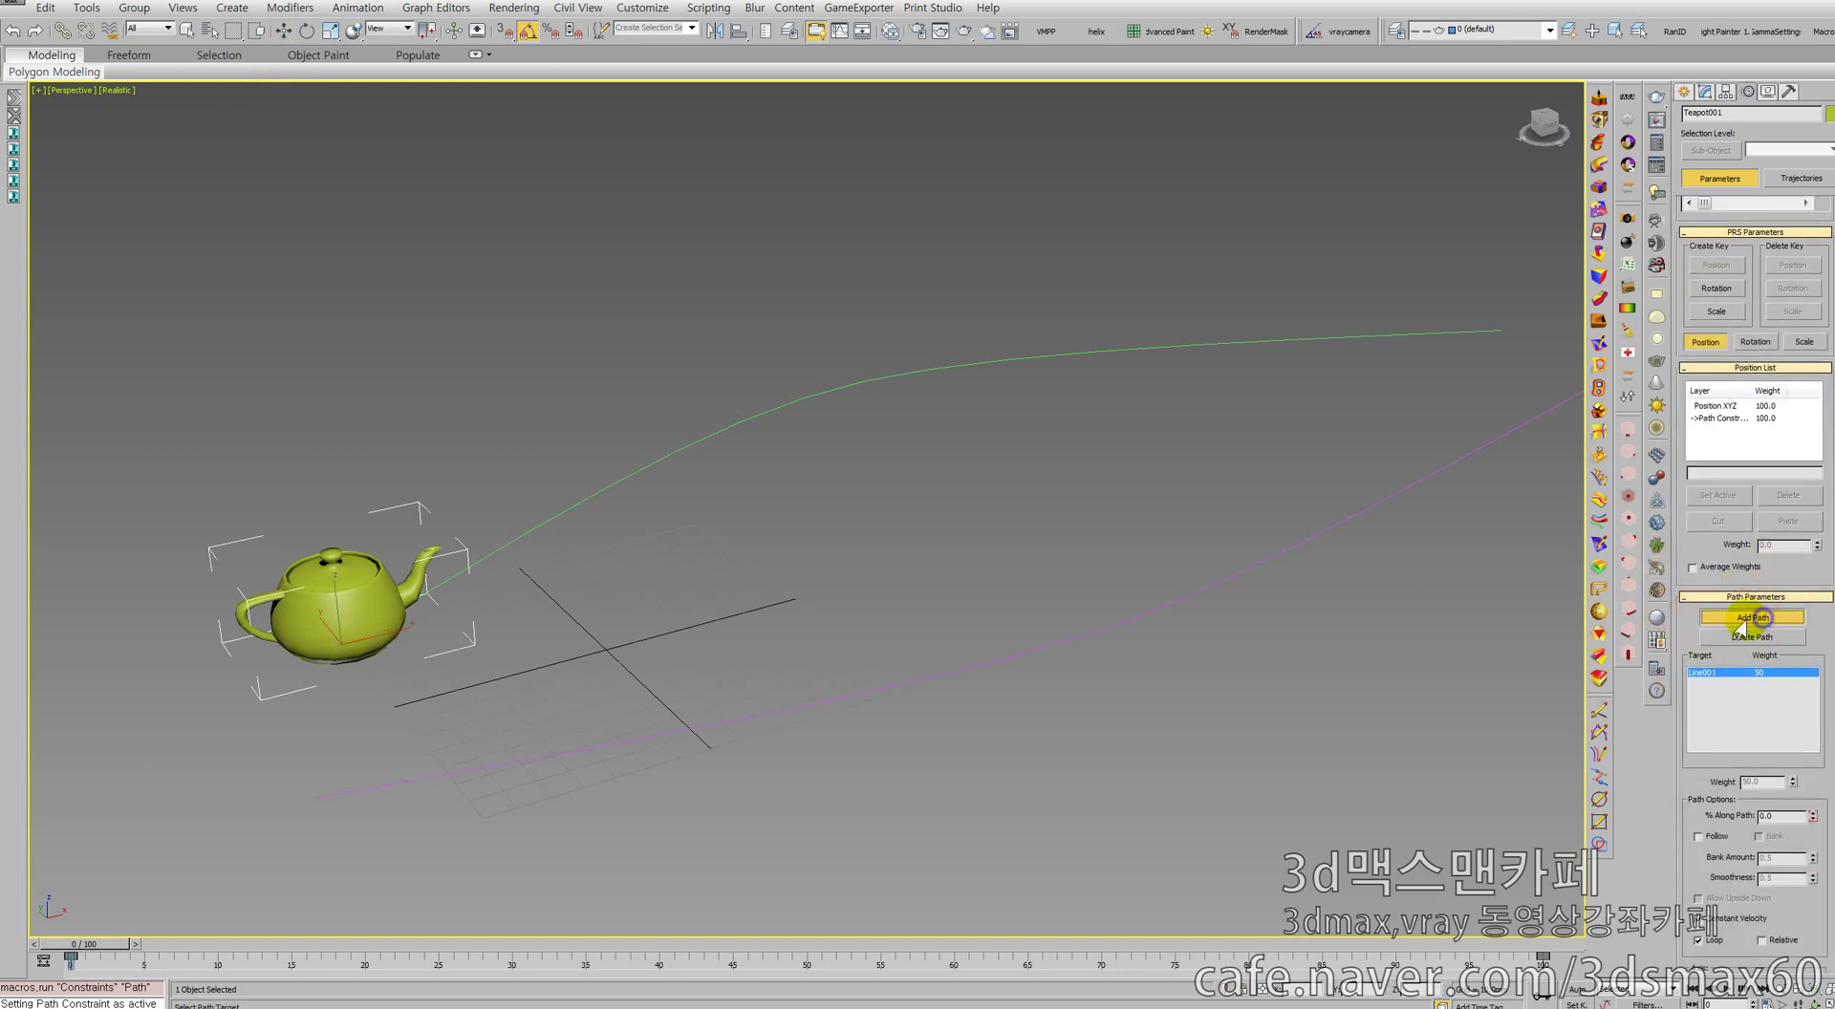
left_click(795, 706)
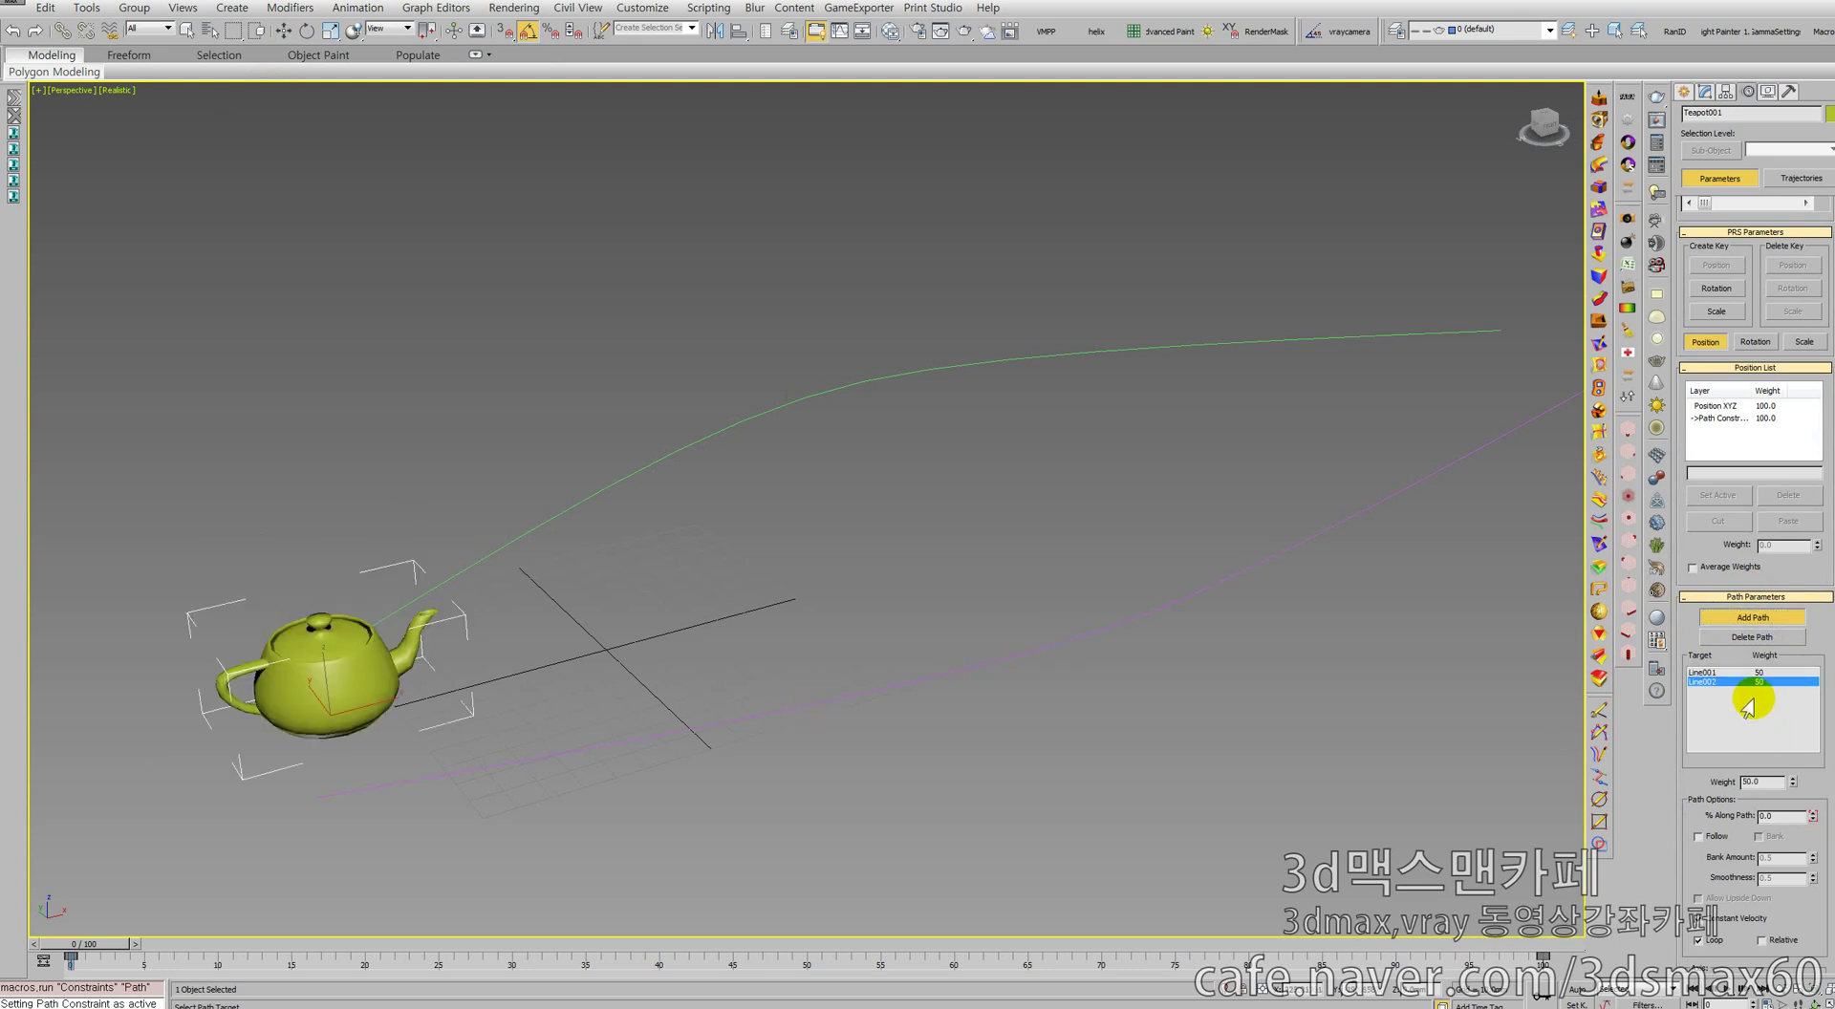
left_click(1705, 674)
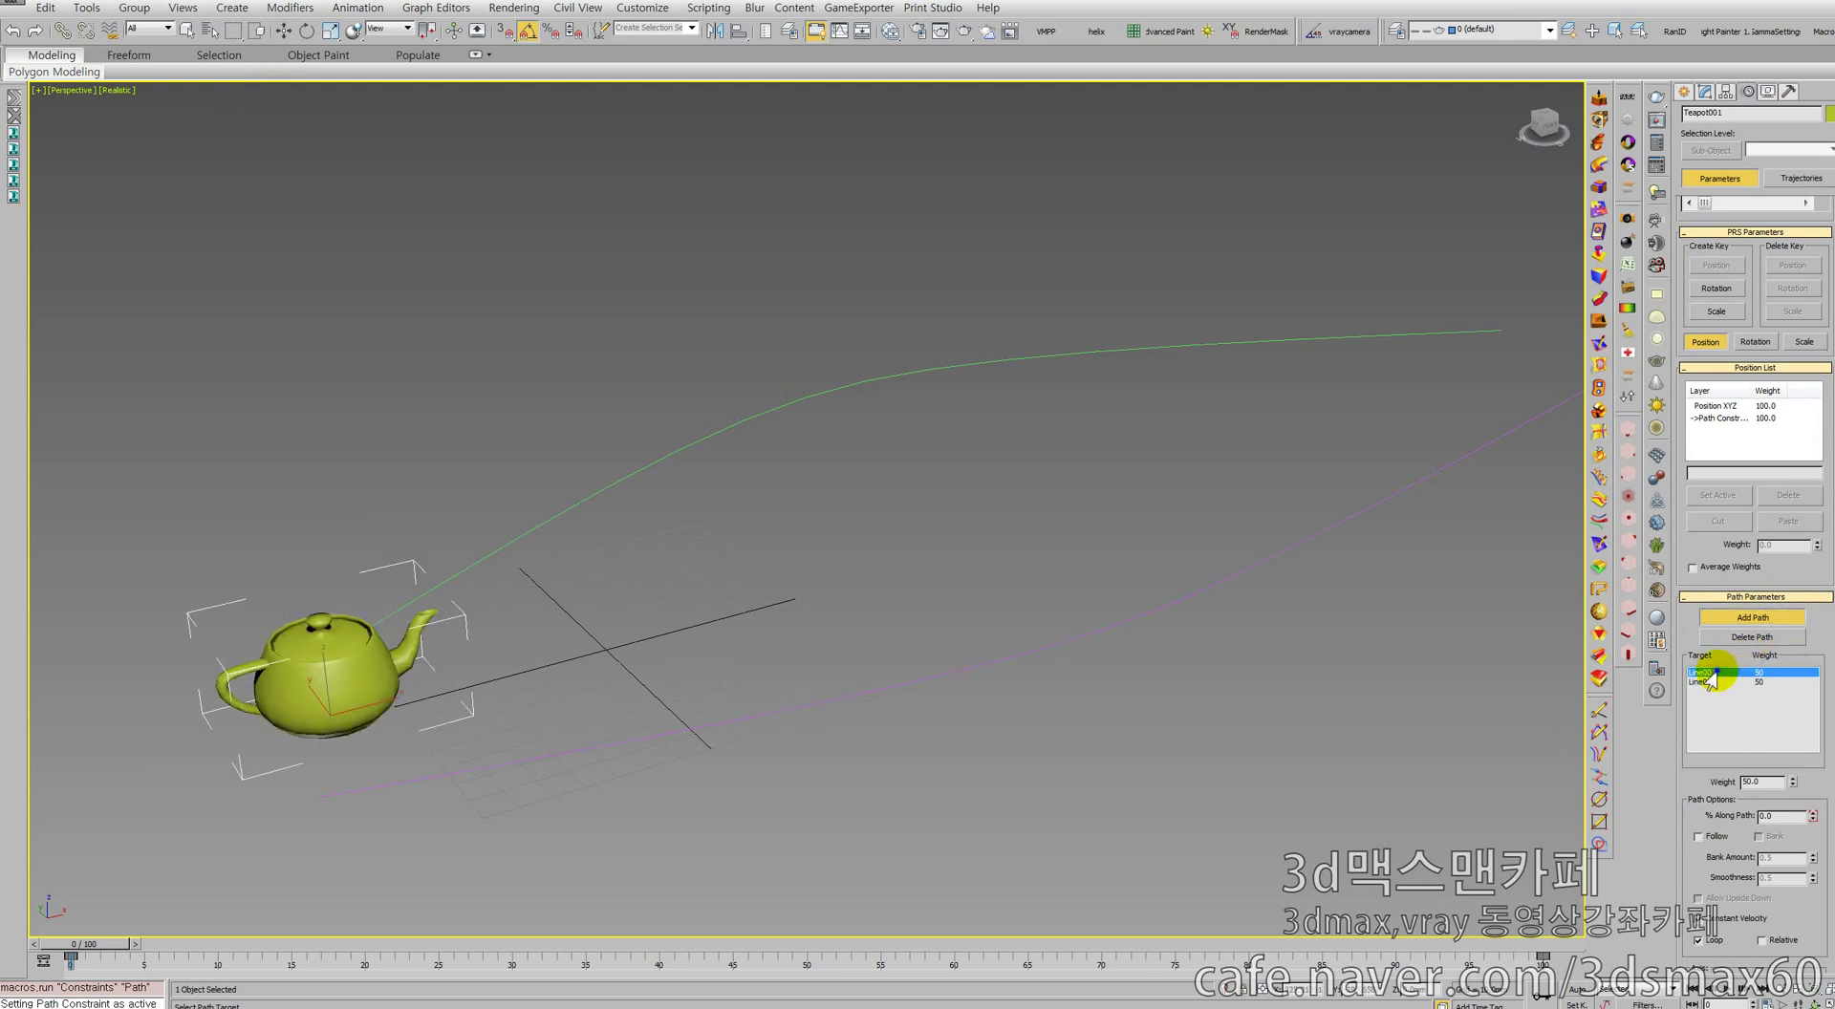
left_click(1711, 682)
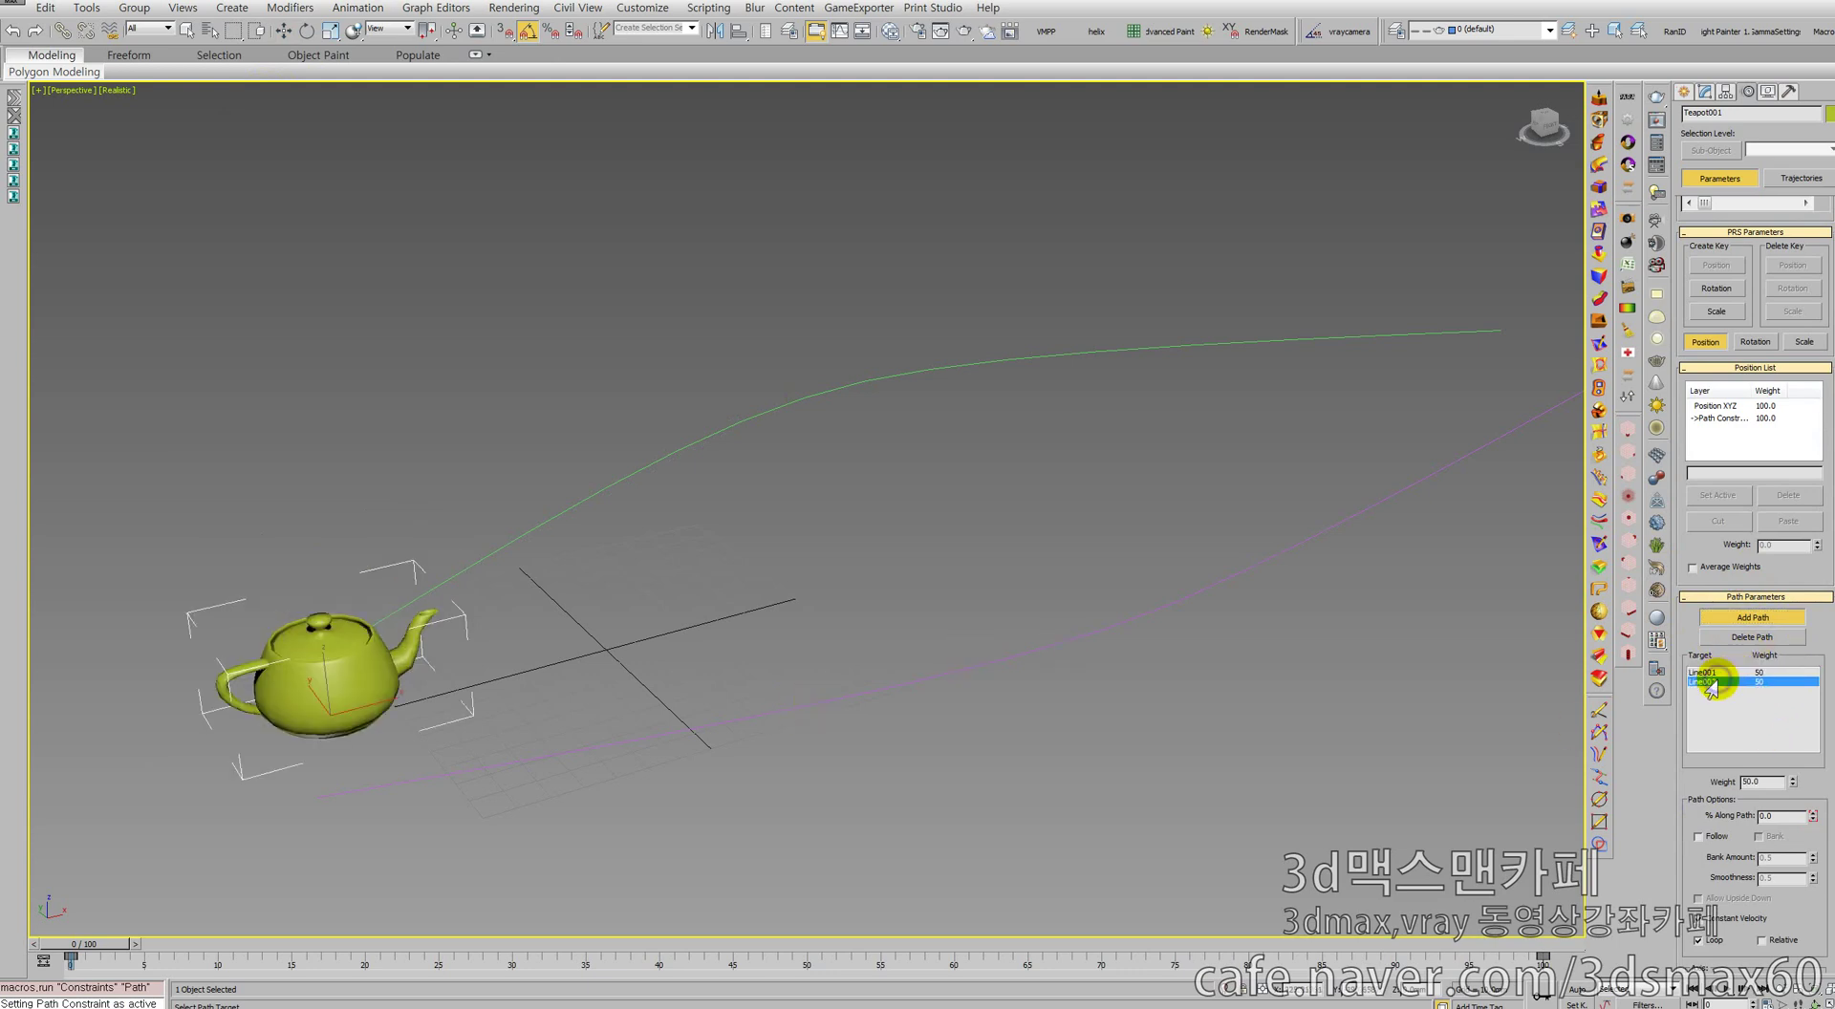
left_click(1759, 672)
left_click(1761, 681)
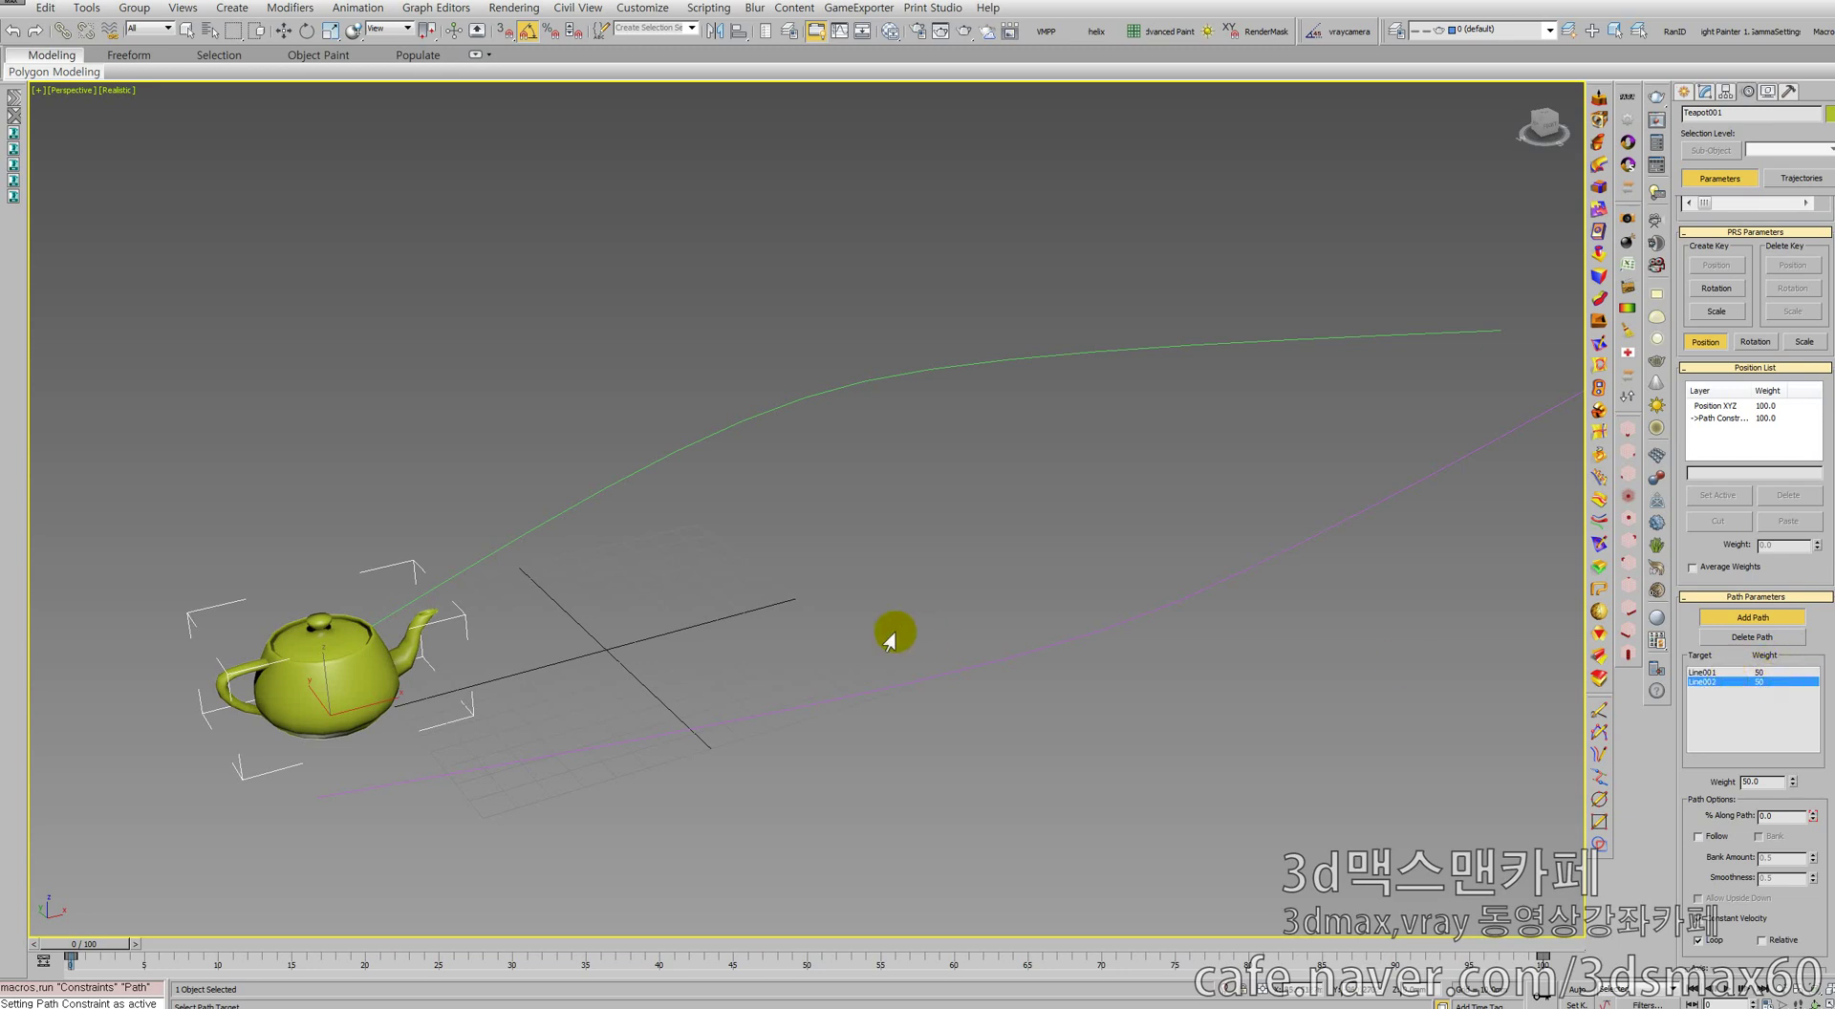
Delete the teapot's path animation keys at frames 0 and 100
left_click_drag(111, 948, 2, 919)
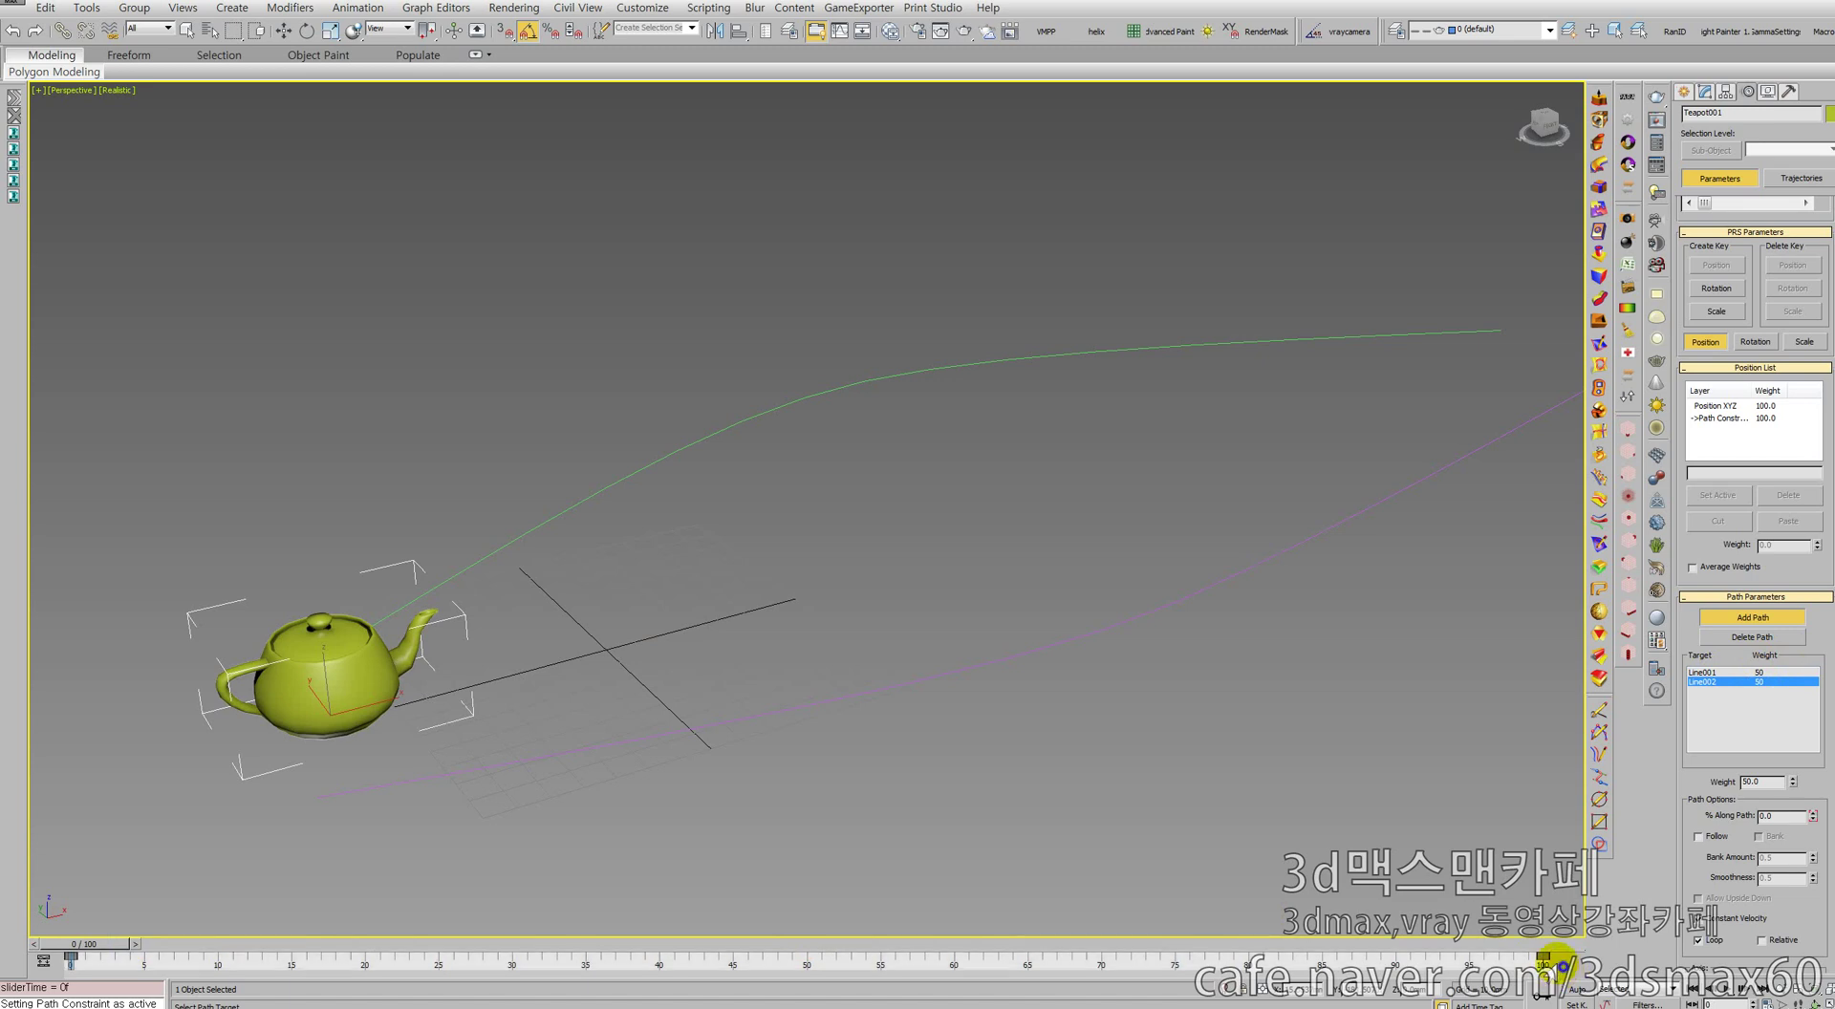
left_click_drag(35, 938, 33, 941)
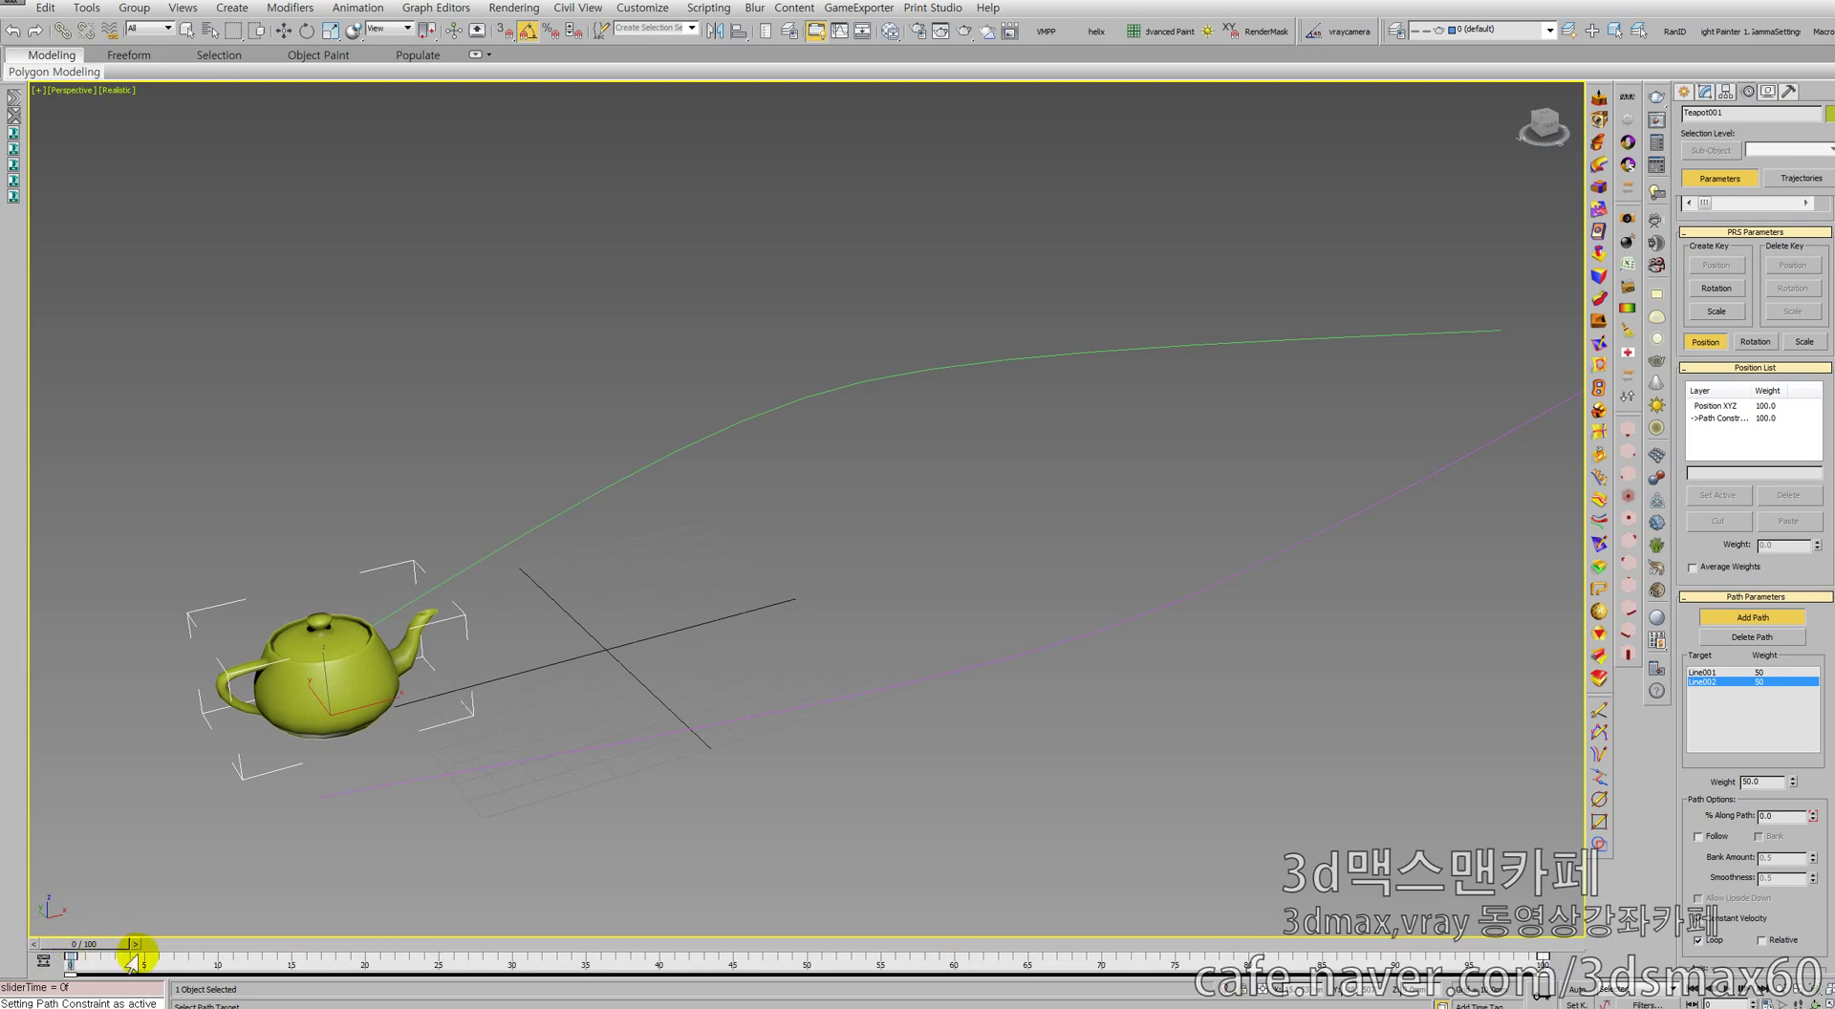
key("Delete")
Test-move the constrained teapot back and forth between the two paths in the Perspective view
key("w")
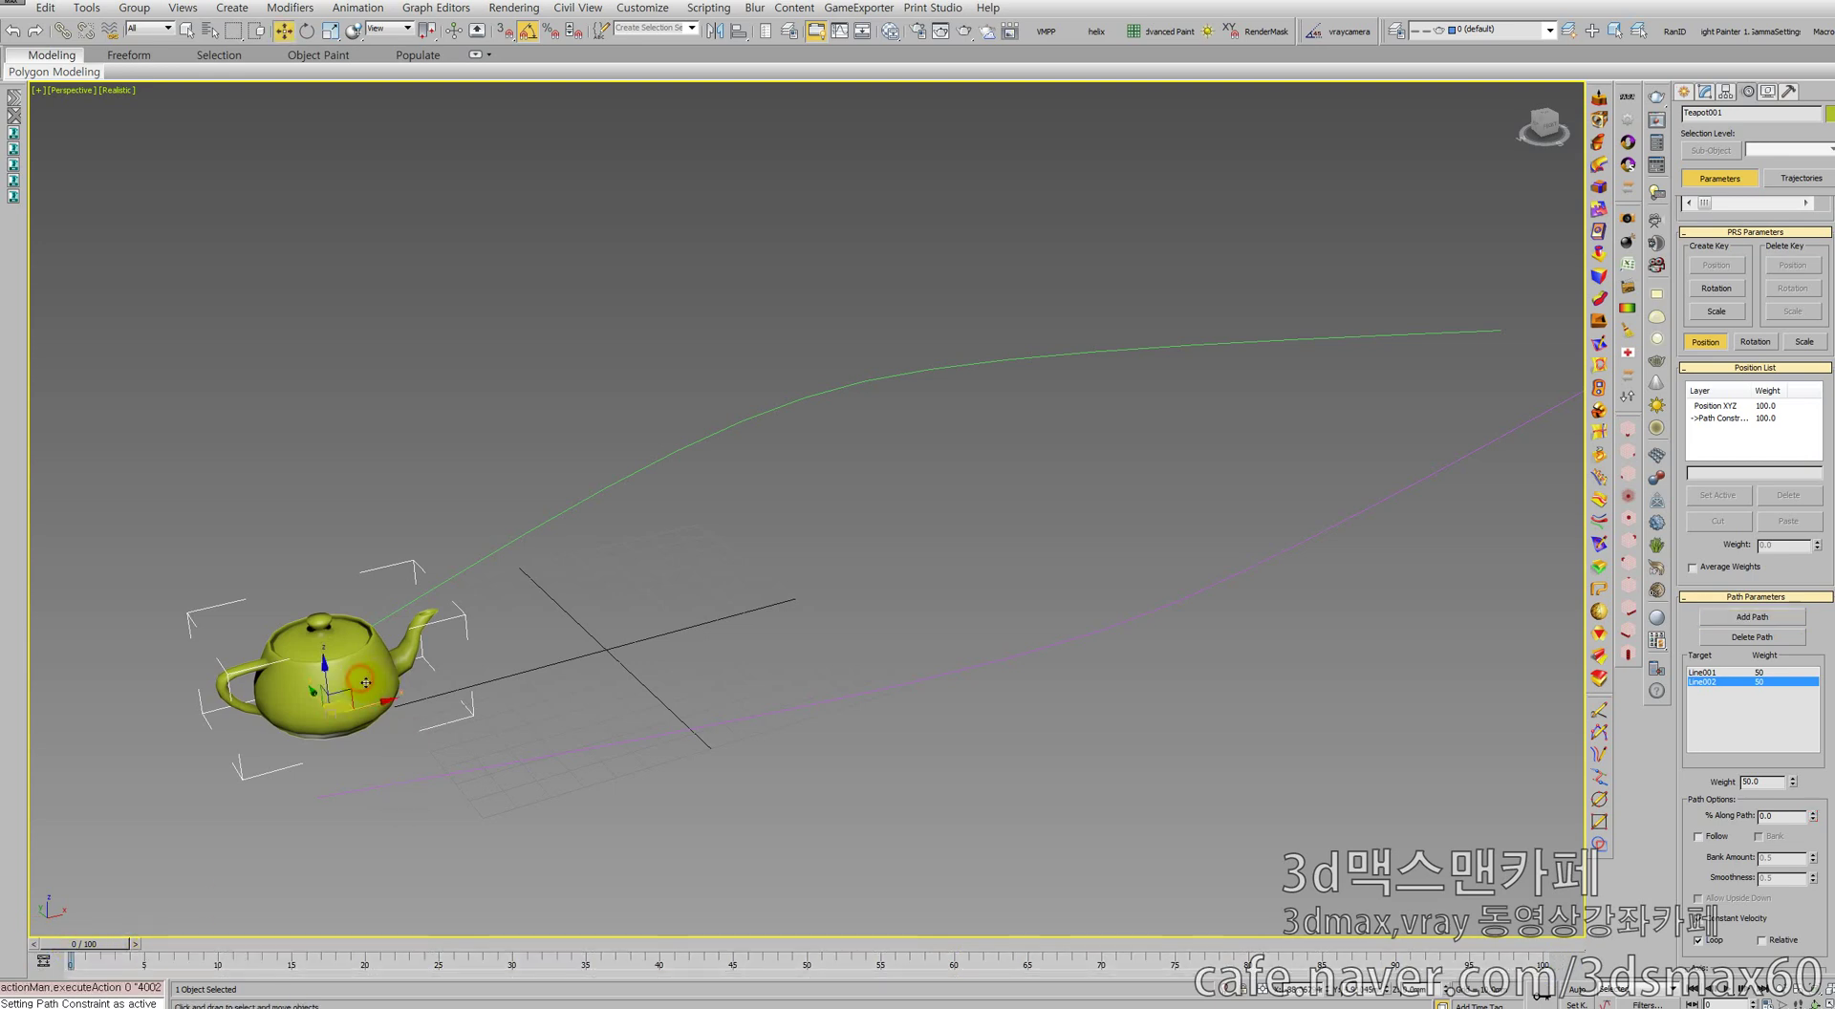
left_click_drag(342, 703, 45, 643)
left_click_drag(815, 581, 41, 626)
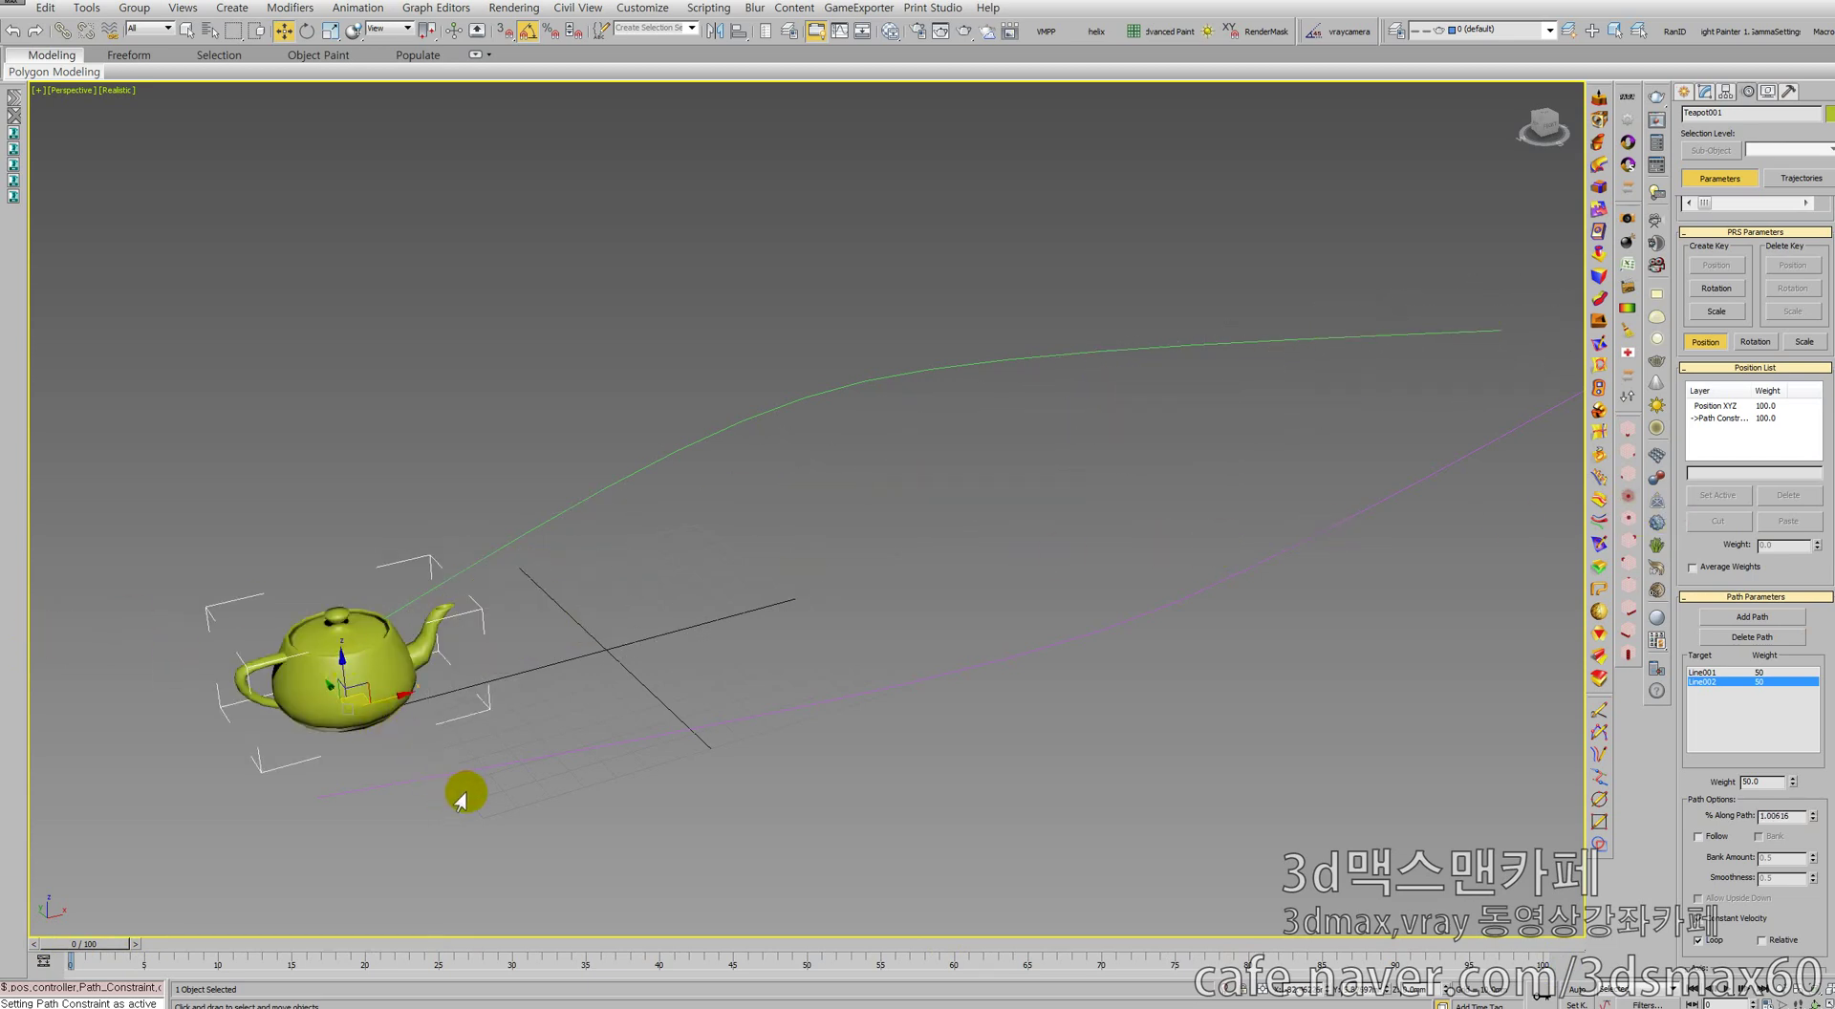
Set the Line001 path weight to 100 and test-move the teapot in the Perspective and Top views, returning it to the path's start
left_click(1721, 672)
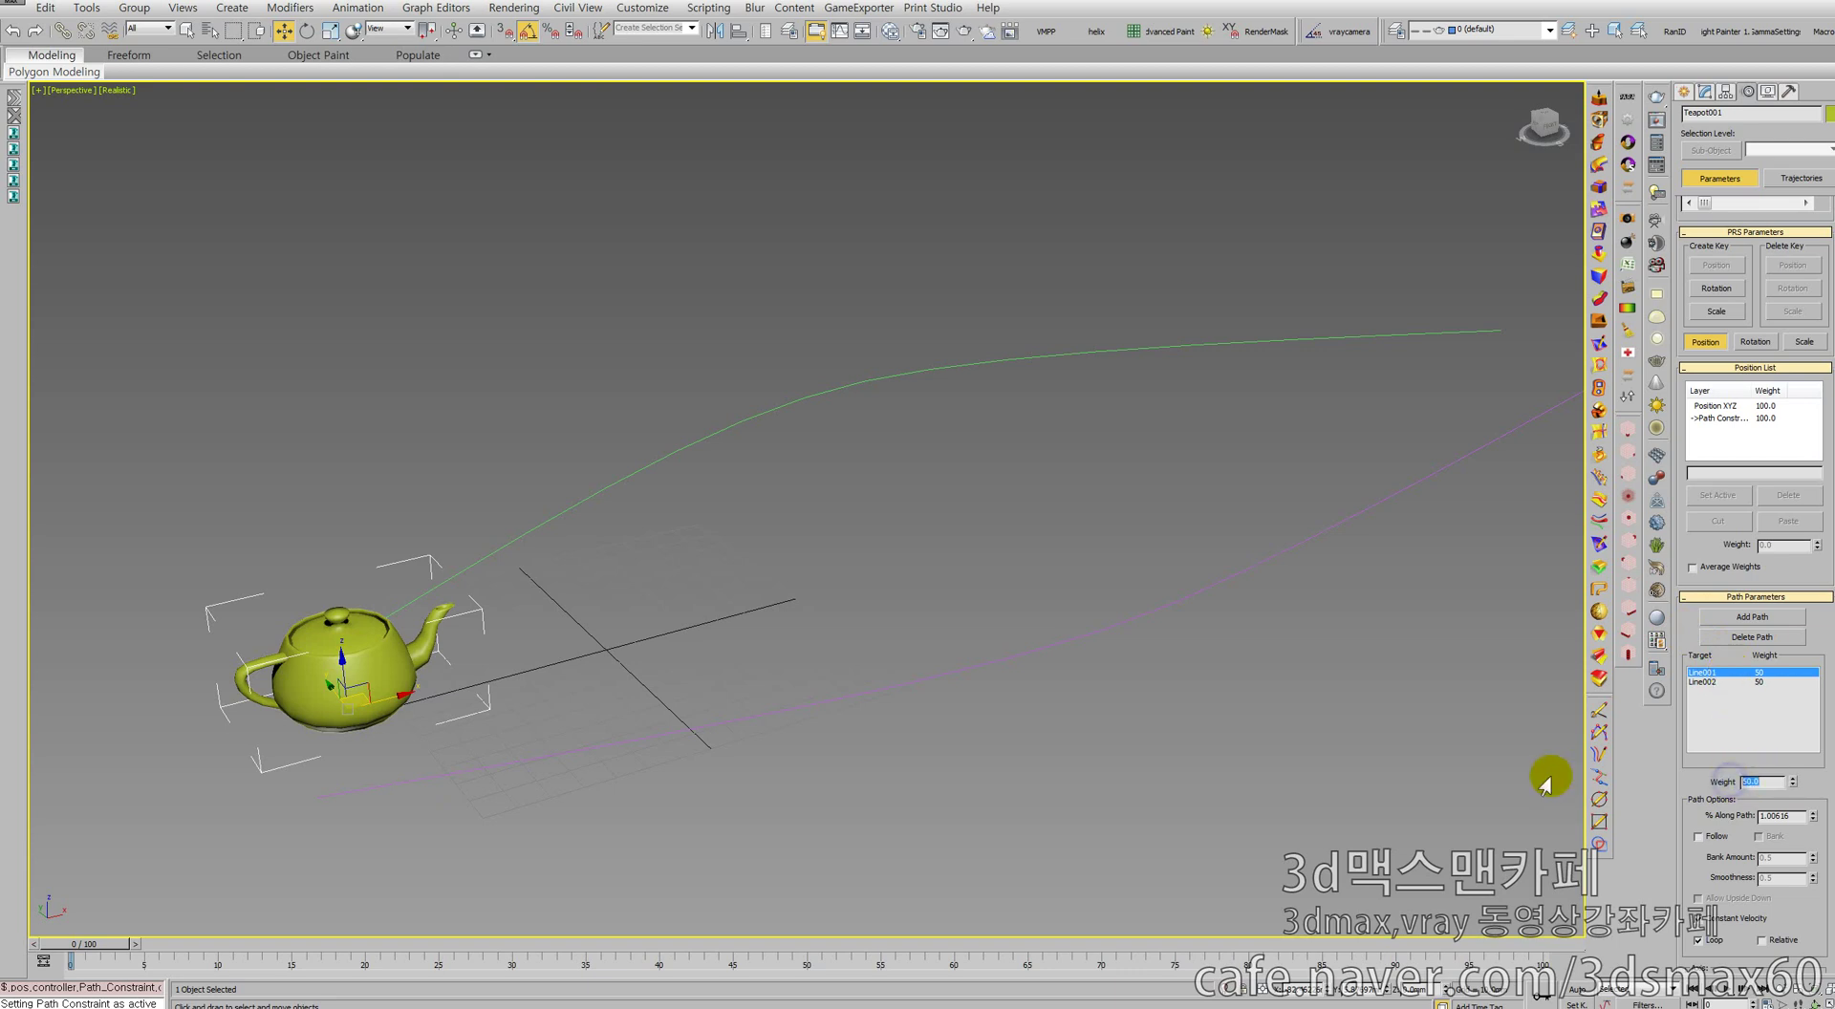
type("10")
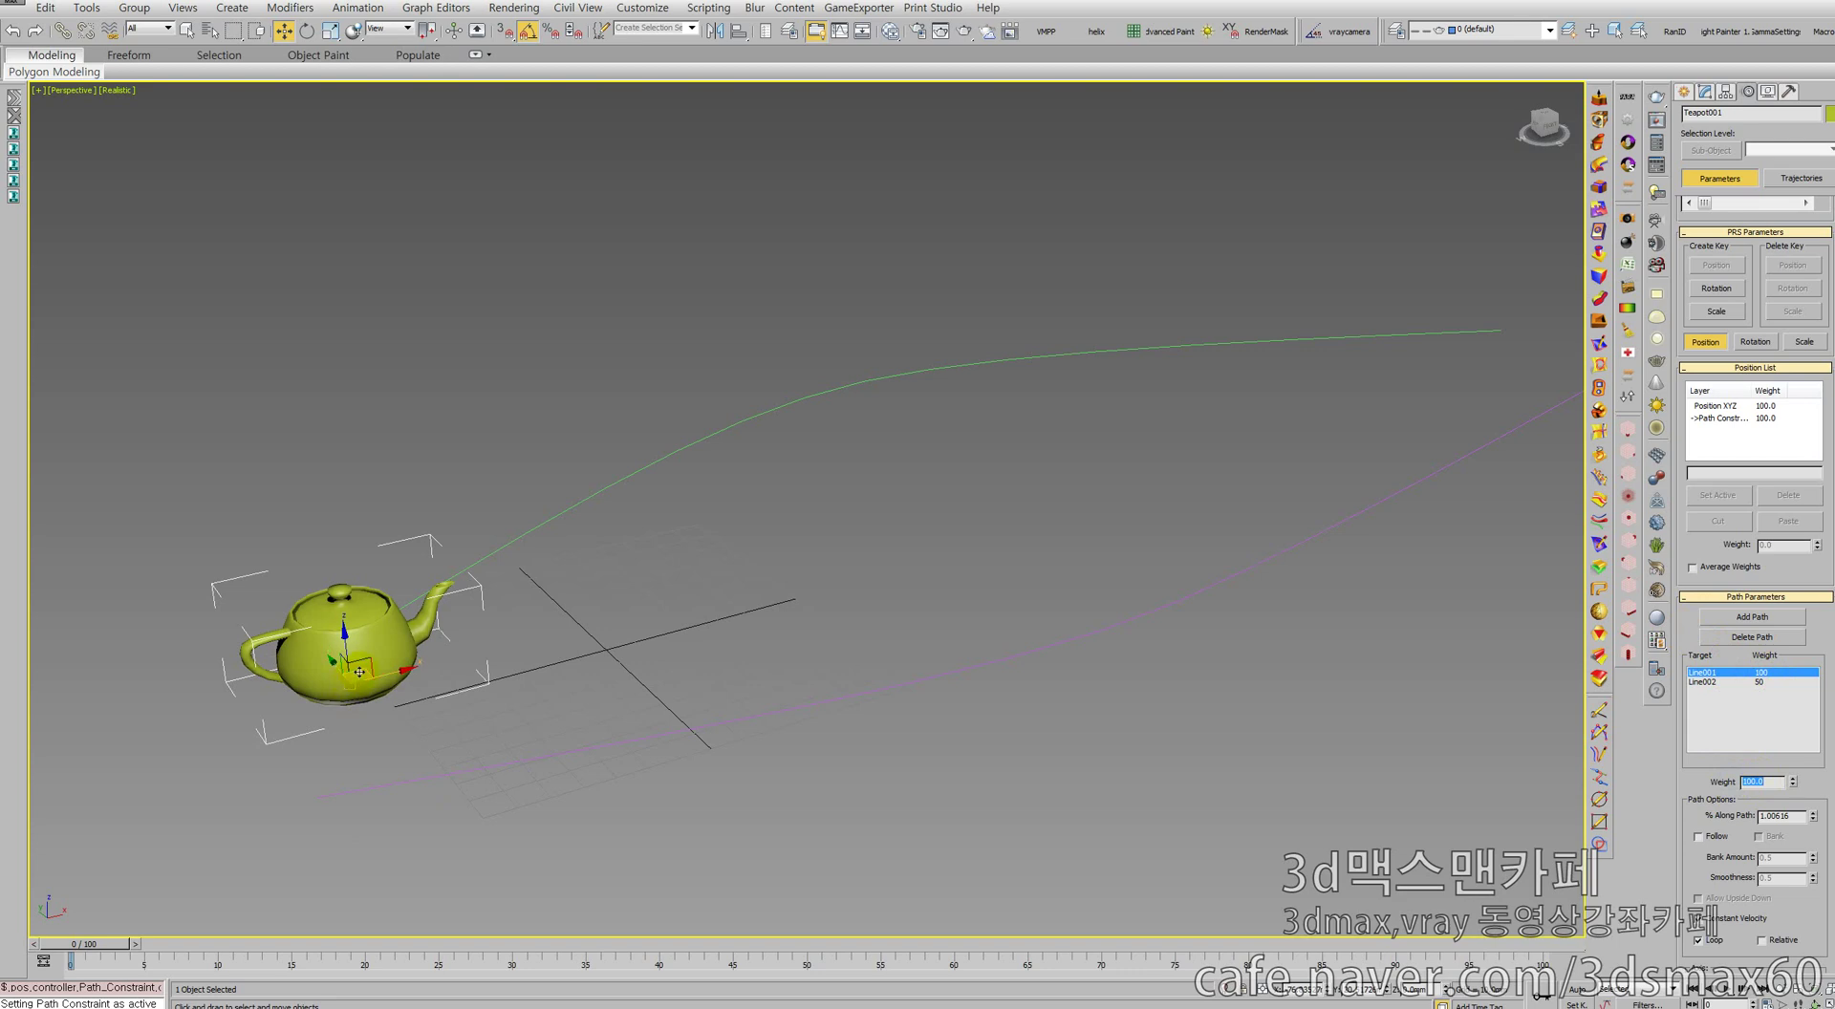
left_click_drag(360, 672, 146, 761)
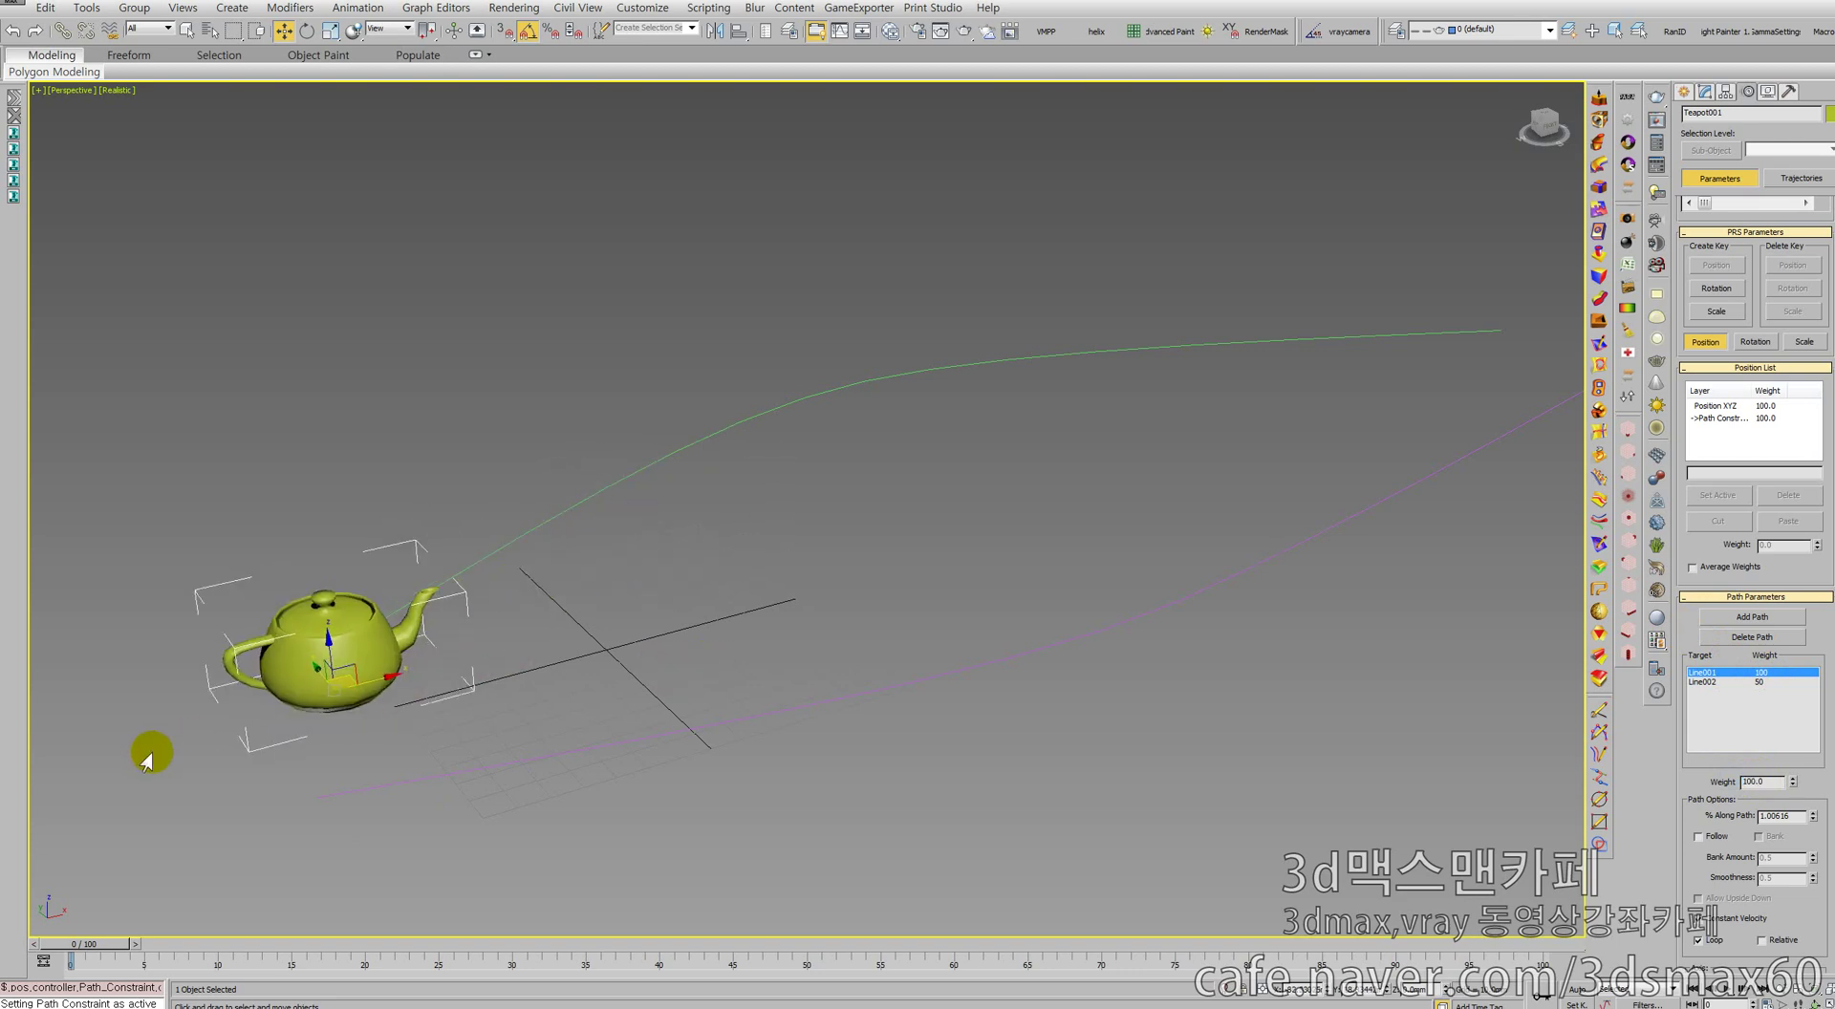
key("alt+w")
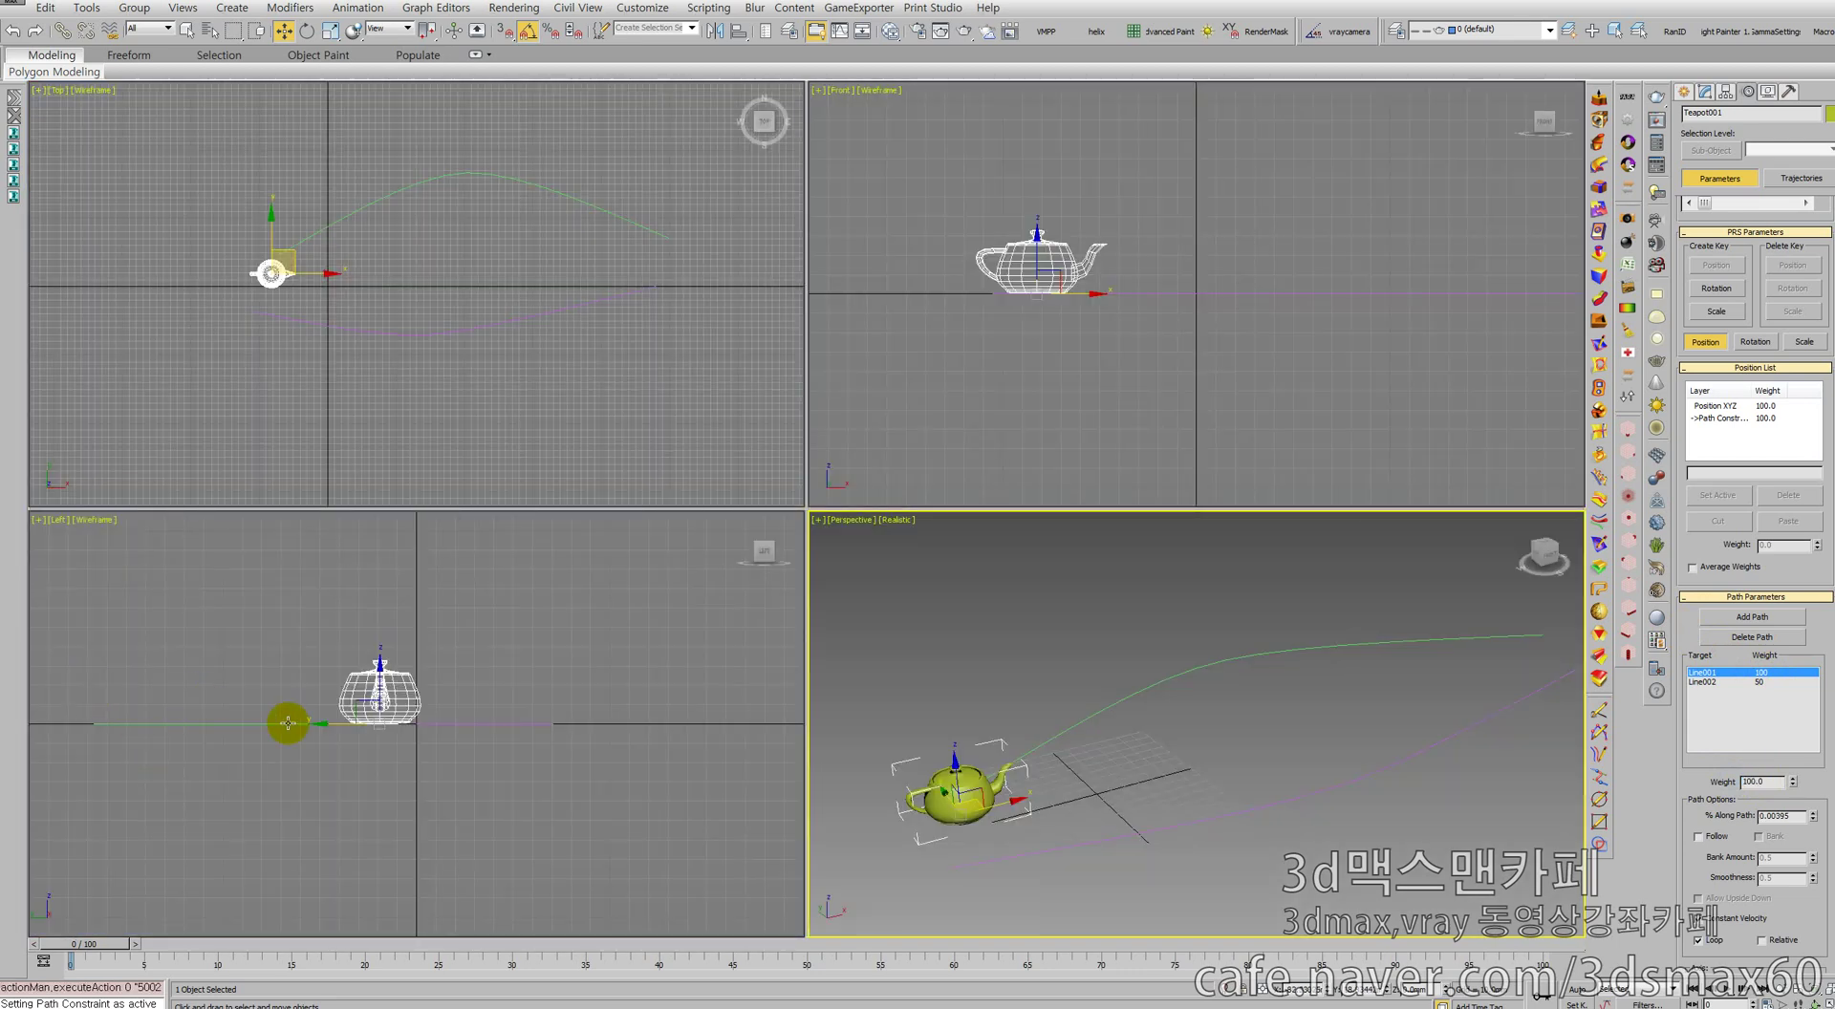
left_click(291, 256)
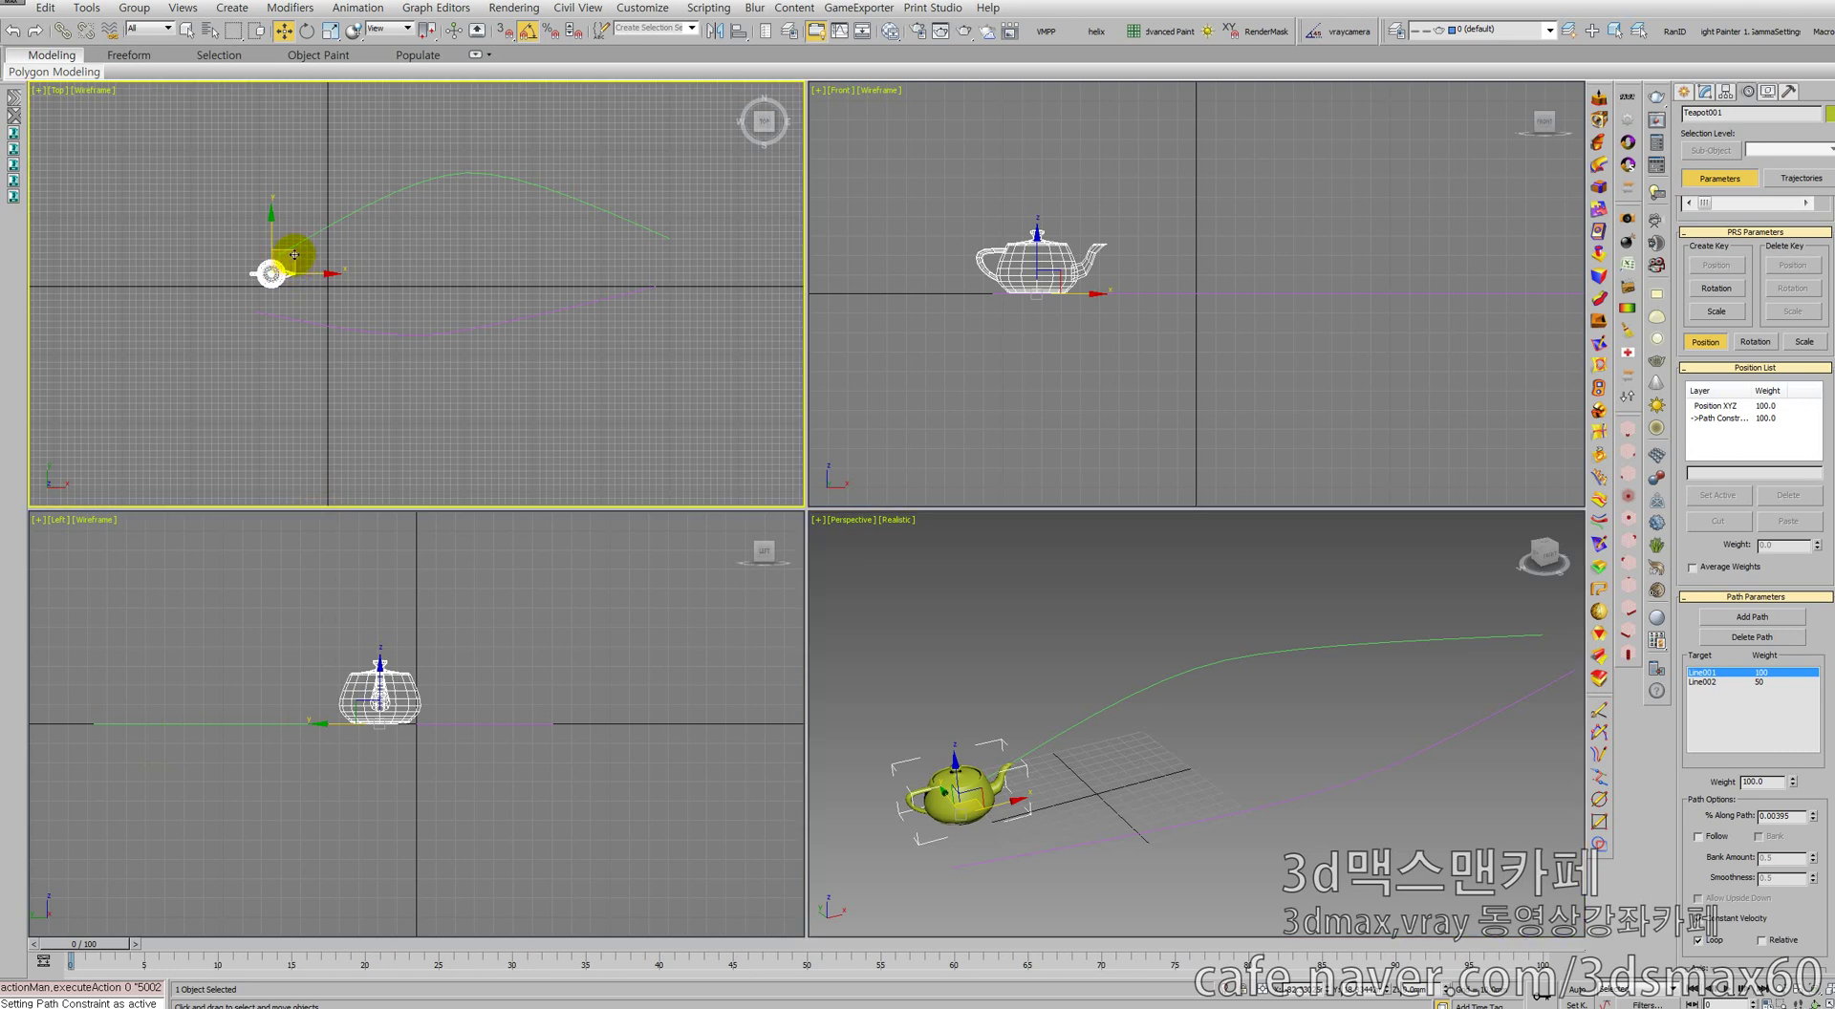
left_click_drag(295, 255, 211, 268)
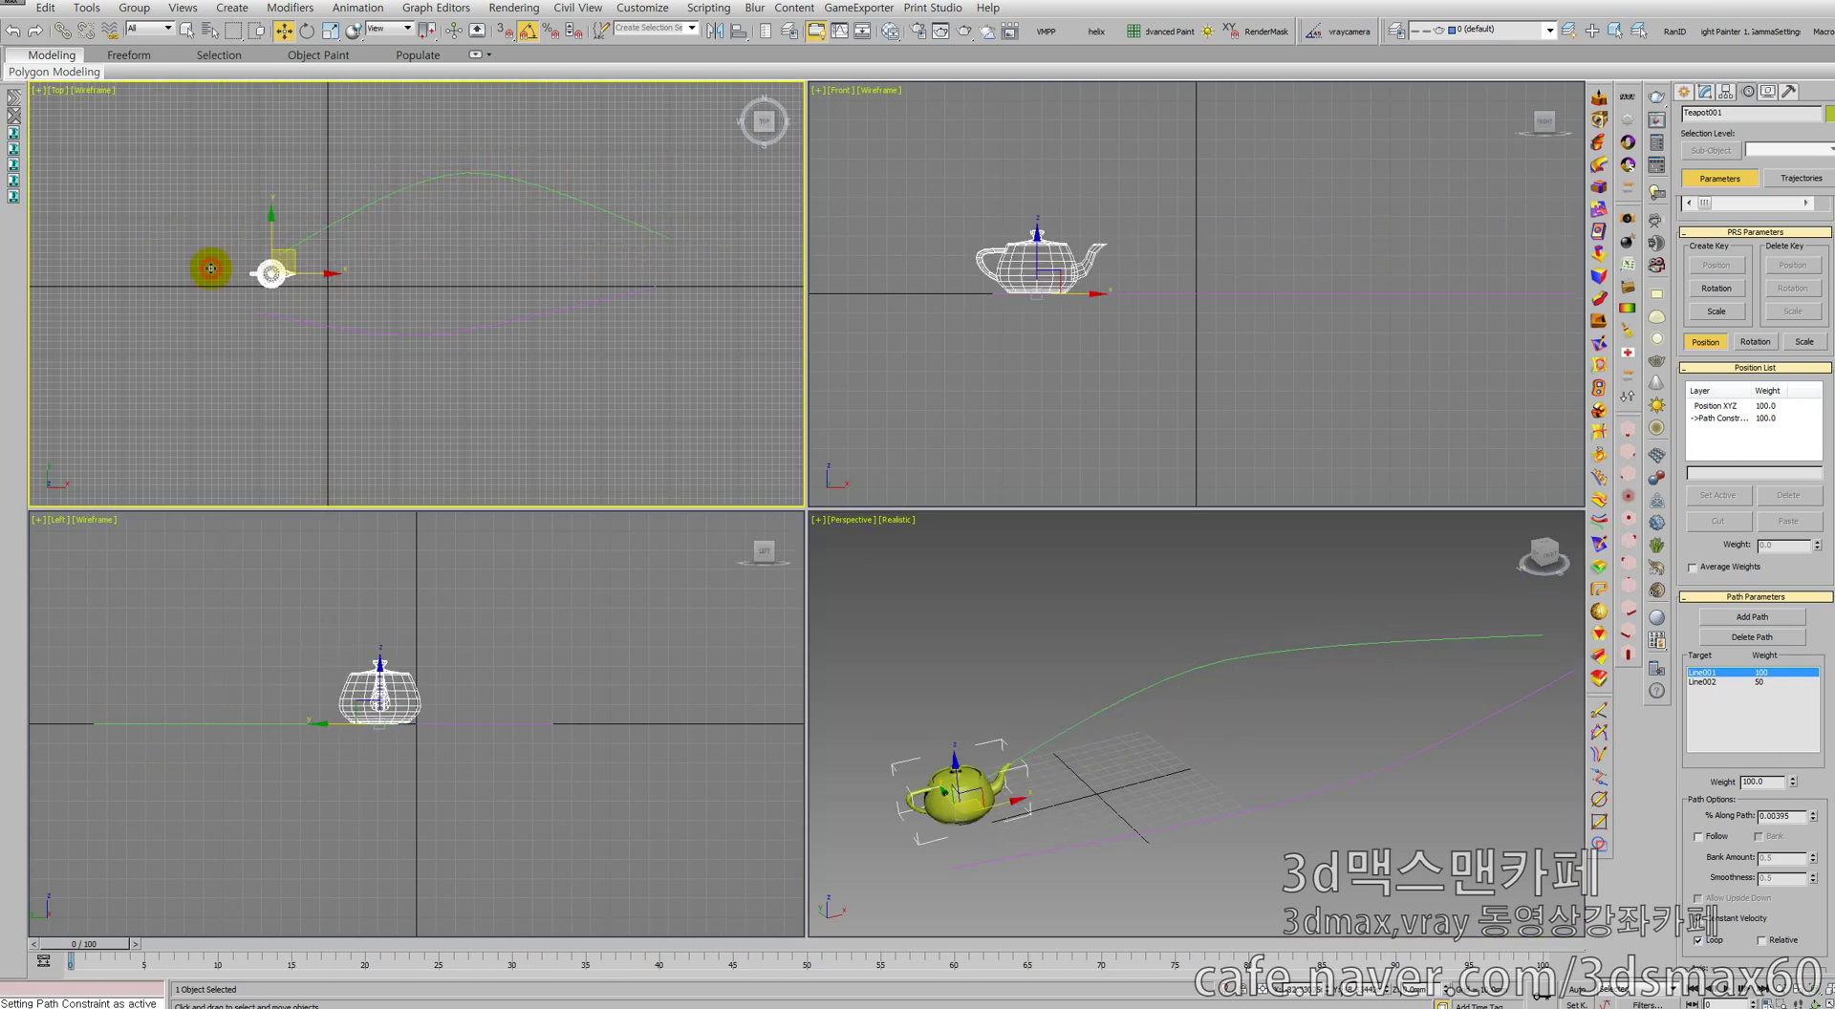
Set the Line002 path weight to 0 and turn on Follow for the teapot's Path Constraint
left_click(1701, 683)
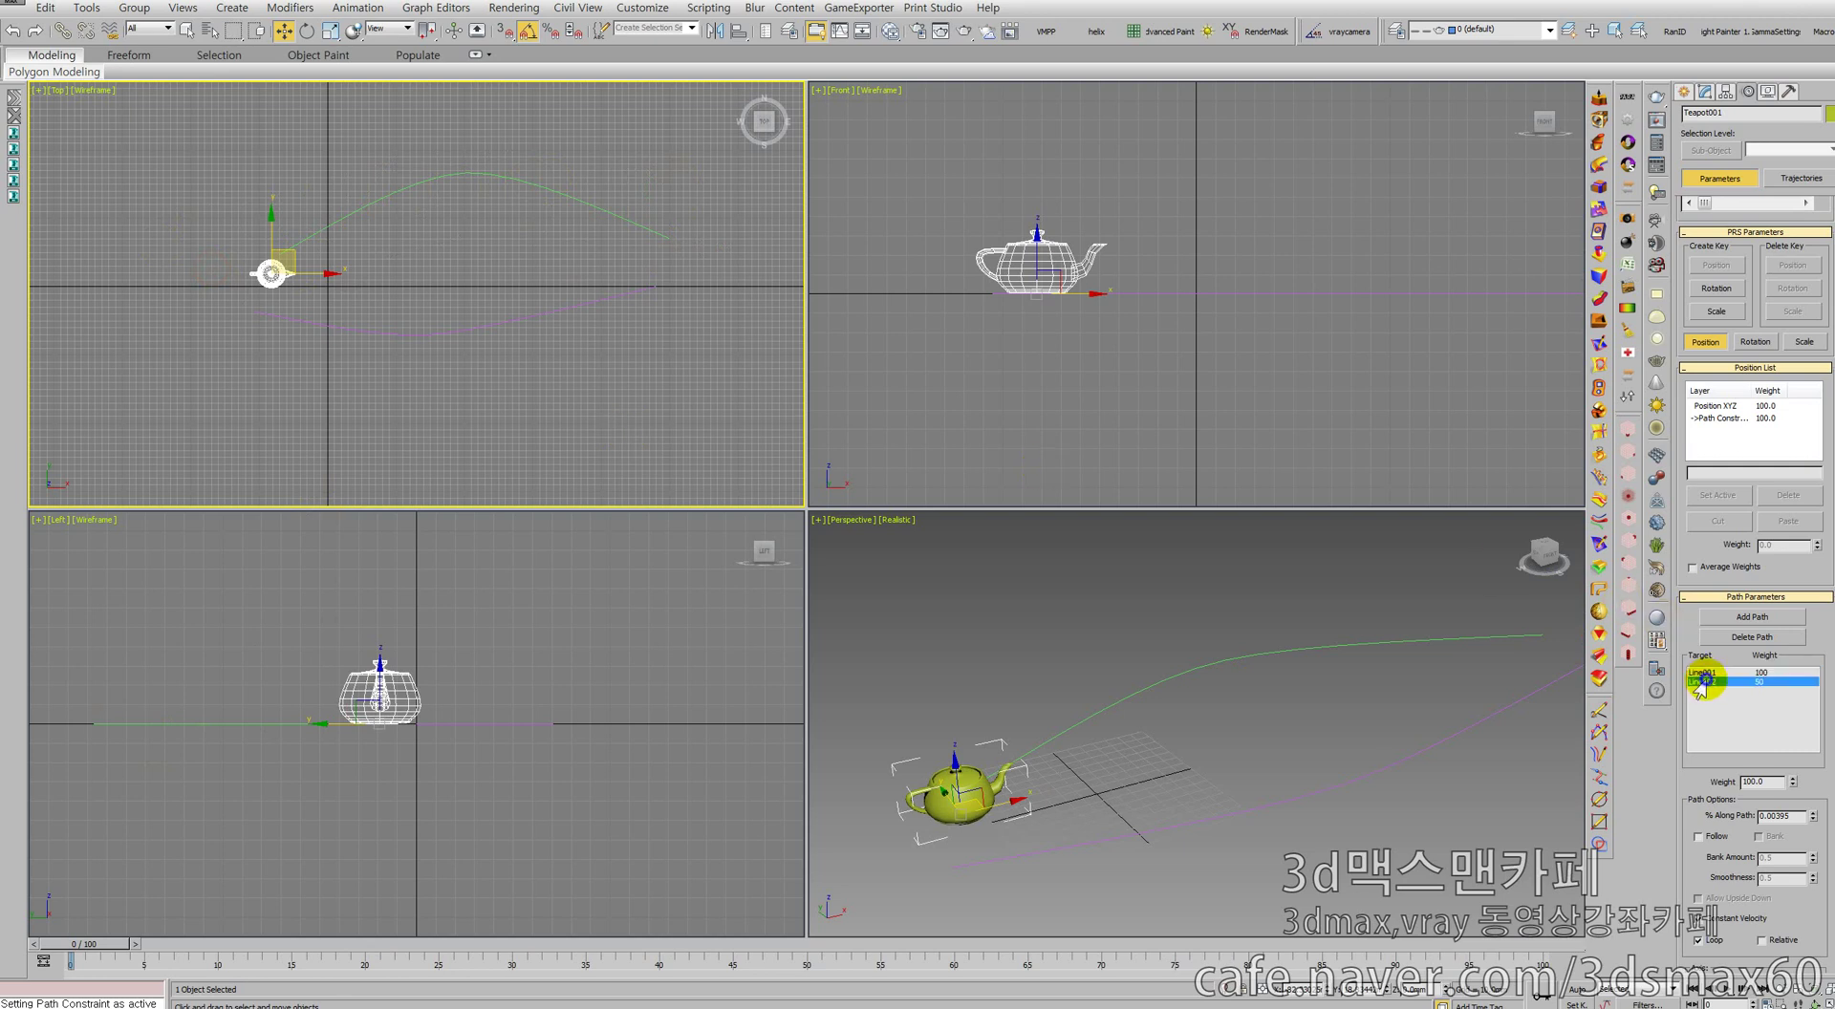
double_click(1776, 780)
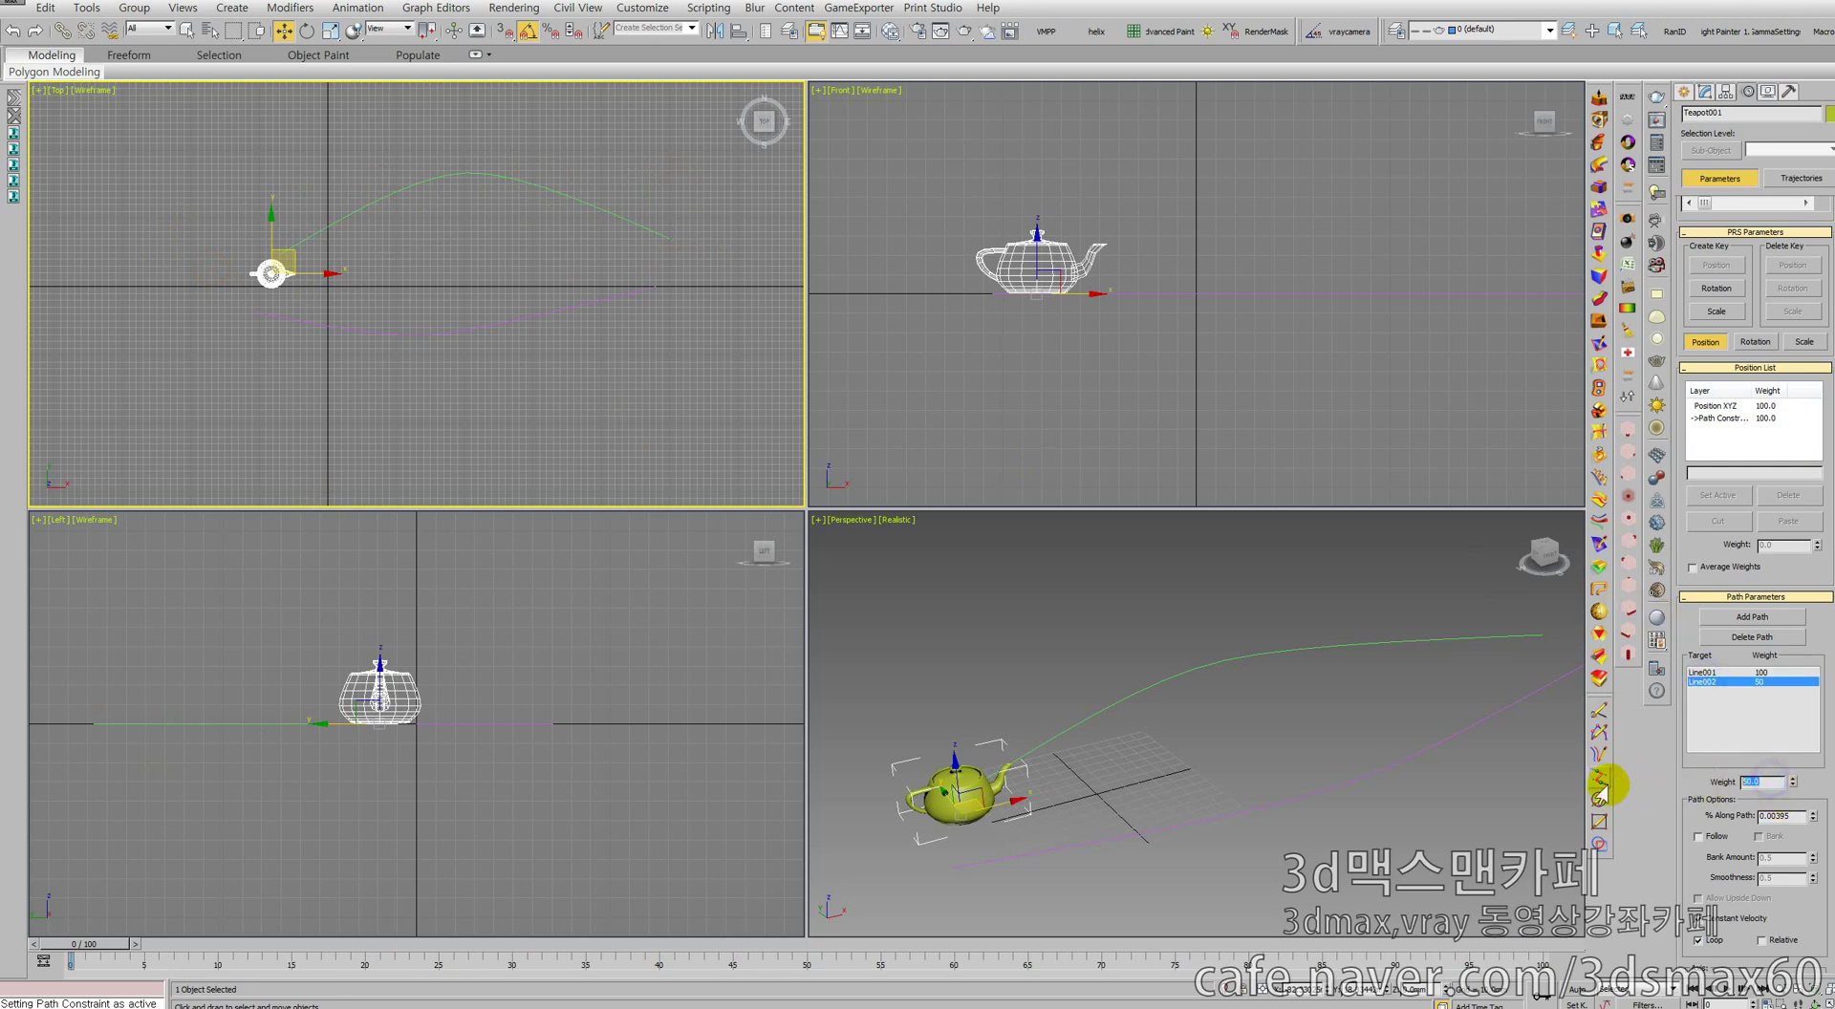
type("0")
key("Return")
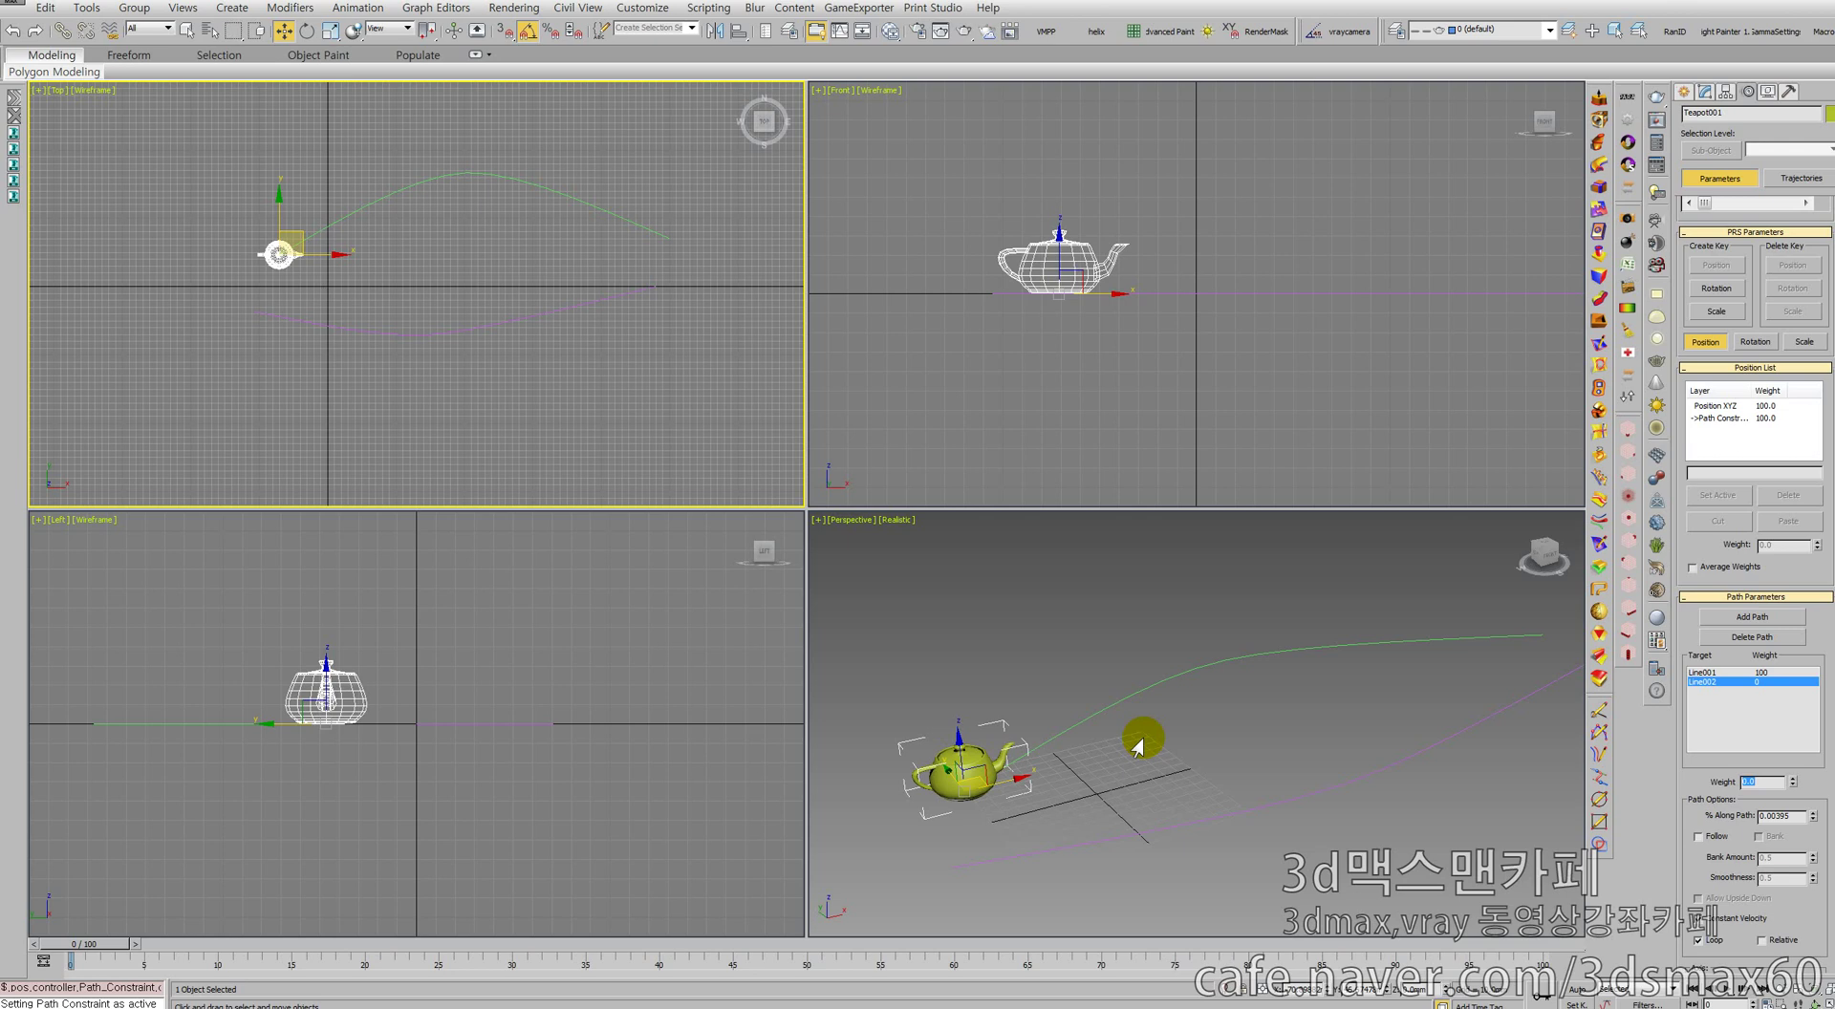
left_click(1699, 836)
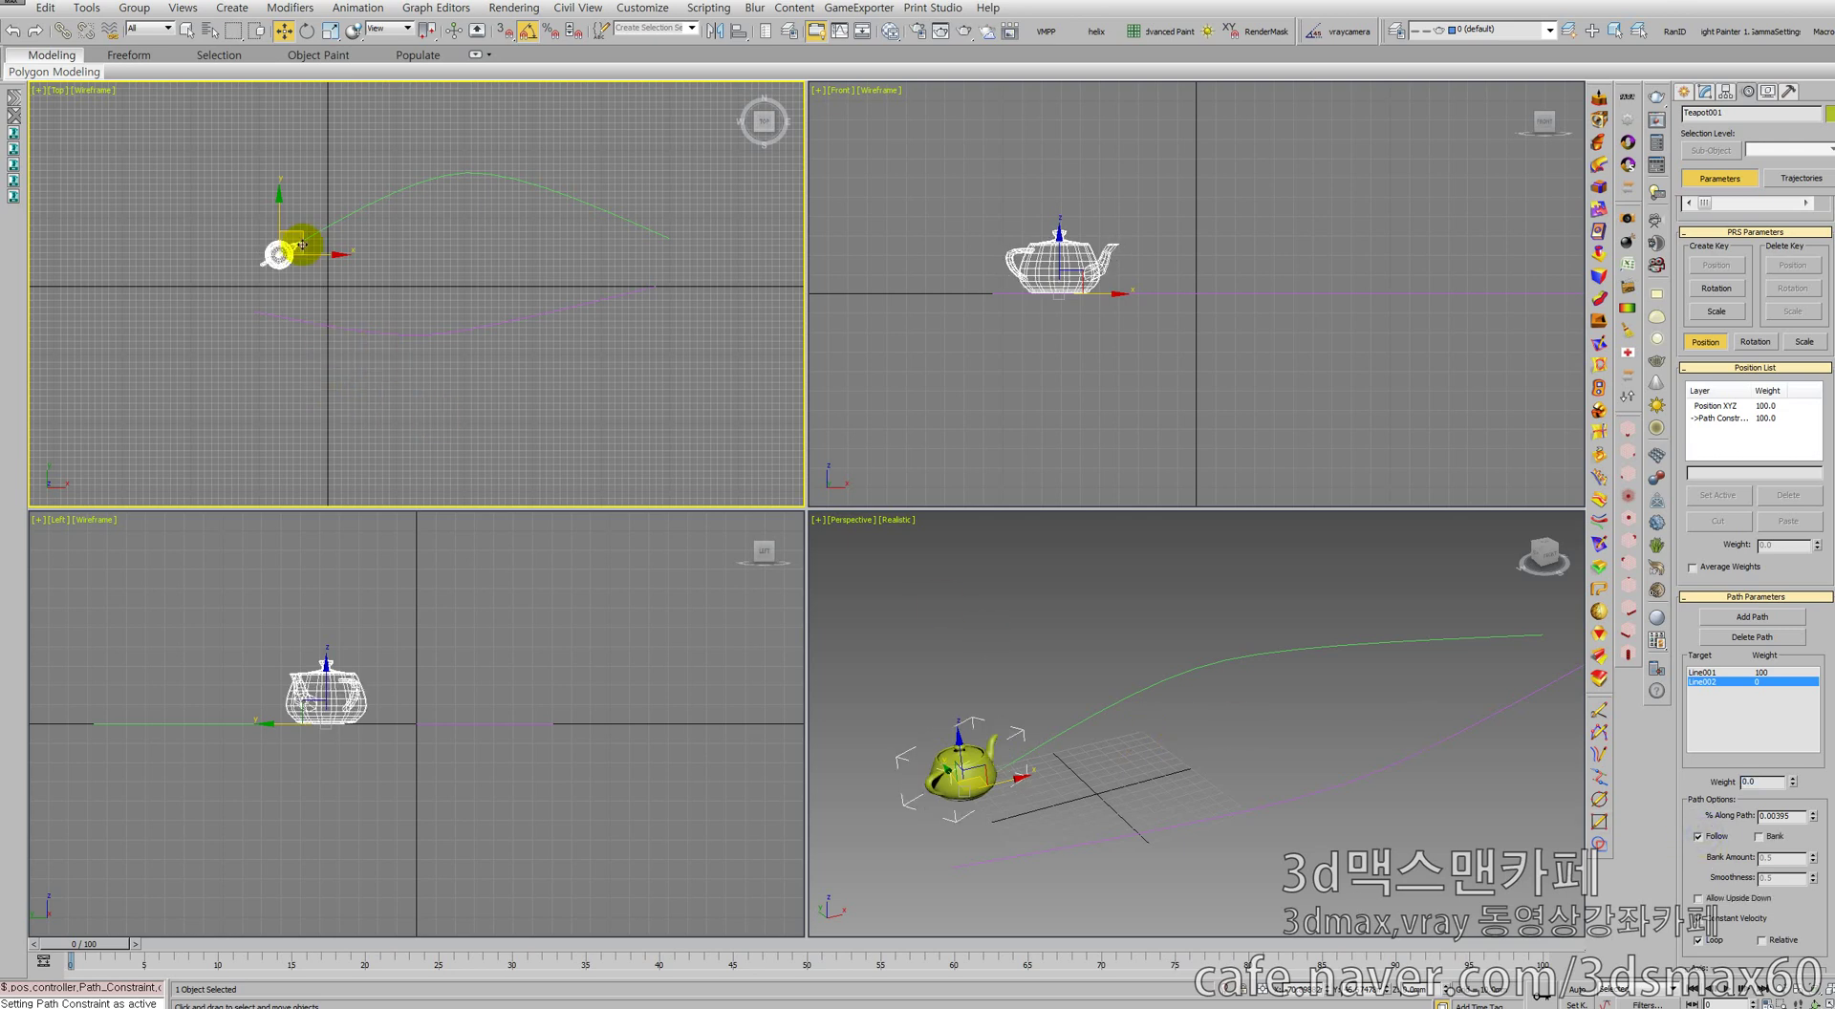
left_click_drag(108, 958, 67, 956)
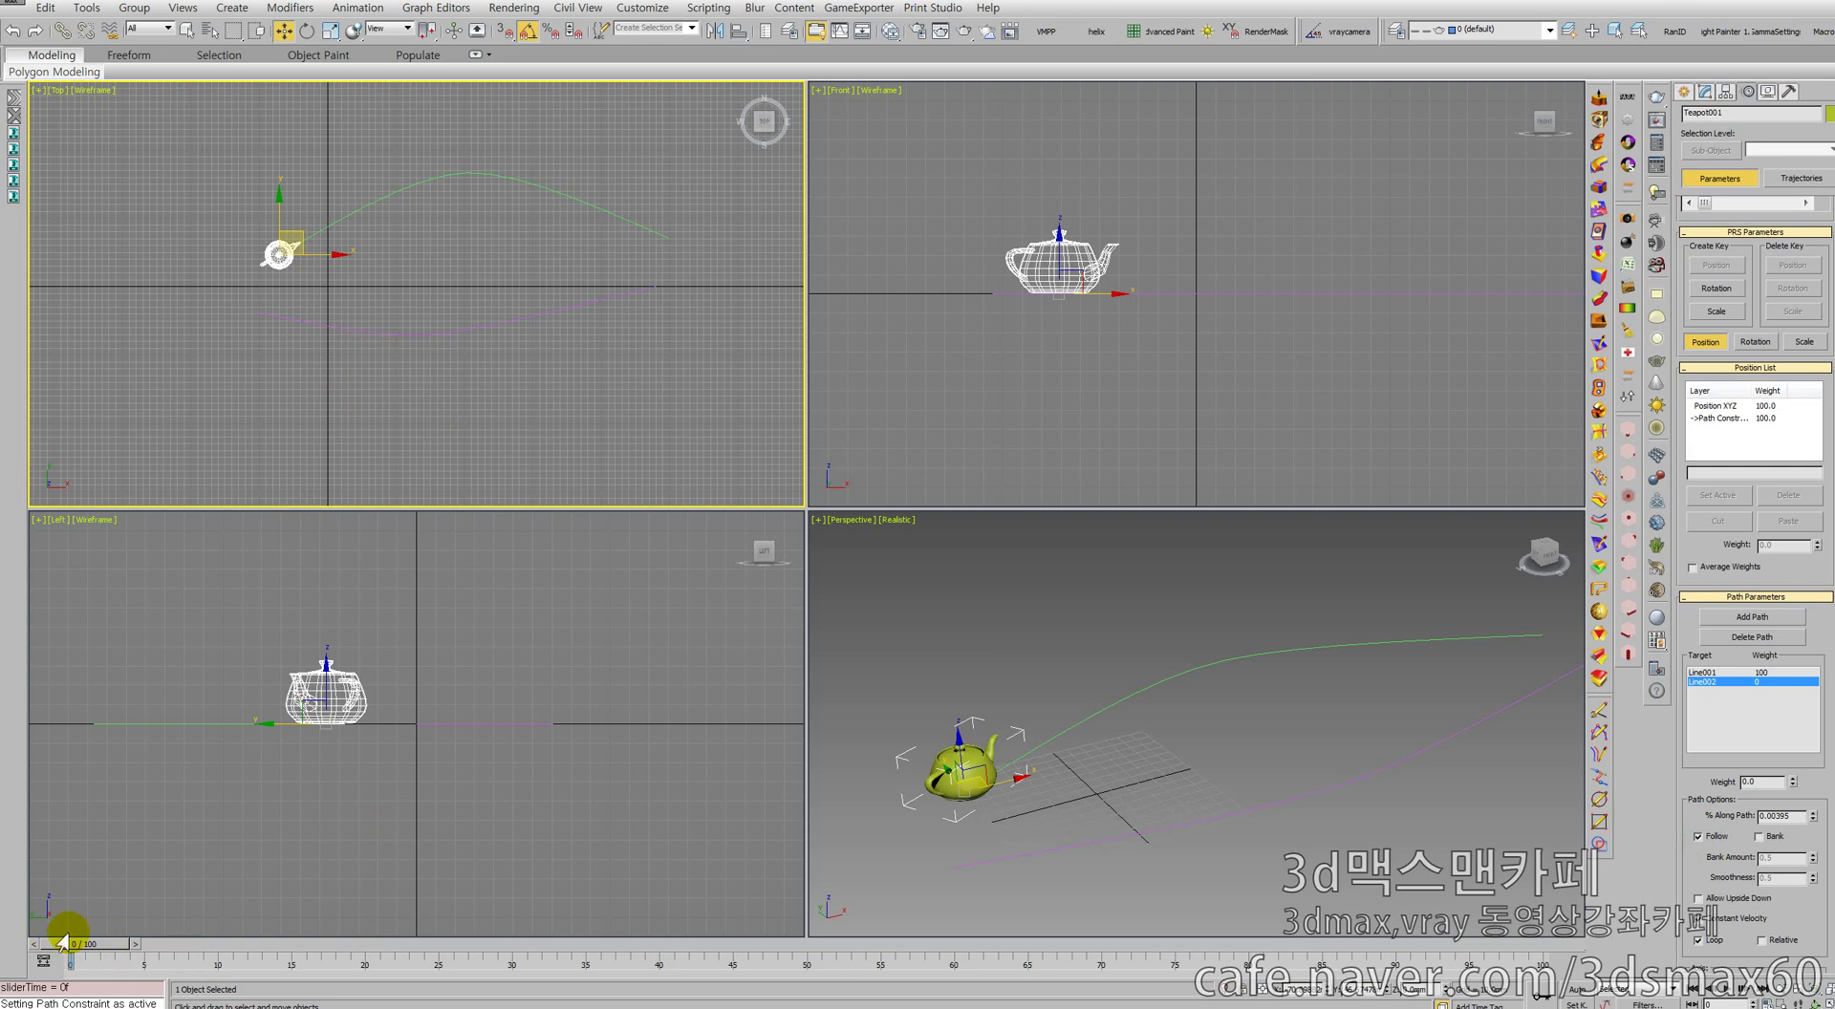
Make the Perspective view active and store the current scene state with Hold
right_click(1048, 646)
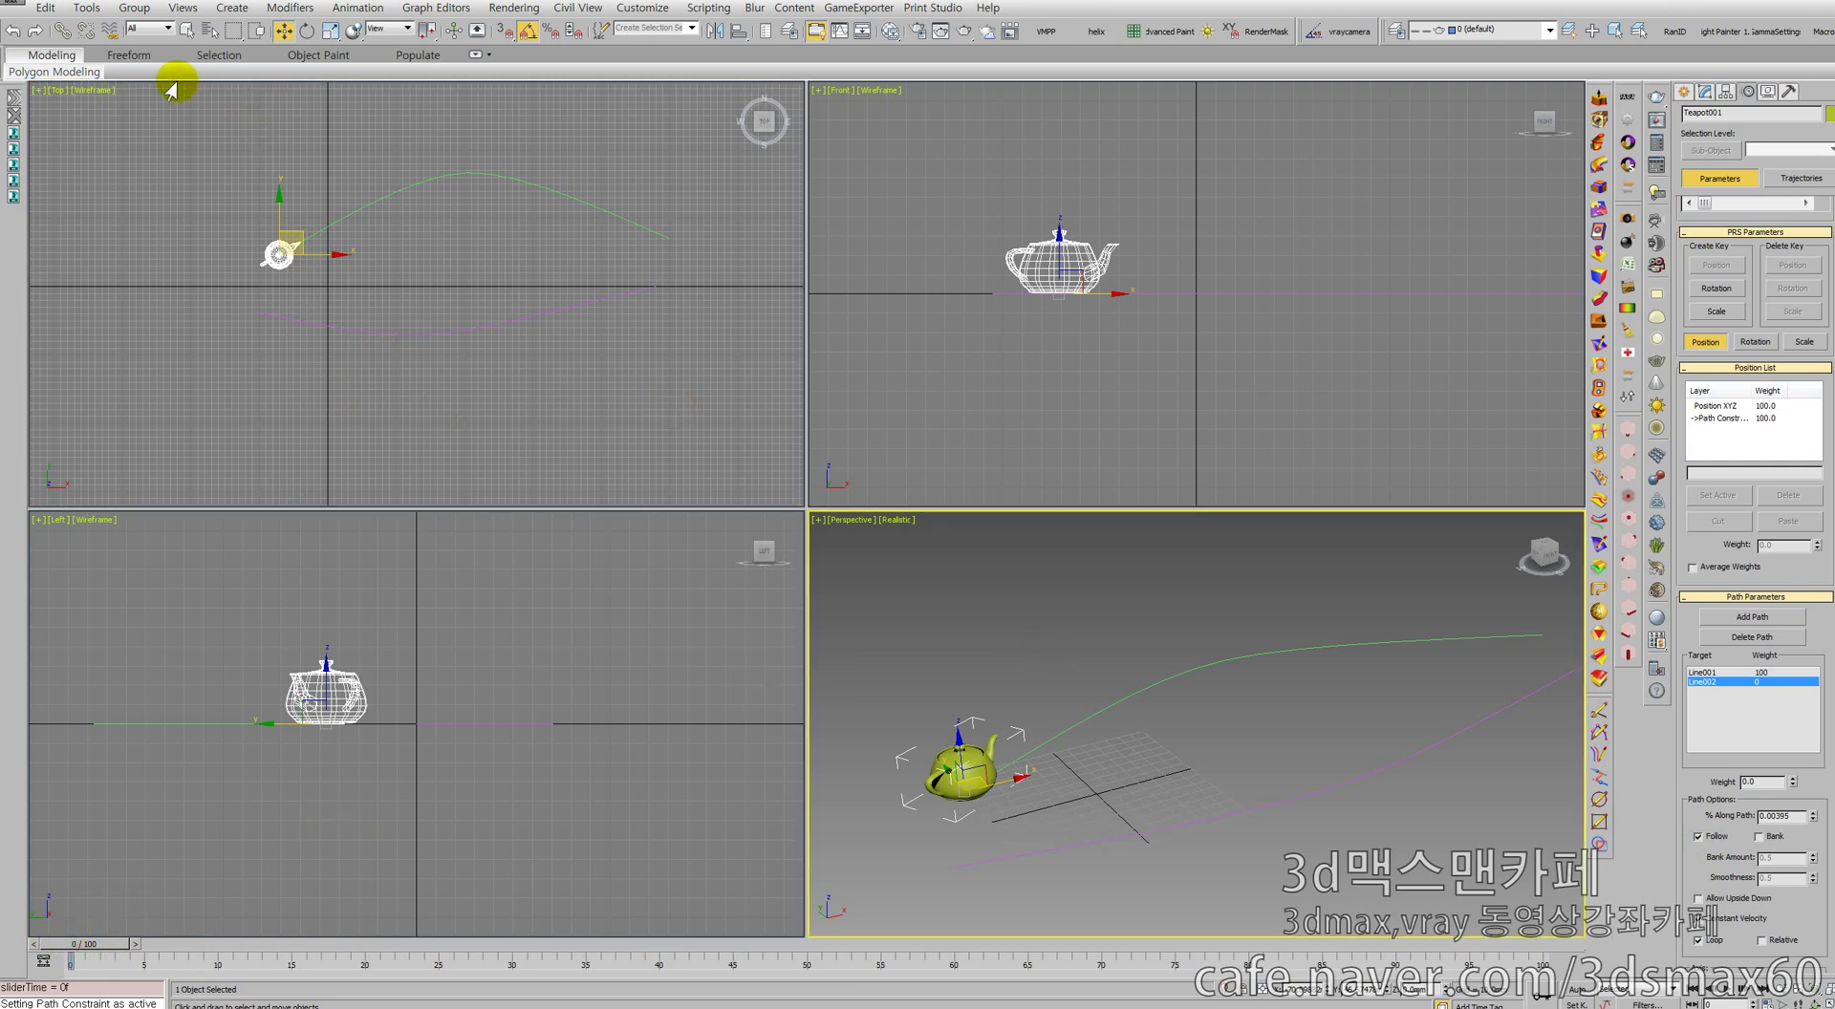
left_click(46, 9)
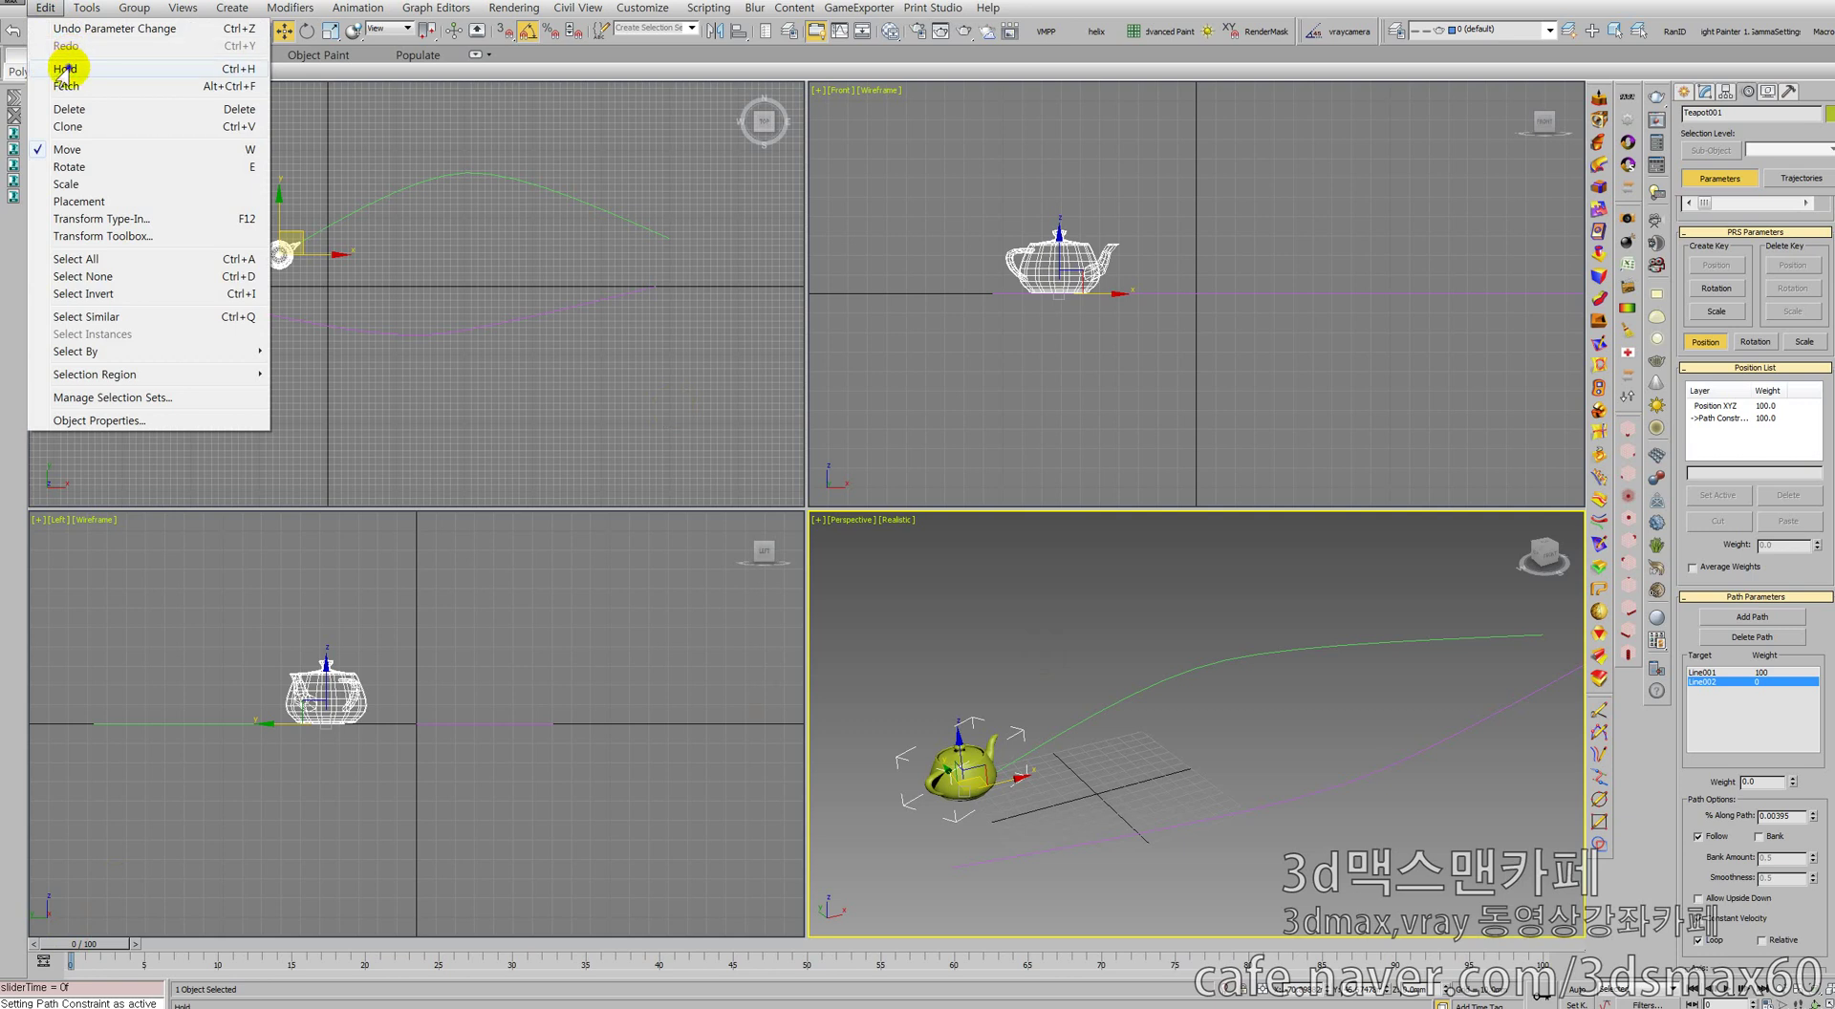
left_click(65, 69)
mouse_move(59, 72)
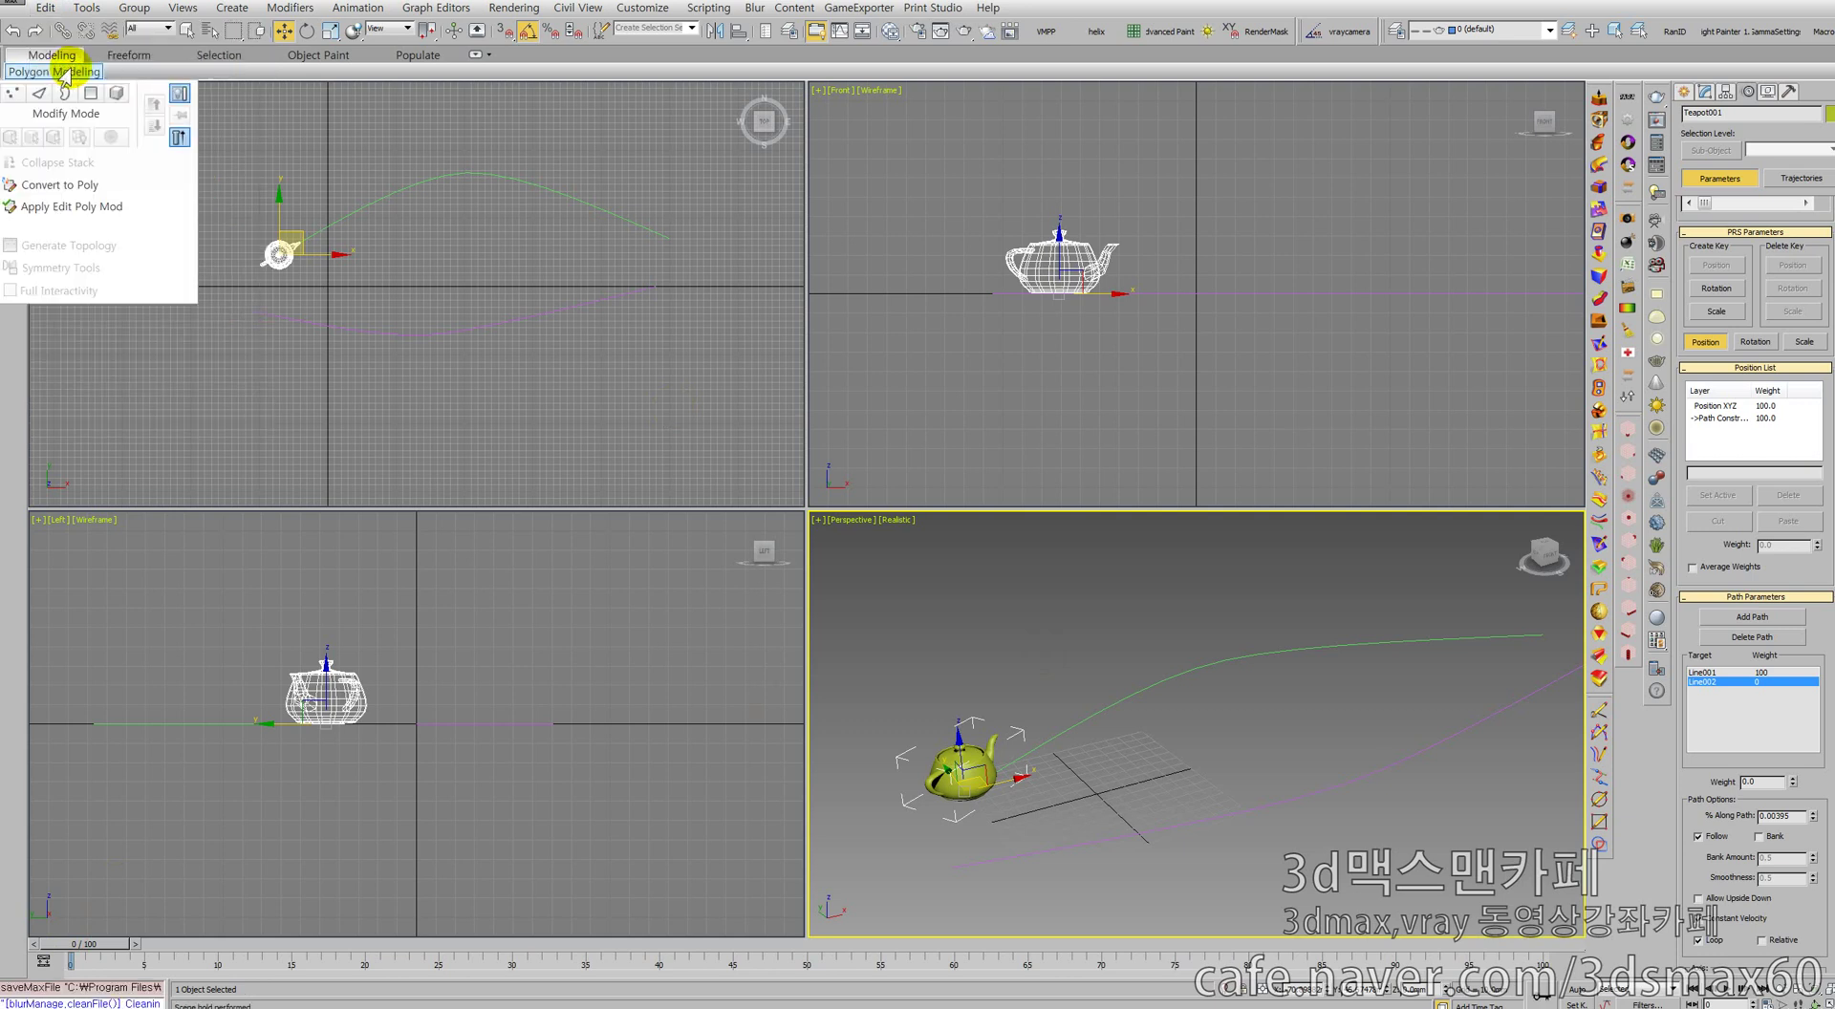
Deselect the teapot and start over with an empty scene, saving the changes
left_click(942, 575)
key("ctrl+alt+f")
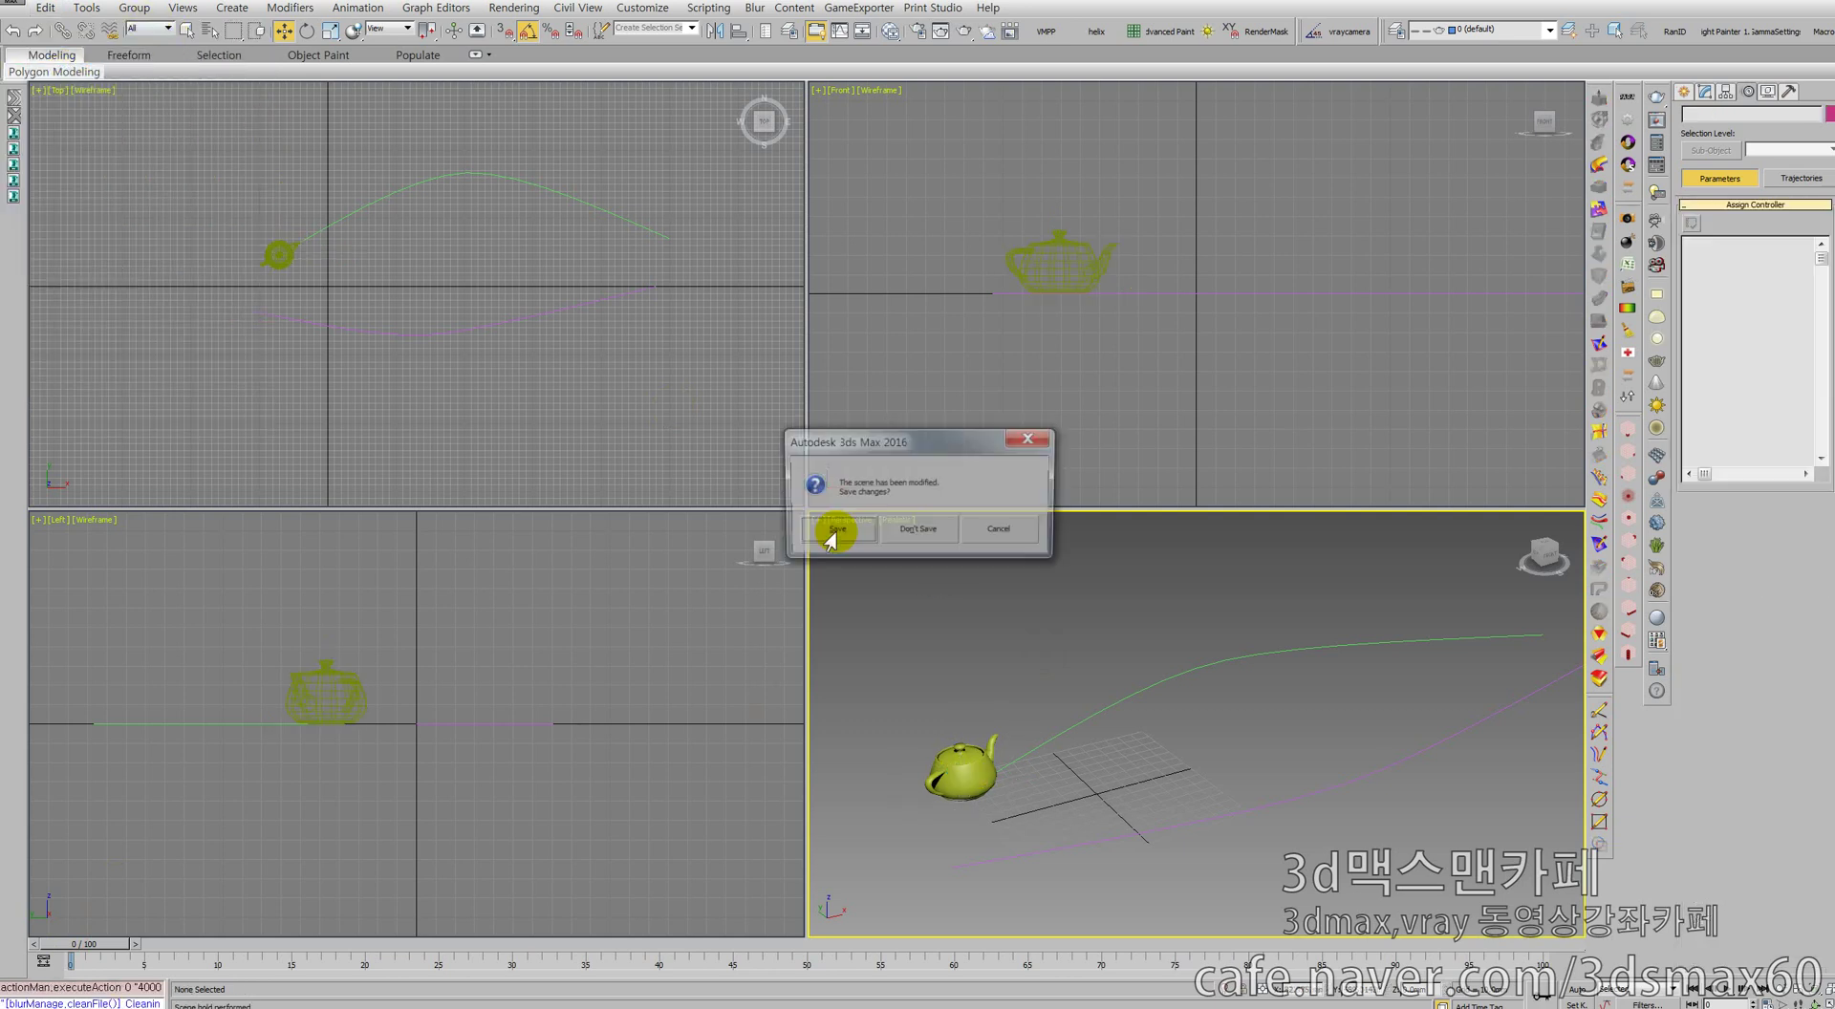
left_click(833, 532)
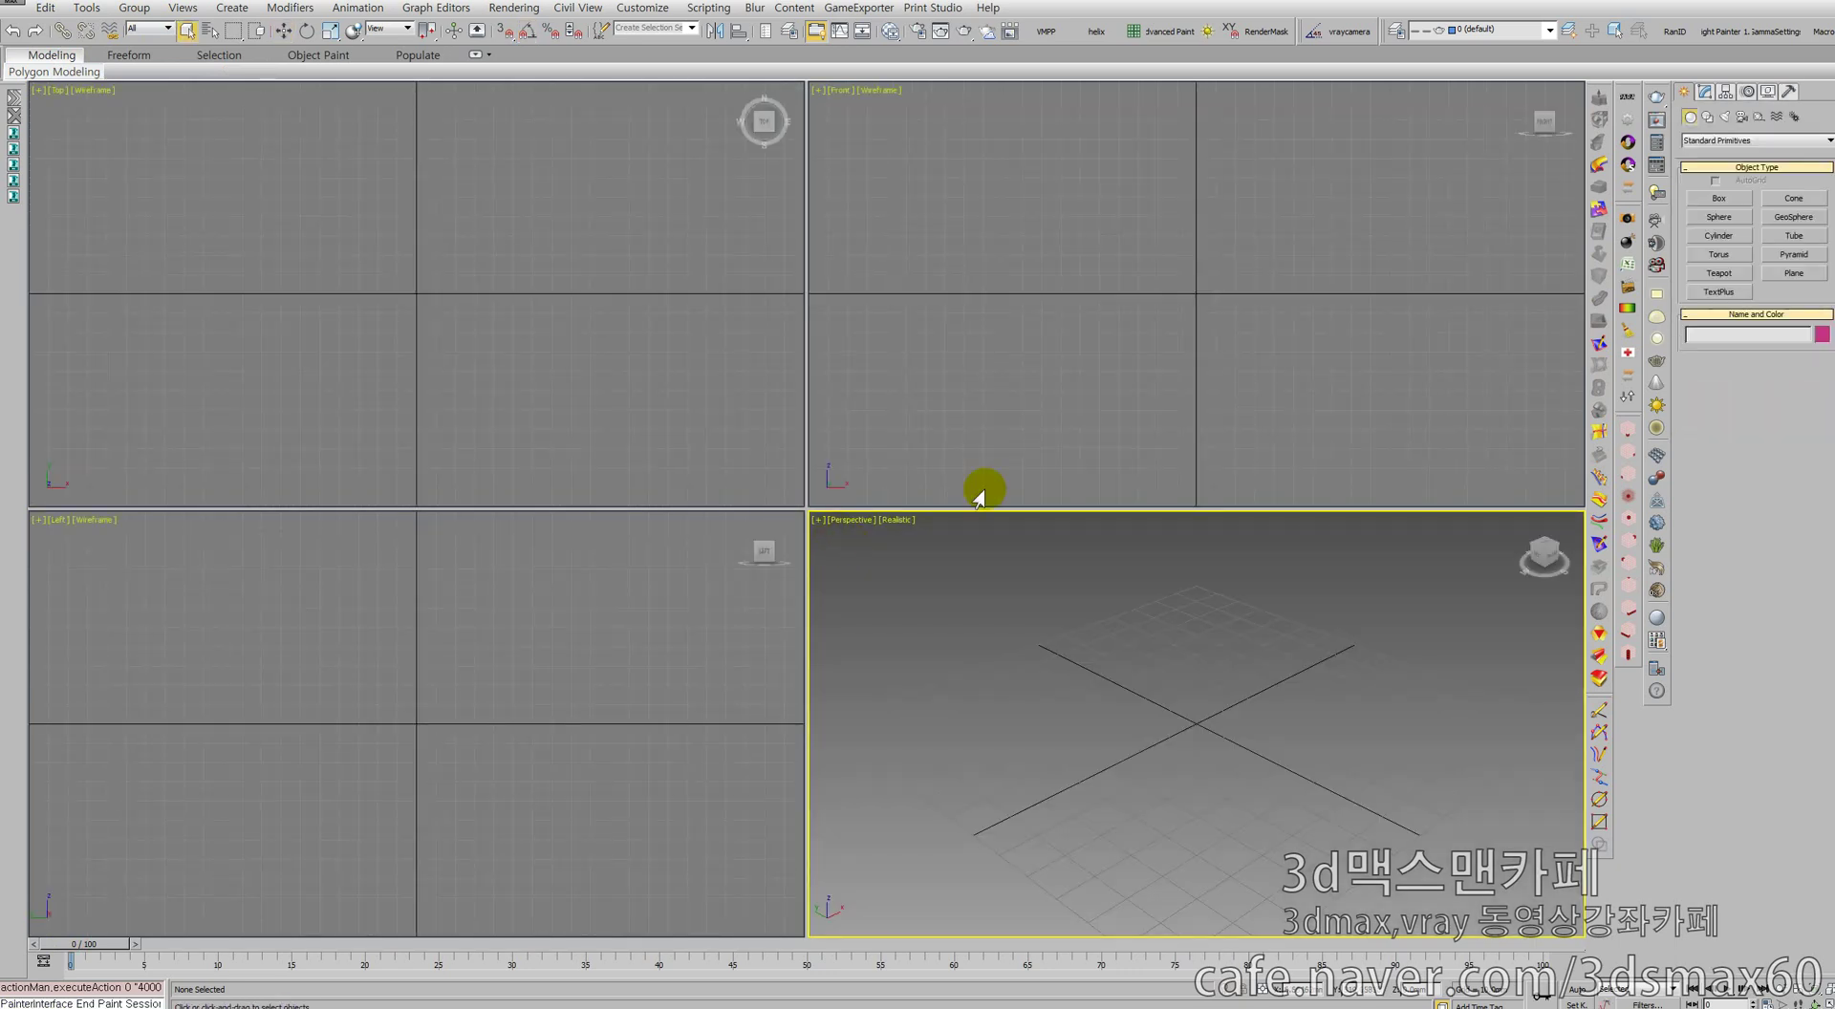
left_click(1720, 218)
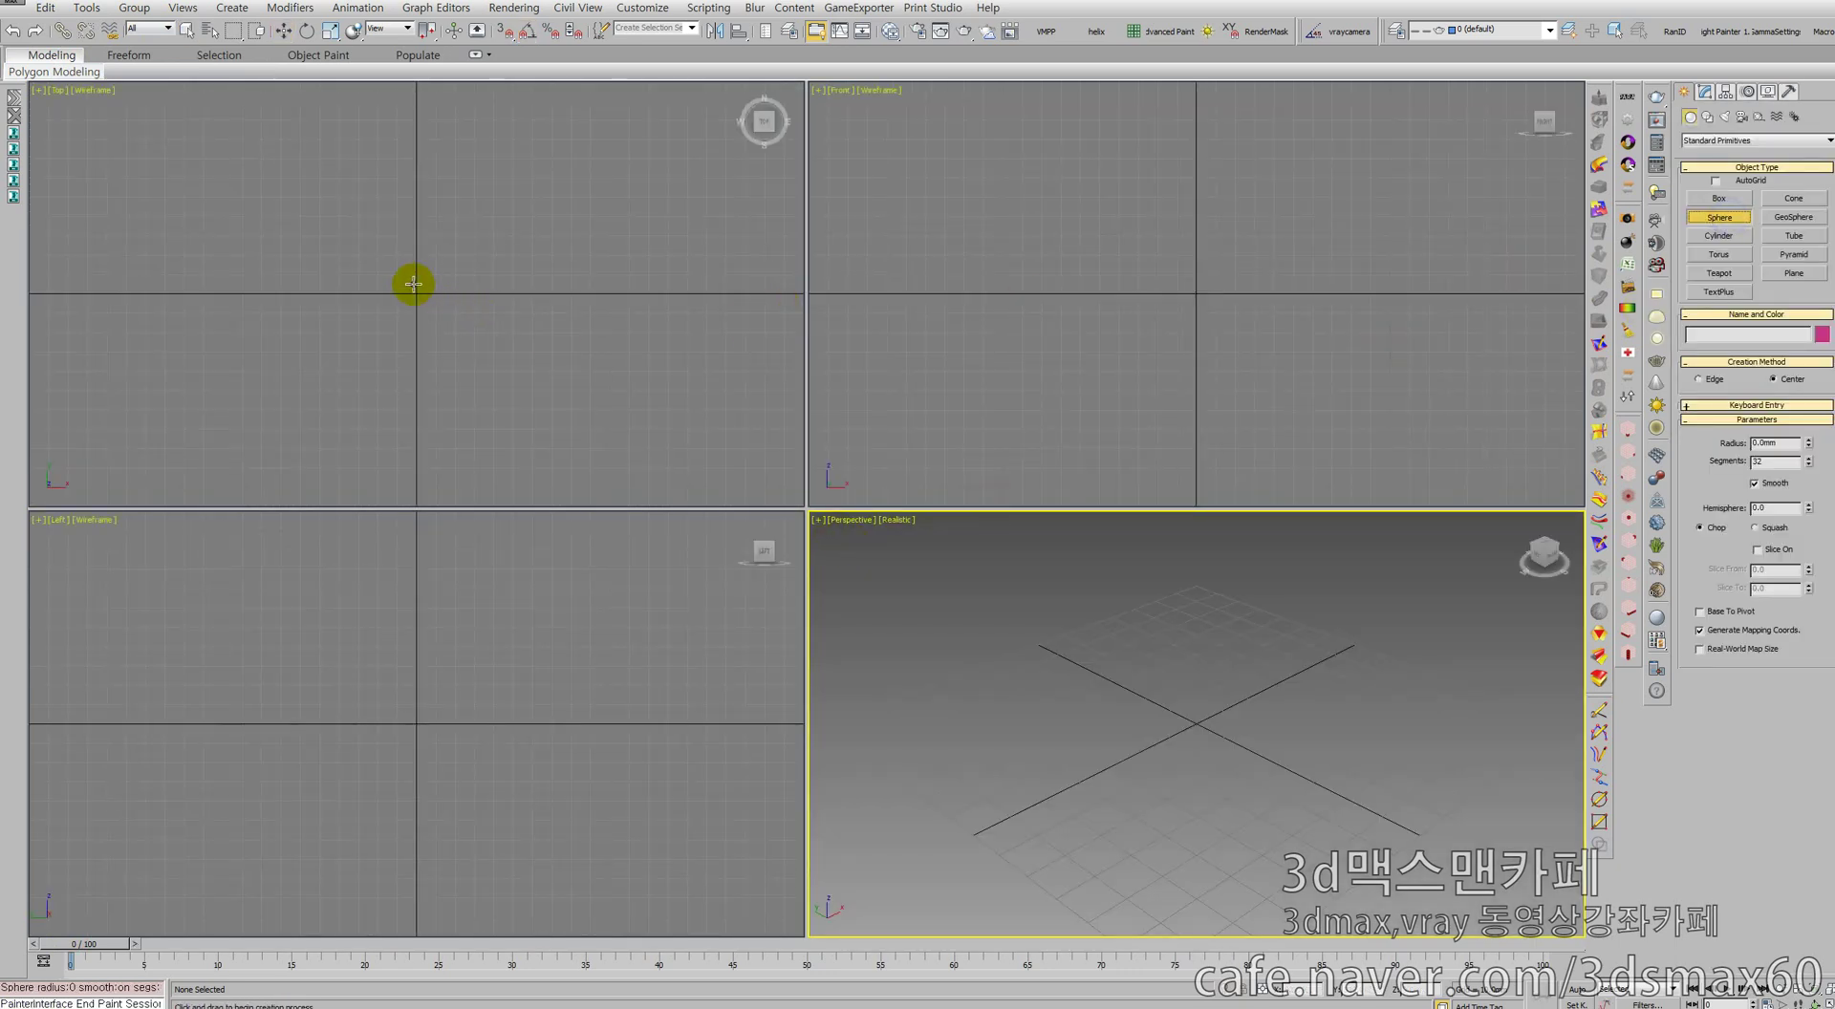
left_click_drag(417, 288, 418, 333)
right_click(443, 657)
right_click(437, 657)
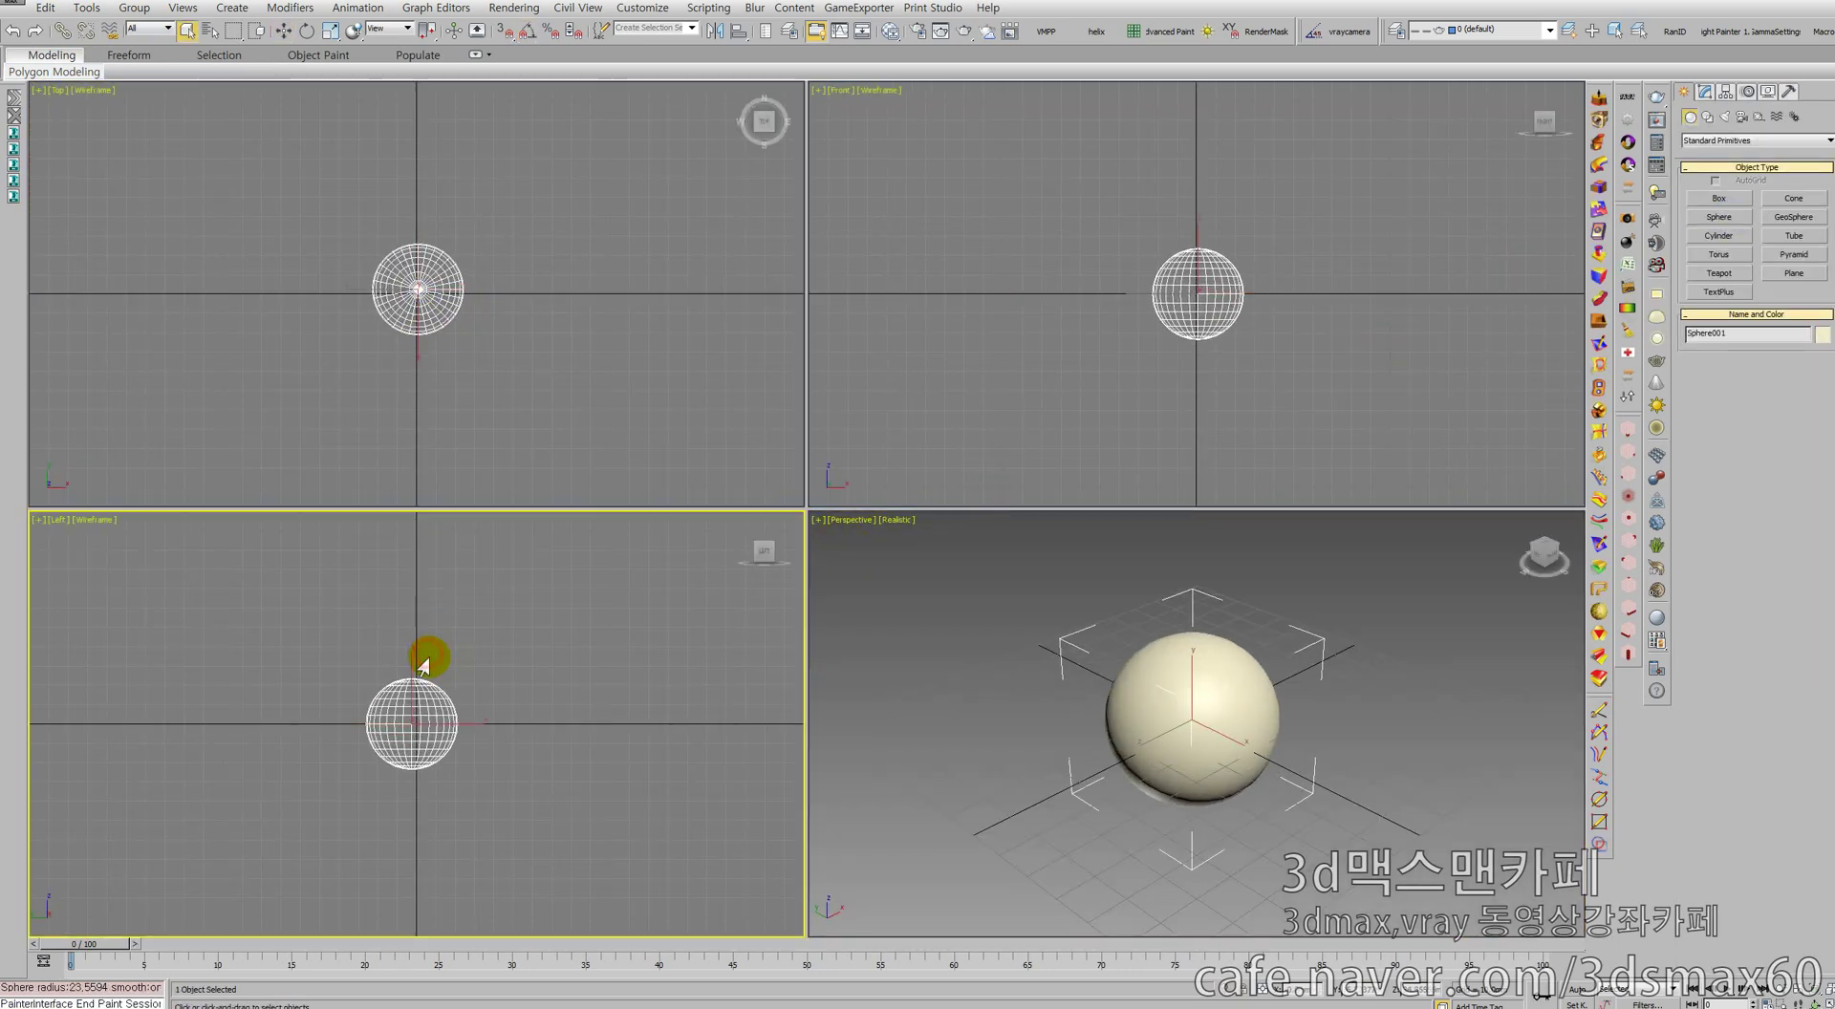
right_click(426, 658)
left_click(442, 682)
key("w")
left_click_drag(411, 690, 410, 536)
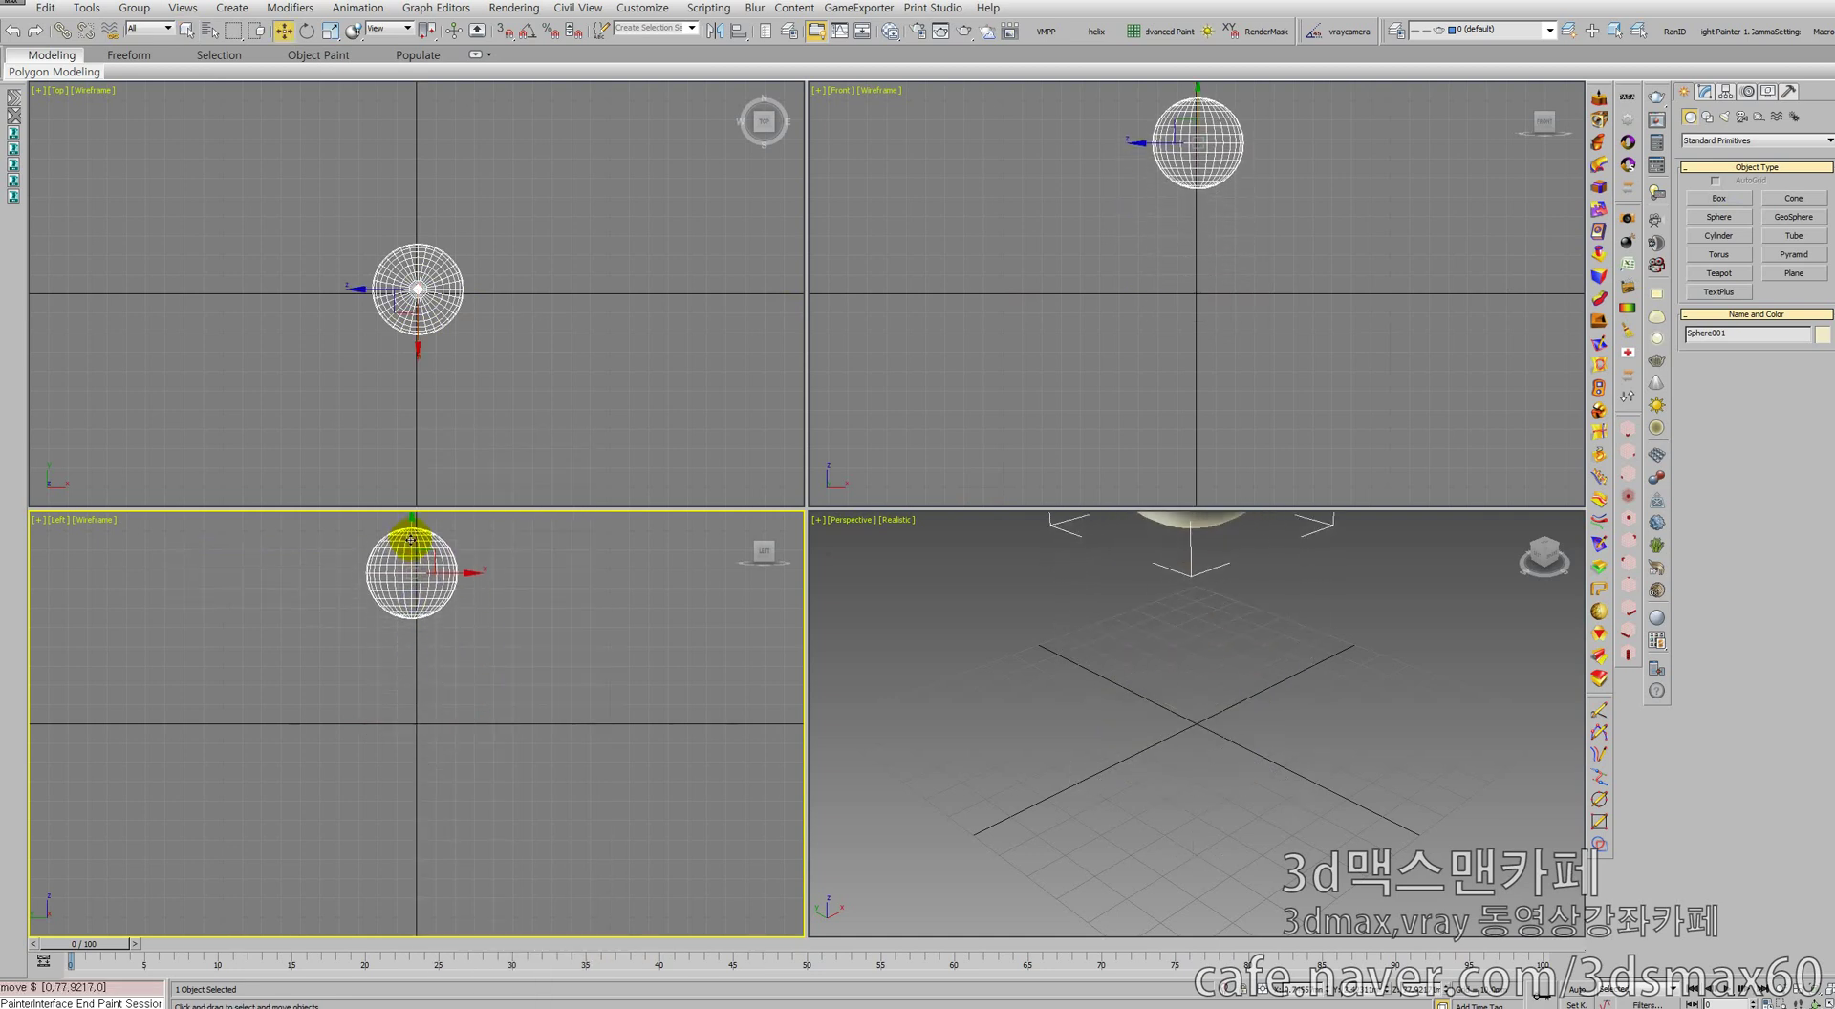
middle_click_drag(410, 536, 411, 623)
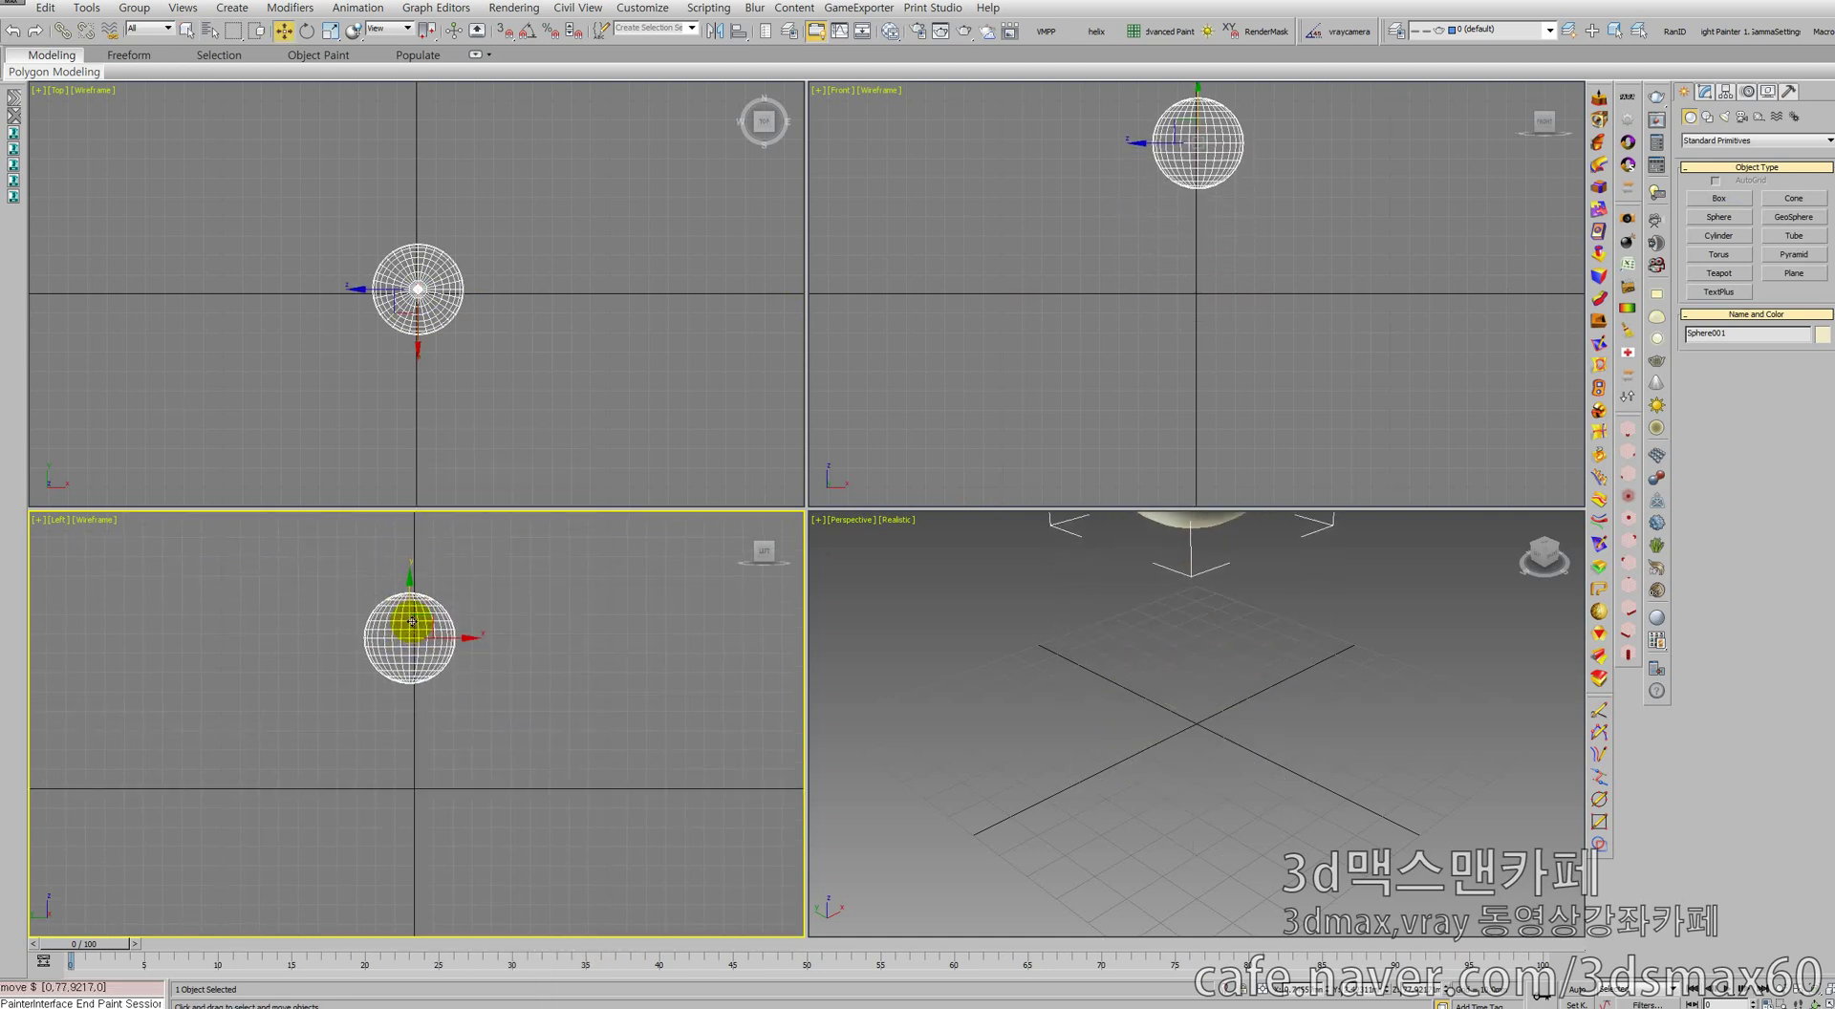
key("Delete")
Create a teapot with a radius of about 24 mm above and left of the origin in the Top view
left_click(435, 500)
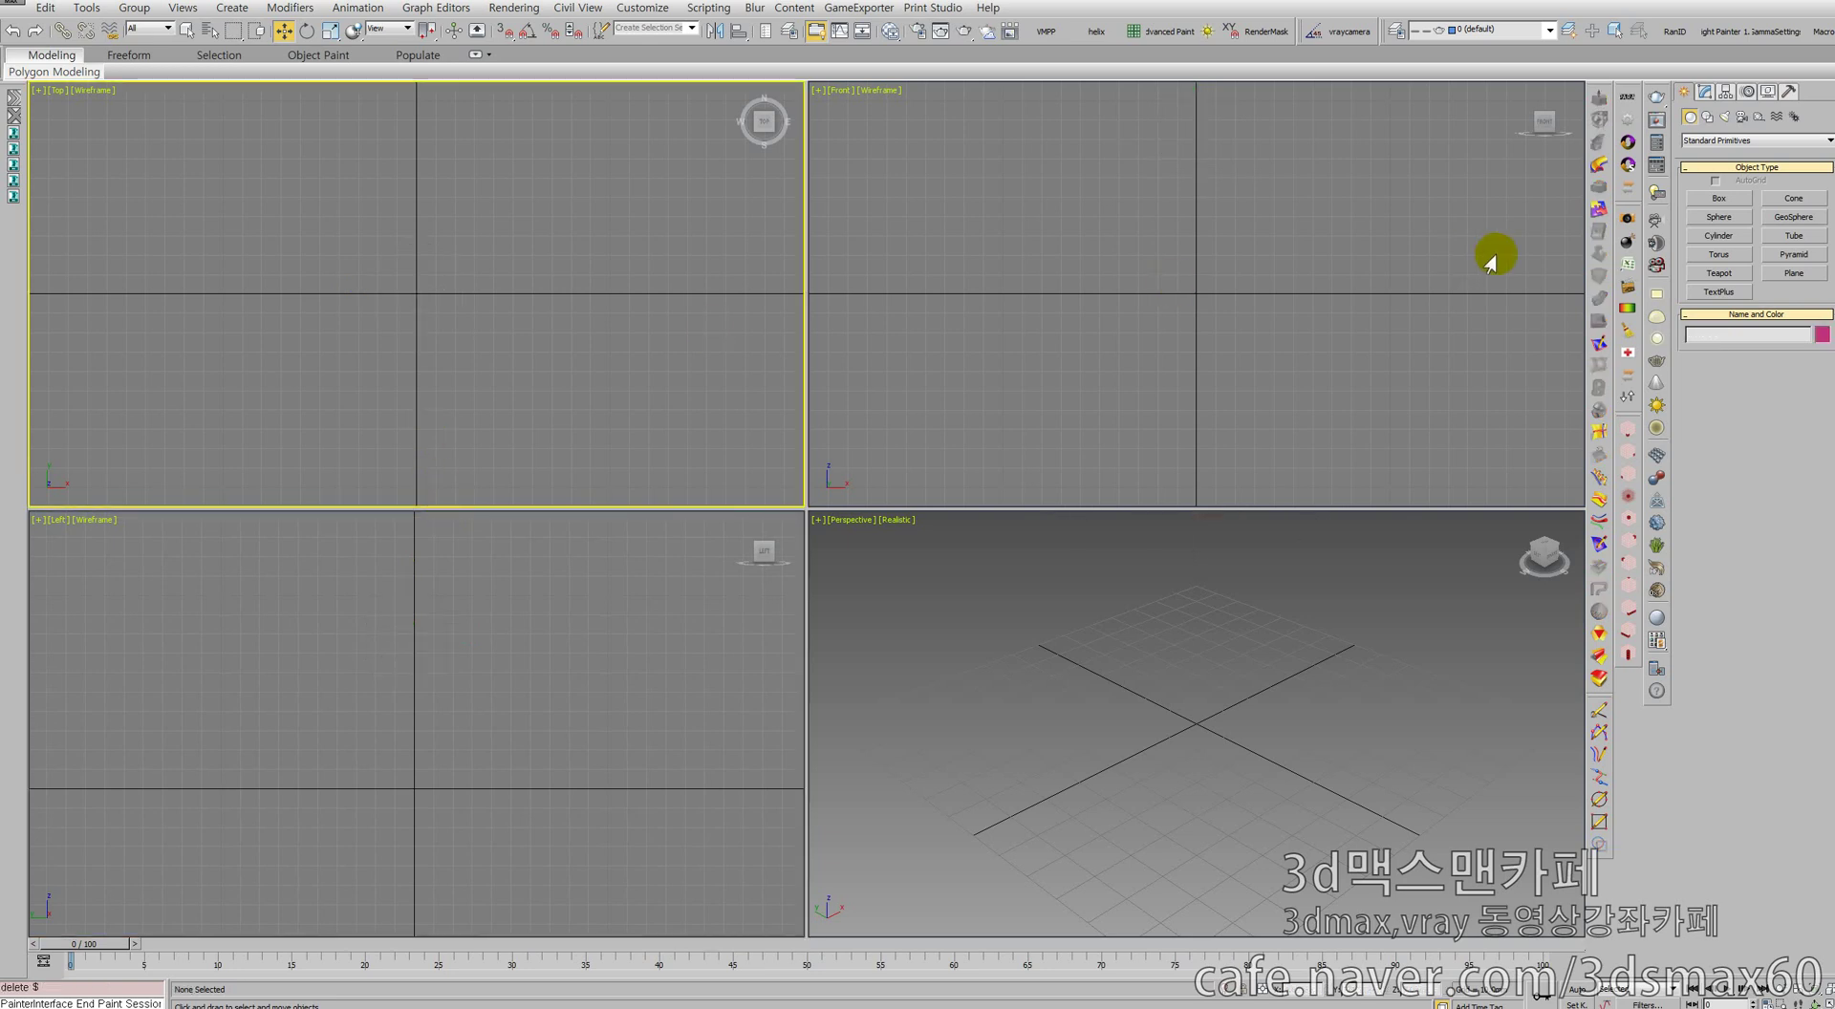
left_click(1628, 284)
left_click_drag(244, 228, 267, 266)
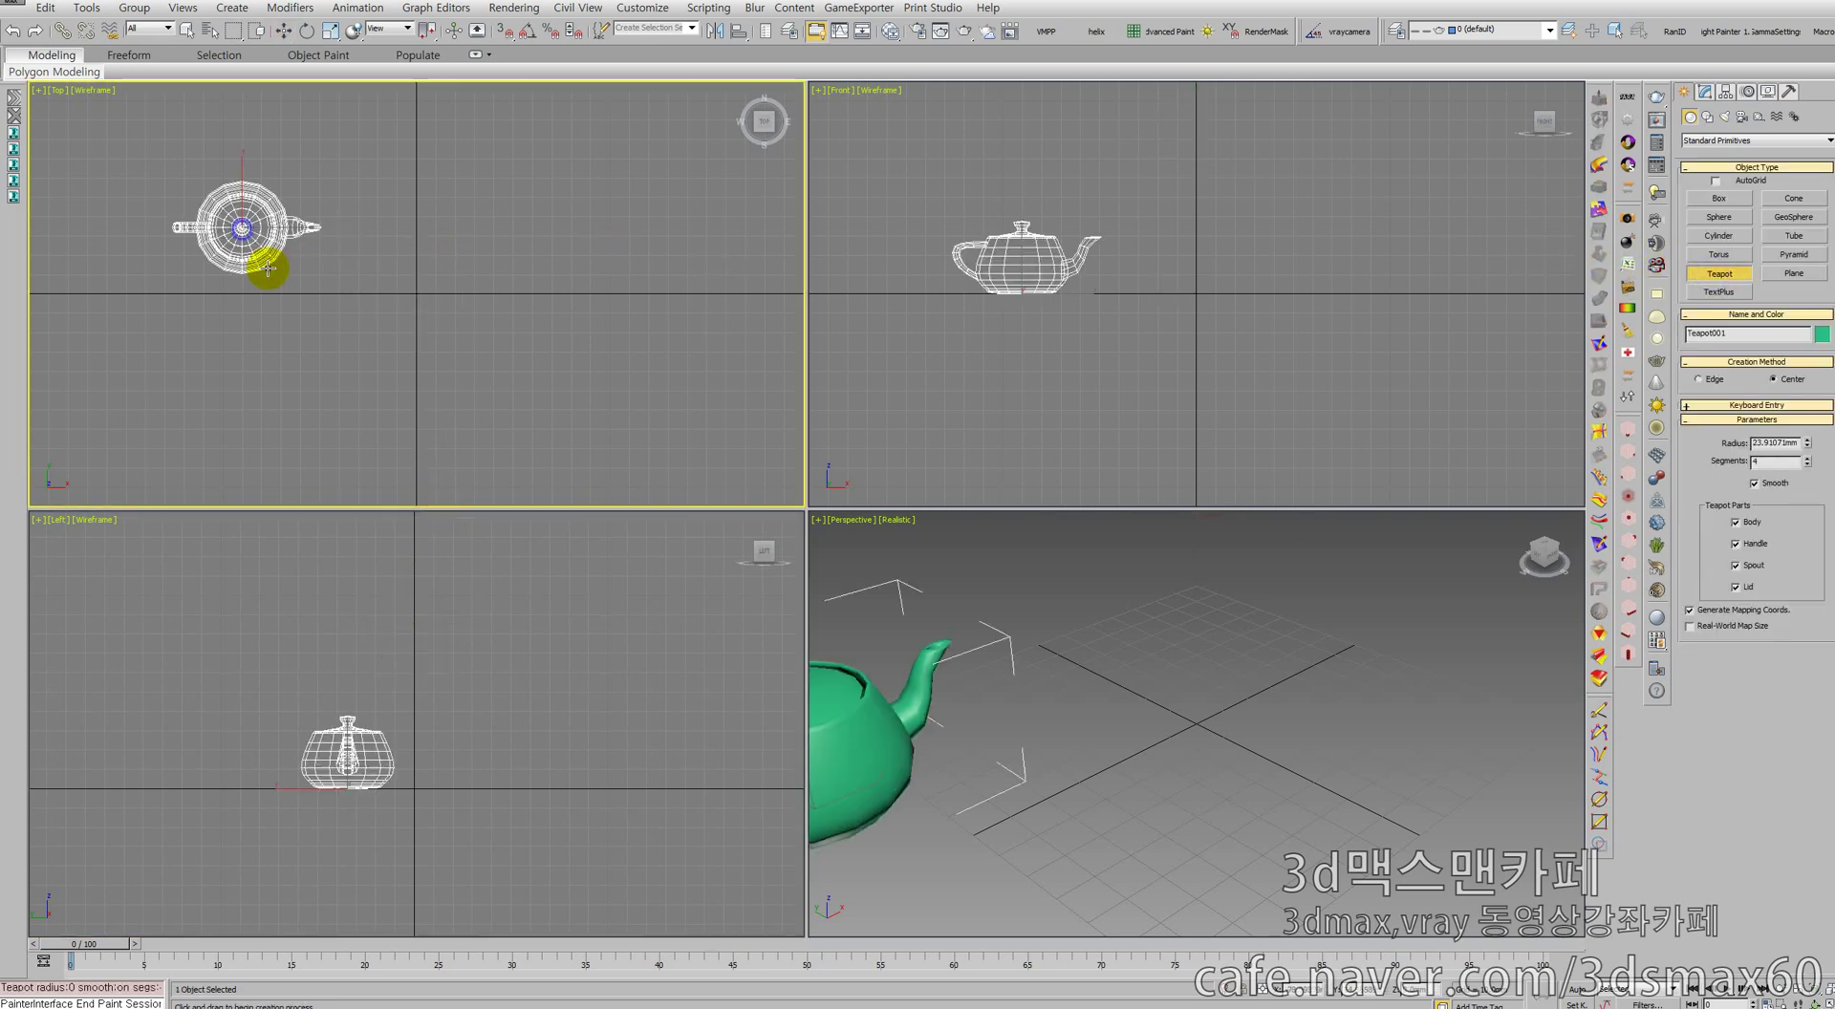
right_click(275, 206)
Clone the teapot straight down in the Top view to make a second teapot below the origin line
left_click(306, 218)
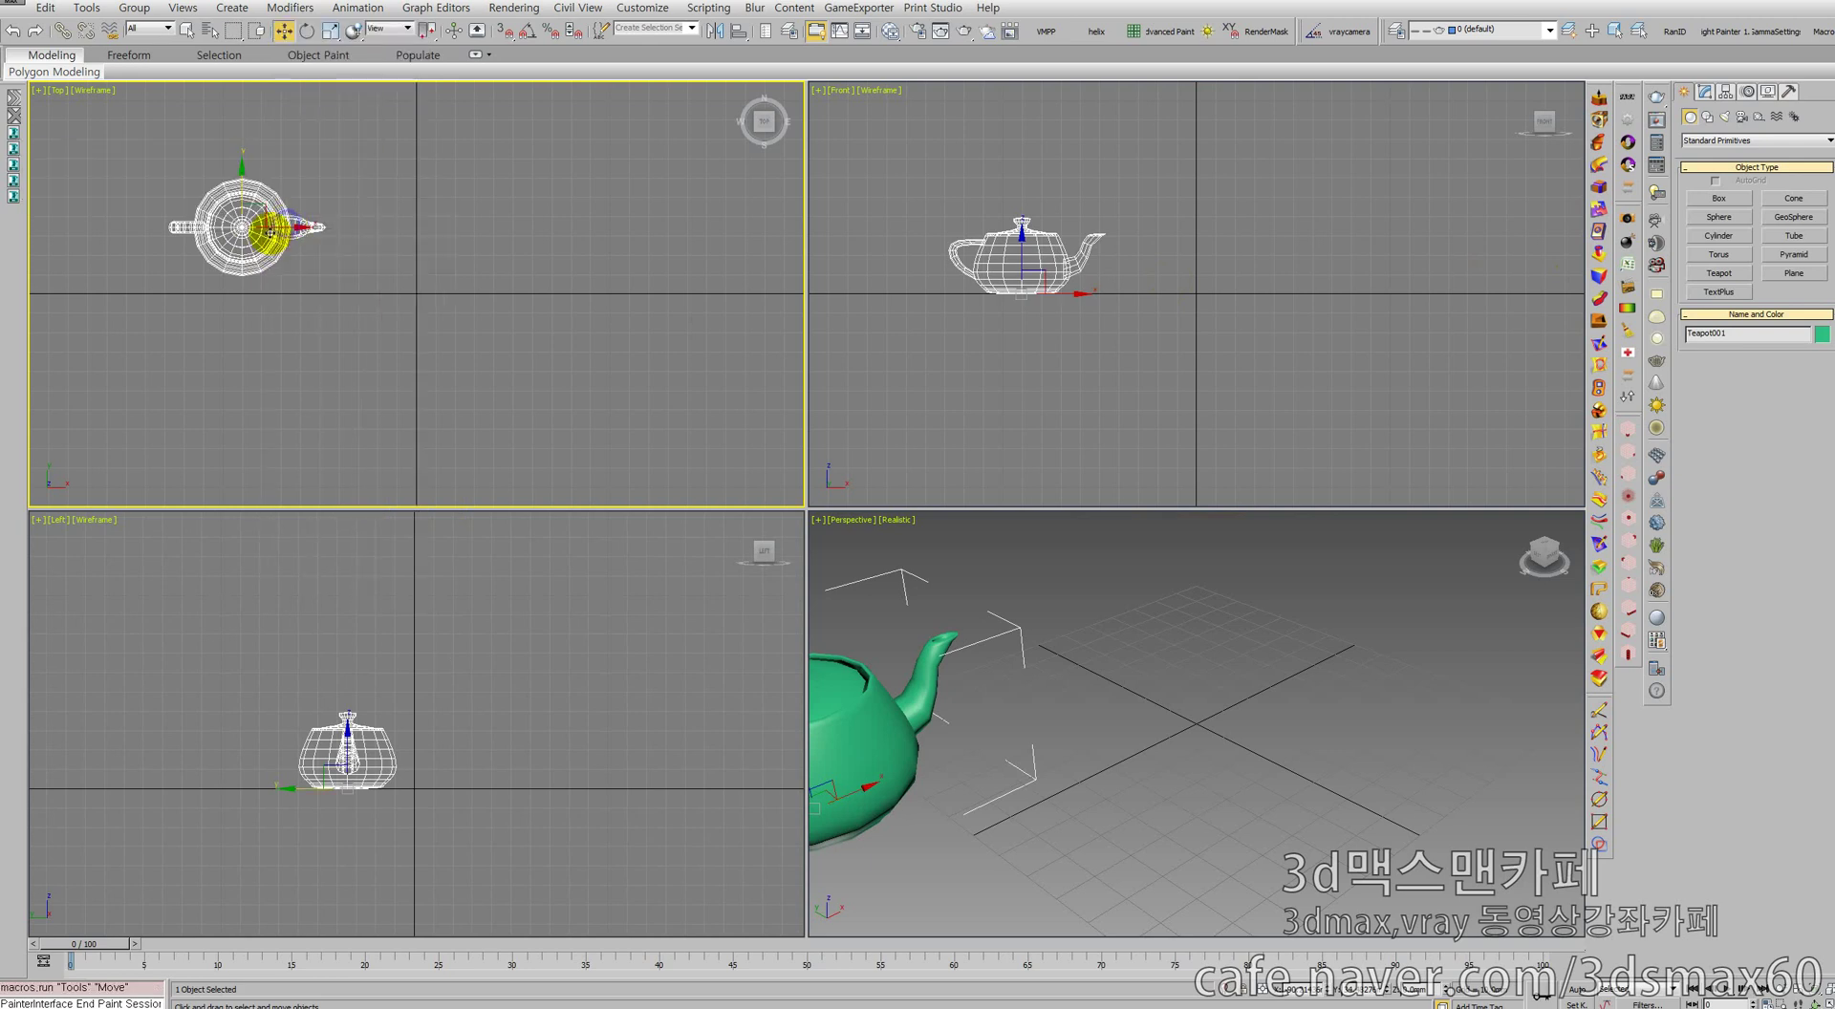
left_click_drag(239, 182, 249, 339, "shift")
left_click(919, 579)
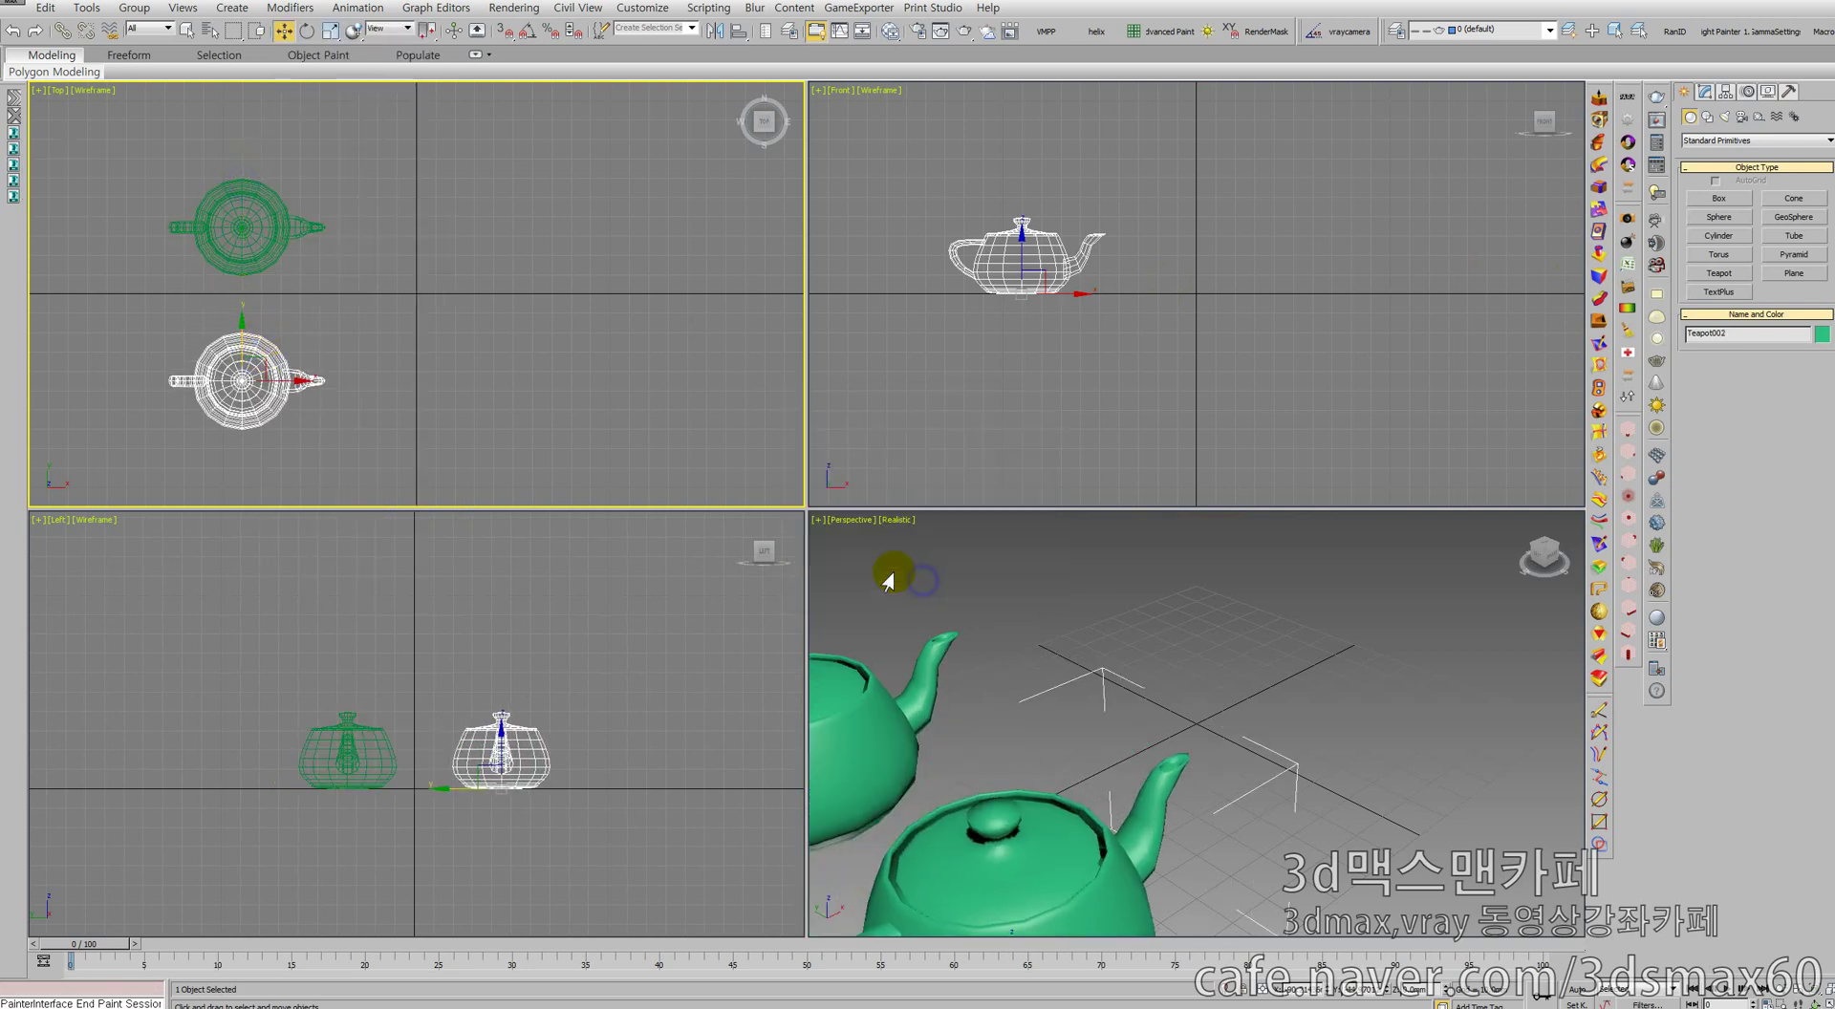
Turn on Auto Key and, at frame 15, move the upper teapot in the Top view about 154 mm along positive X
right_click(440, 913)
key("n")
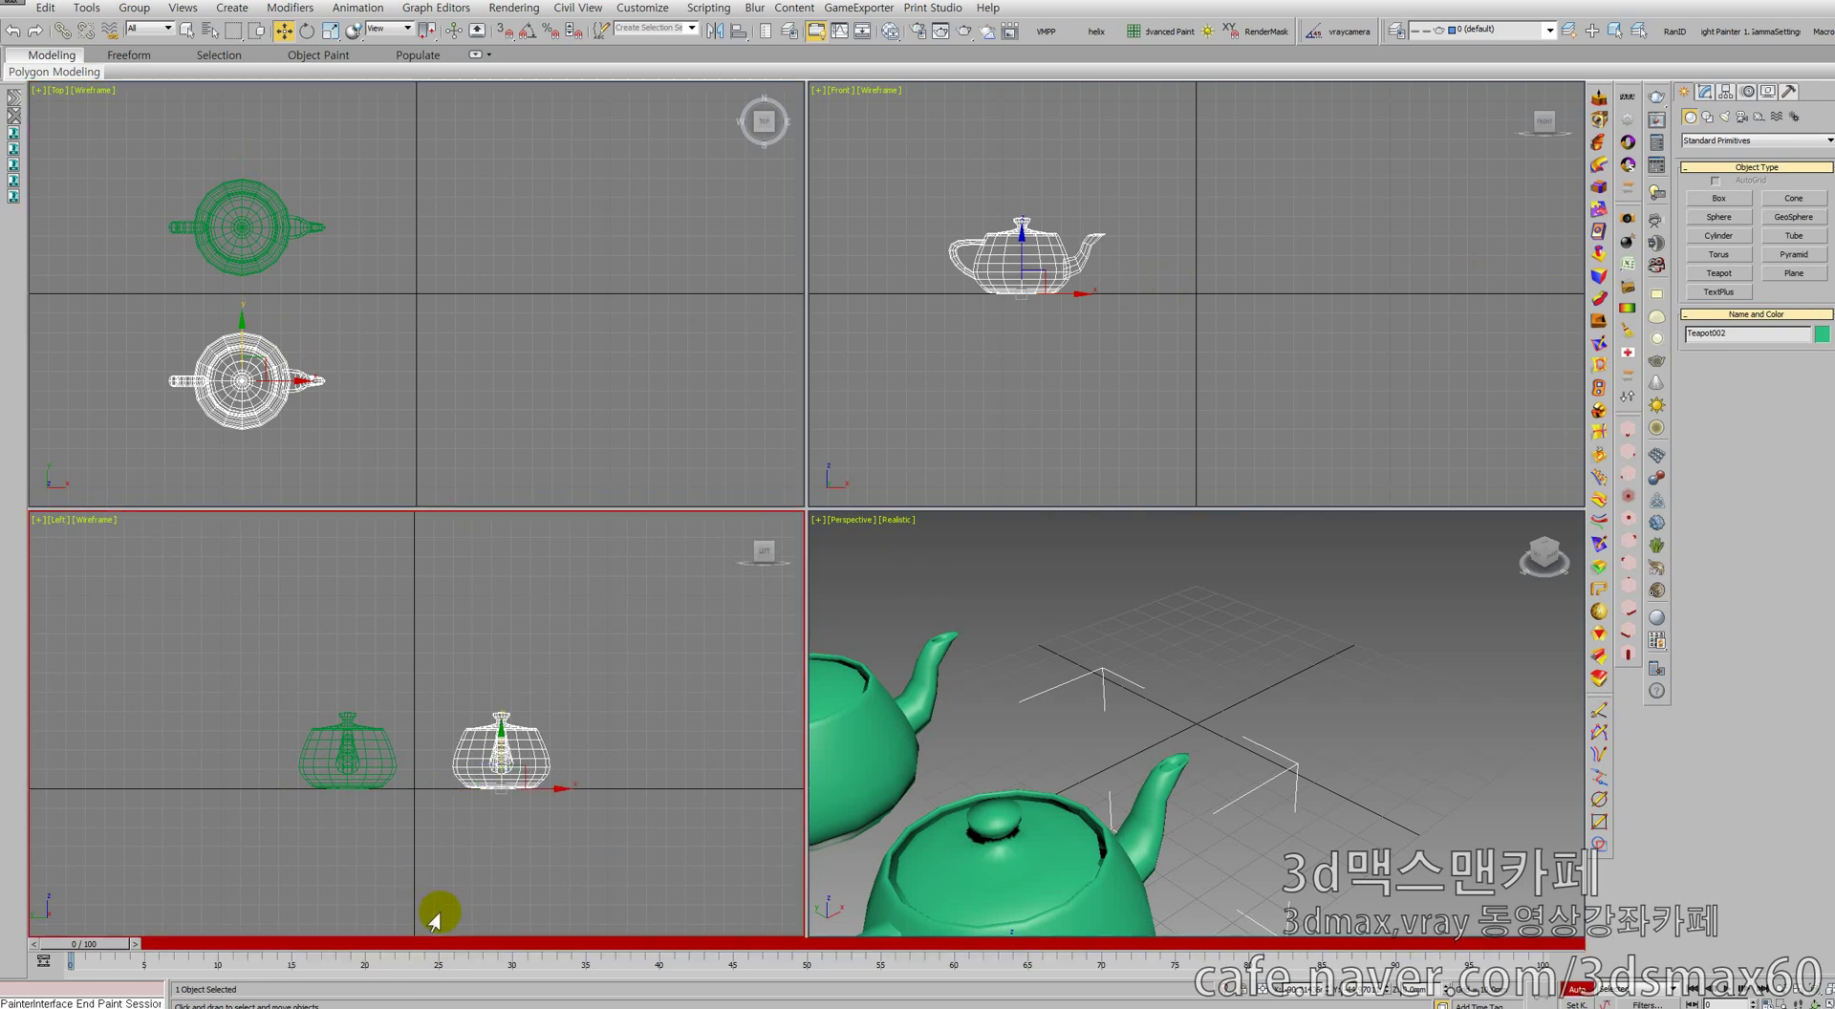
right_click(374, 287)
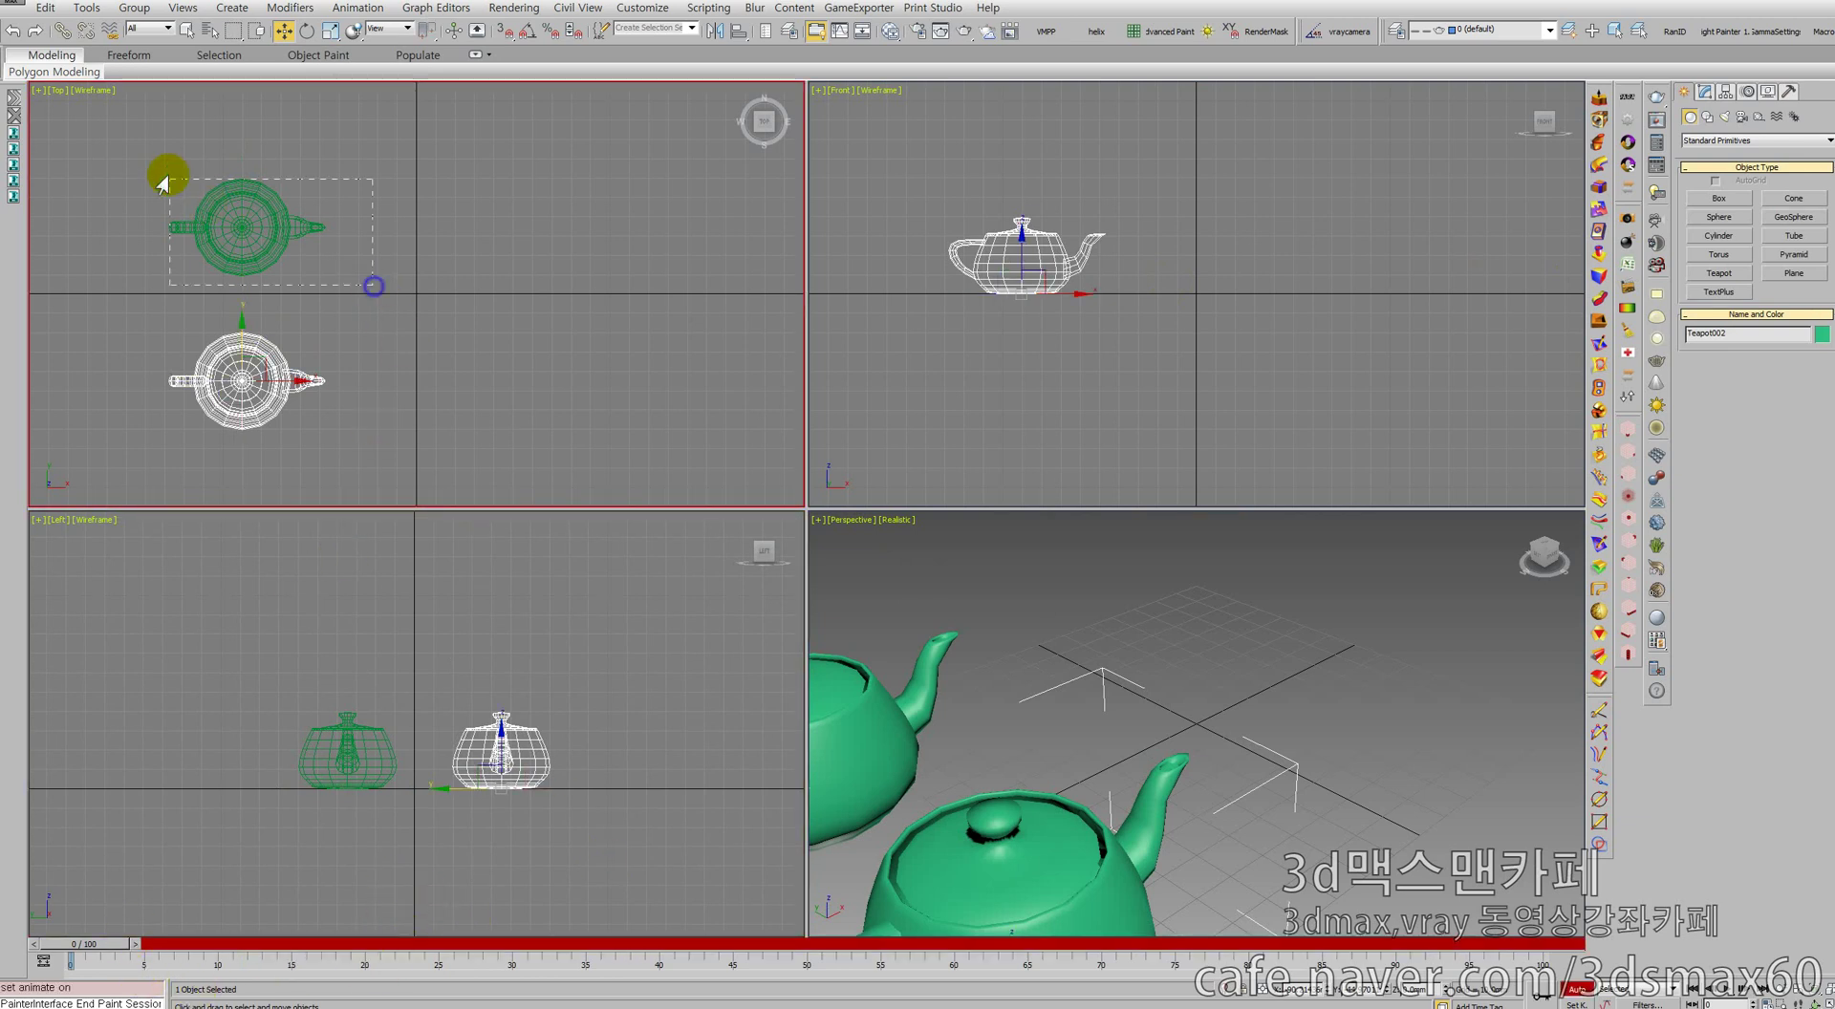
left_click(285, 209)
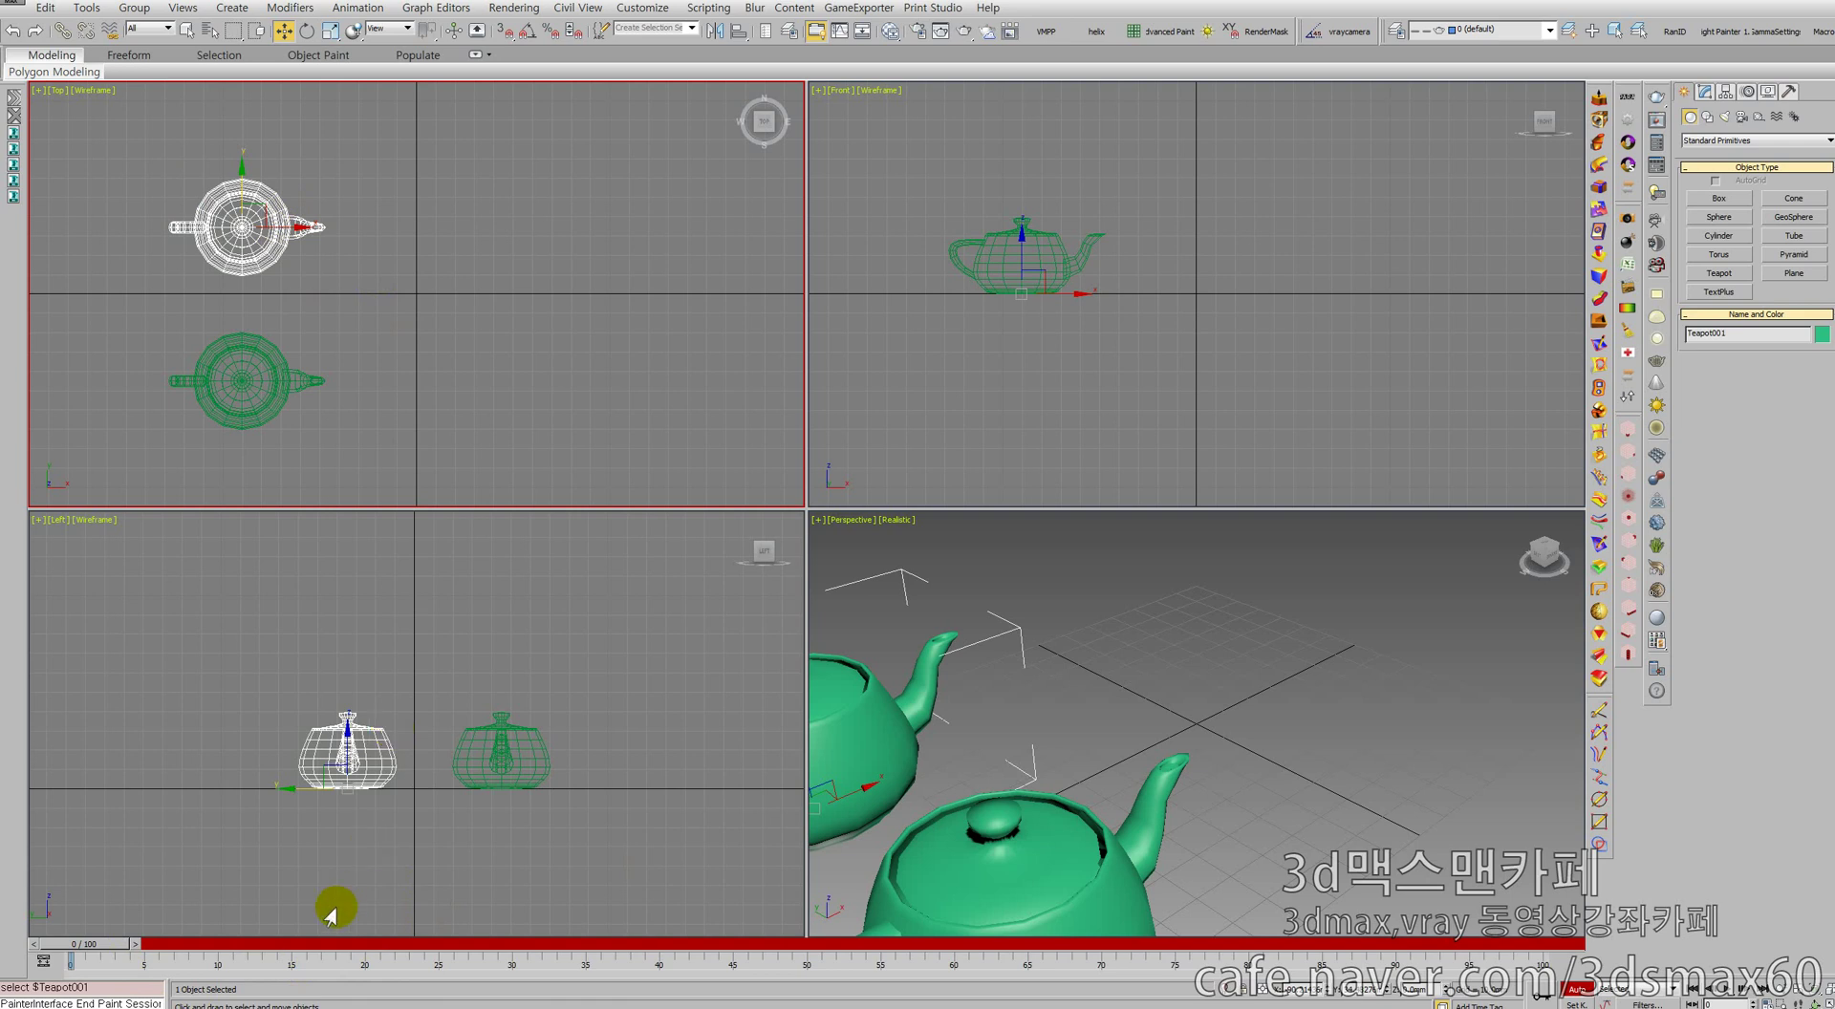
left_click(290, 956)
left_click(285, 946)
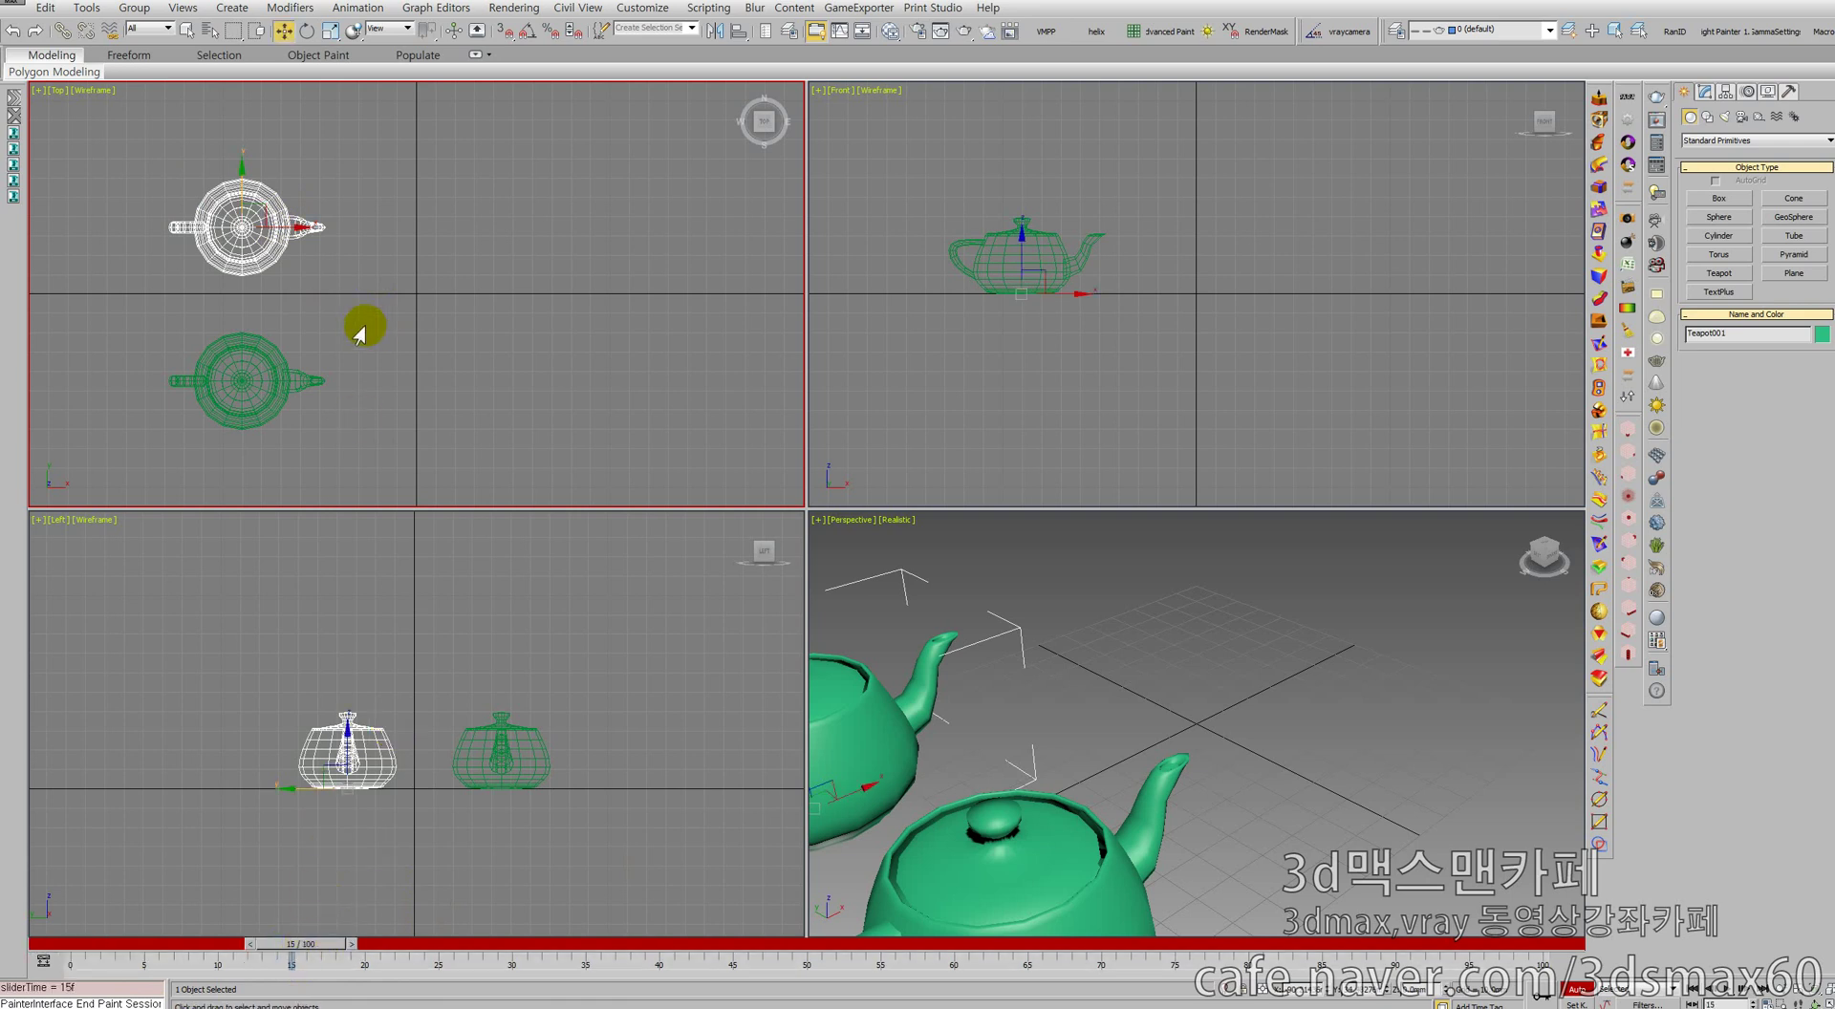
key("w")
left_click_drag(299, 225, 588, 220)
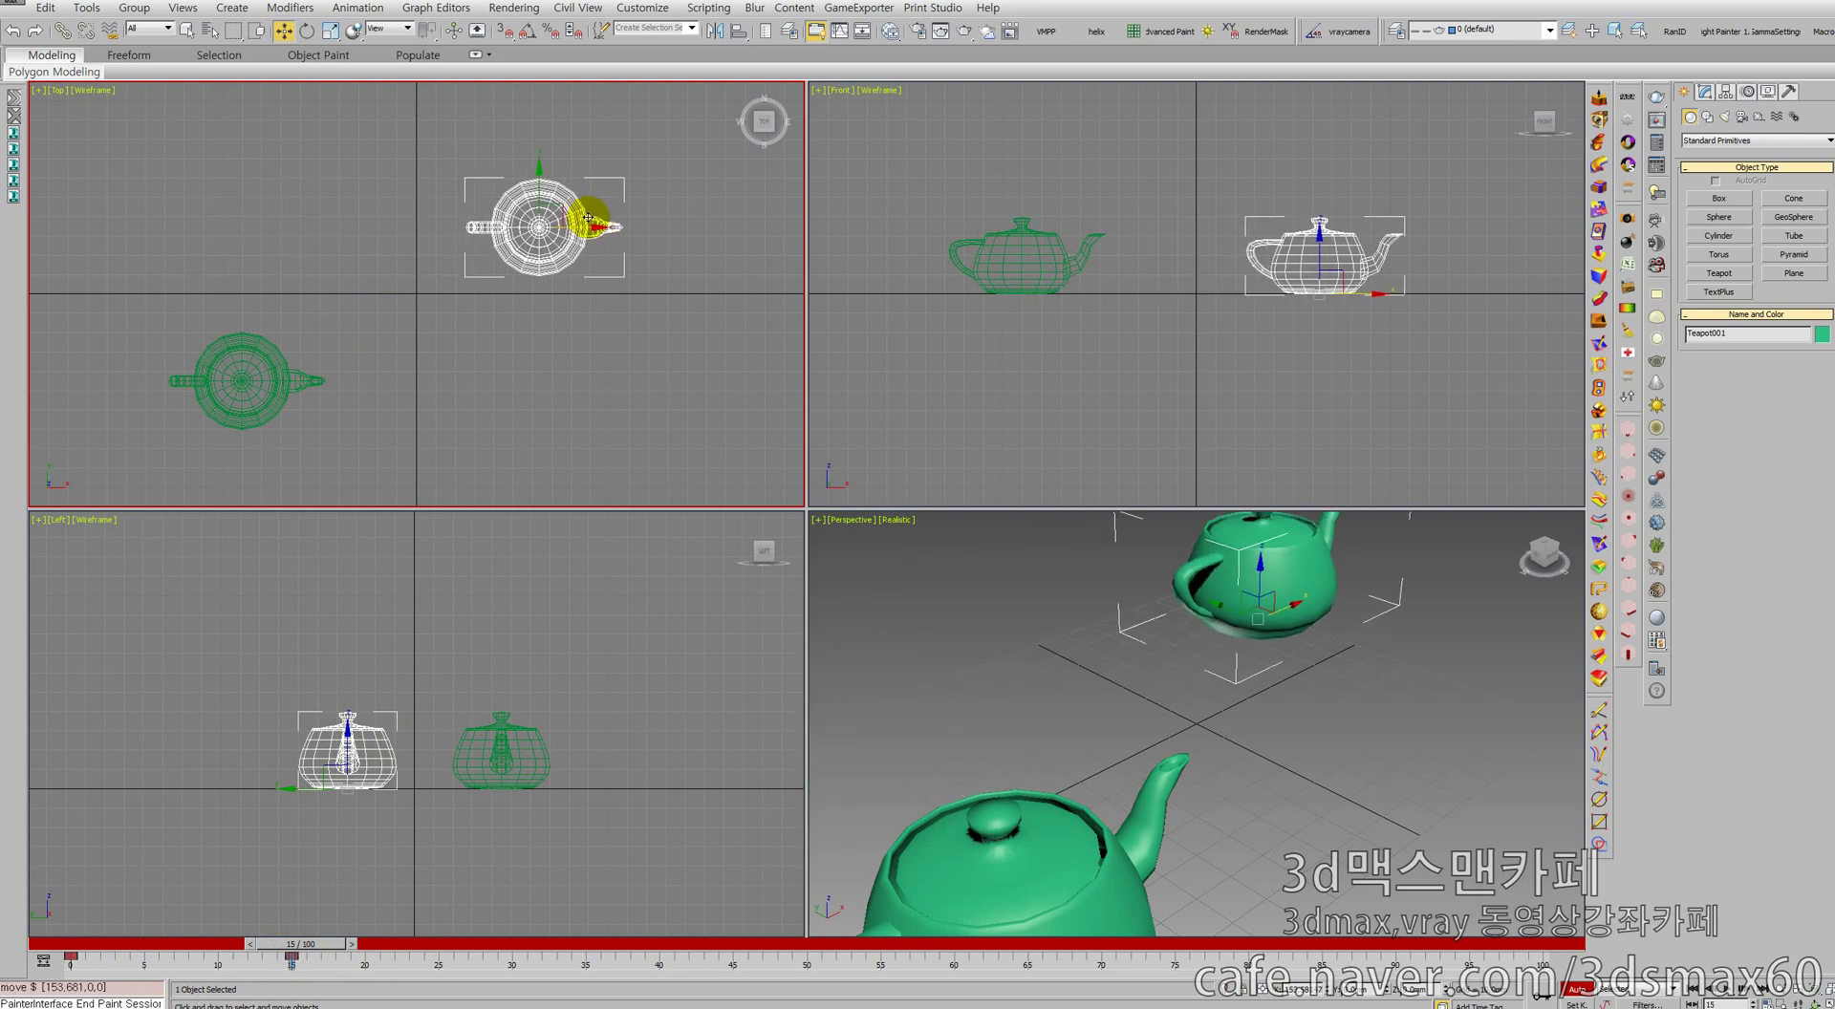
At frame 30, move the lower teapot about 156 mm along positive X with Auto Key on
left_click(266, 401)
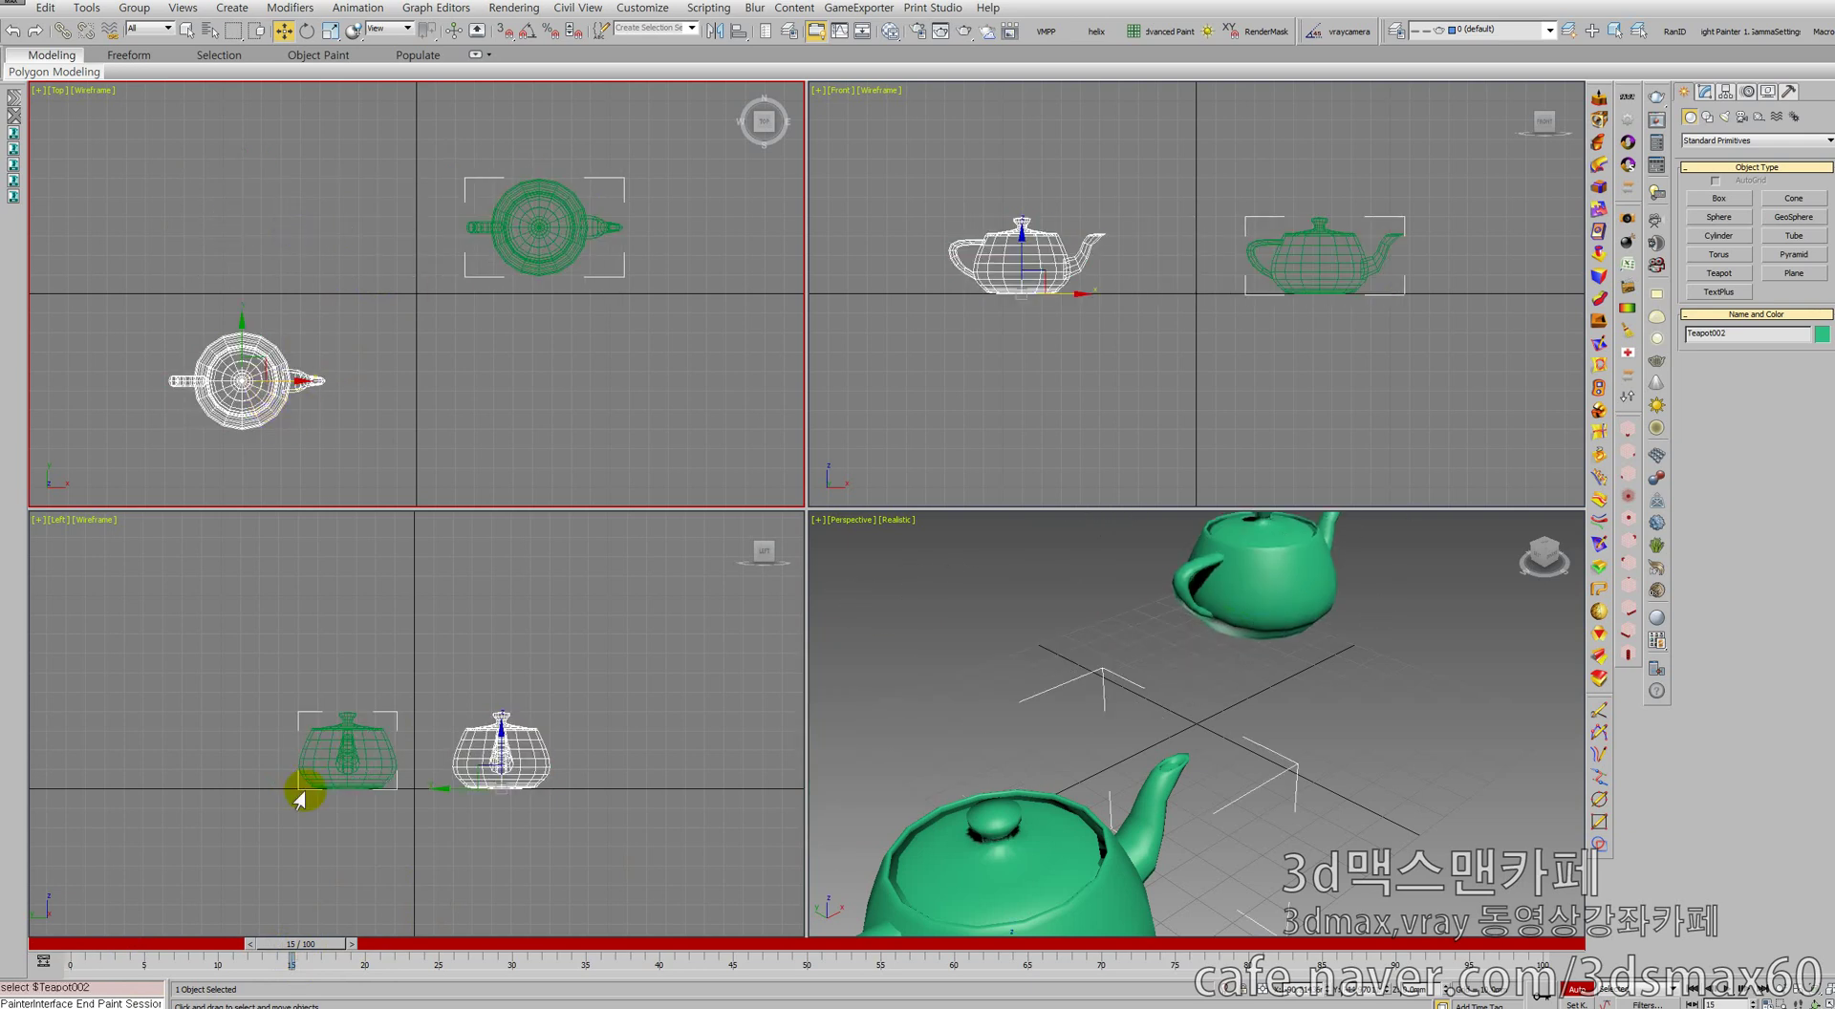
left_click_drag(292, 950, 506, 947)
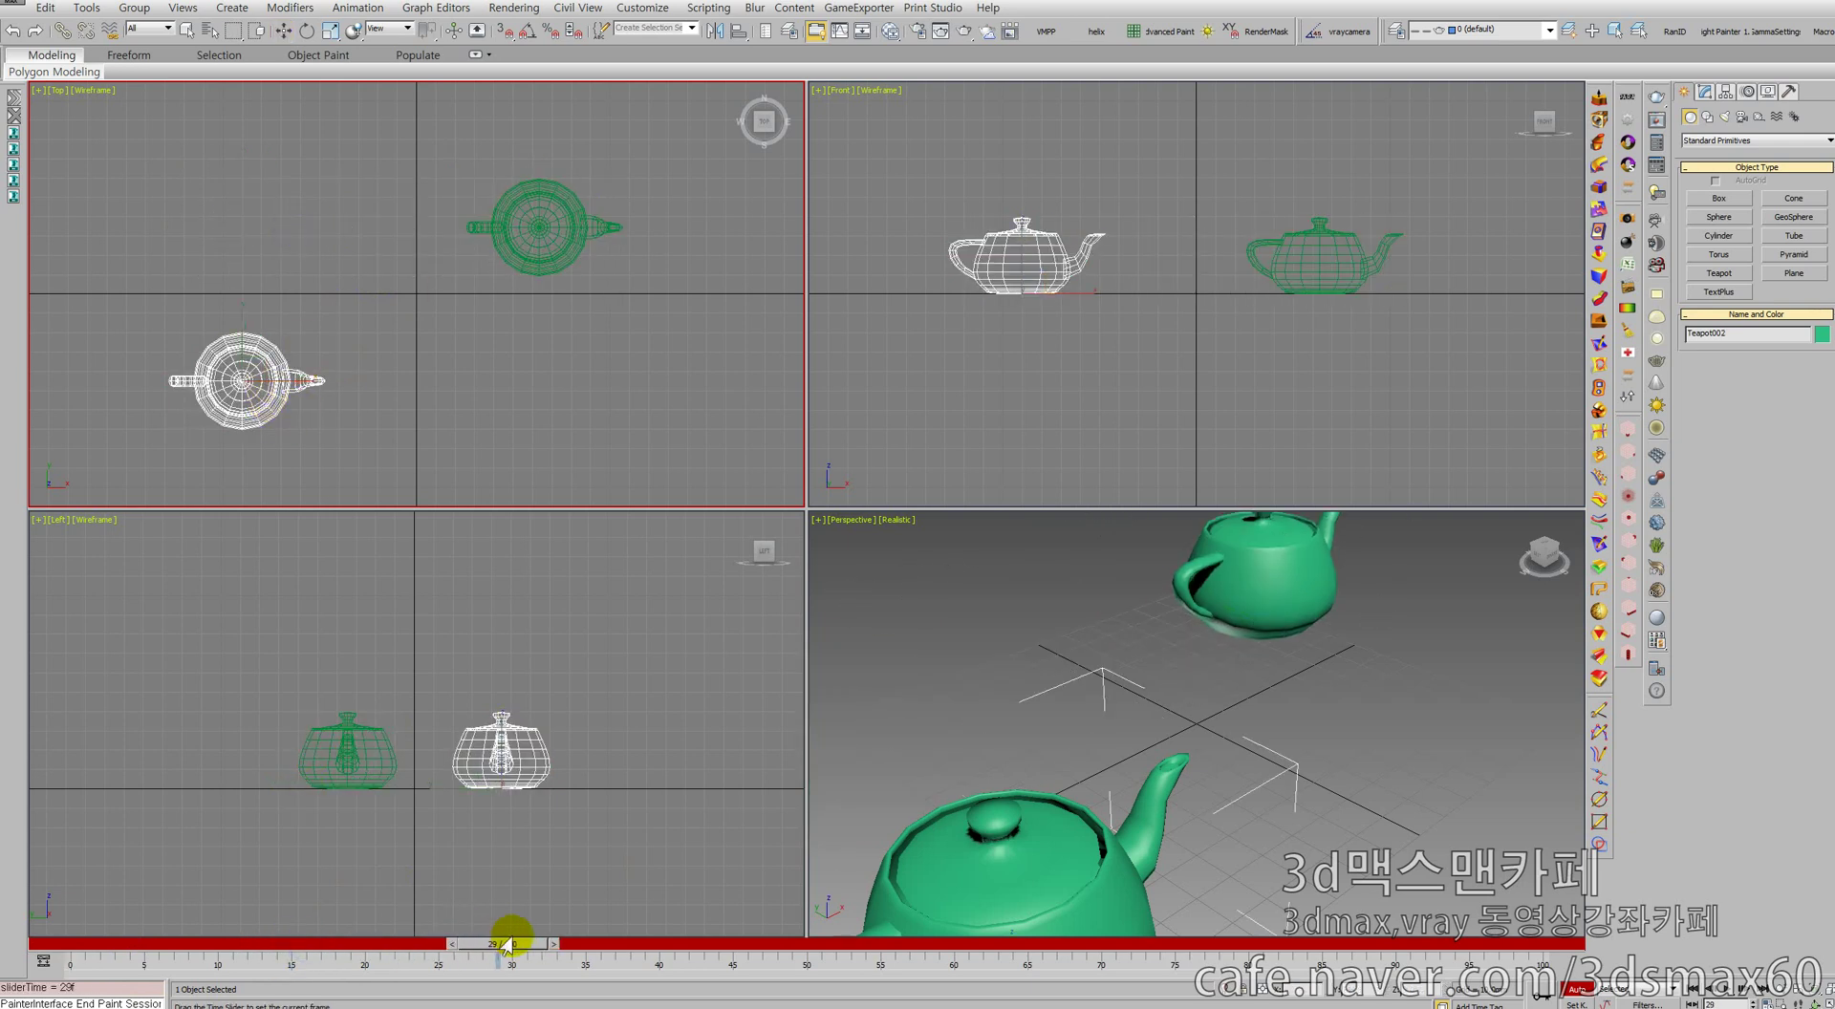
key("w")
left_click_drag(287, 381, 587, 373)
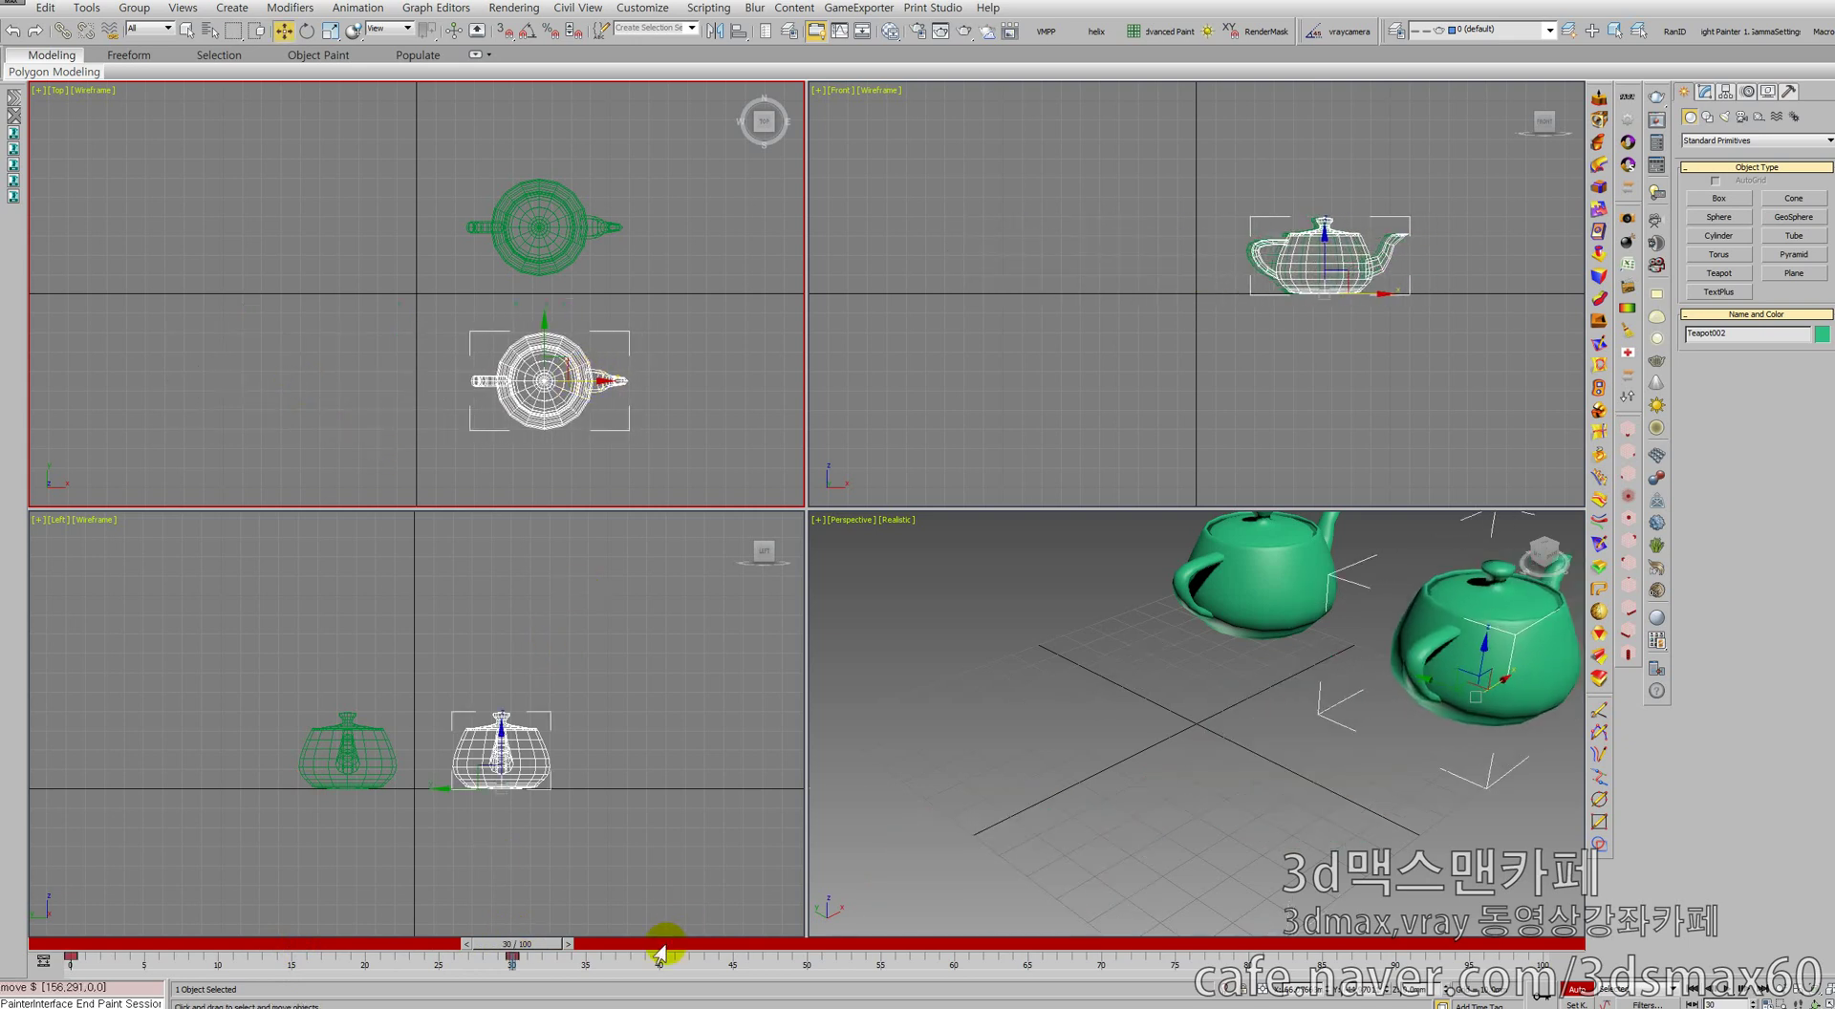
Scrub the timeline to frame 0 and back to frame 15 to compare both teapots' motion, and select the lower teapot's frame 0 key
left_click_drag(564, 951, 29, 961)
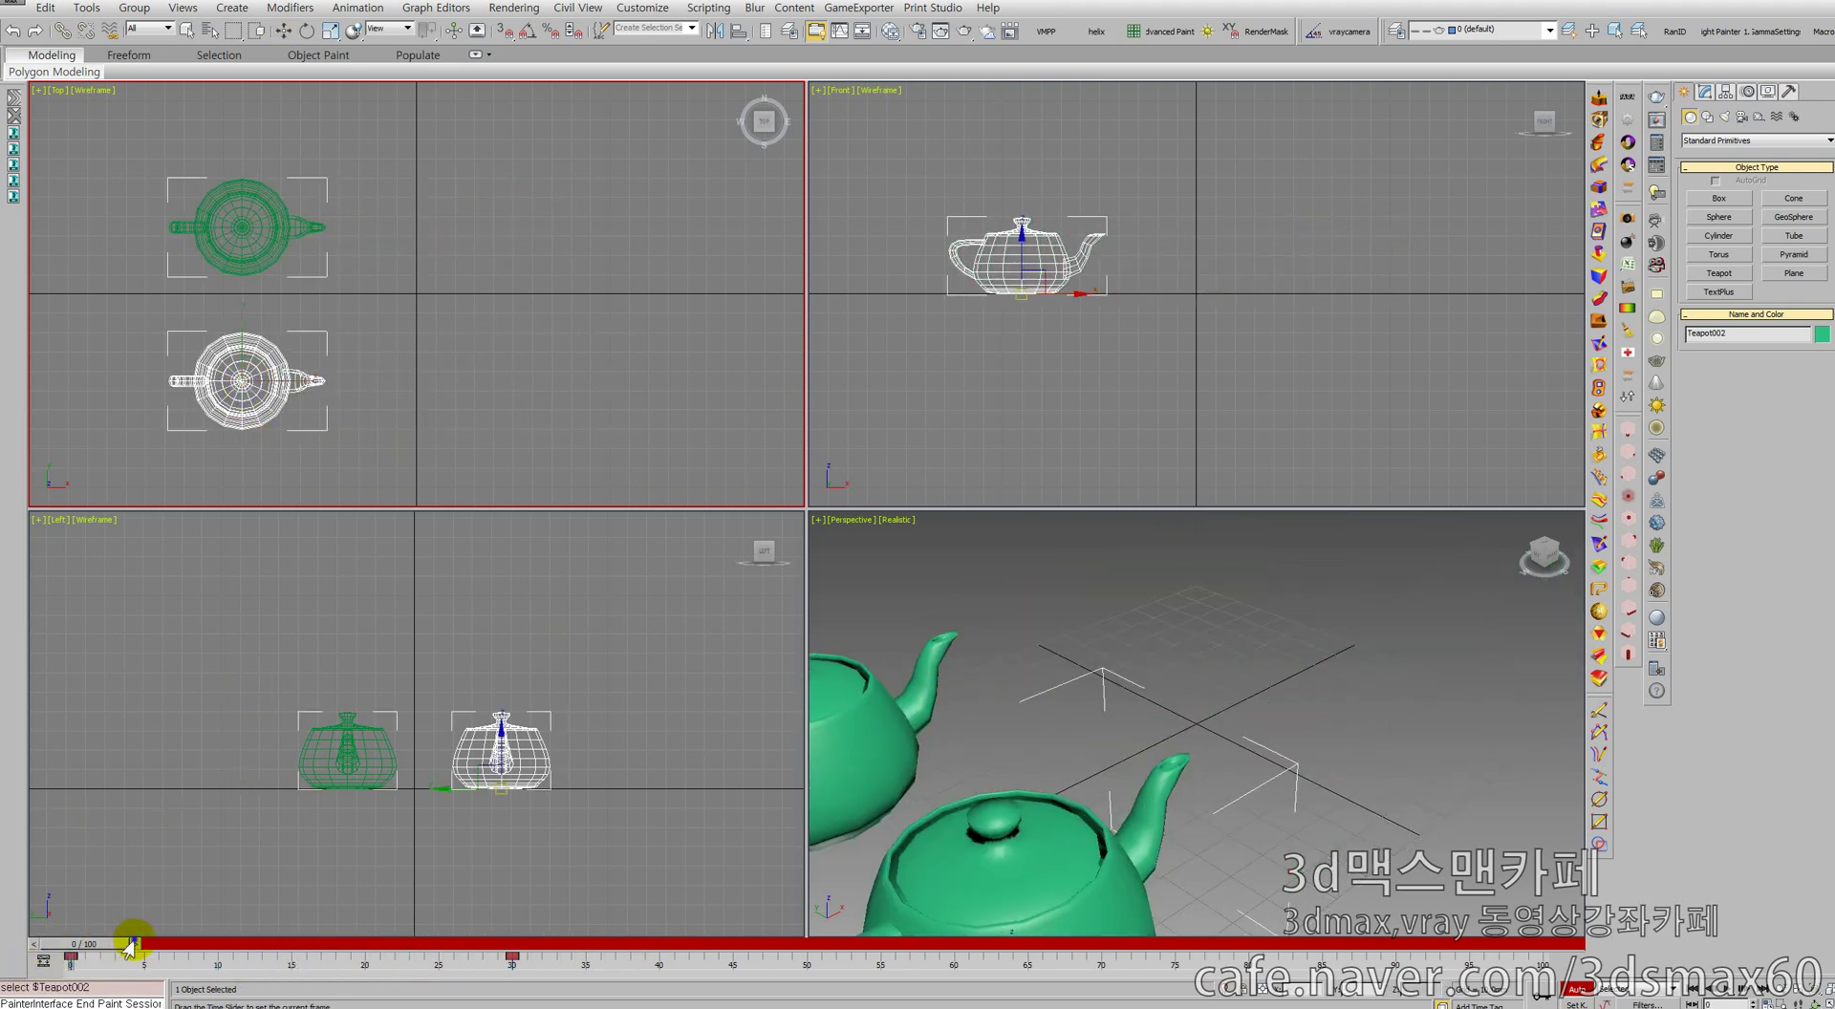
left_click_drag(131, 941, 314, 942)
key("w")
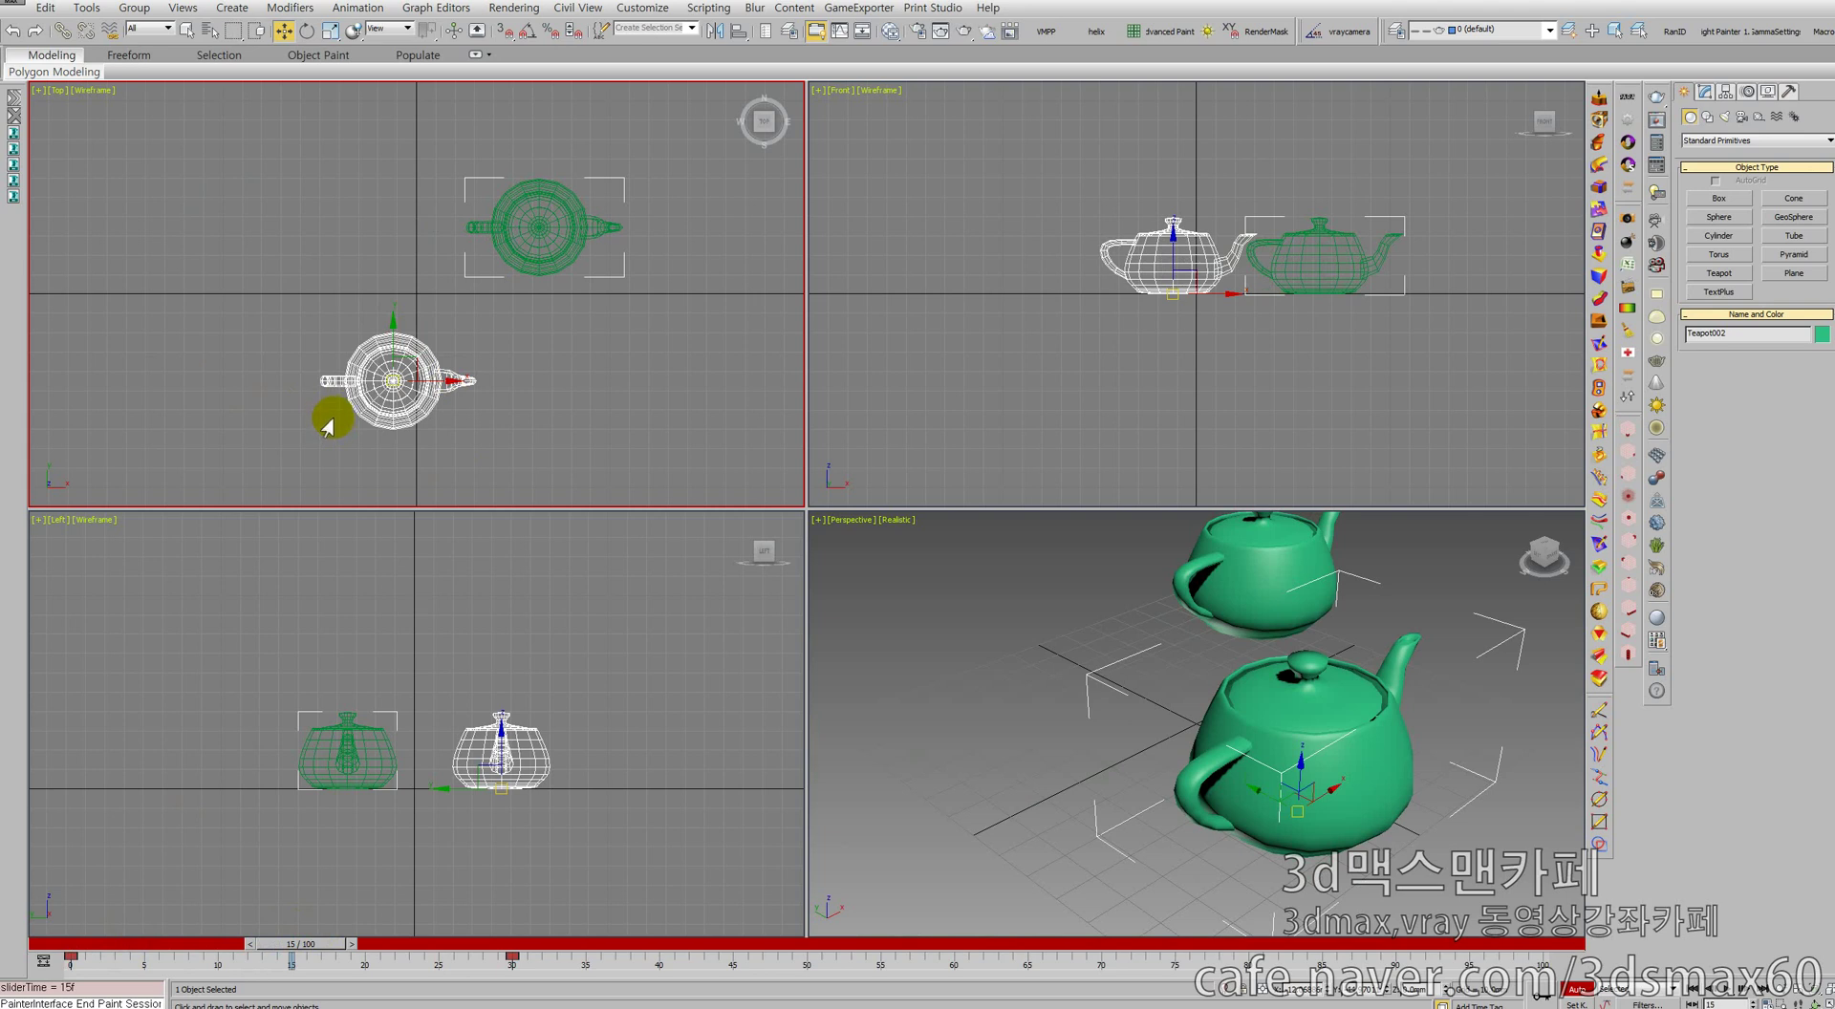
middle_click_drag(979, 619, 961, 675)
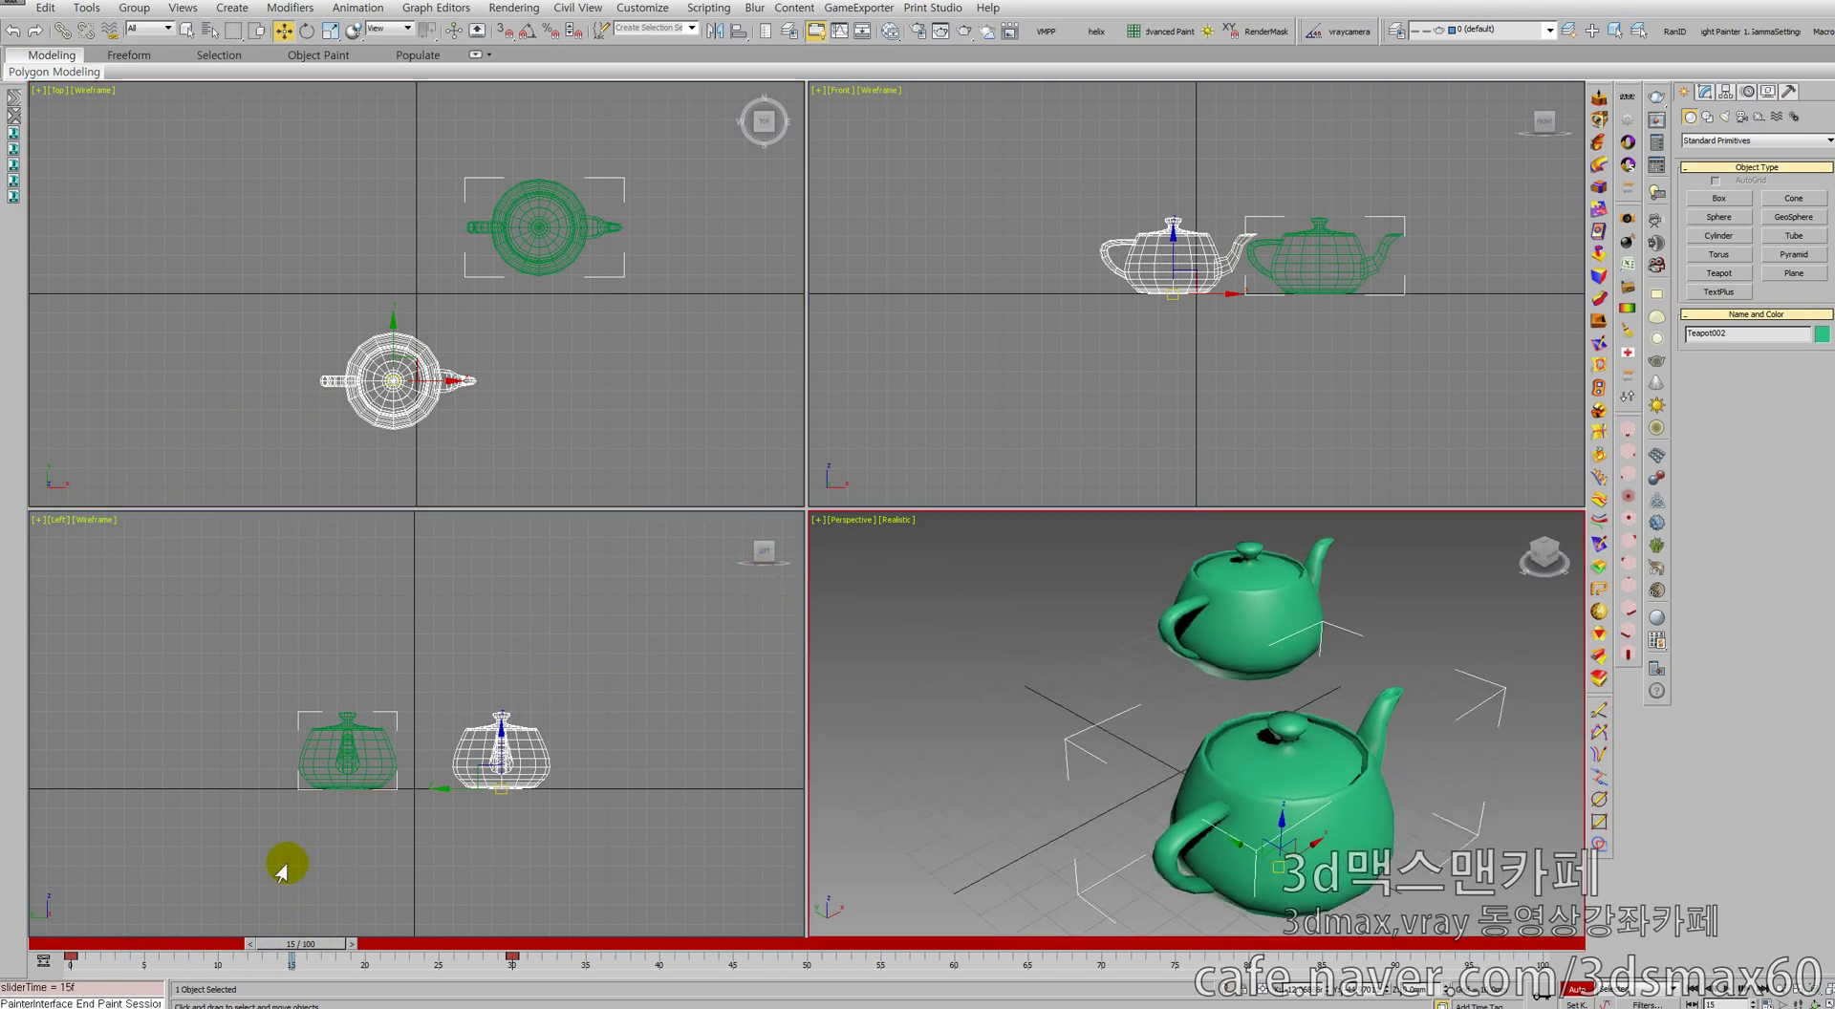
left_click(72, 959)
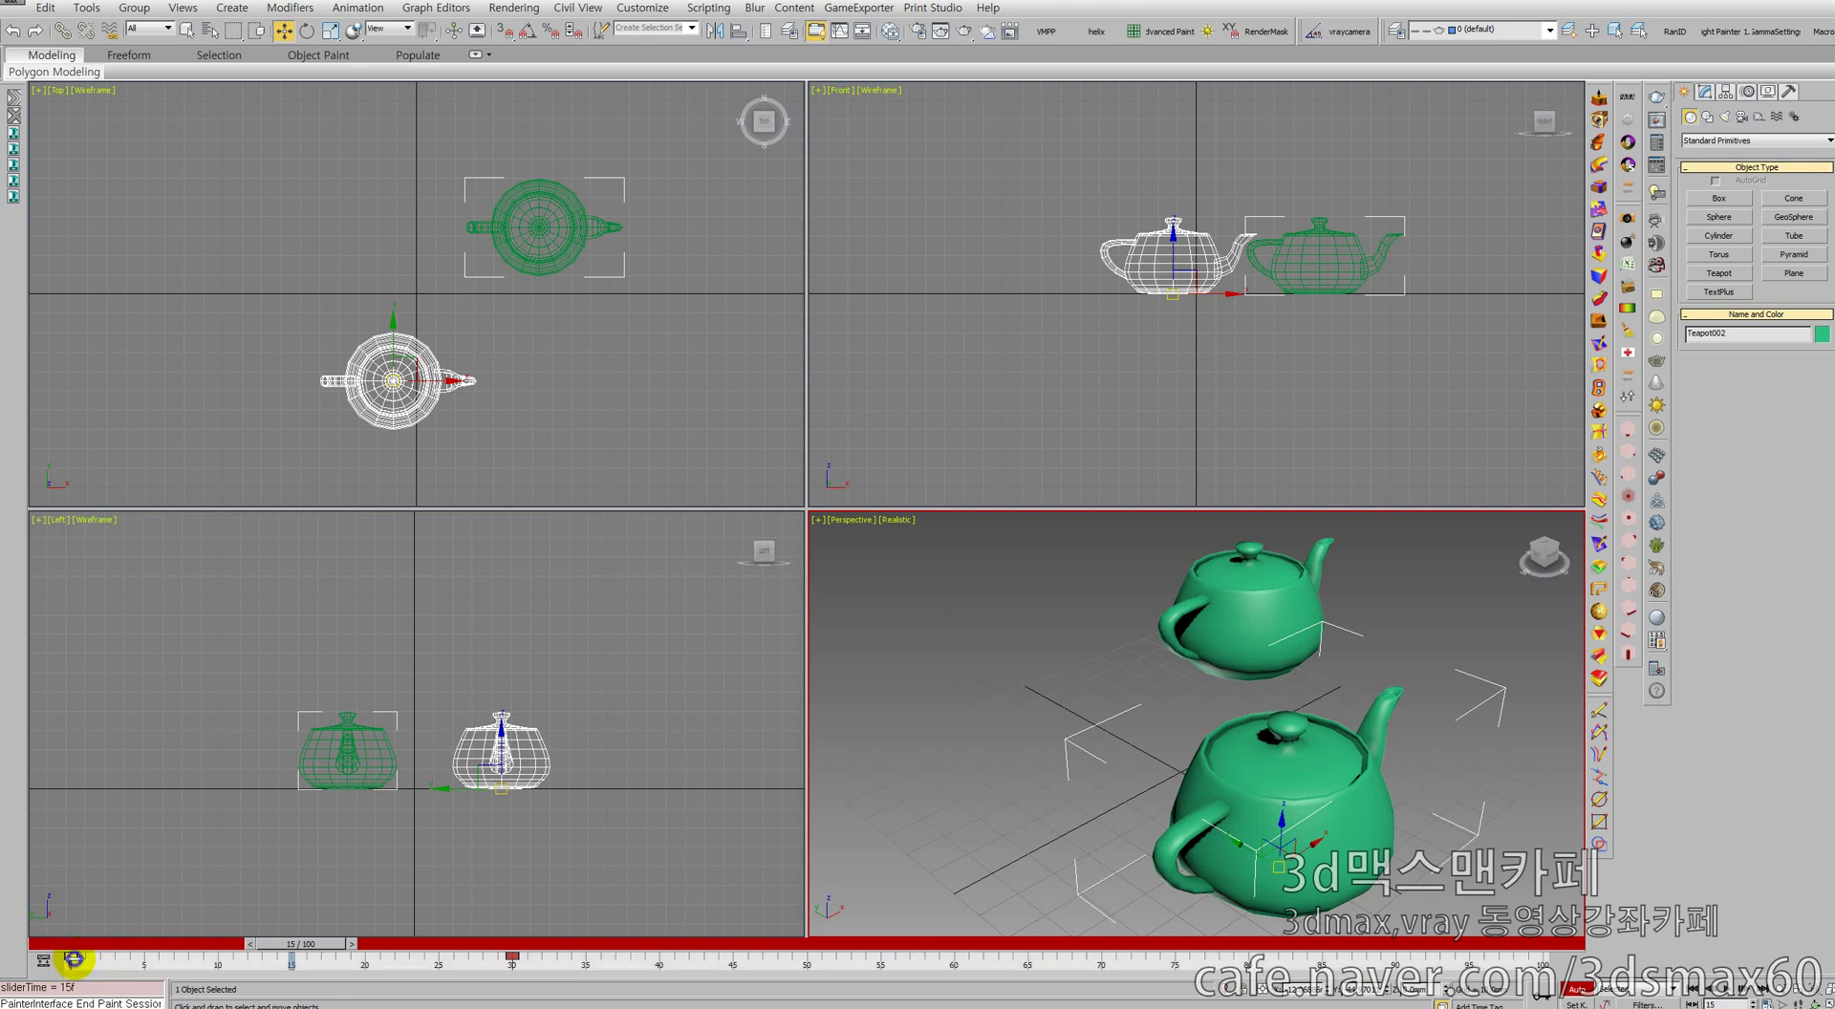
Reset to an empty scene without saving the changes
middle_click(332, 687)
key("ctrl+r")
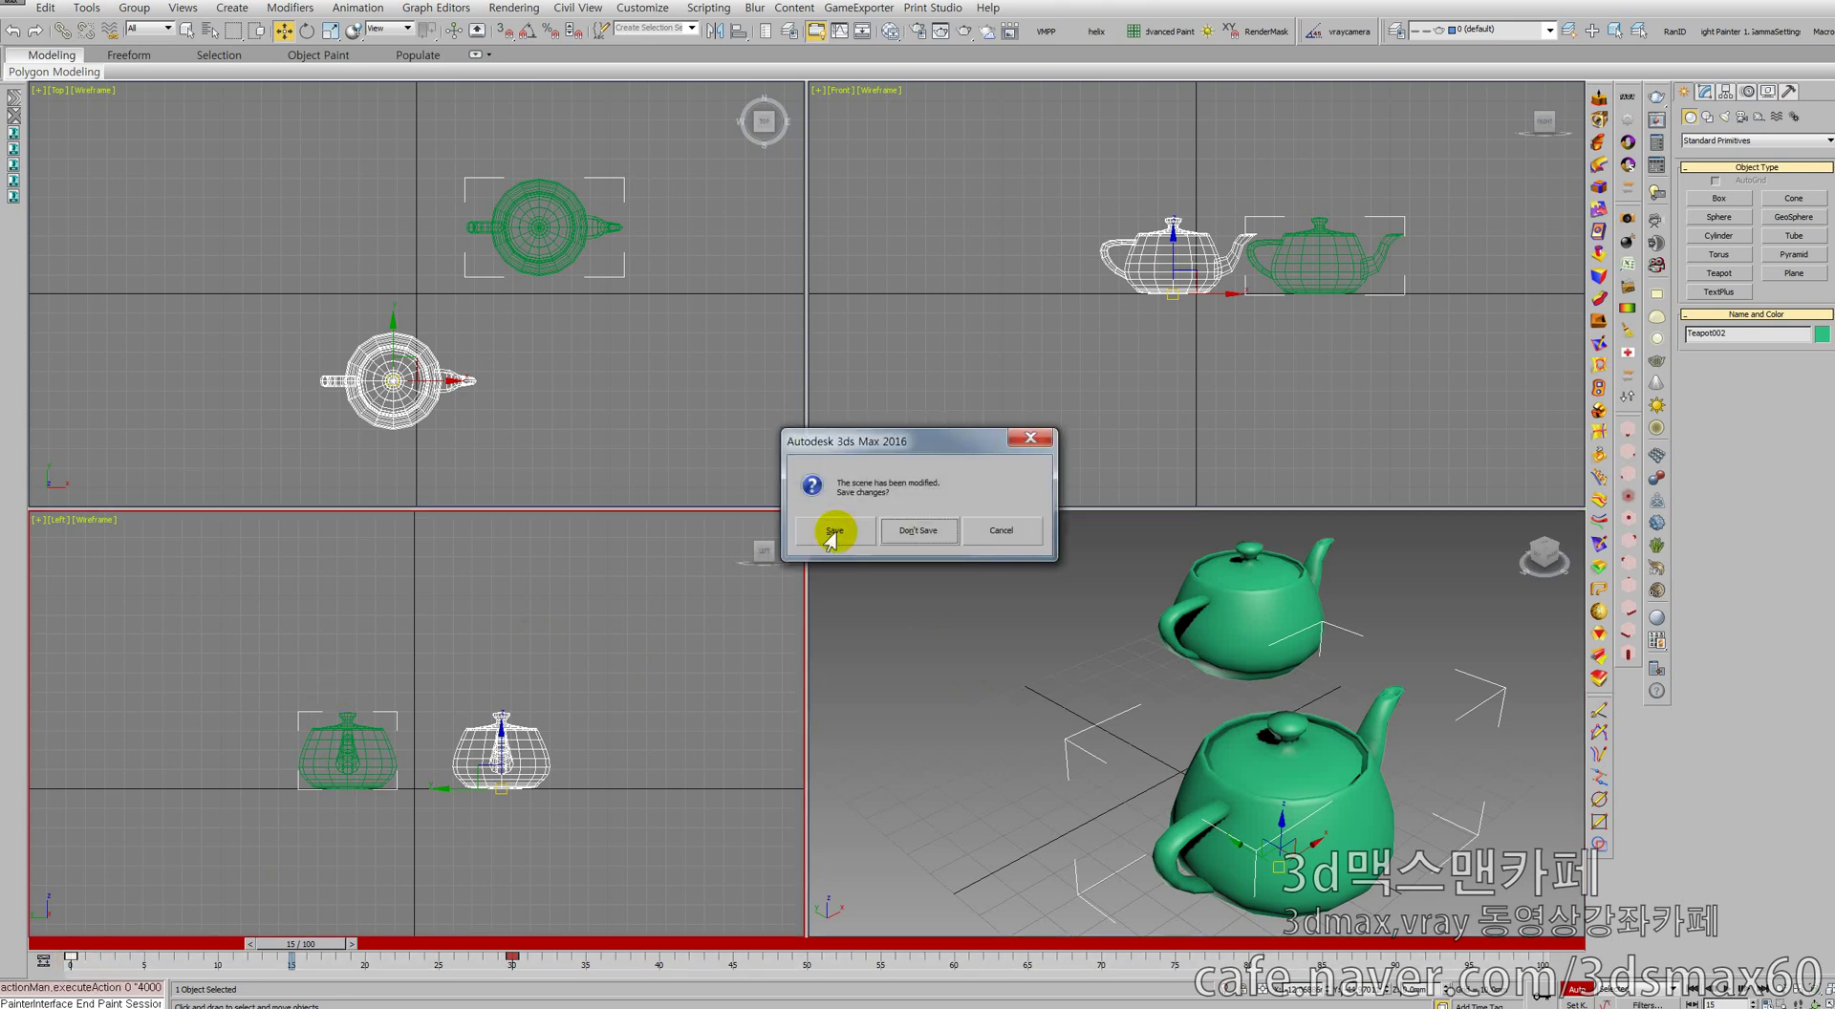
key("n")
key("y")
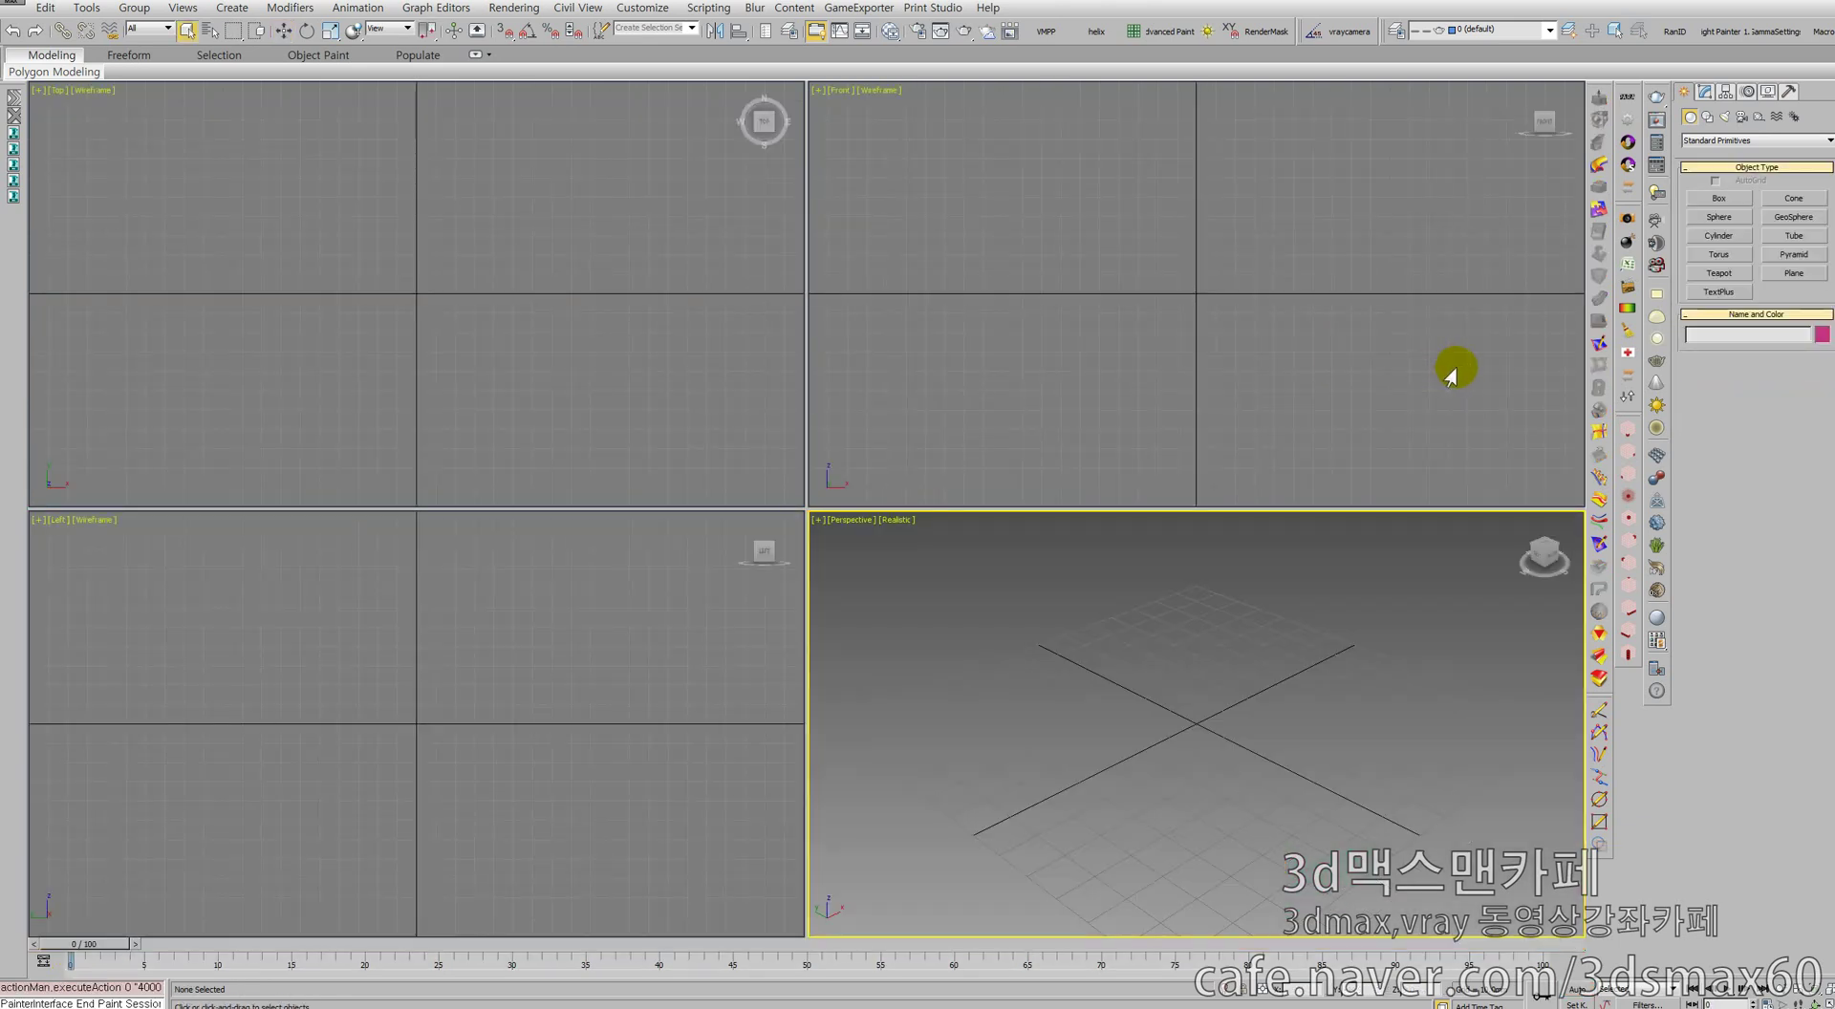
Create a teapot with a radius of about 25 mm above and left of the origin in the Top view, and switch to Move
left_click(1719, 274)
mouse_move(315, 161)
left_mouse_down()
mouse_move(319, 231)
mouse_move(316, 189)
left_mouse_up()
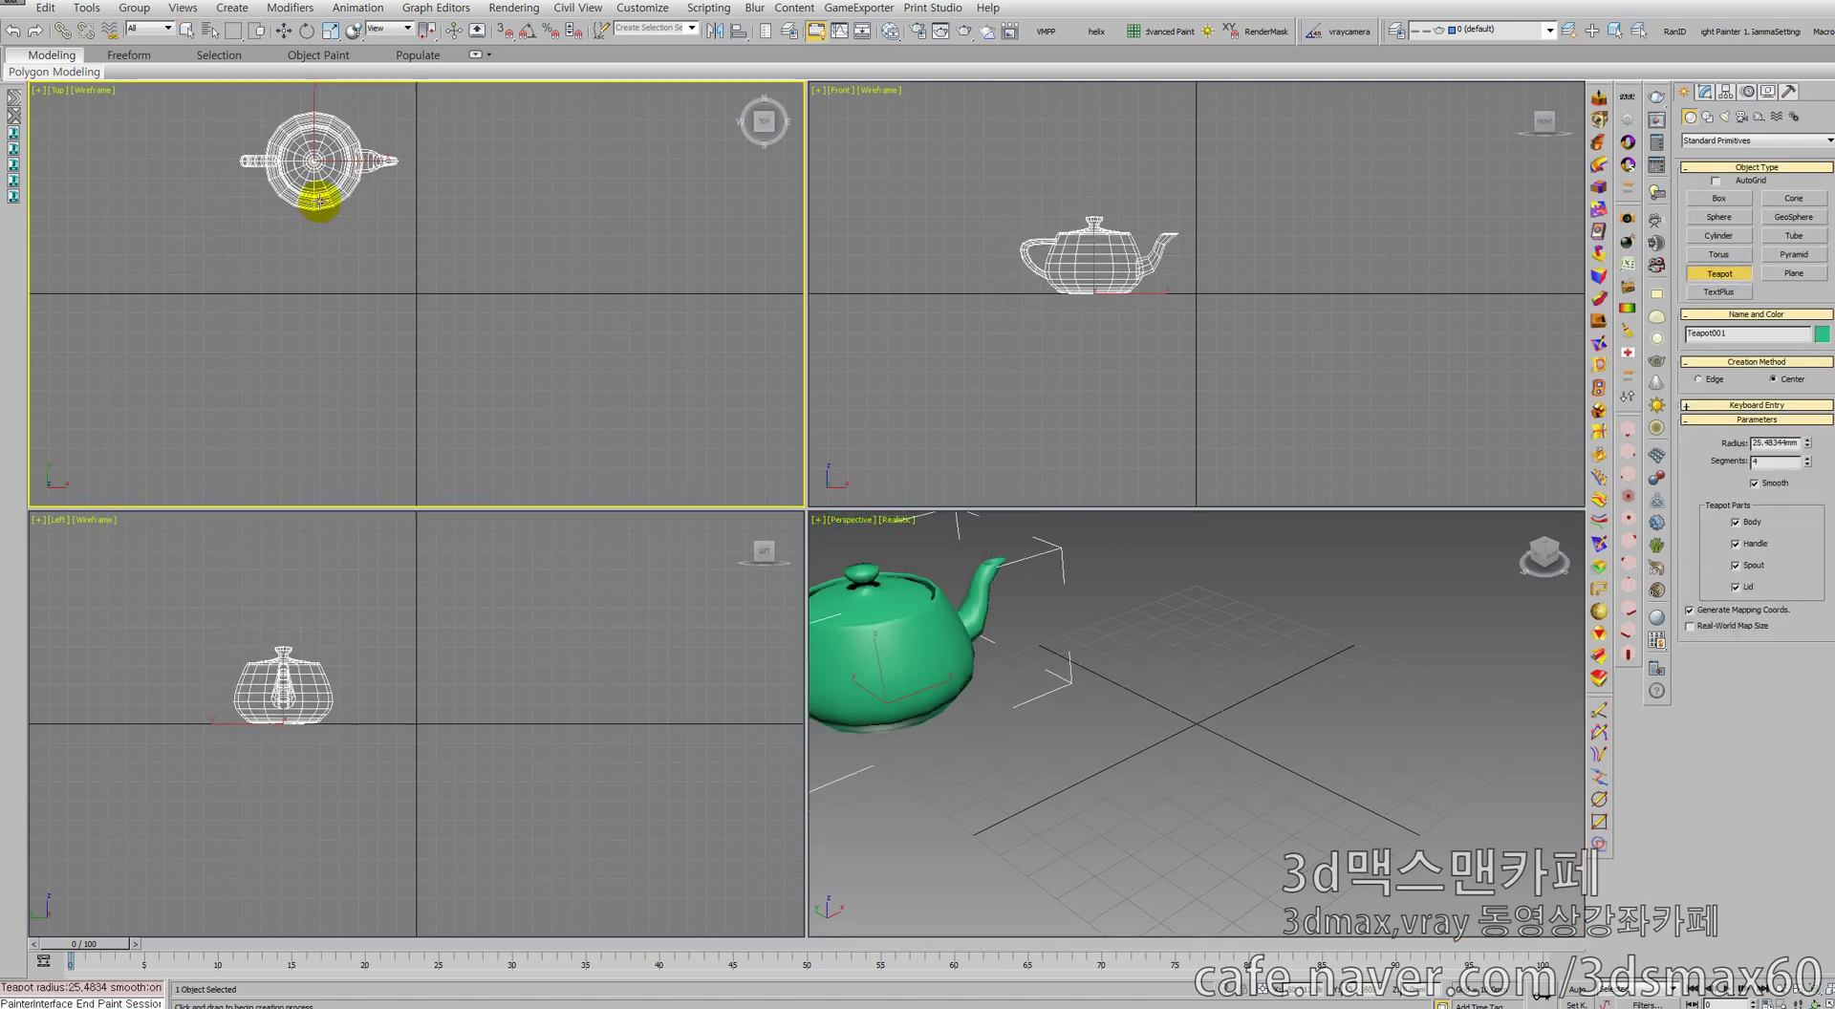
right_click(315, 153)
right_click(317, 156)
left_click(334, 187)
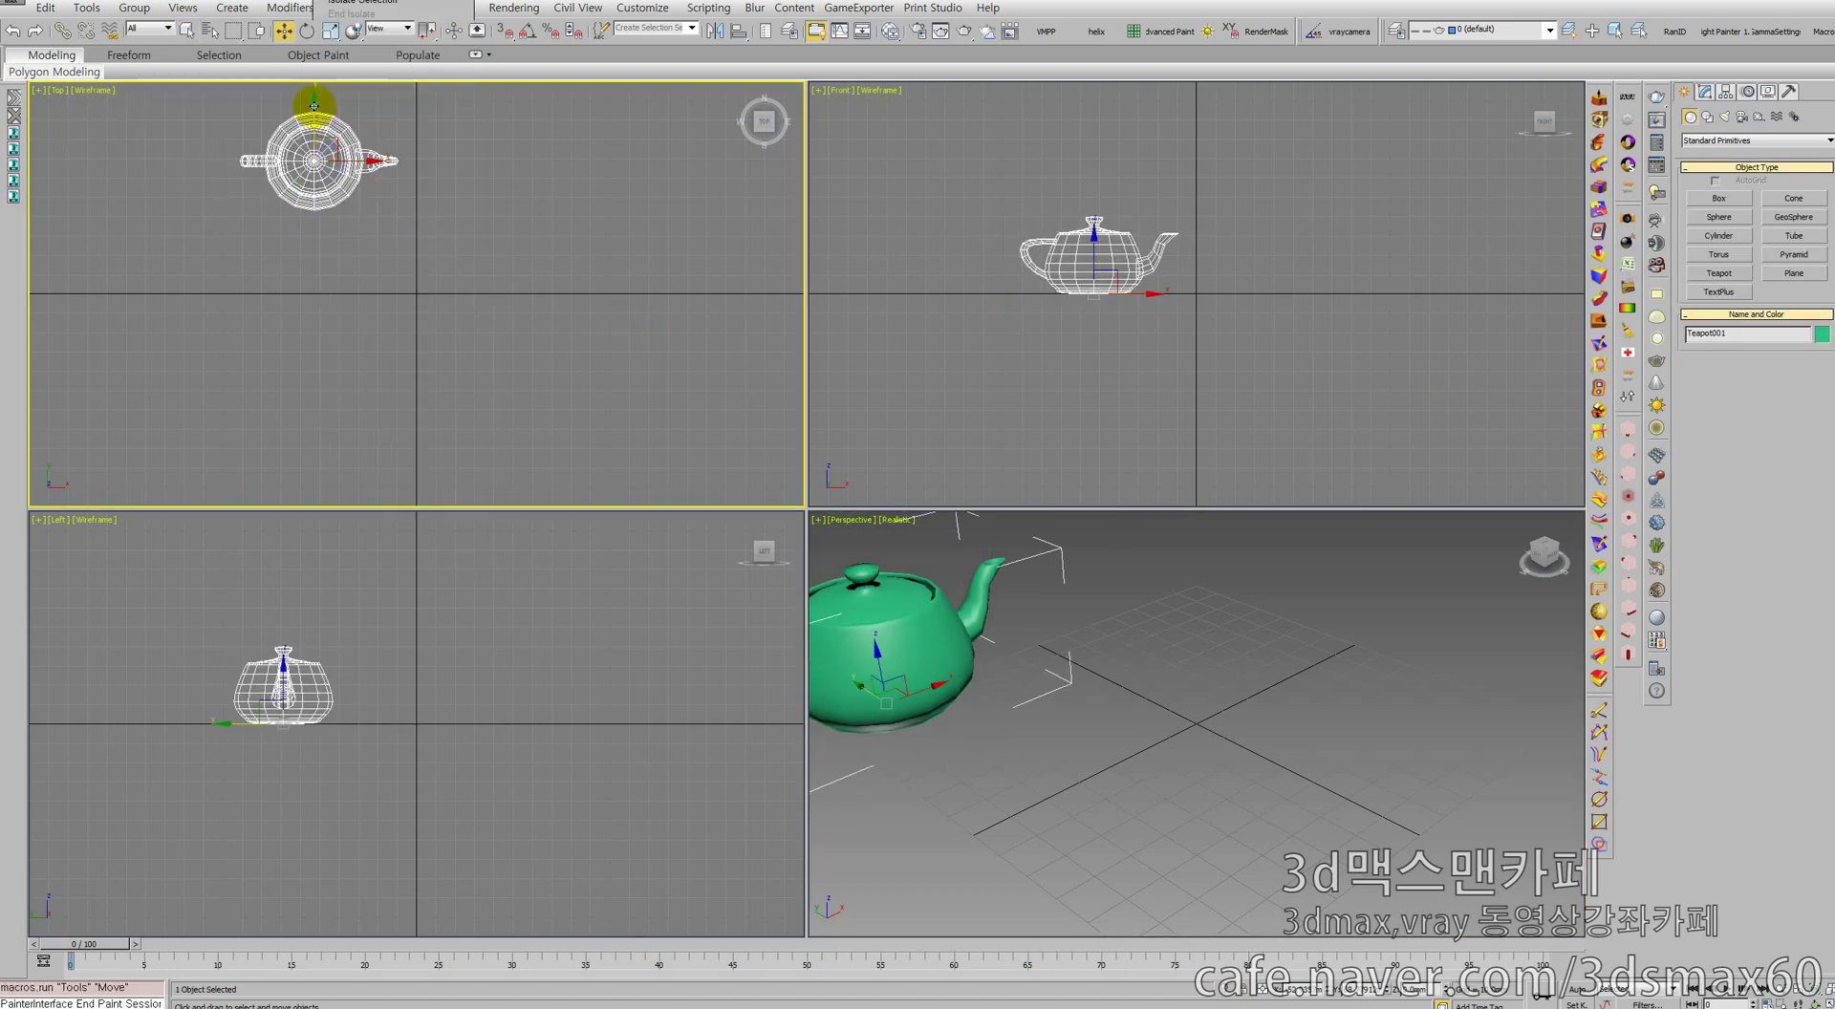
Clone the teapot as one copy about 80 mm straight down in the Top view
left_click_drag(313, 105, 315, 258, "shift")
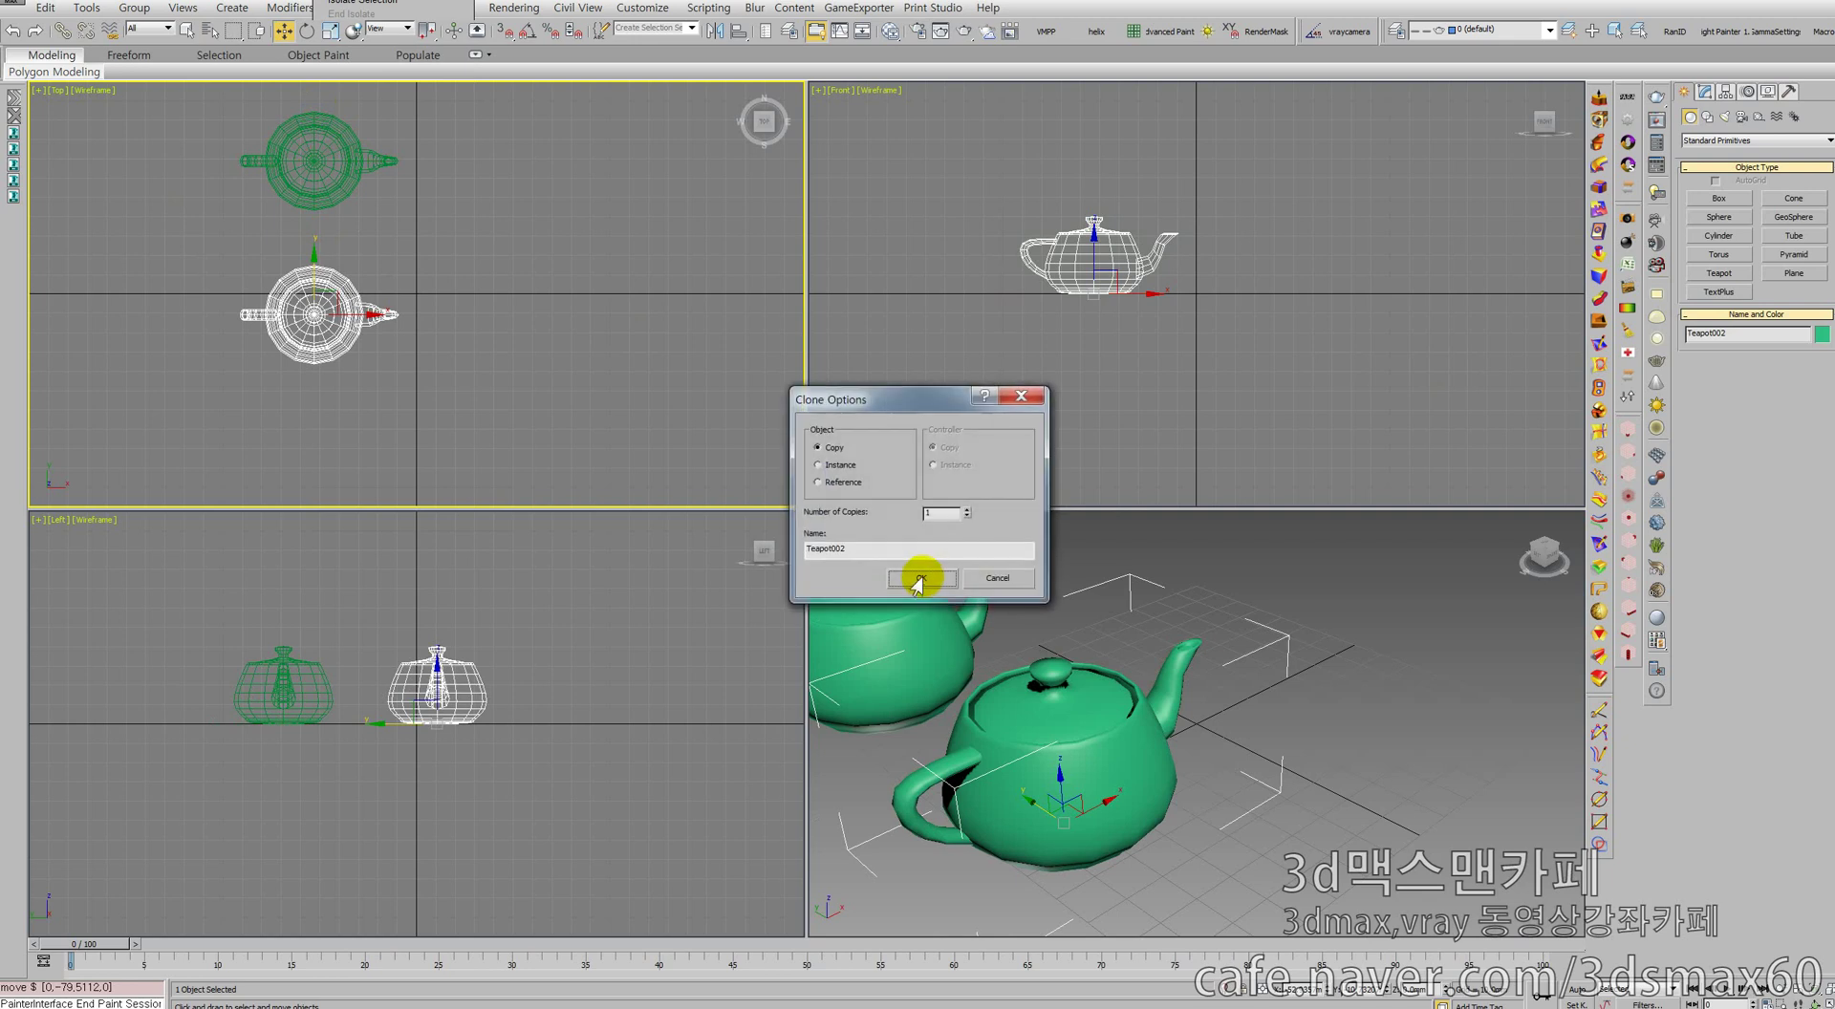
left_click(921, 577)
middle_click_drag(386, 304, 409, 393)
Turn on Set Key mode, set a key for both teapots at frame 0, and deselect them
mouse_move(466, 435)
left_mouse_down()
mouse_move(340, 211)
mouse_move(271, 187)
left_mouse_up()
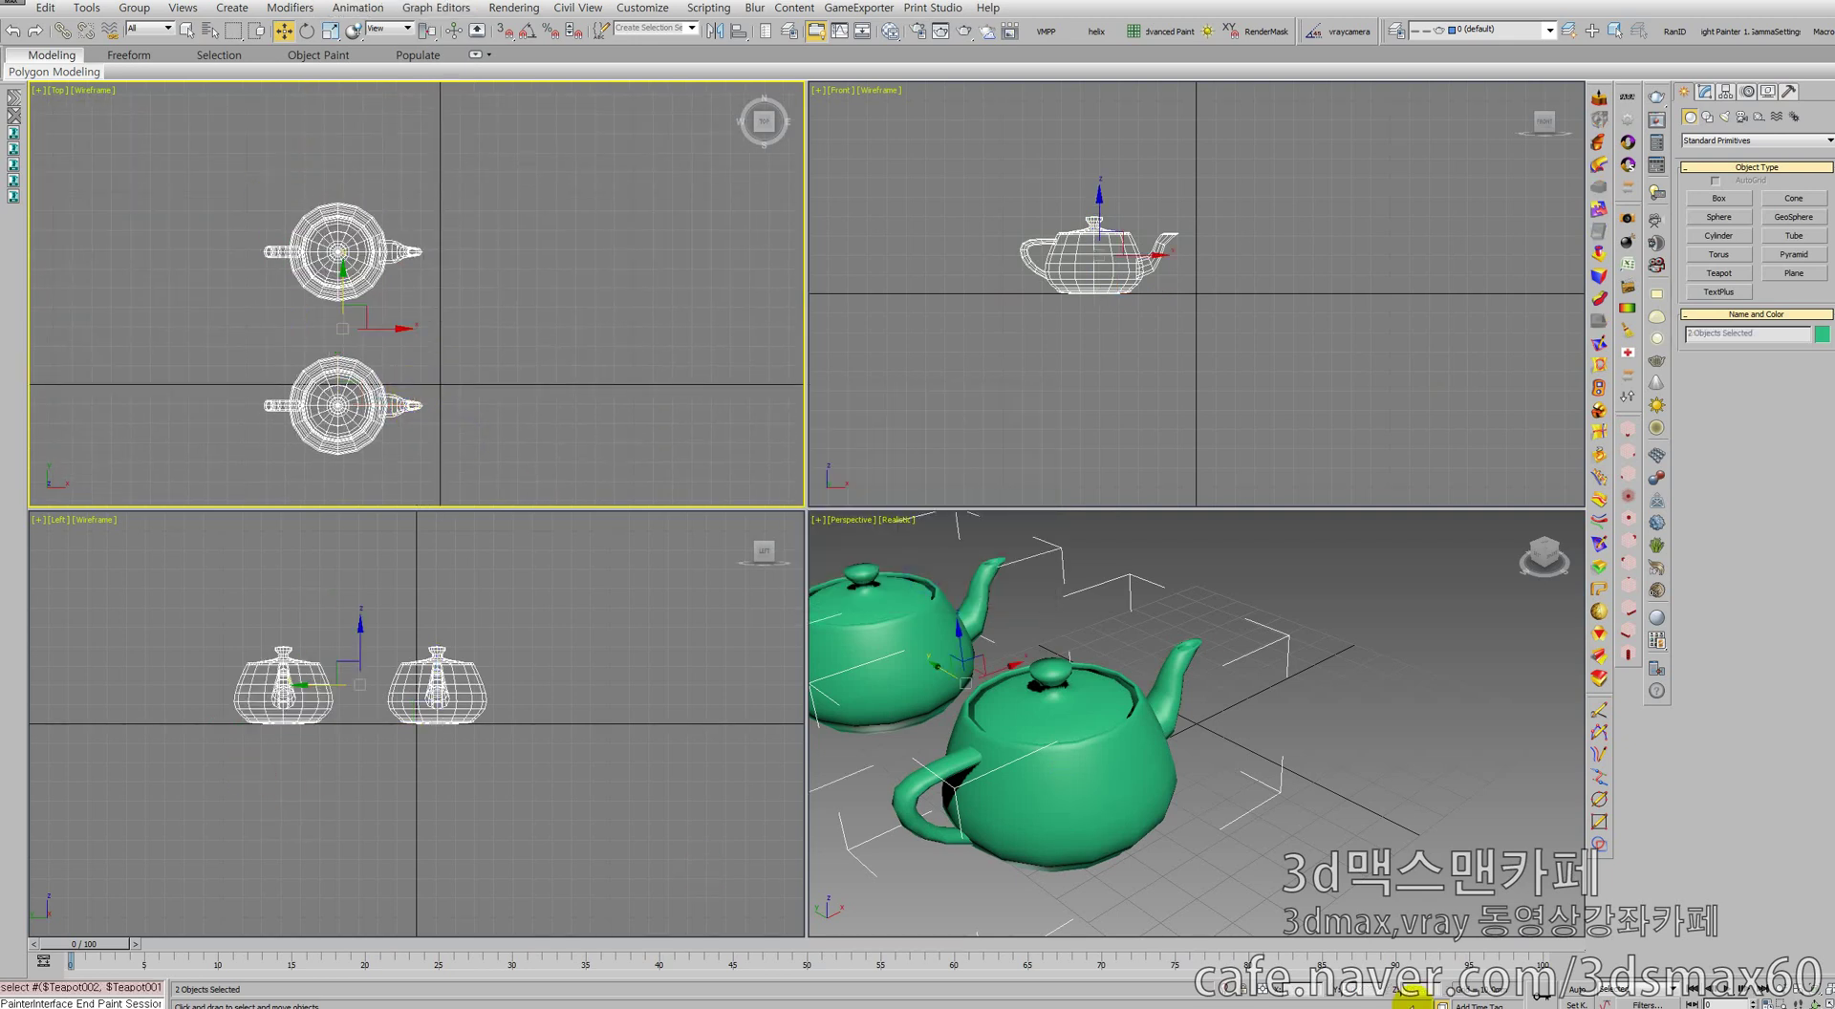
left_click(1578, 990)
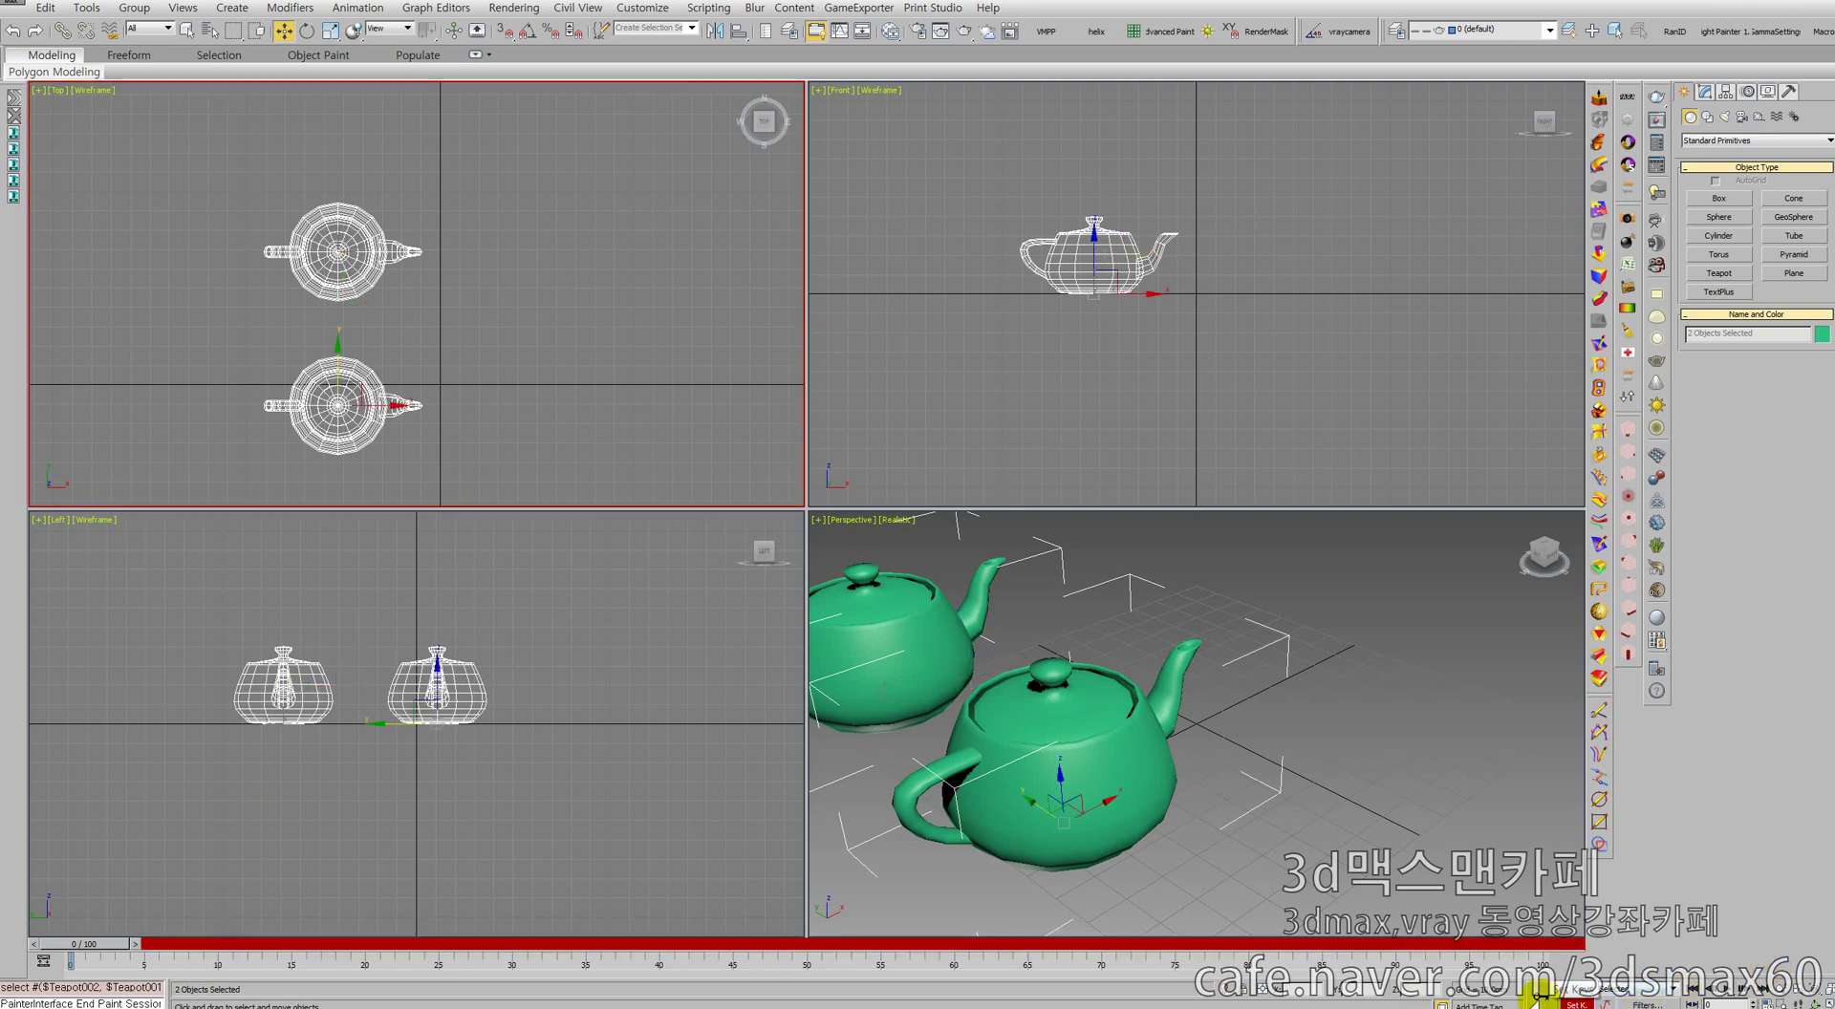
left_click(1539, 1001)
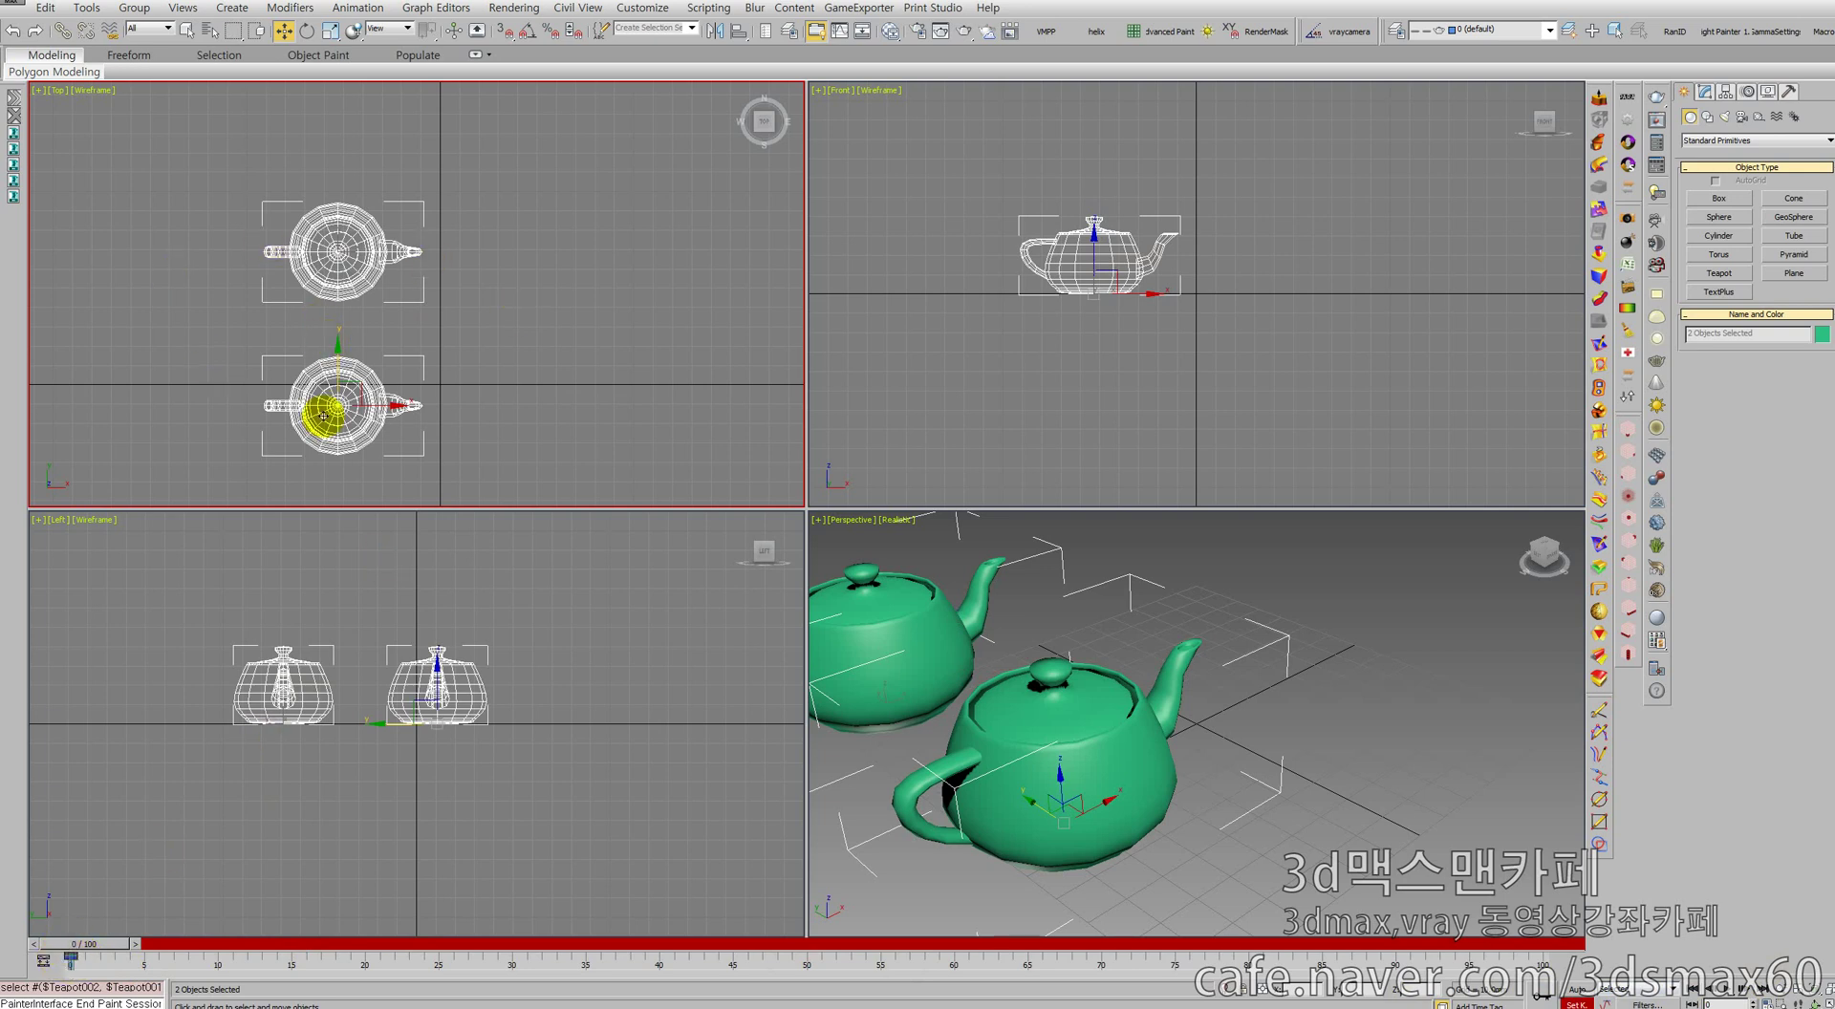
left_click_drag(93, 946, 43, 854)
key("w")
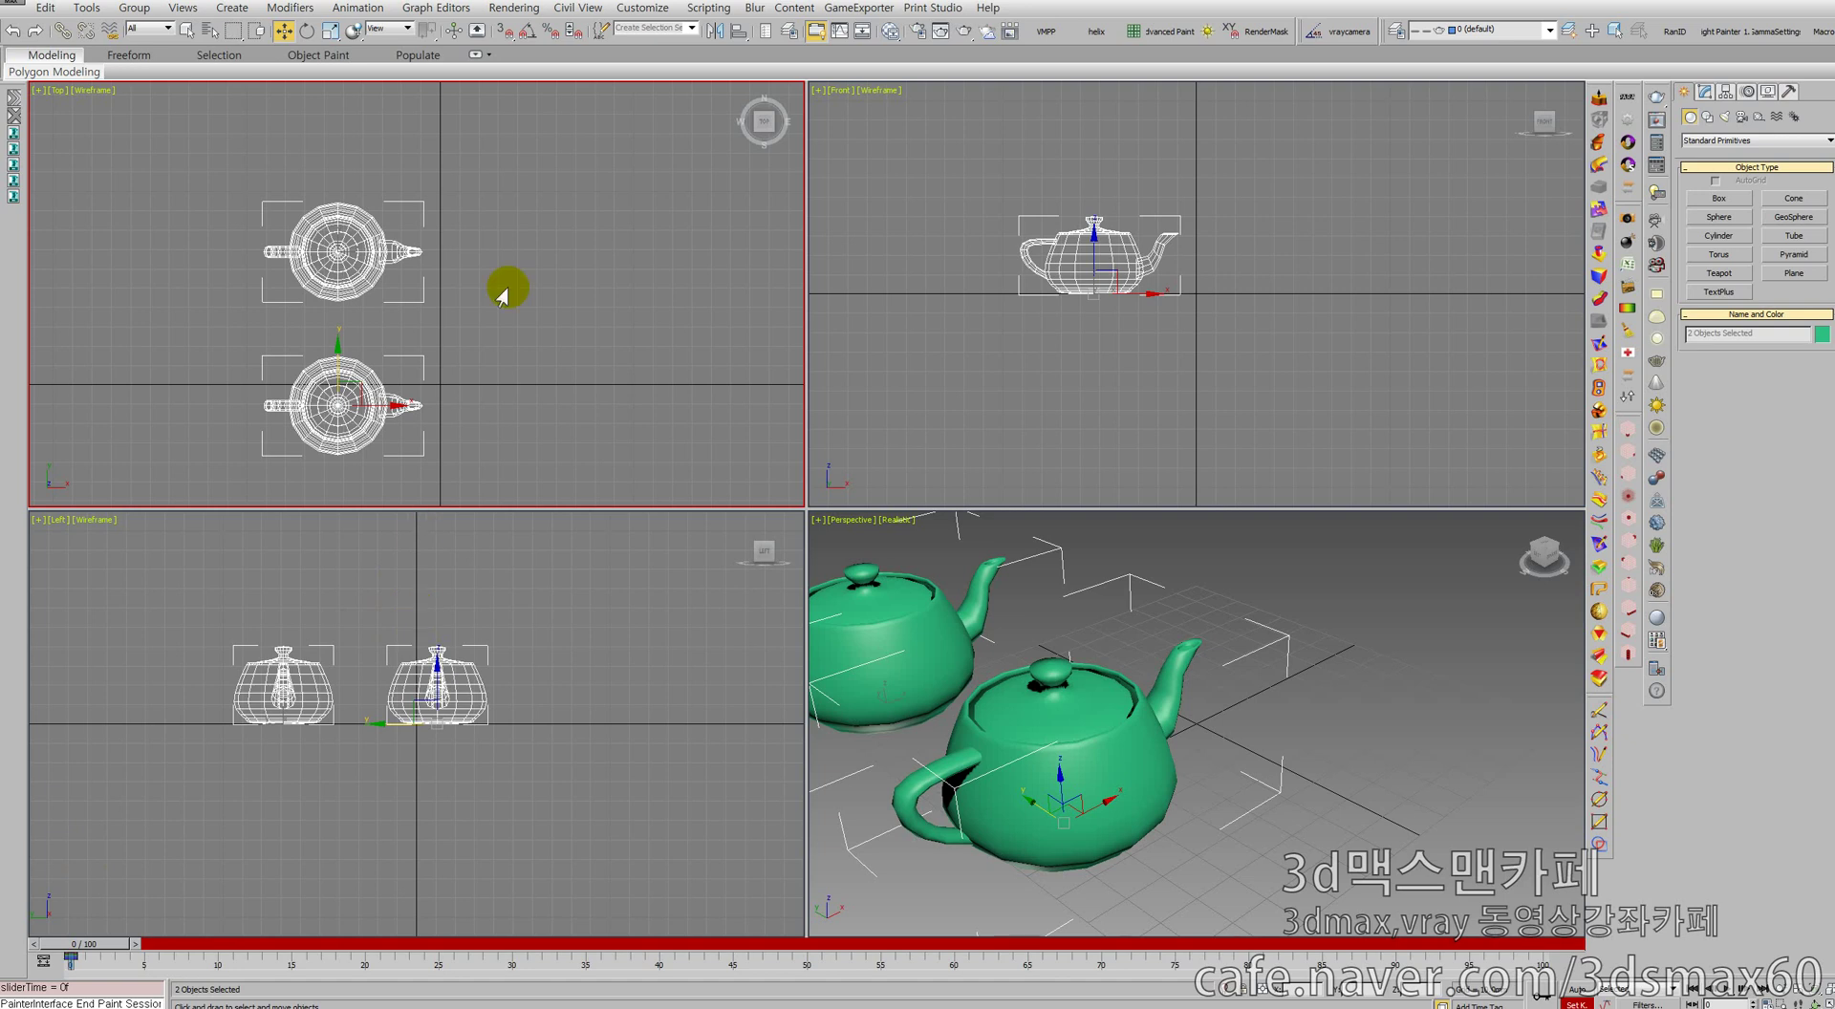
left_click(503, 231)
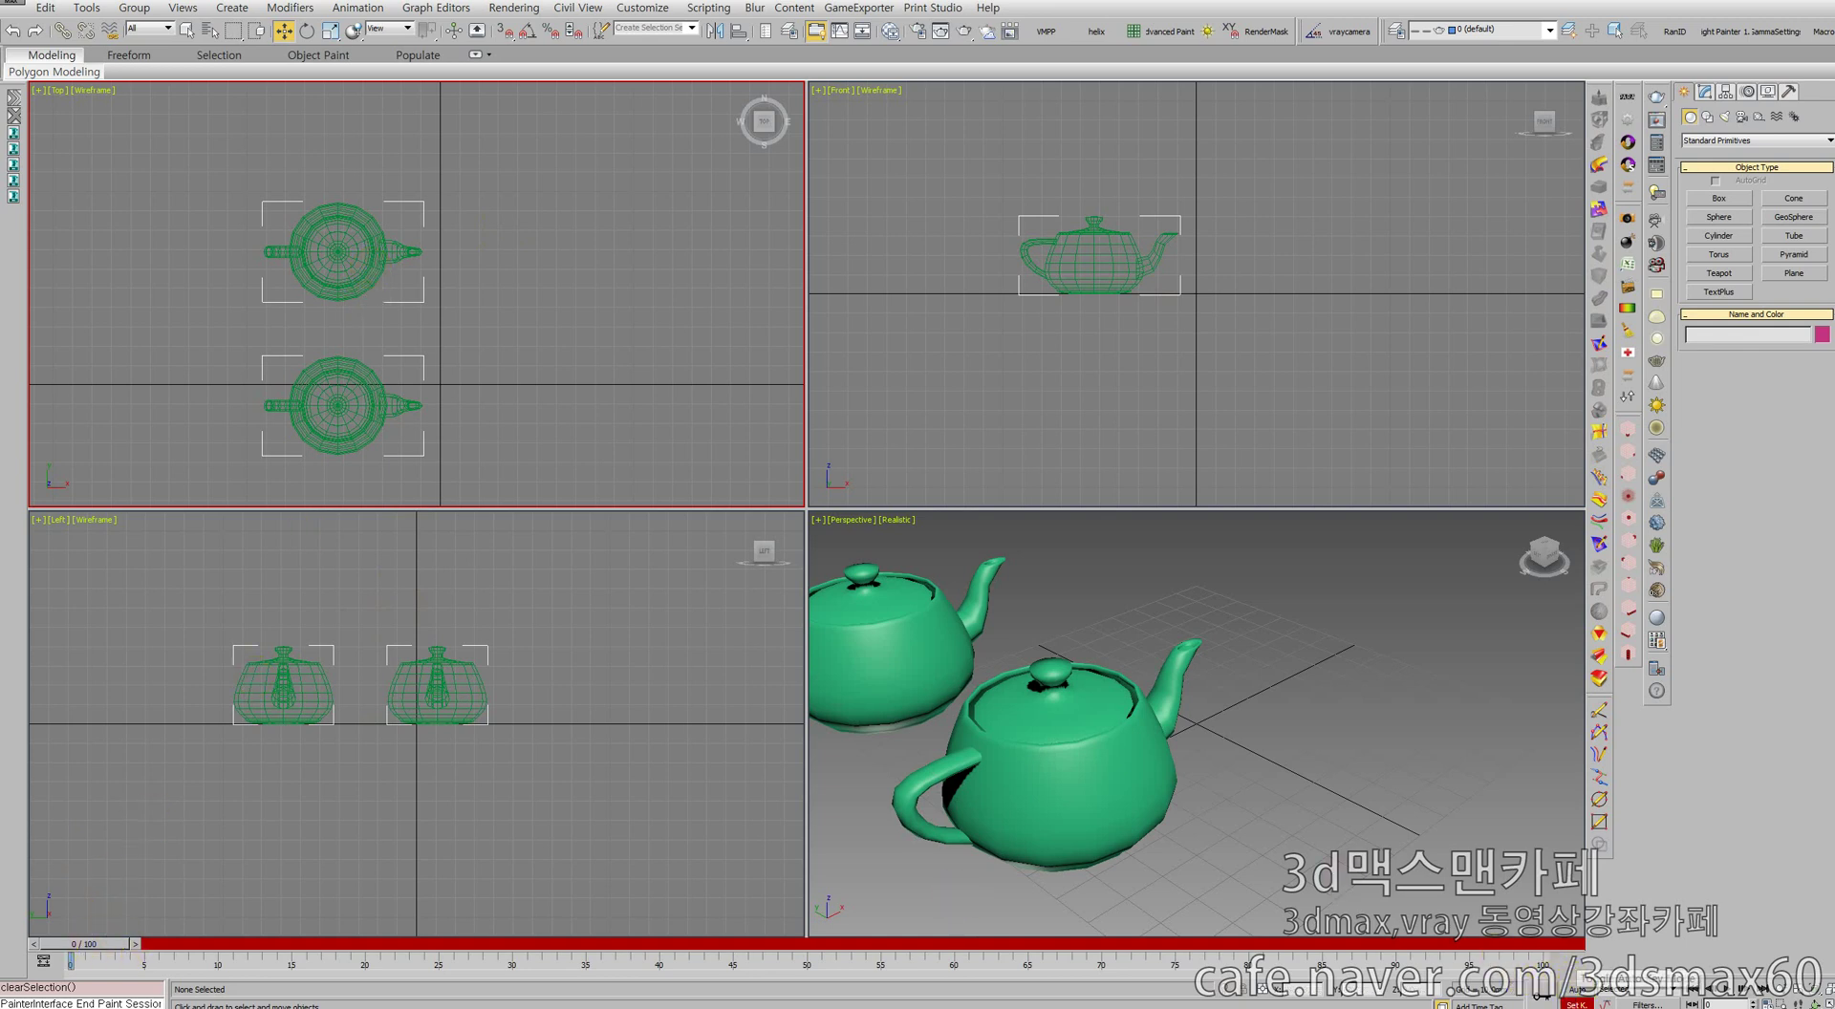
Turn on Auto Key and, at frame 15, move only the upper teapot about 236 mm along positive X in the Top view
left_click(1572, 991)
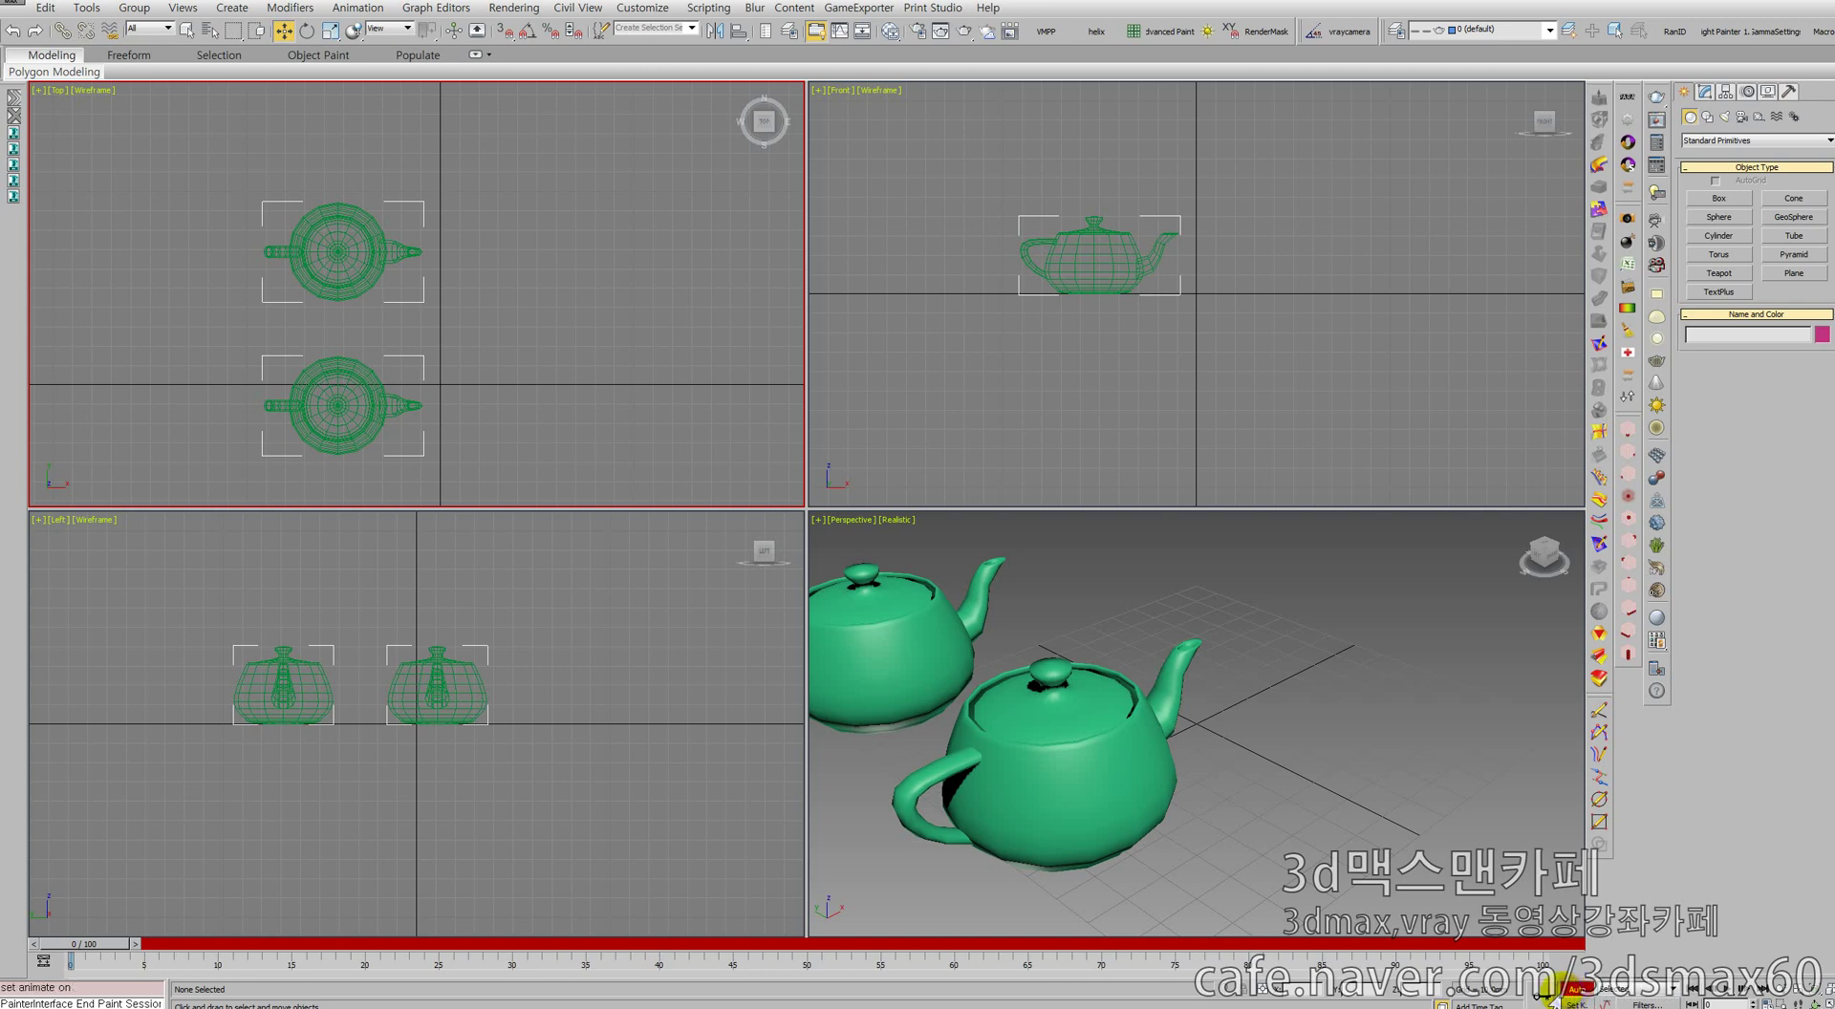
left_click_drag(111, 943, 302, 944)
left_click(320, 234)
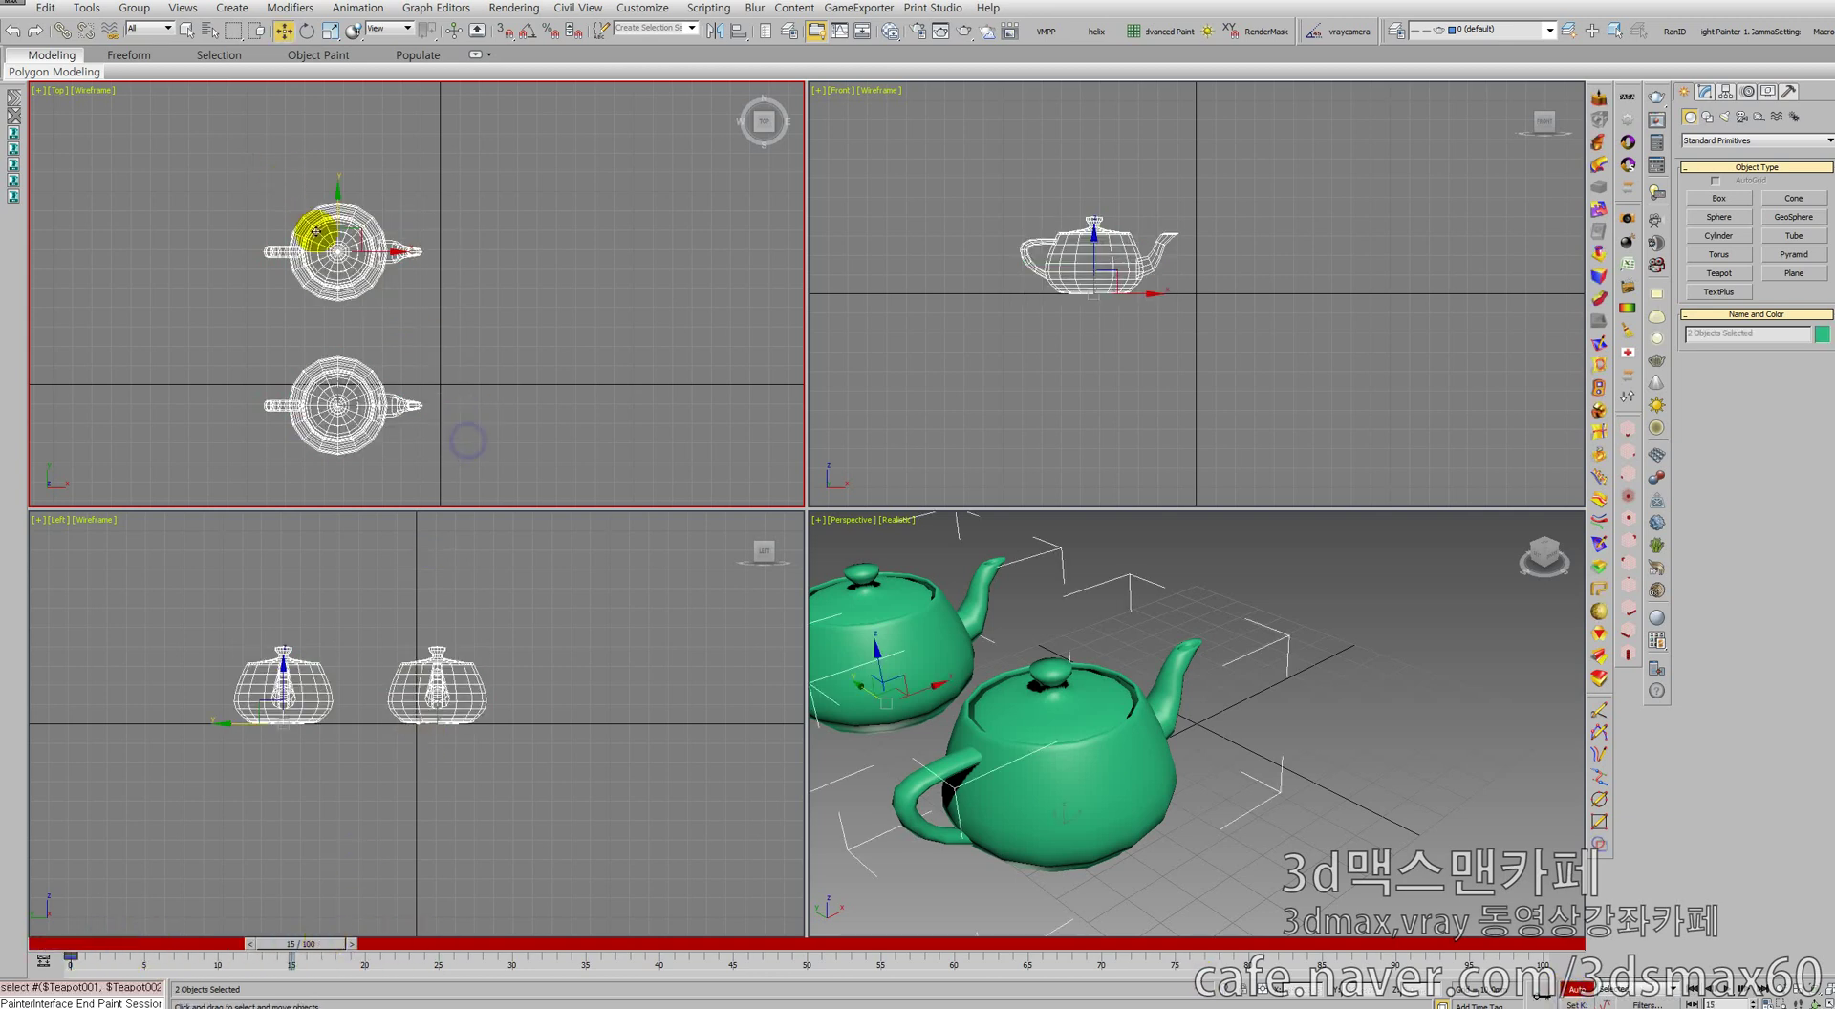
left_click(410, 281)
scroll(386, 257, "down", 2)
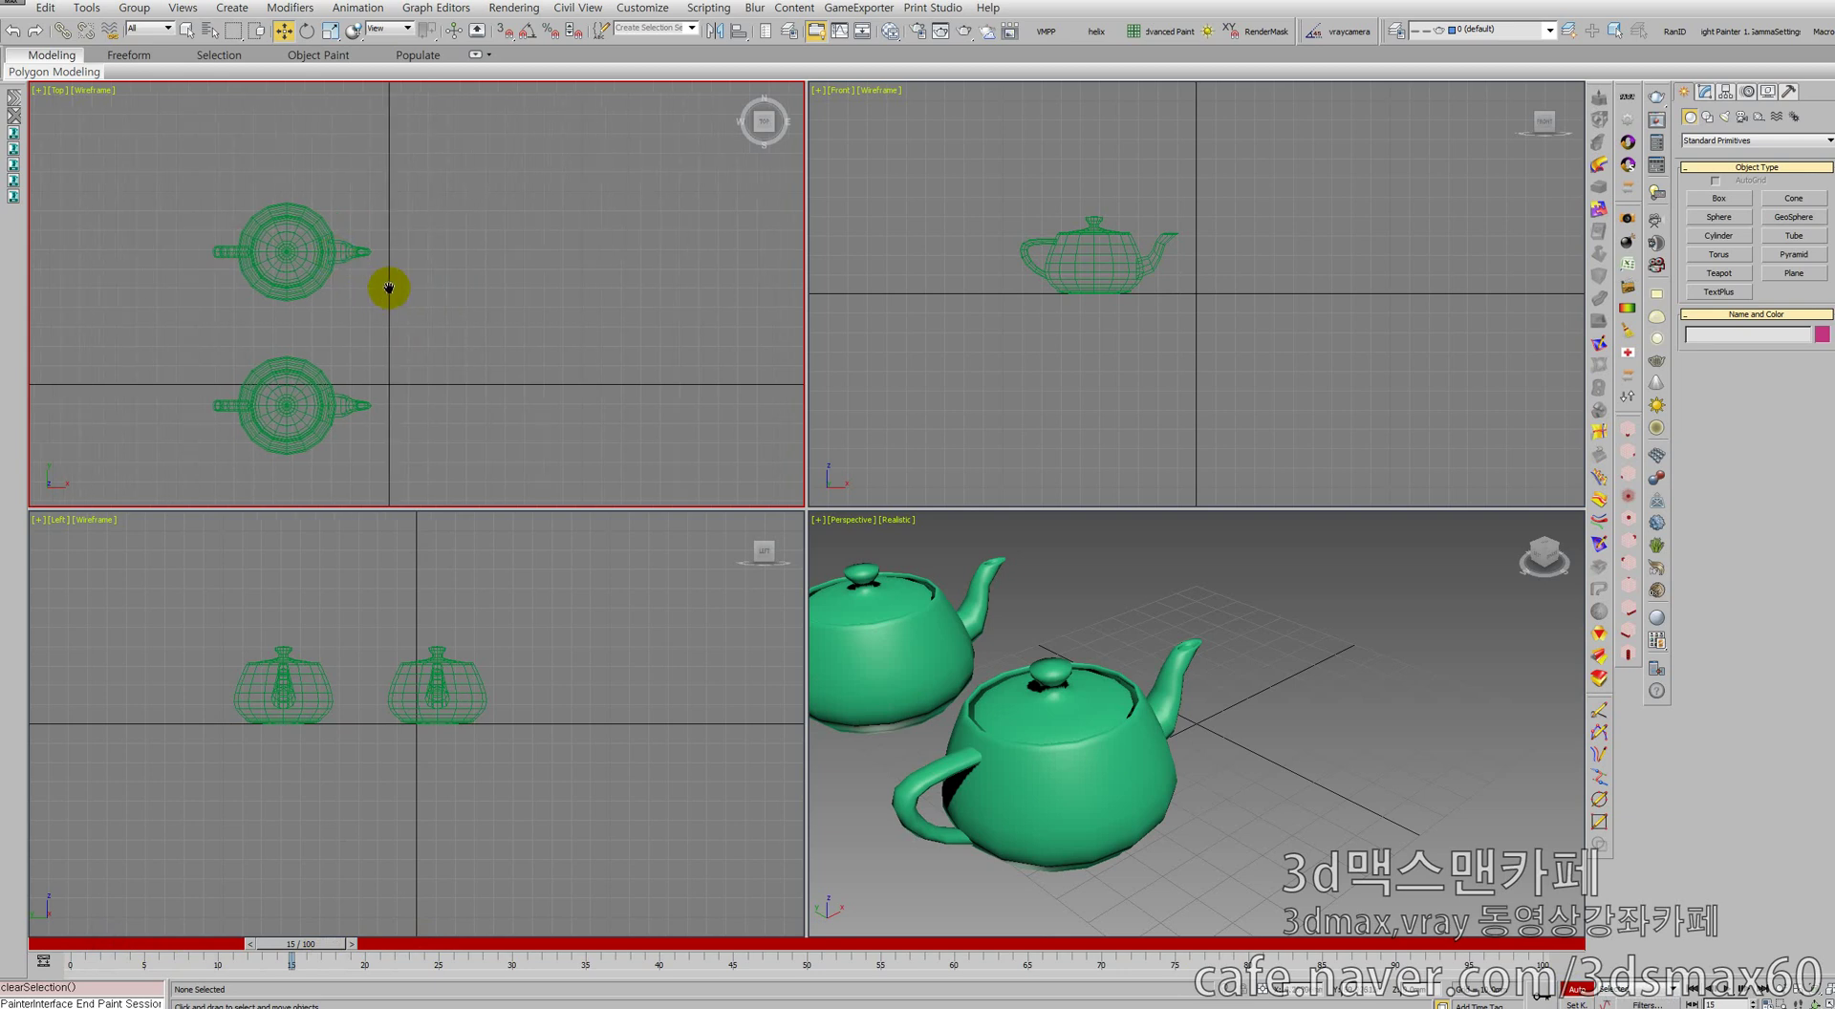
left_click(333, 260)
left_click_drag(332, 260, 655, 272)
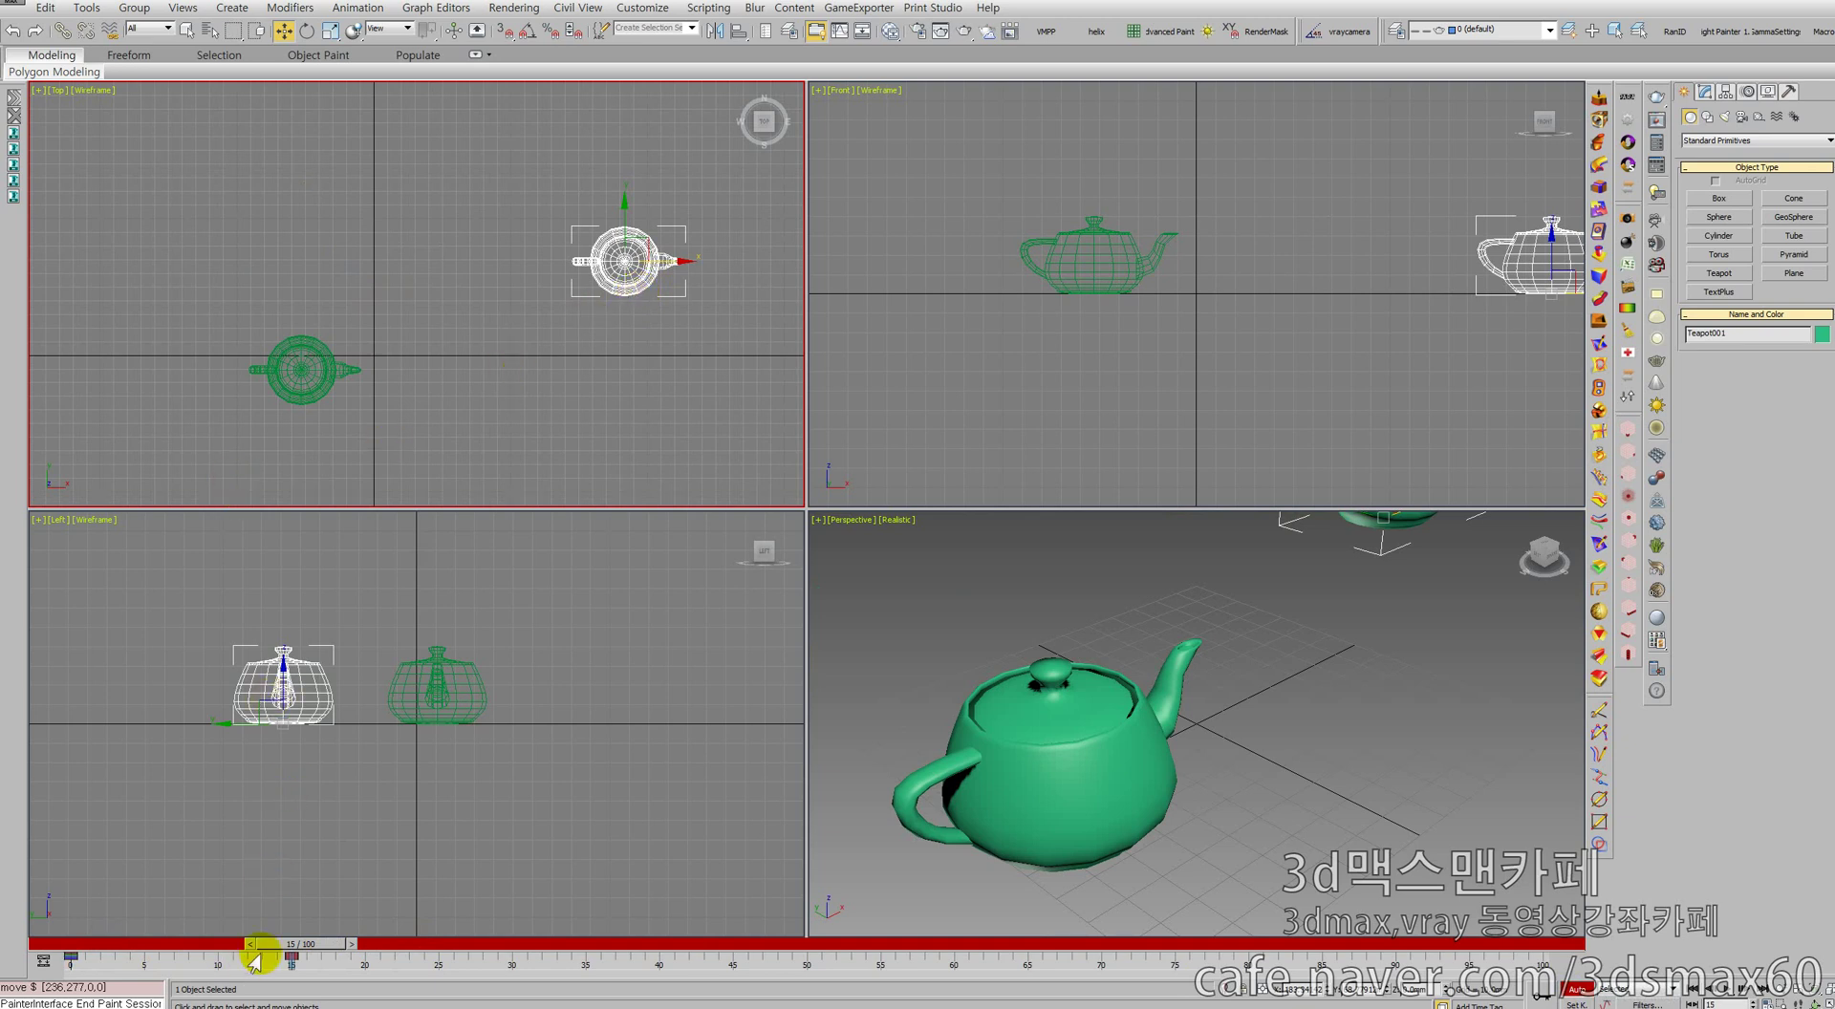
In Set Key mode, move the lower teapot about 238 mm along positive X at frame 30 and set a key there
mouse_move(276, 952)
left_mouse_down()
mouse_move(73, 952)
mouse_move(277, 953)
left_mouse_up()
key("w")
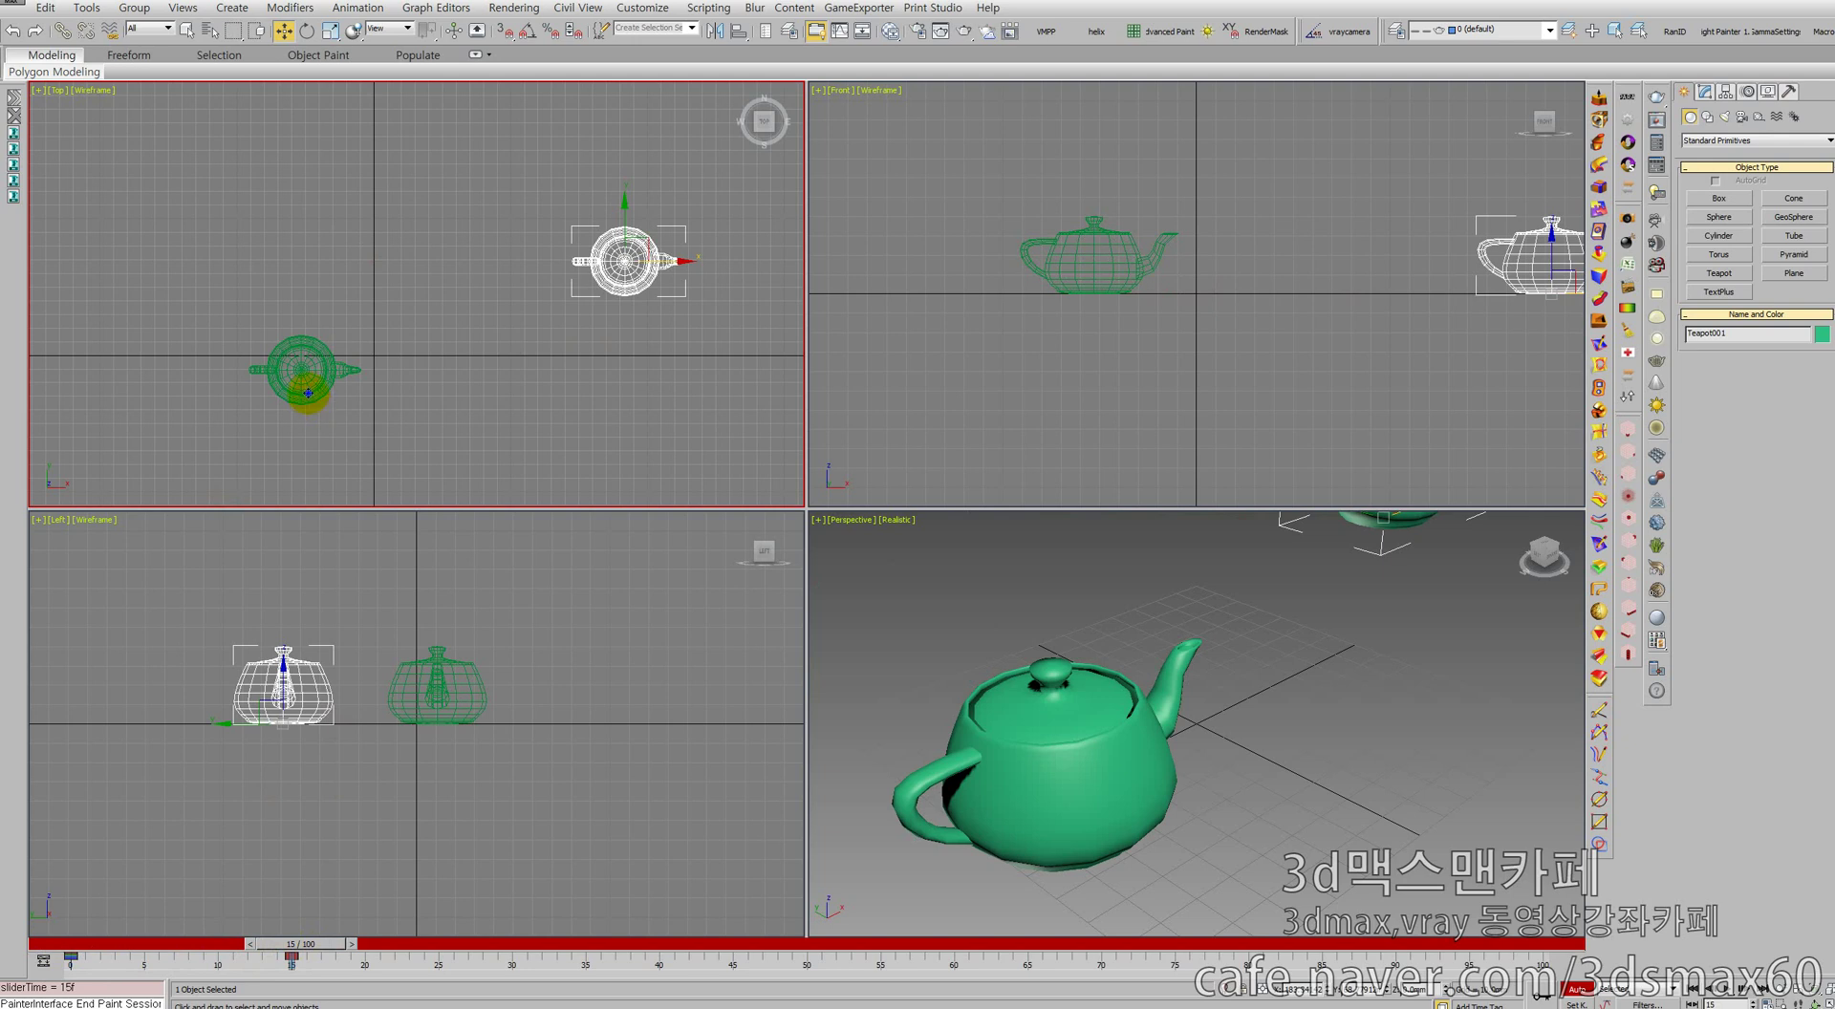
left_click(307, 392)
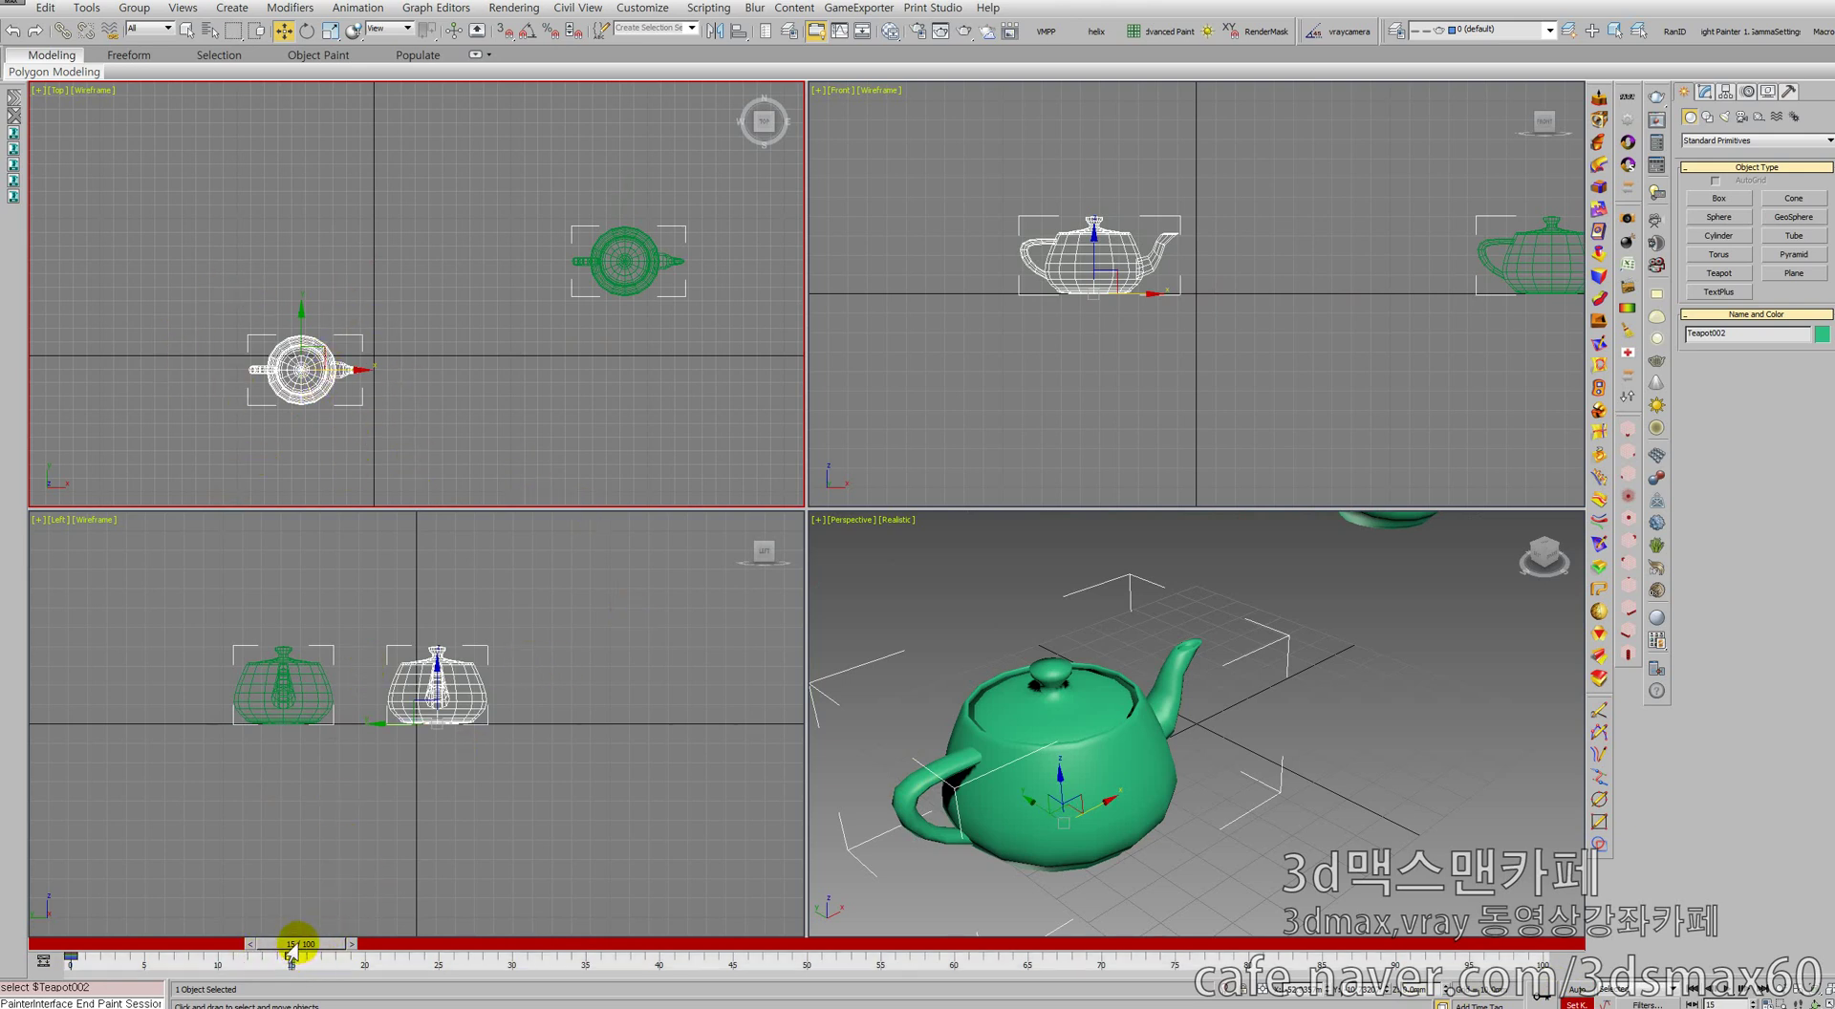
left_click_drag(293, 946, 502, 943)
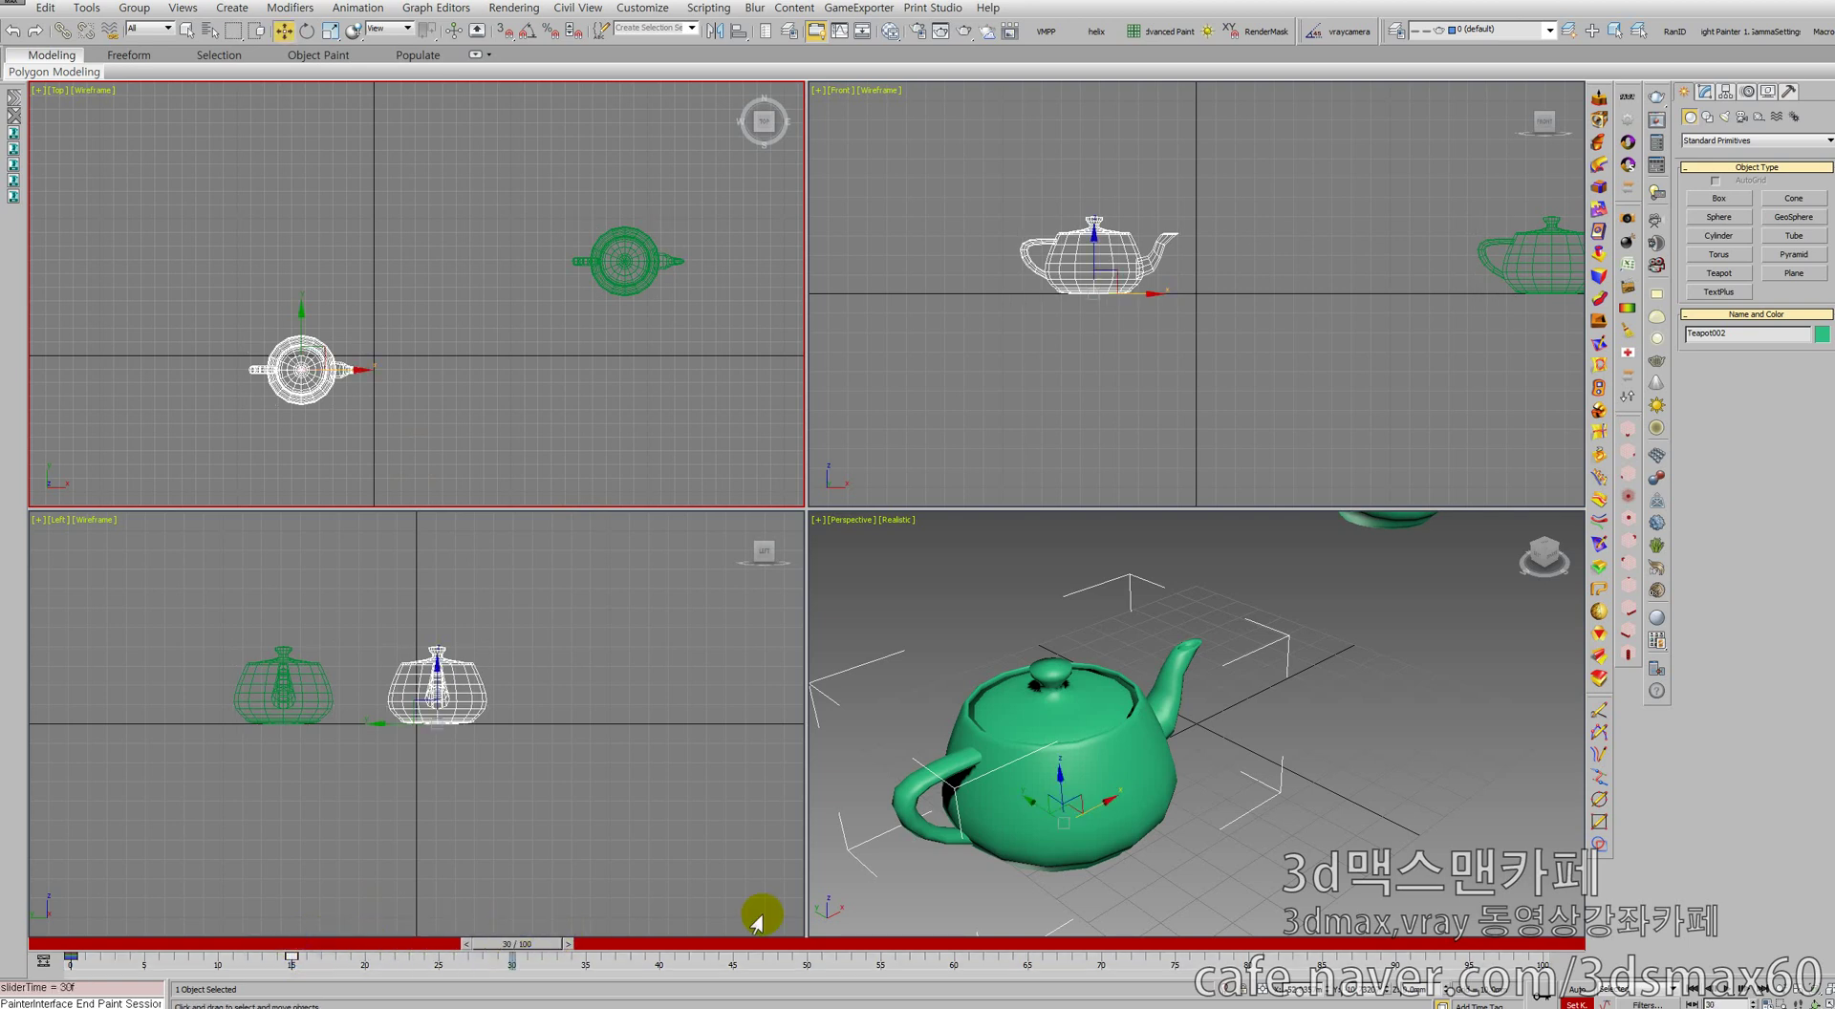
key("w")
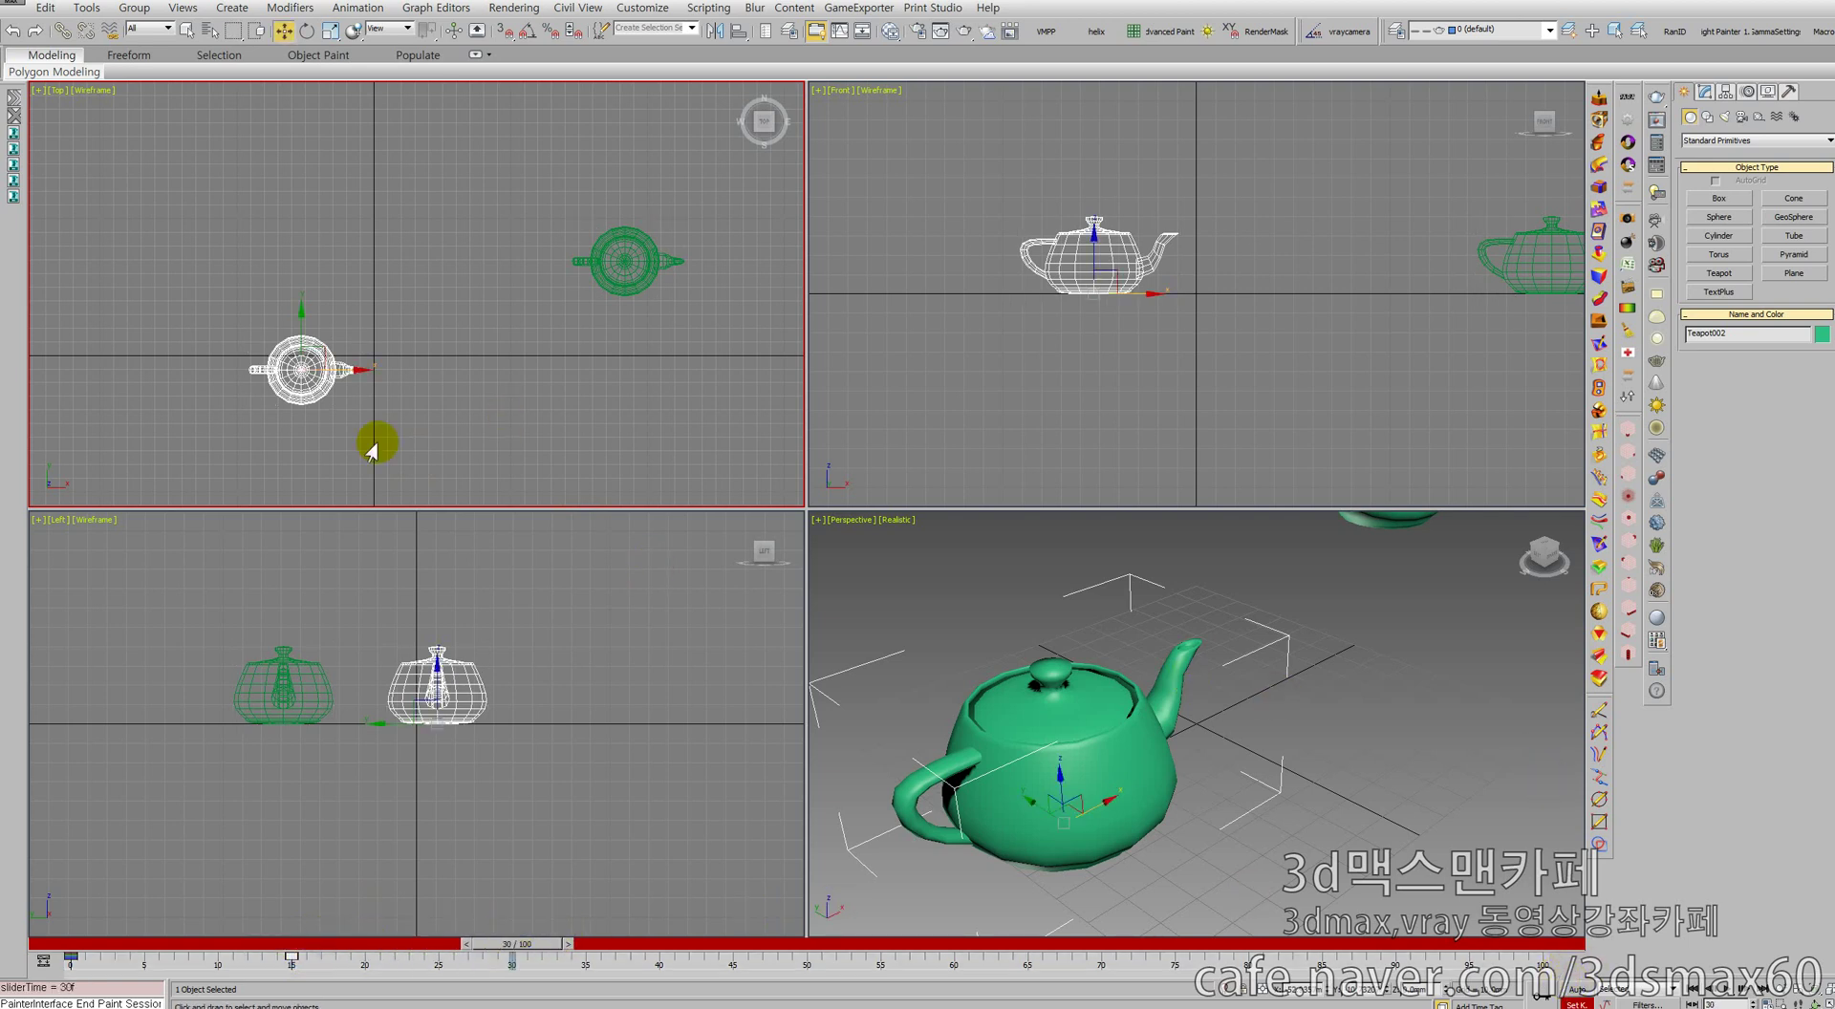
left_click_drag(337, 370, 662, 370)
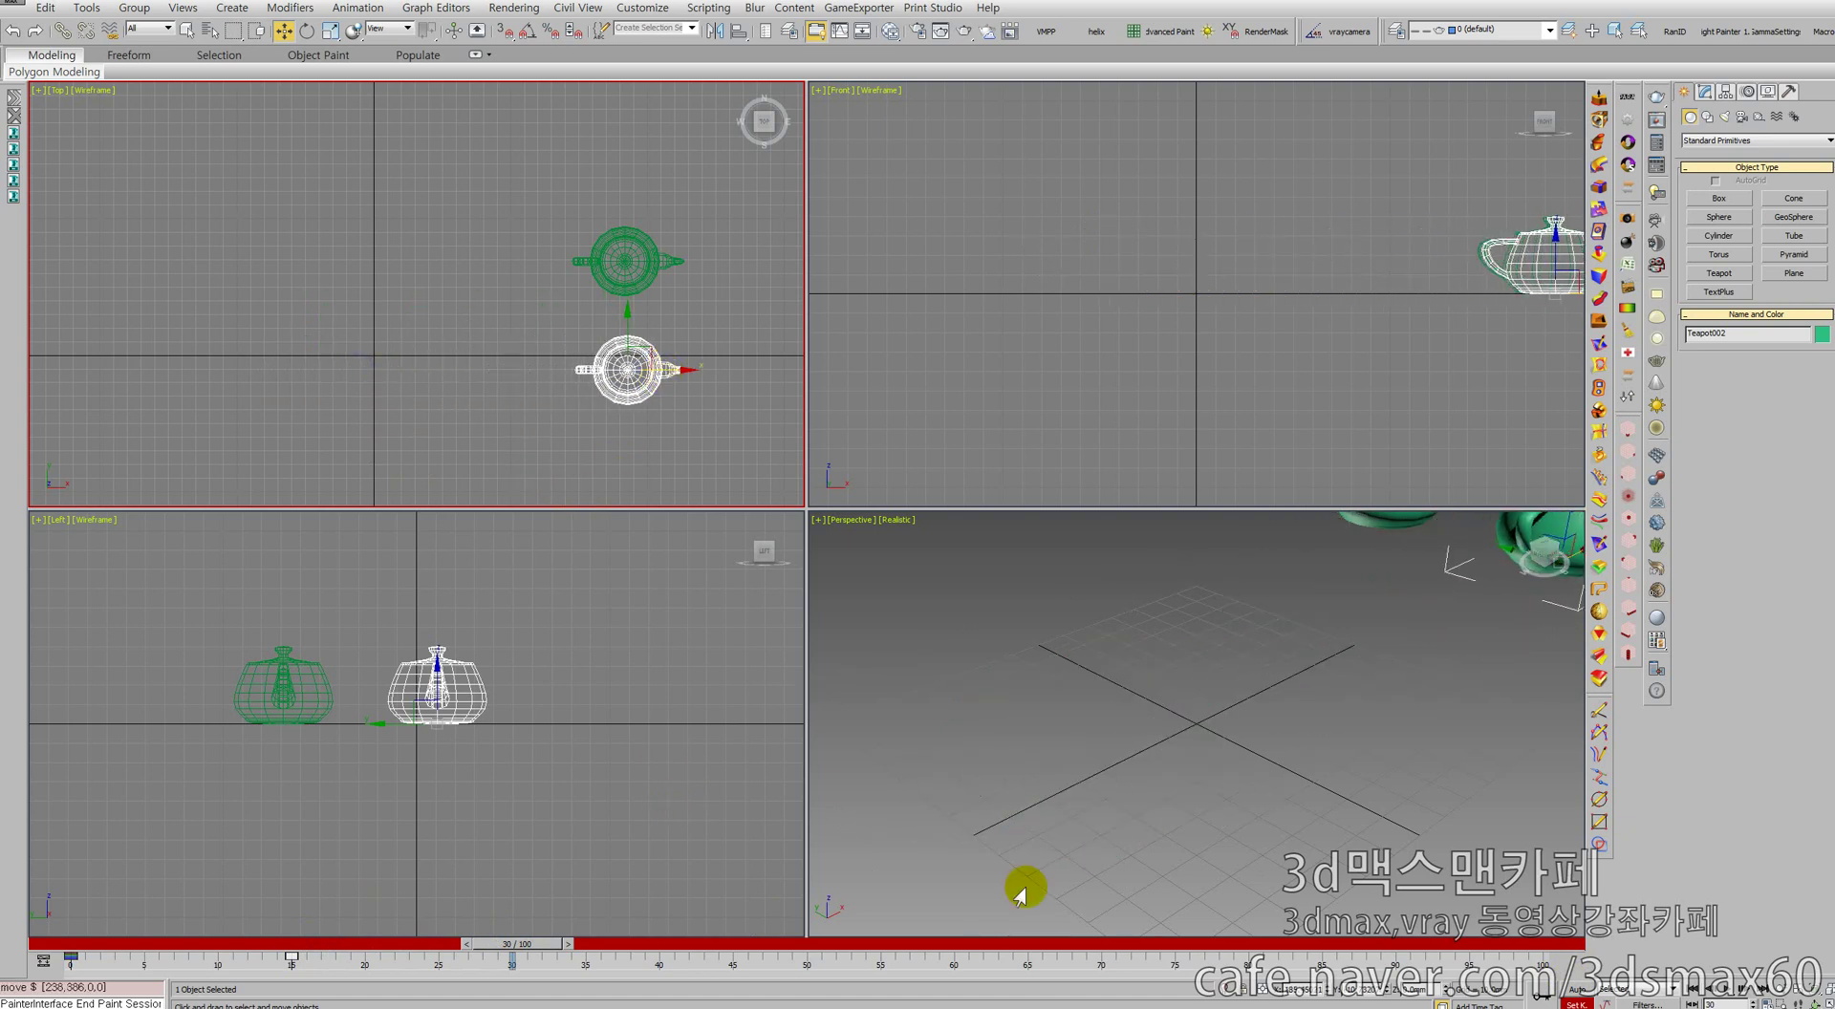
left_click(1541, 997)
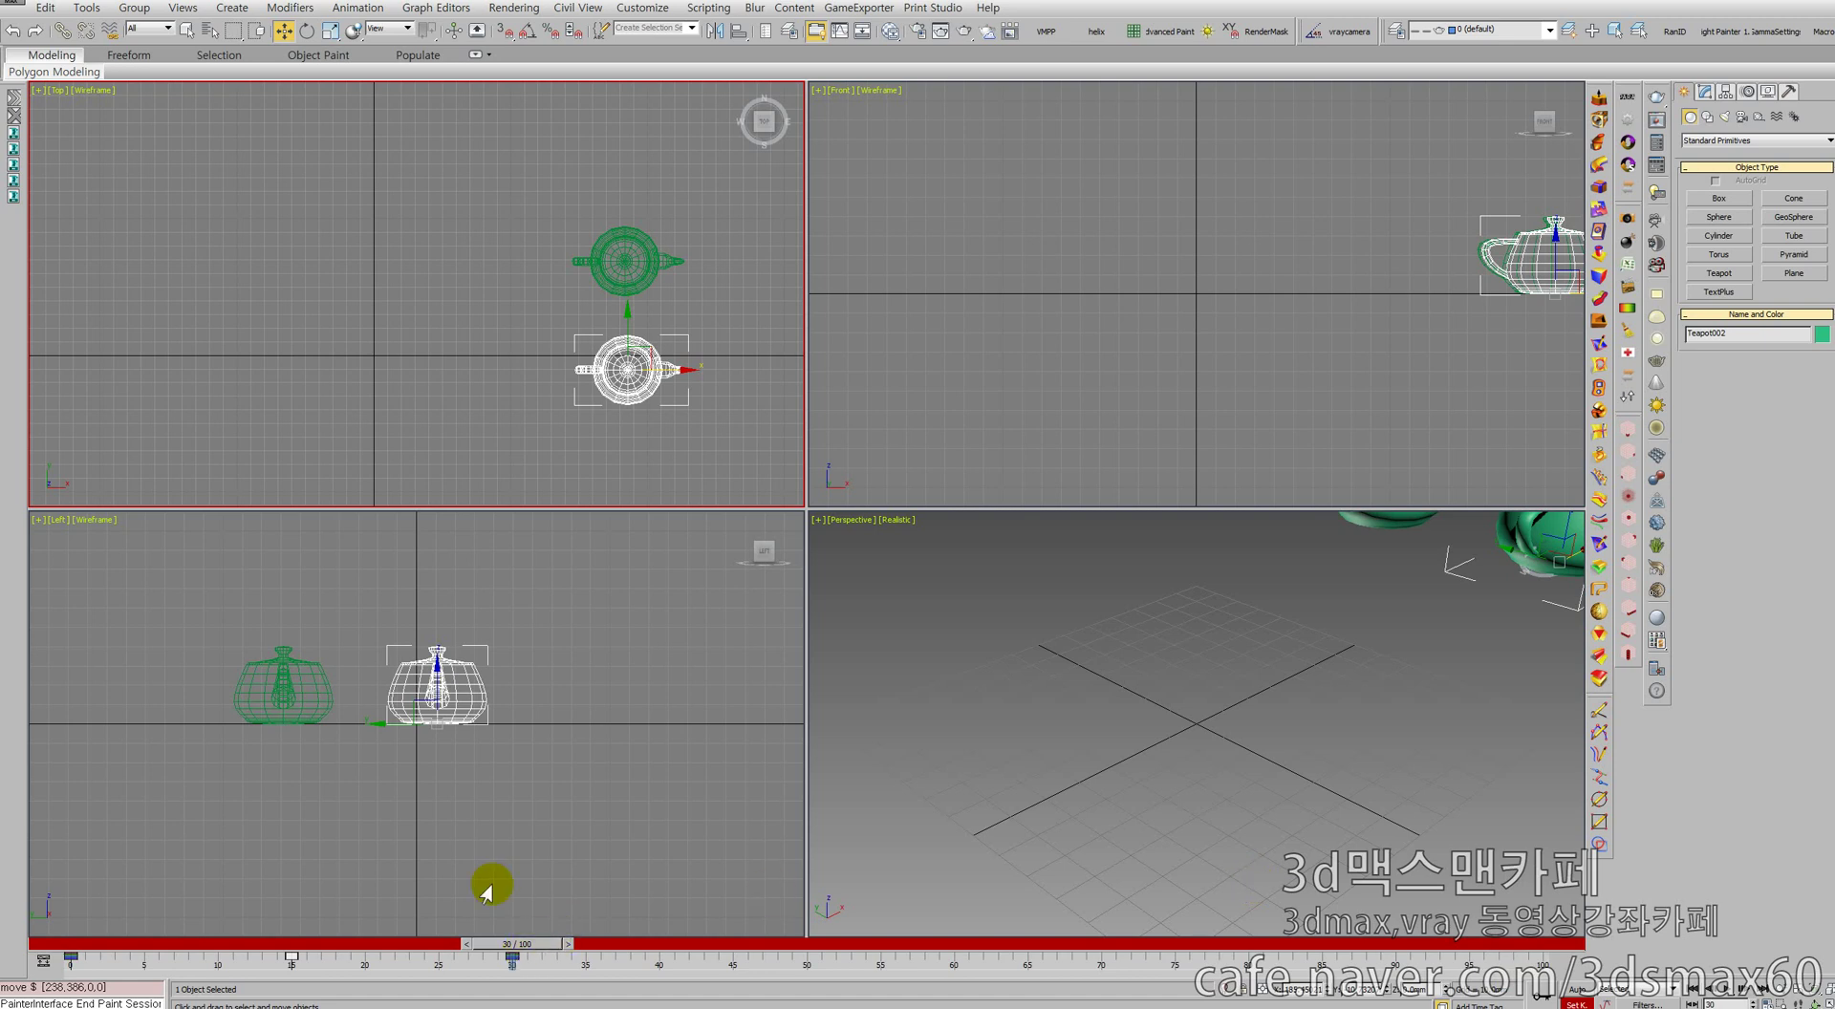
Select both teapots and scrub the timeline to compare their keyed motion
key("ctrl+a")
mouse_move(514, 946)
left_mouse_down()
mouse_move(0, 926)
mouse_move(497, 934)
left_mouse_up()
key("w")
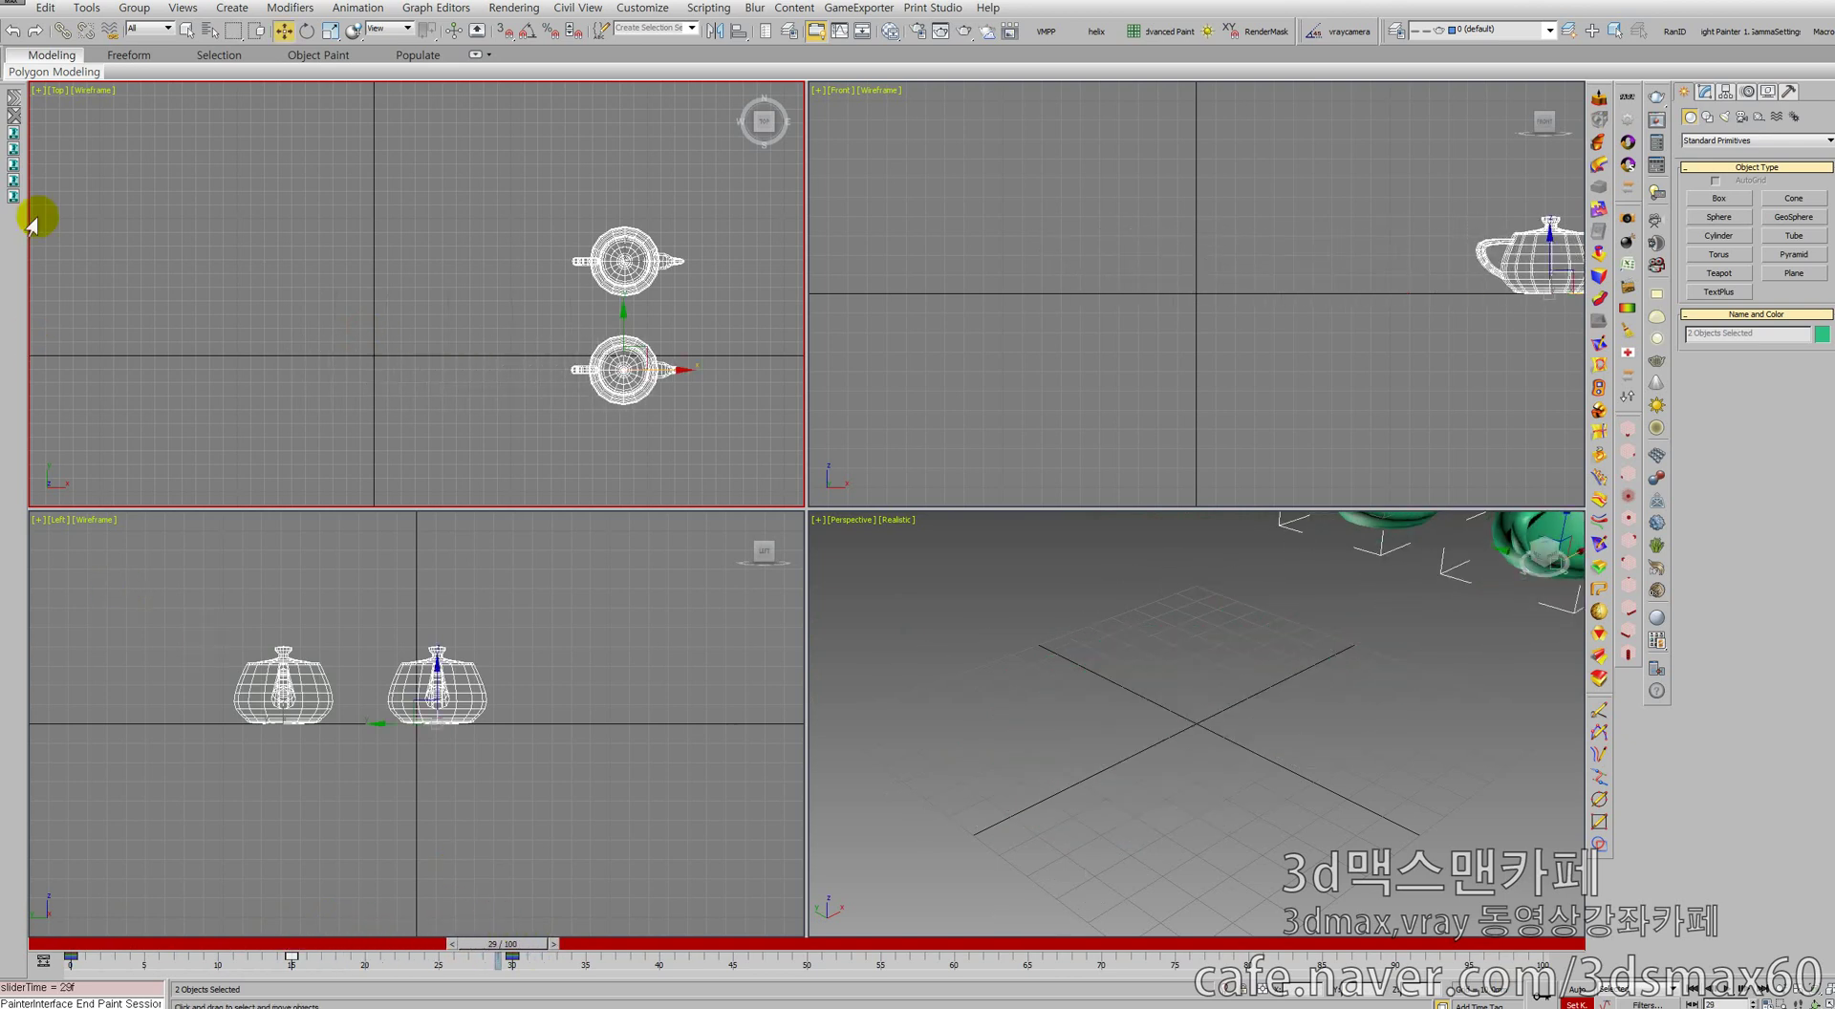
Restore the previously held scene with Fetch
left_click(45, 11)
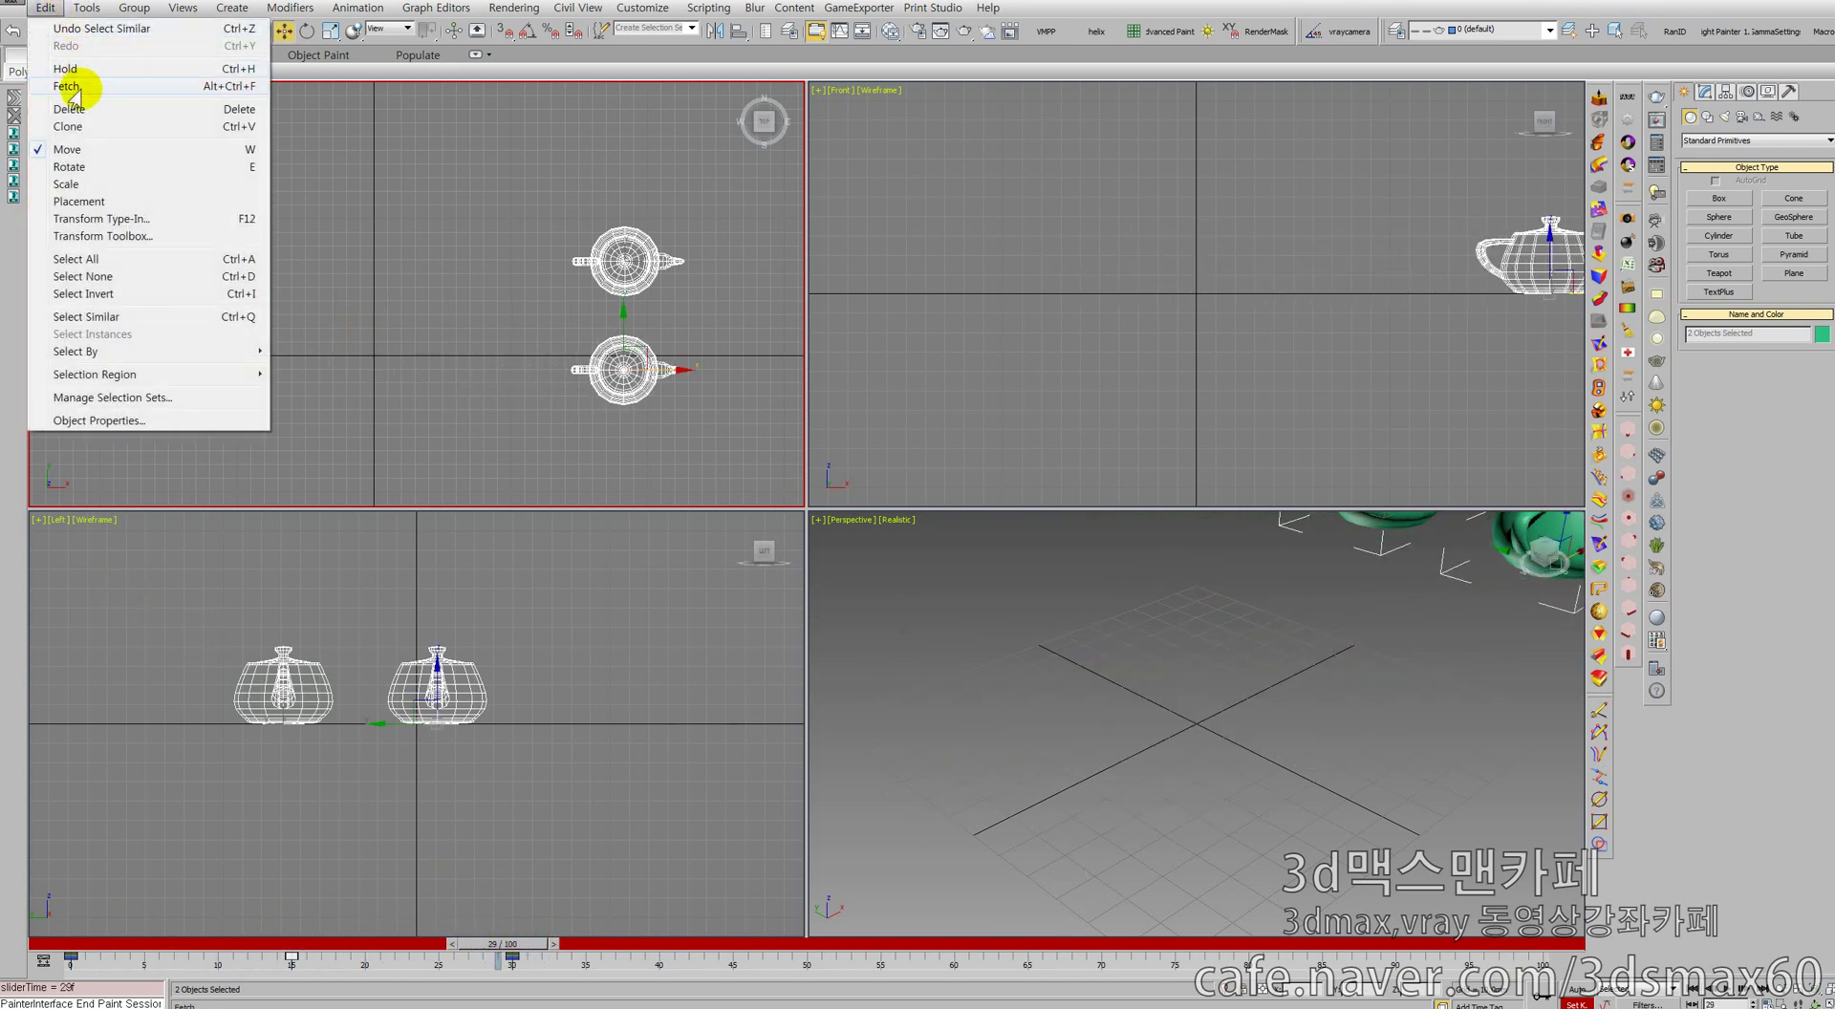
left_click(71, 84)
left_click(896, 573)
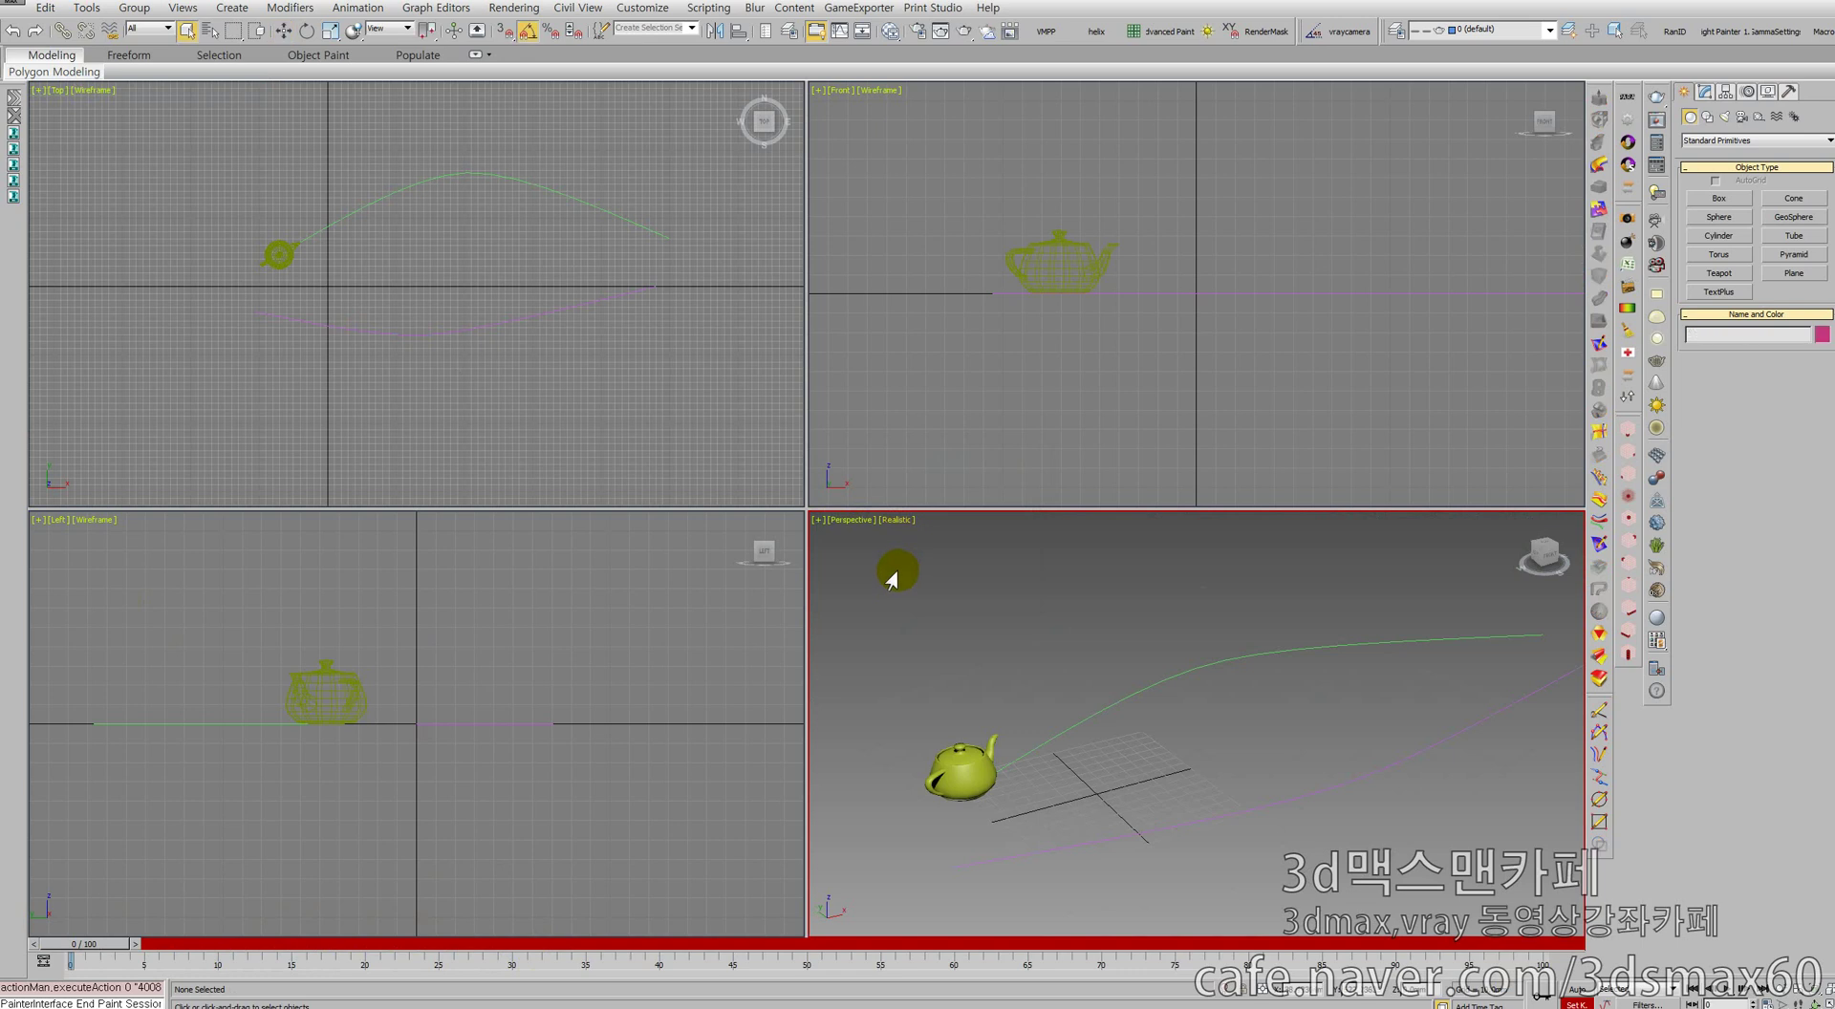
Select the teapot, show its motion parameters and set a key at frame 0 with Set Key active
left_click(279, 256)
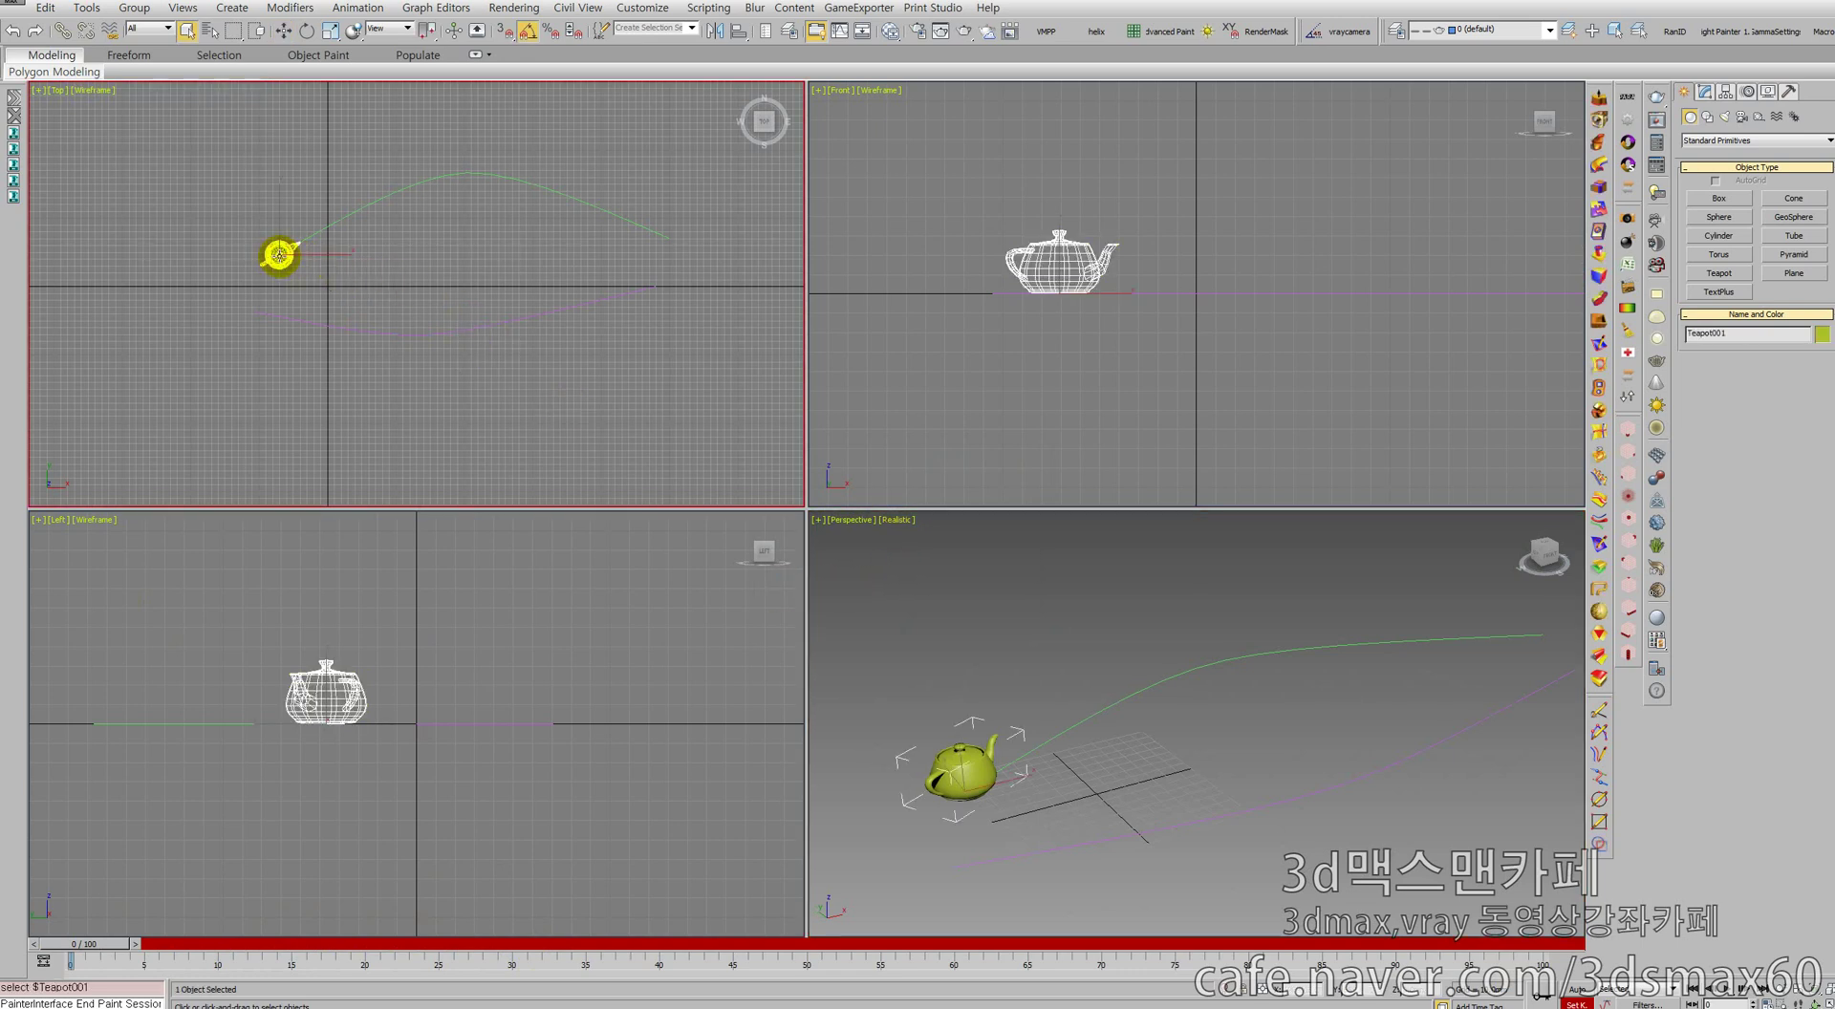
left_click(1704, 92)
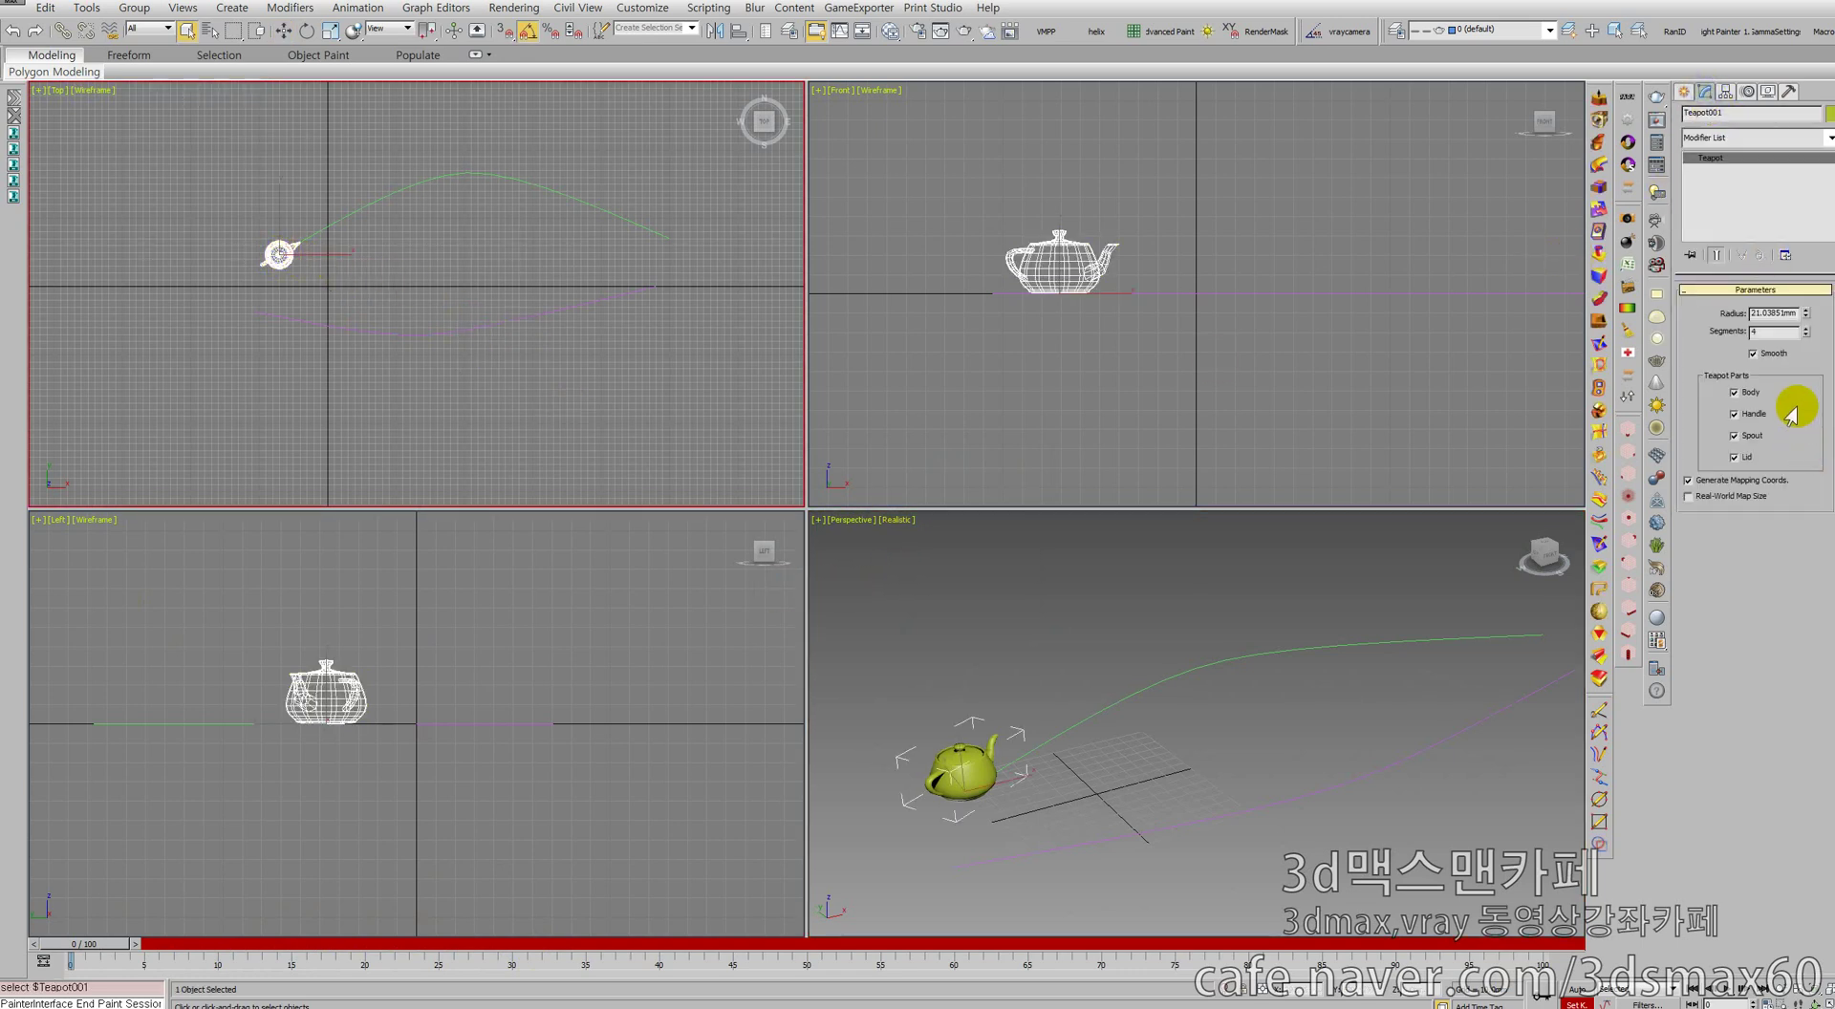
left_click(1748, 91)
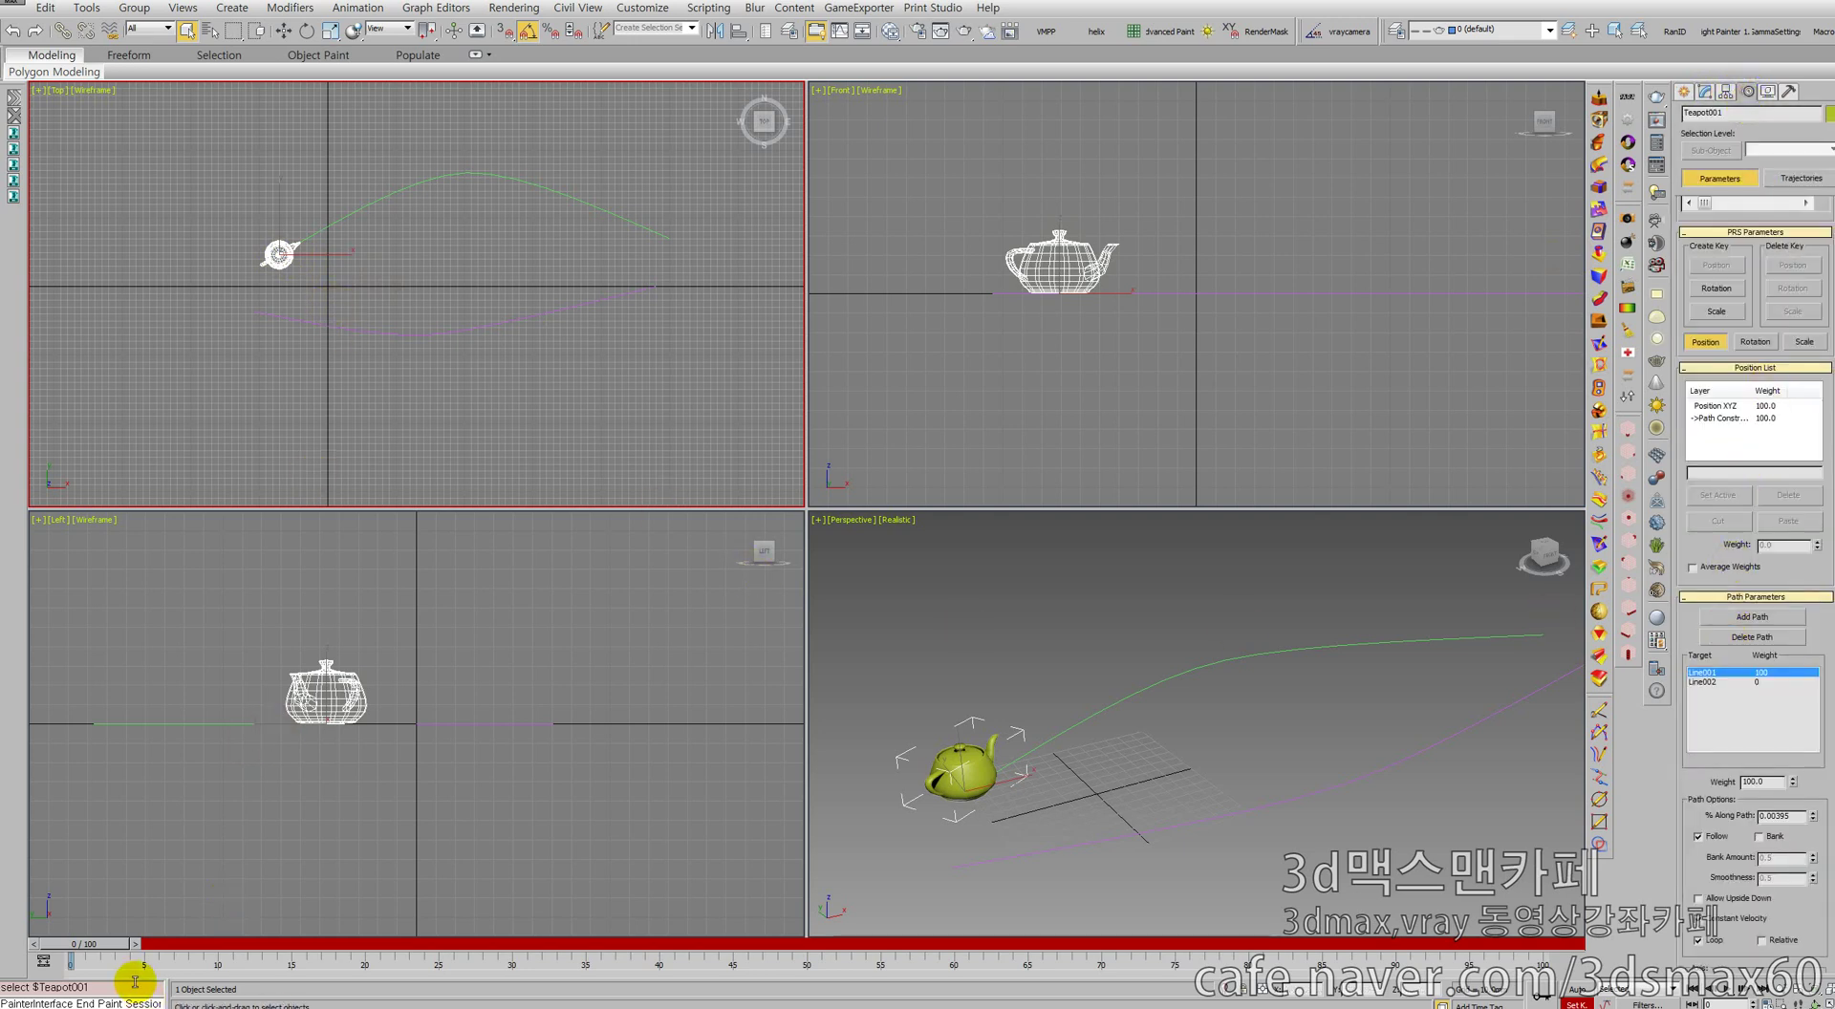
left_click(1540, 996)
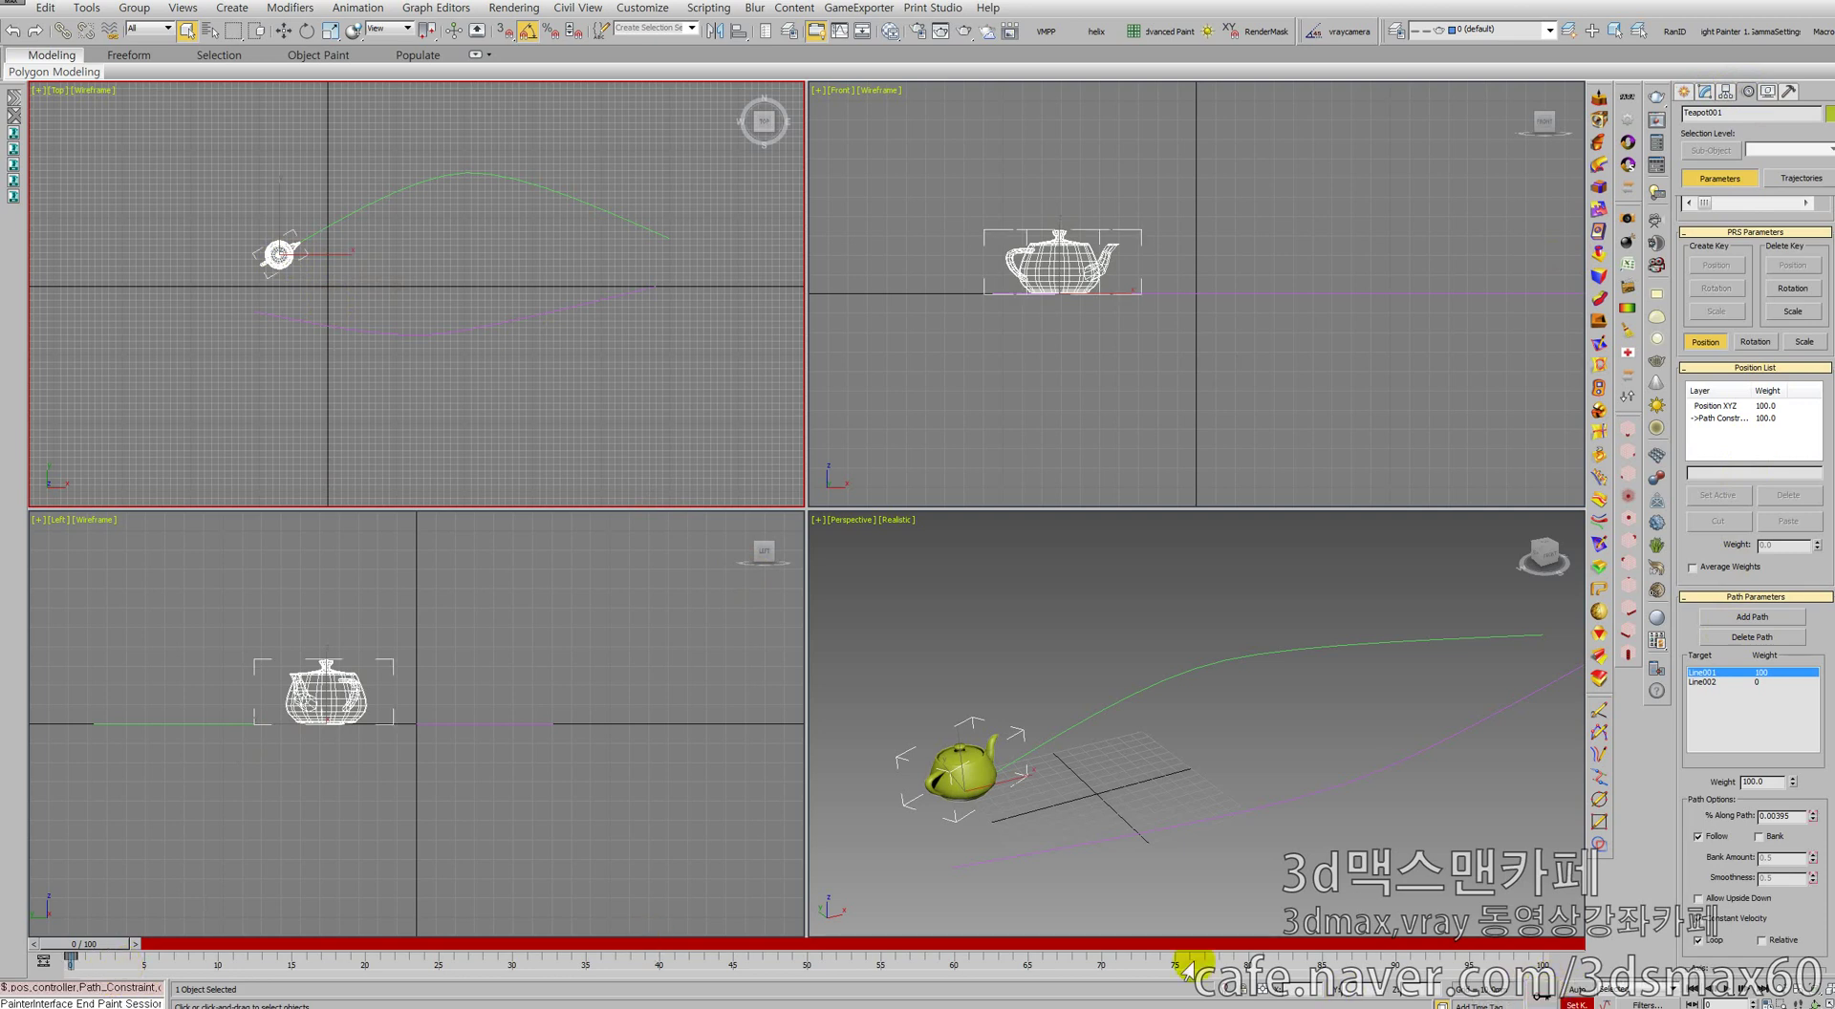
At frame 50, move the teapot to about 48% along the green path and set a key there
left_click_drag(89, 951, 791, 986)
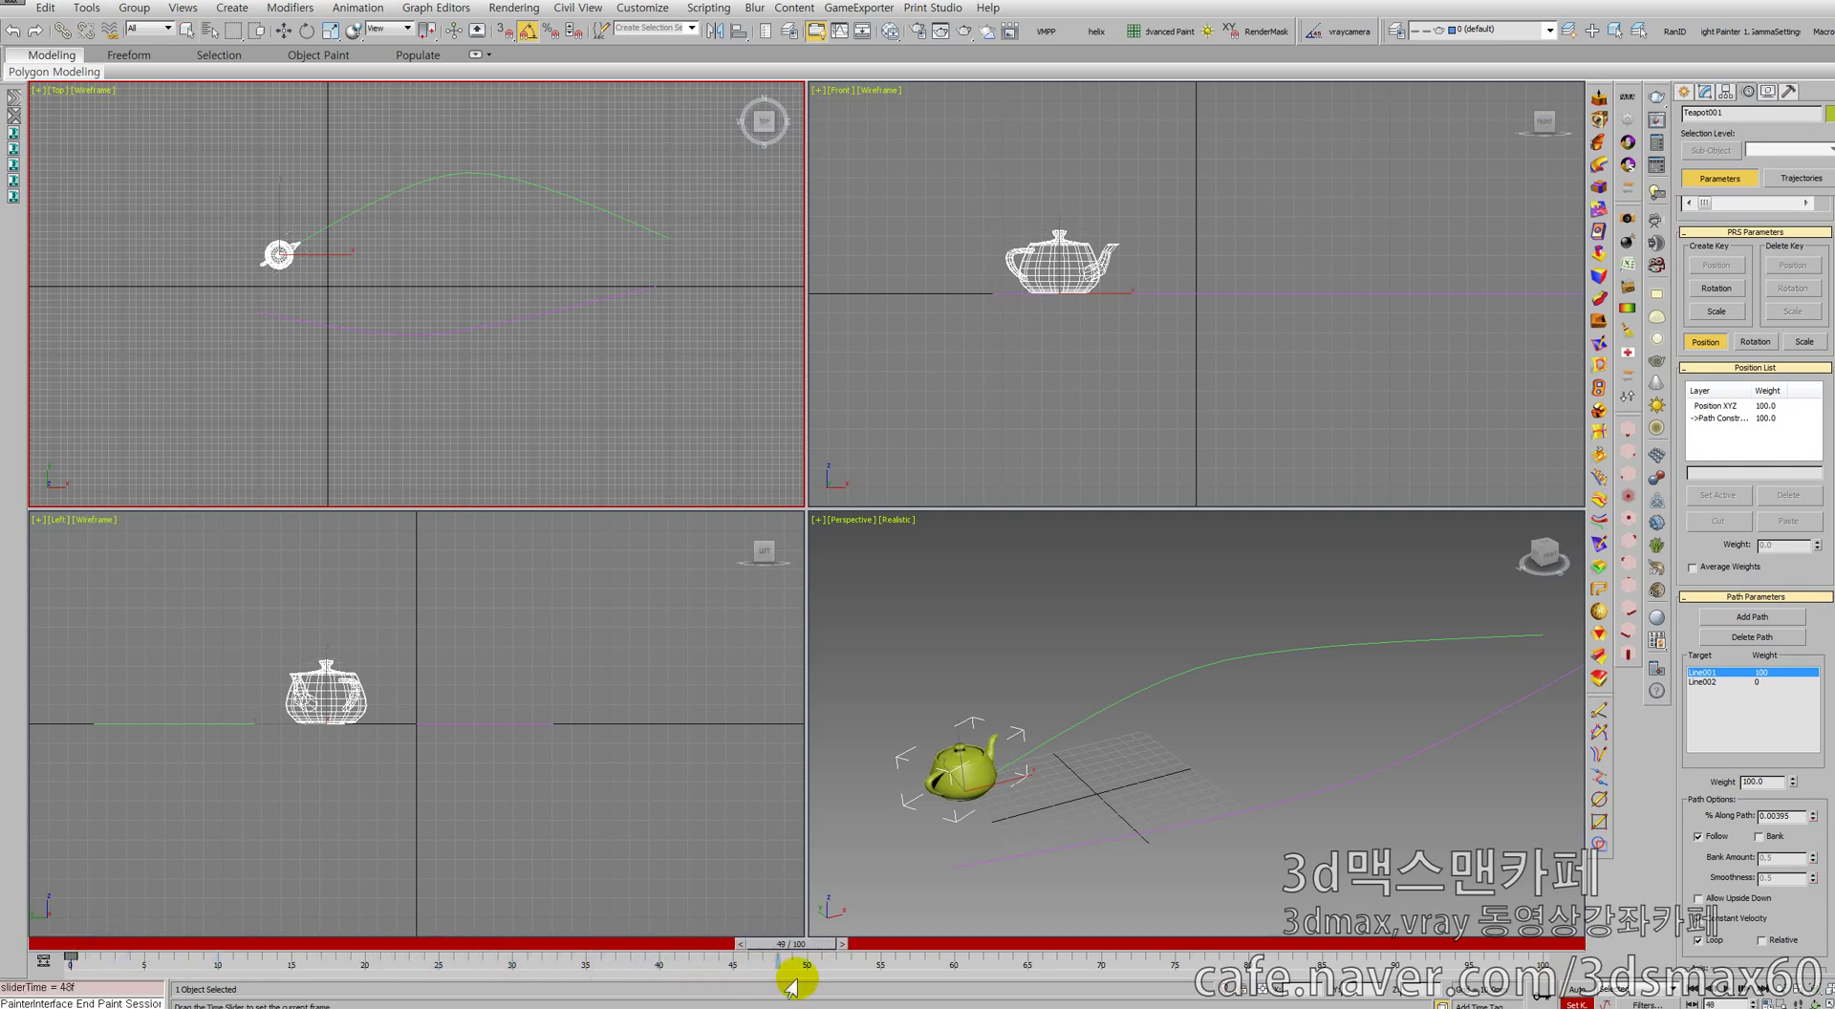
right_click(304, 249)
left_click(308, 254)
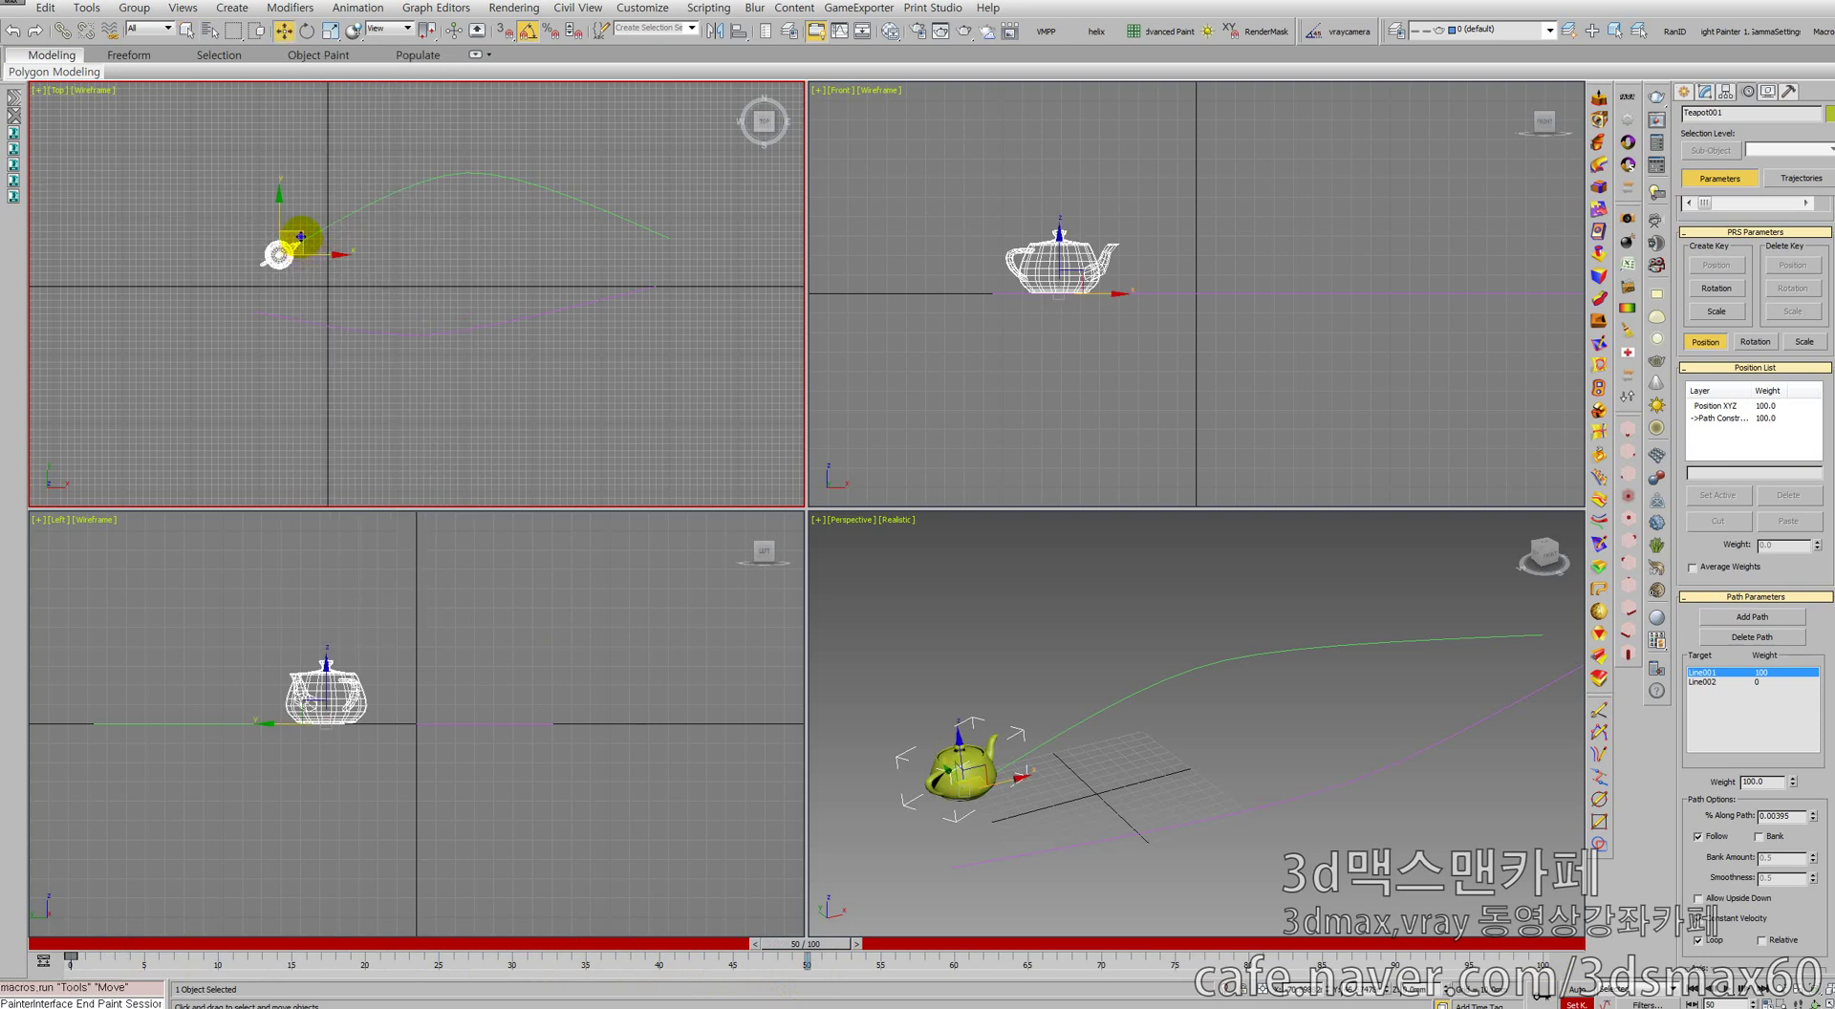
left_click_drag(301, 236, 488, 195)
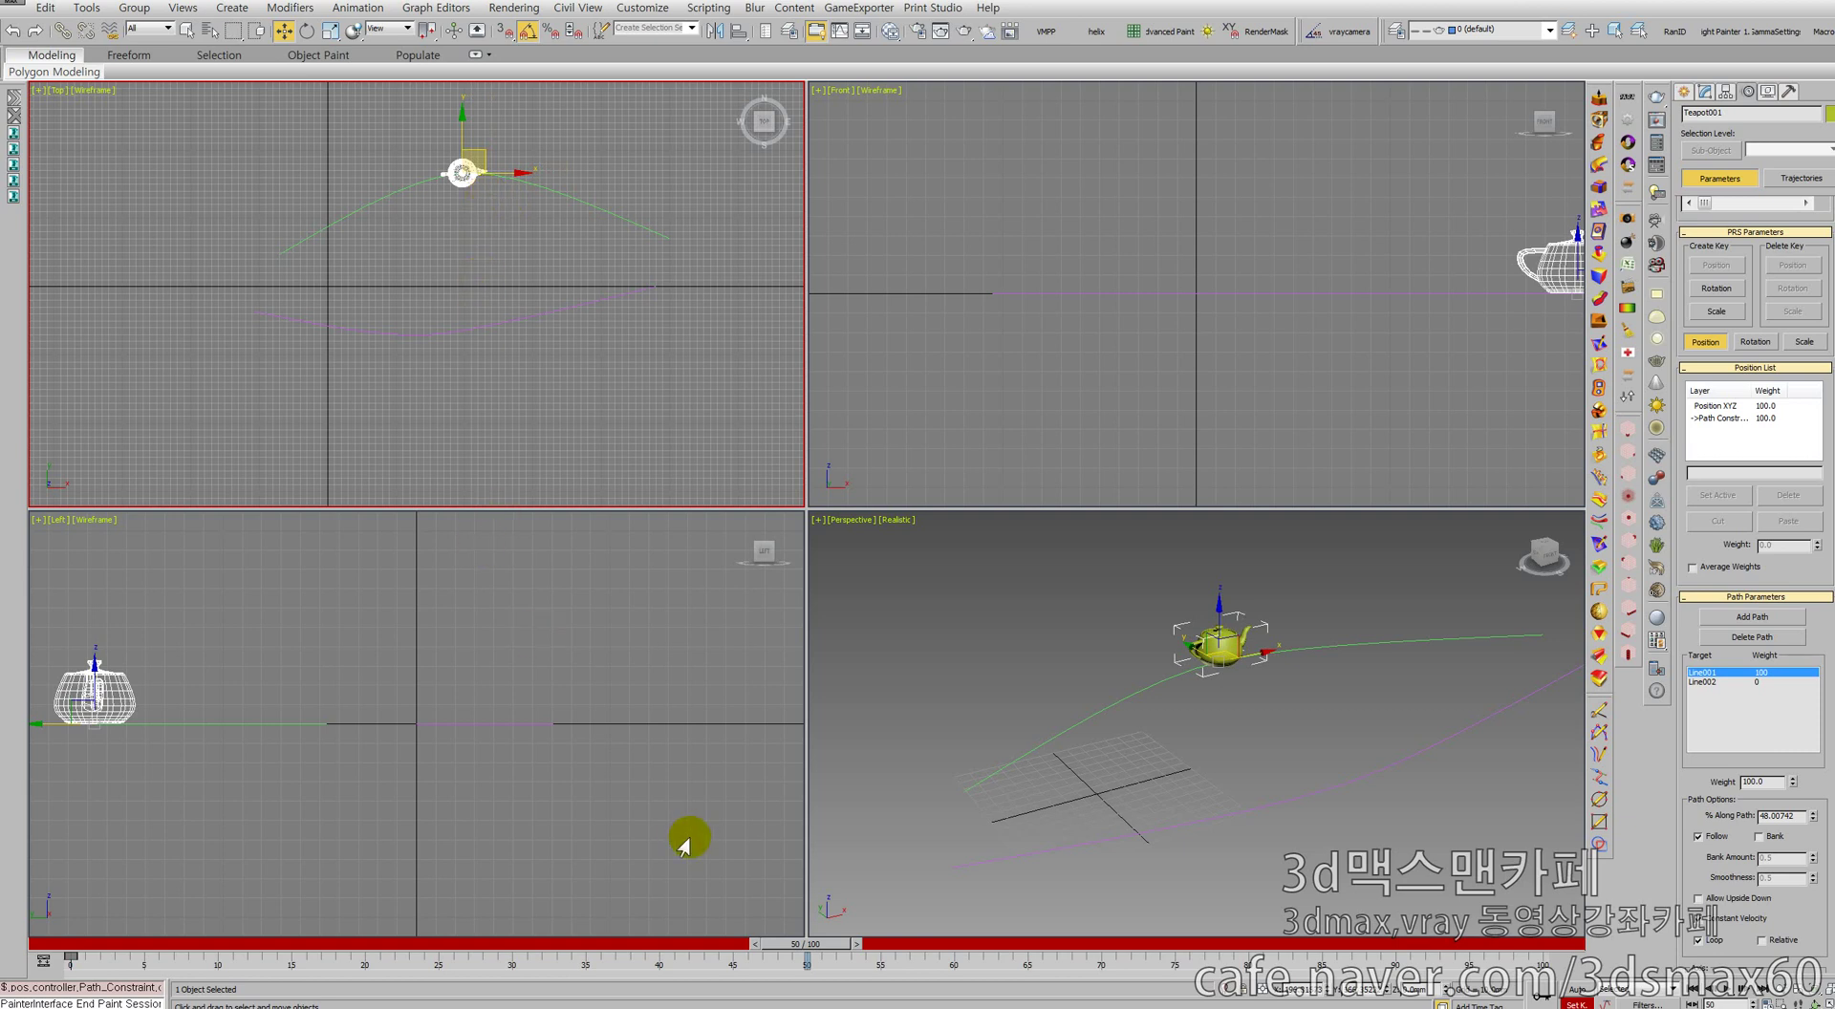
left_click(1539, 992)
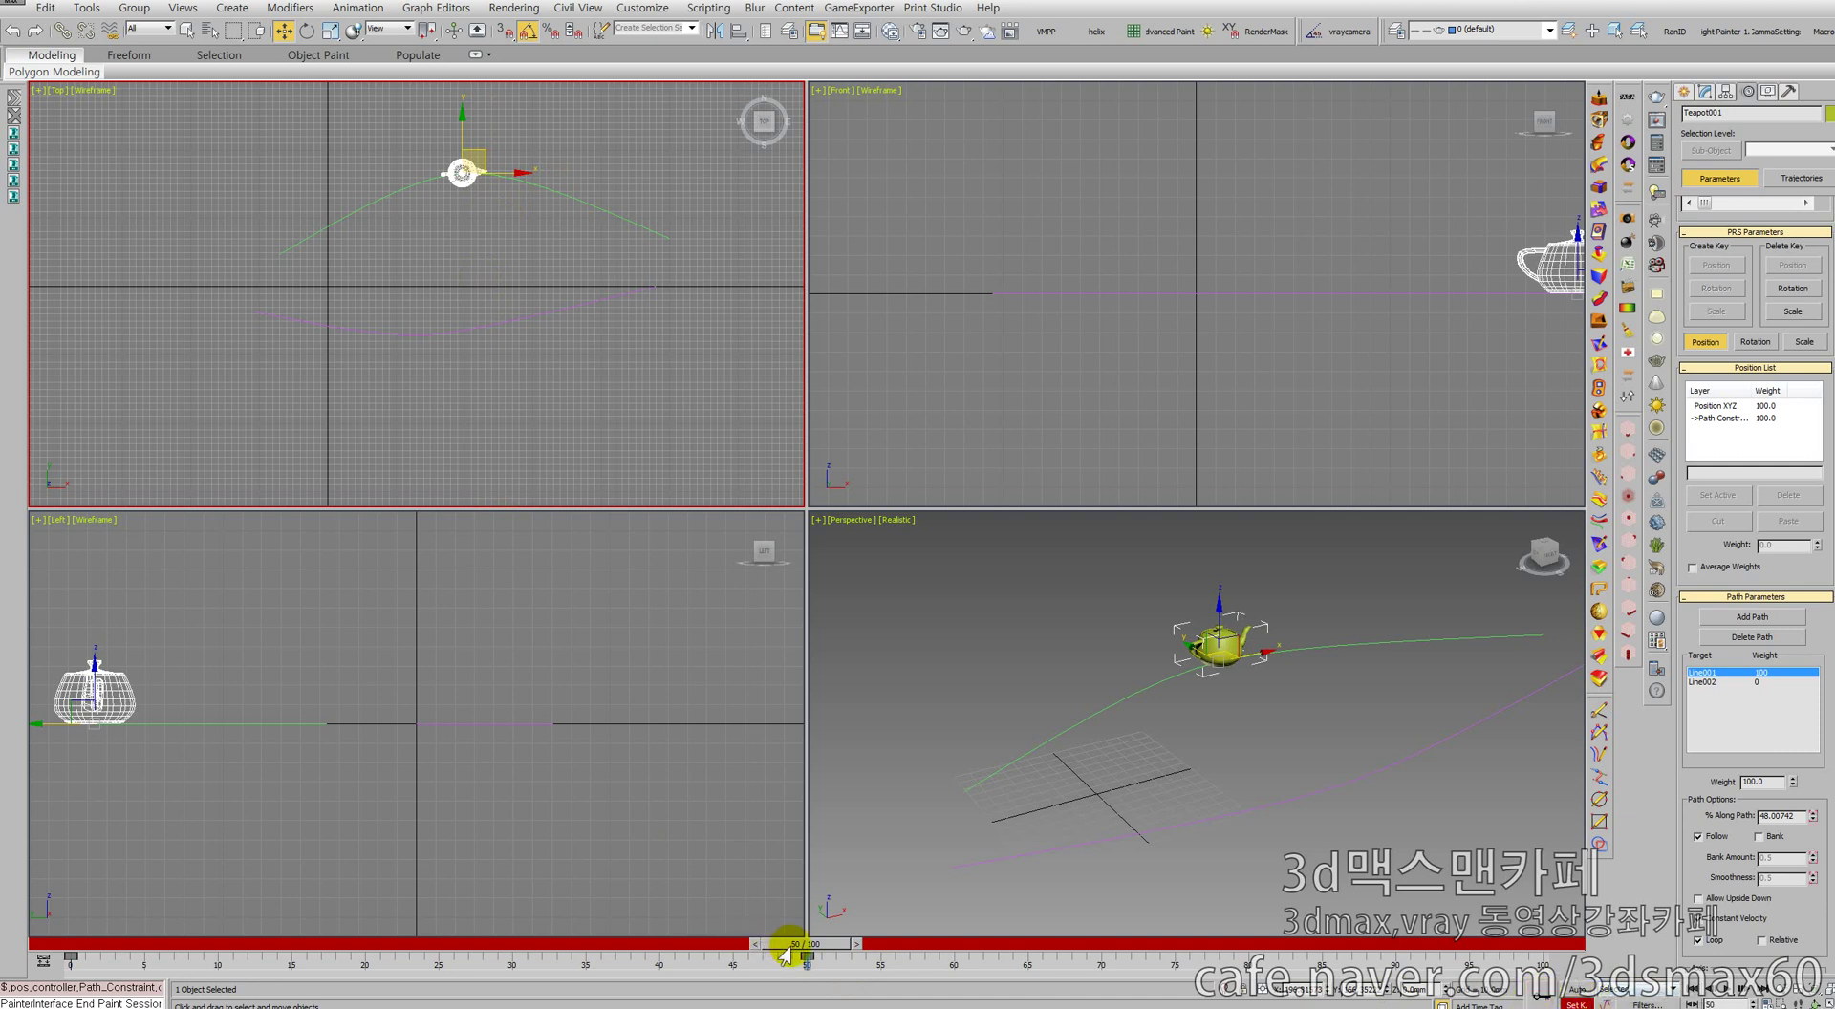
Switch from Set Key to Auto Key at frame 50 and choose Line001 as the path target whose weight is edited
mouse_move(795, 950)
left_mouse_down()
mouse_move(58, 949)
mouse_move(804, 952)
left_mouse_up()
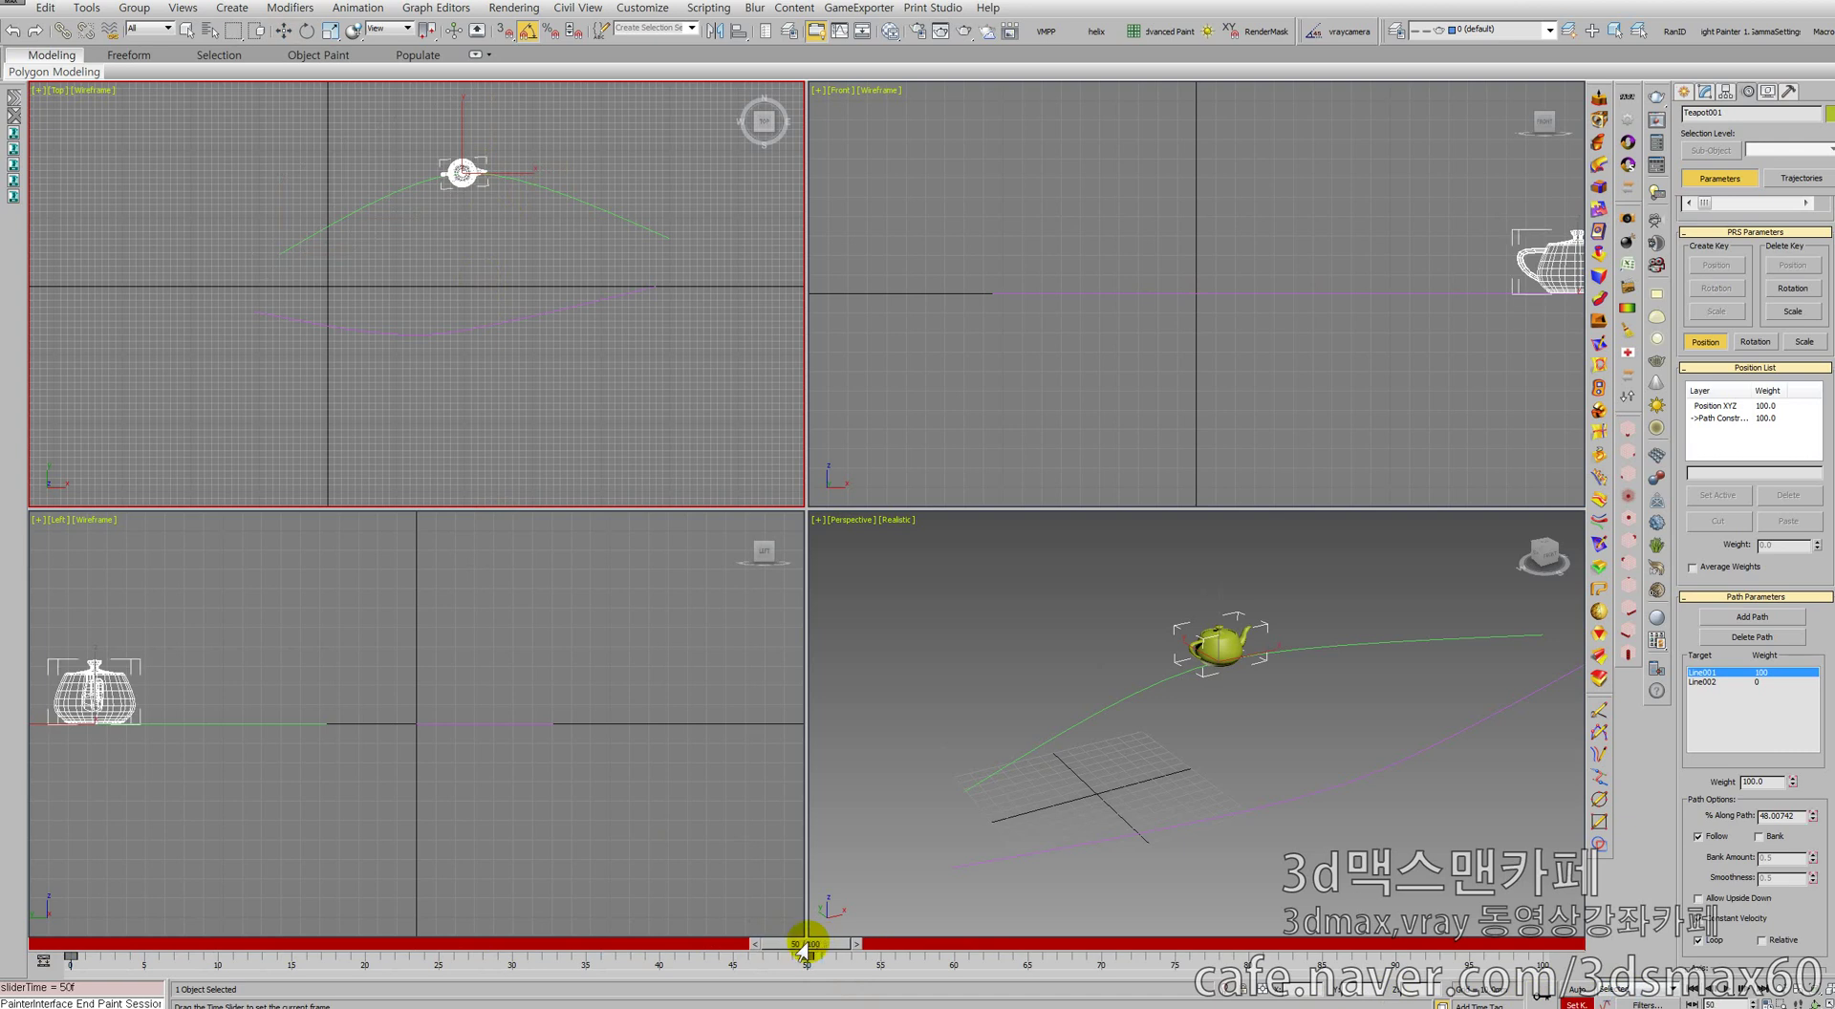
key("w")
left_click(1578, 989)
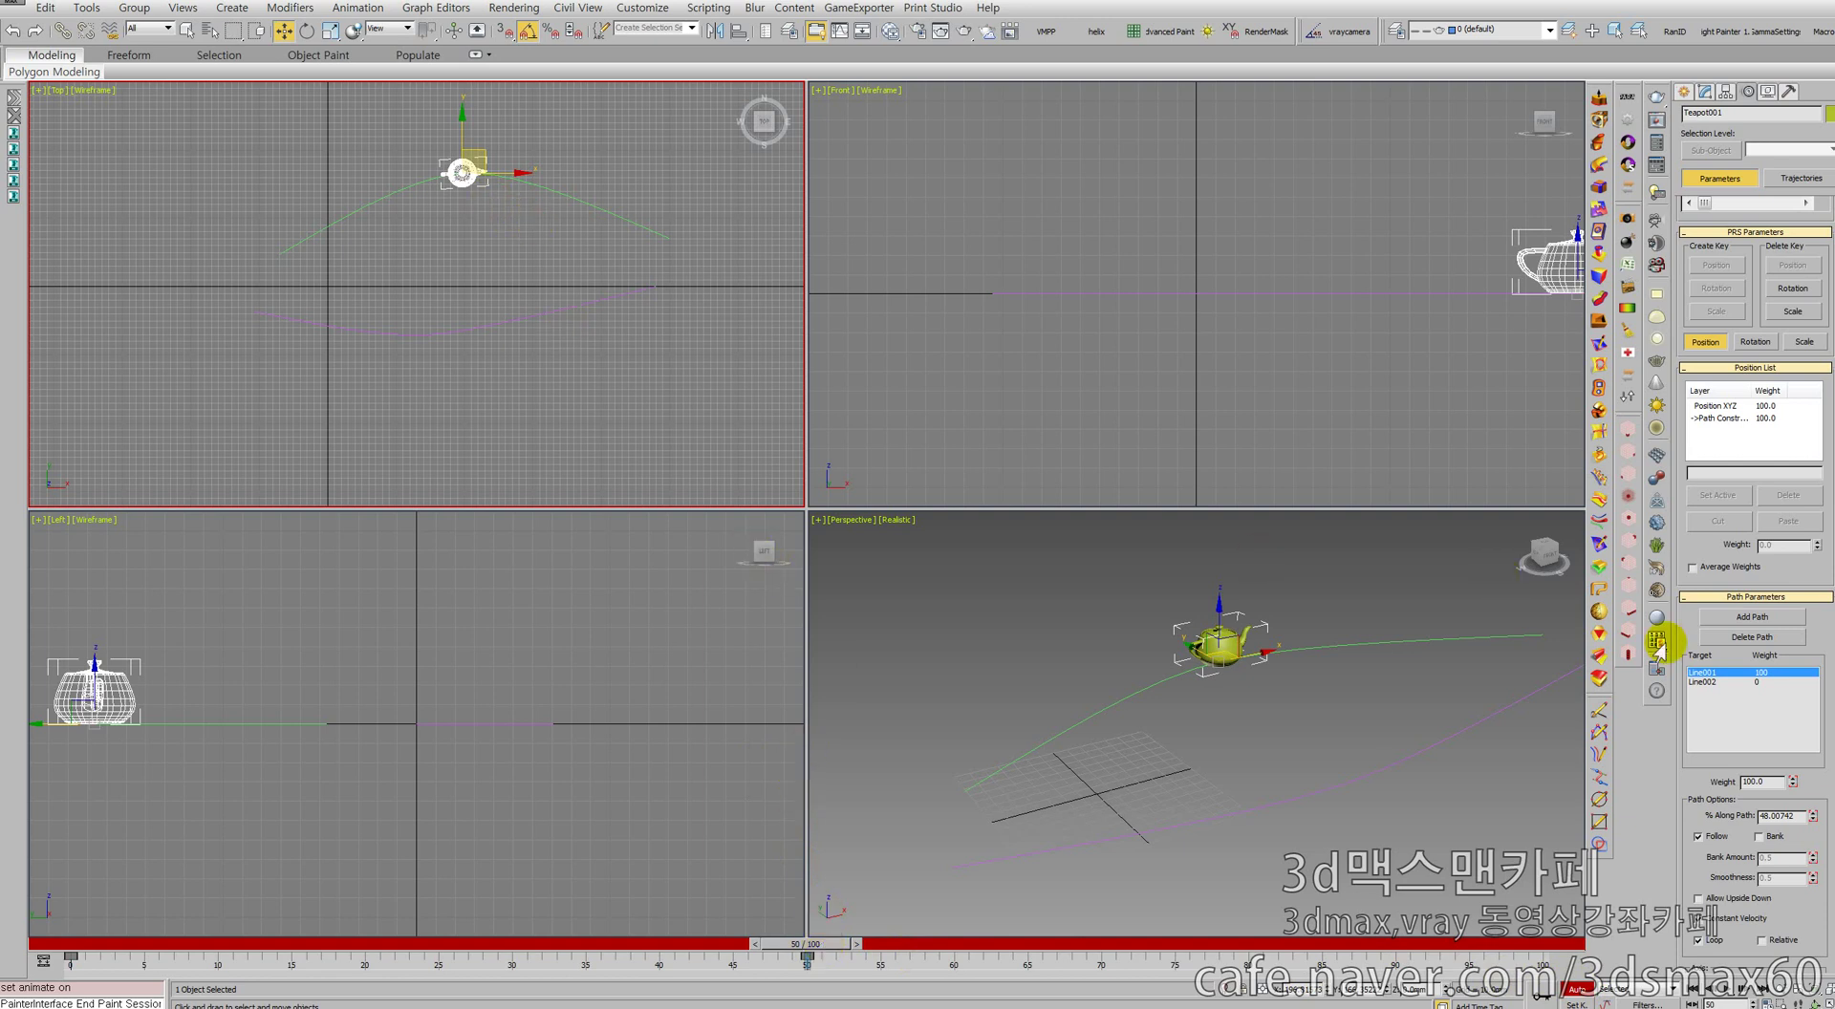
left_click(1759, 682)
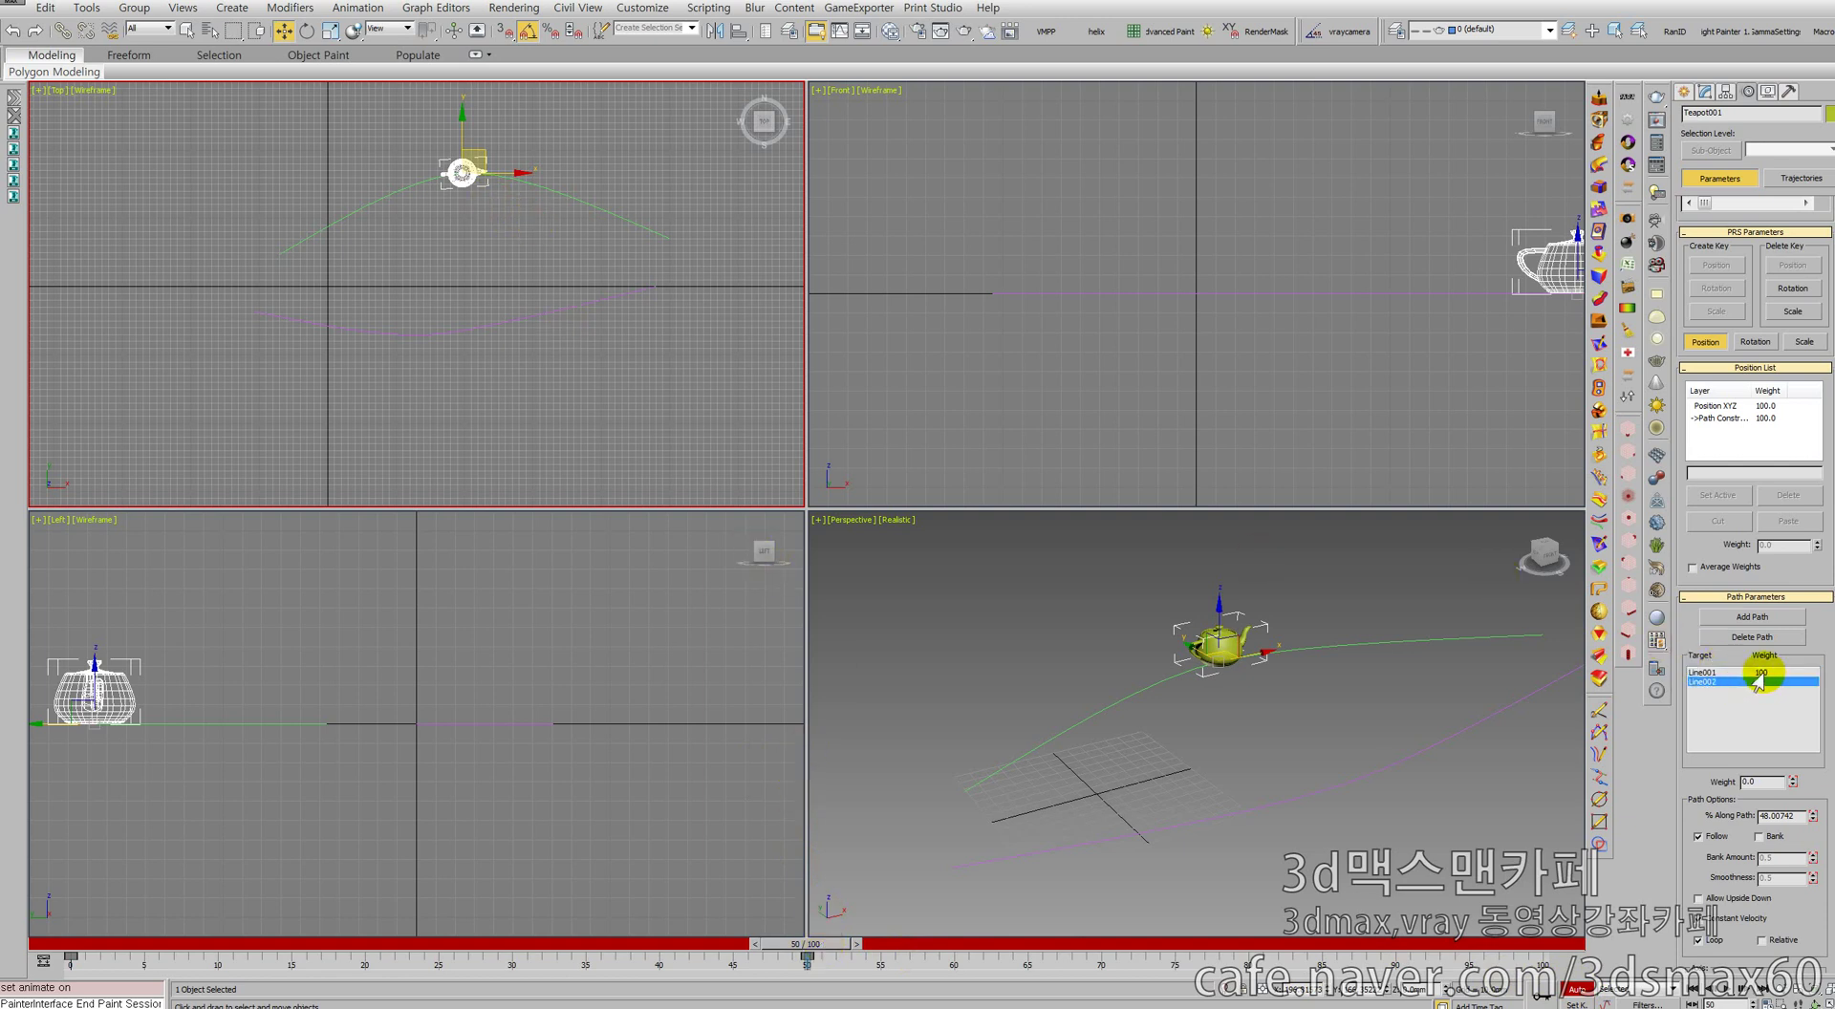
left_click(1759, 673)
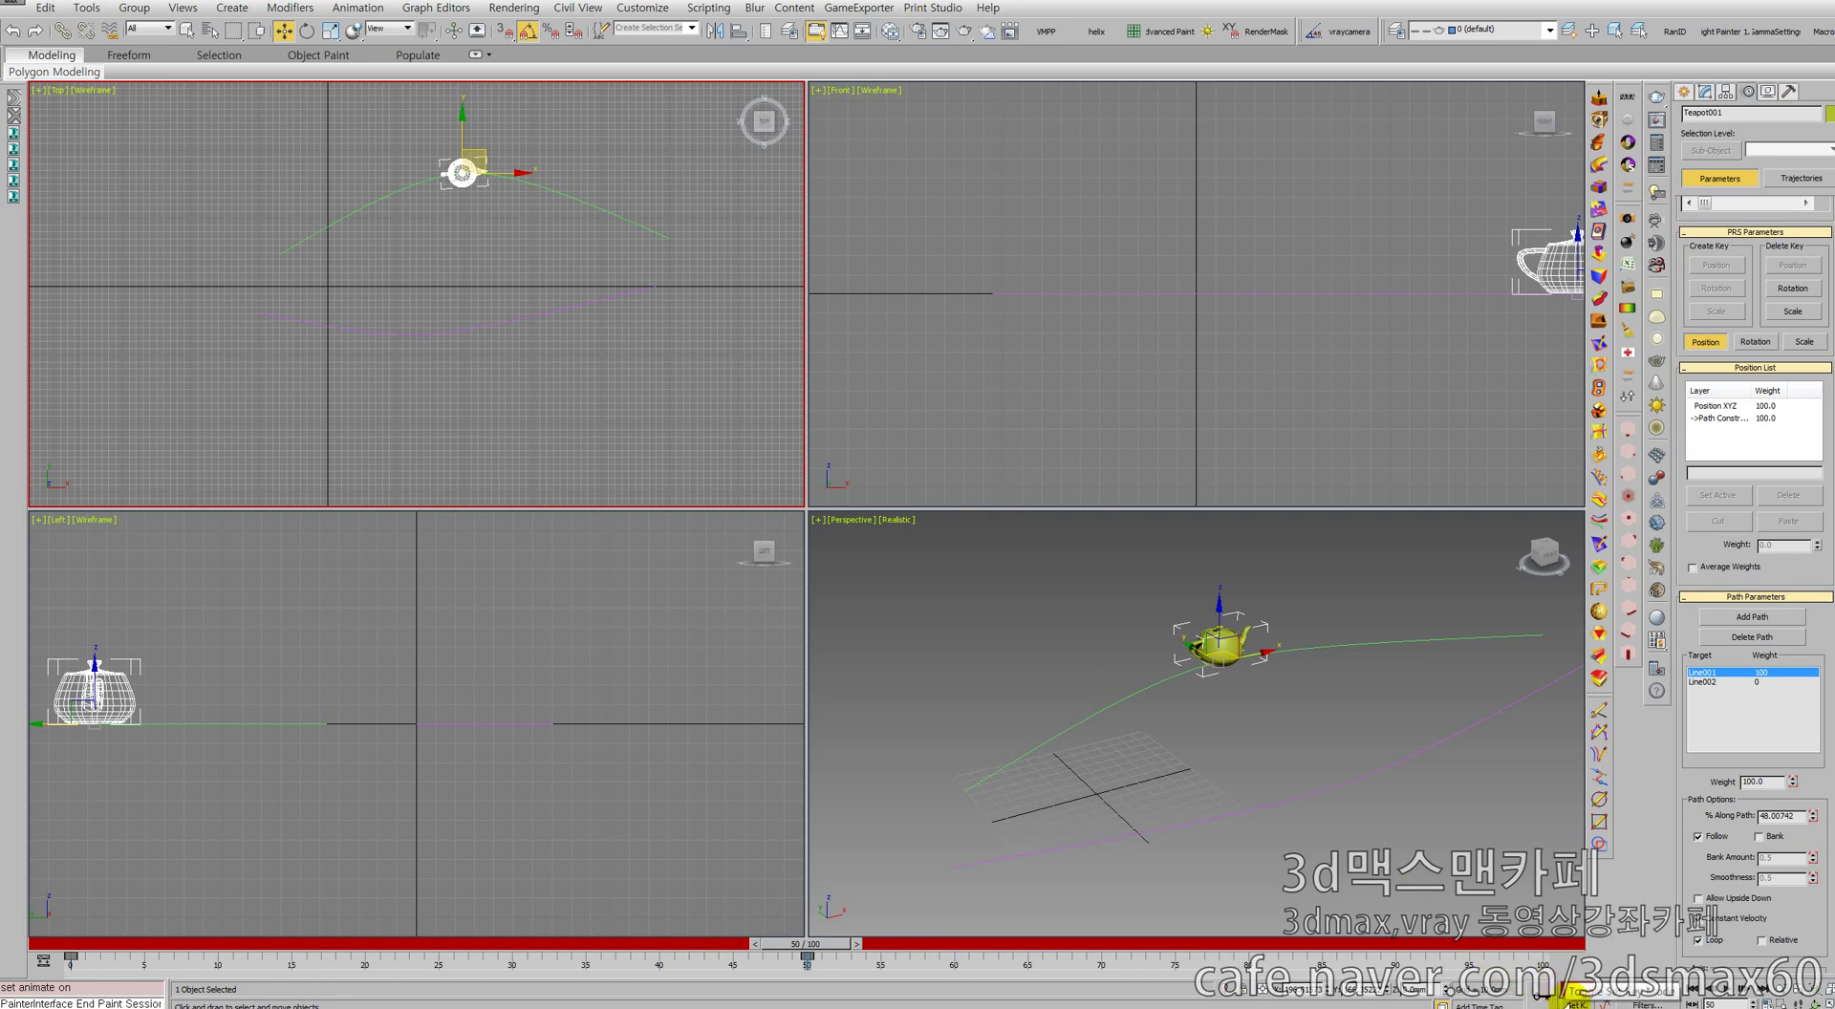
left_click(1568, 1003)
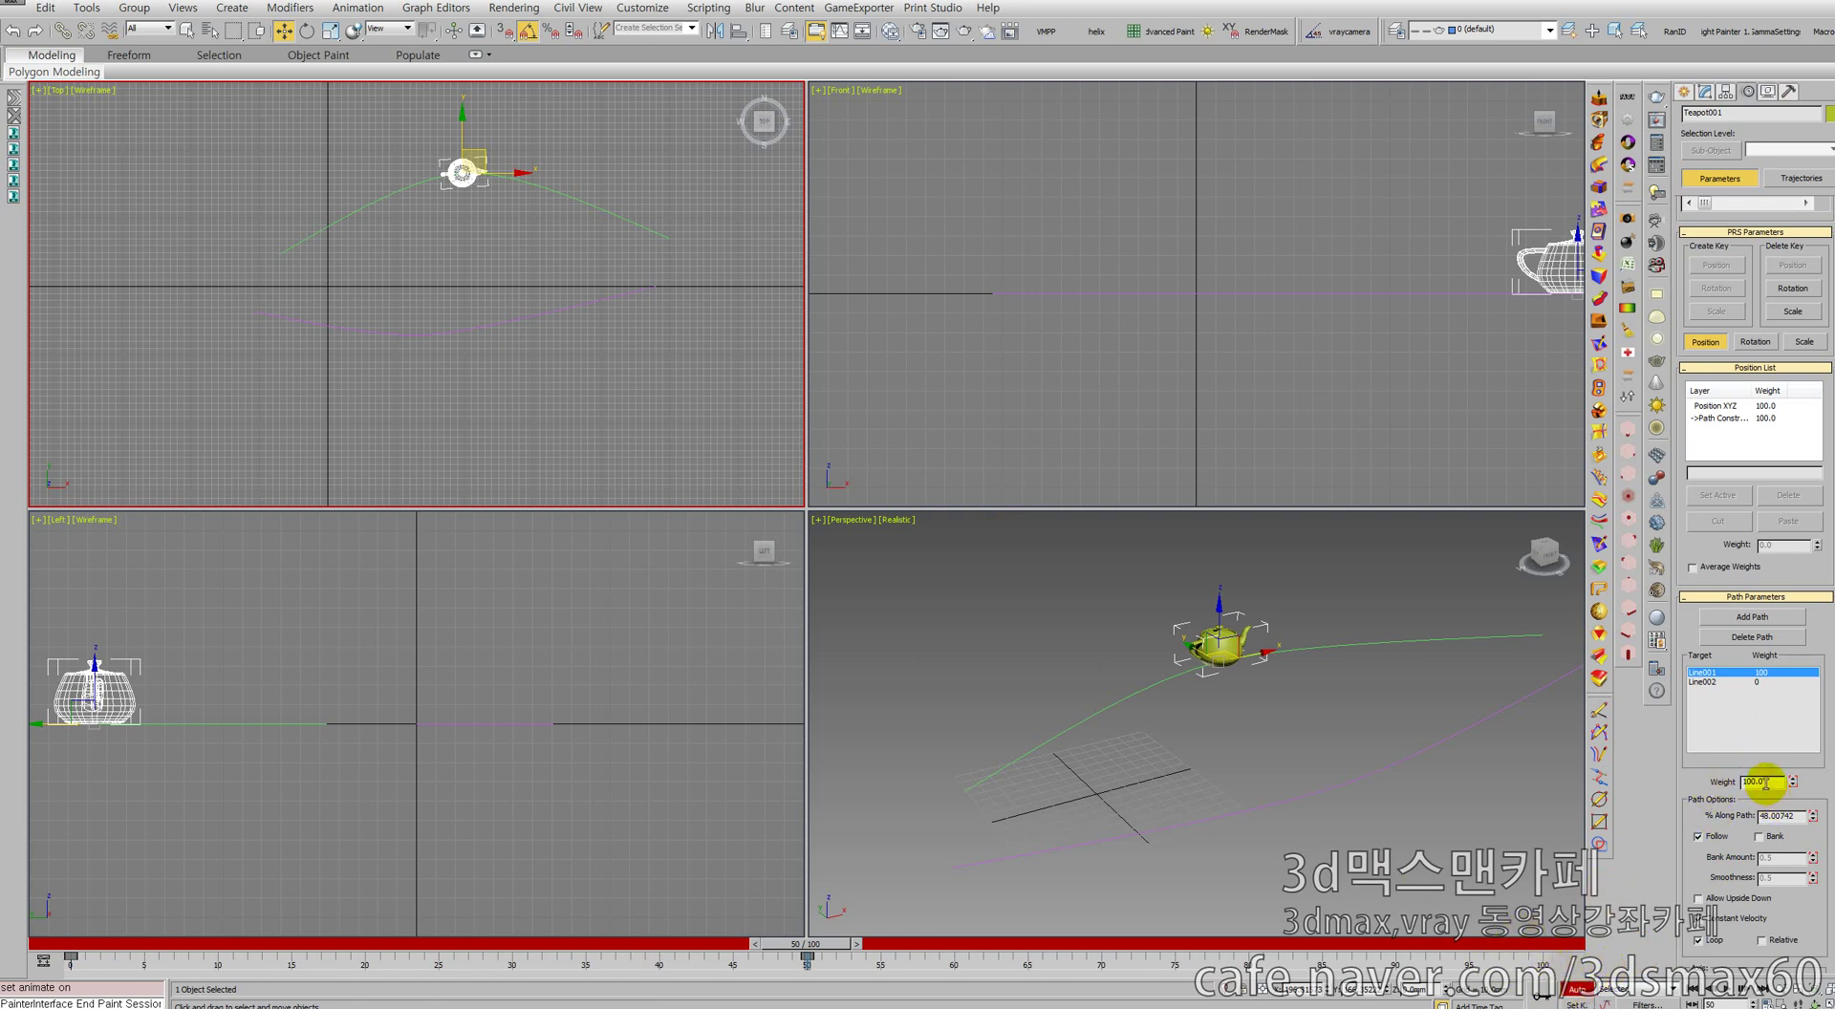
left_click_drag(1767, 783, 1680, 782)
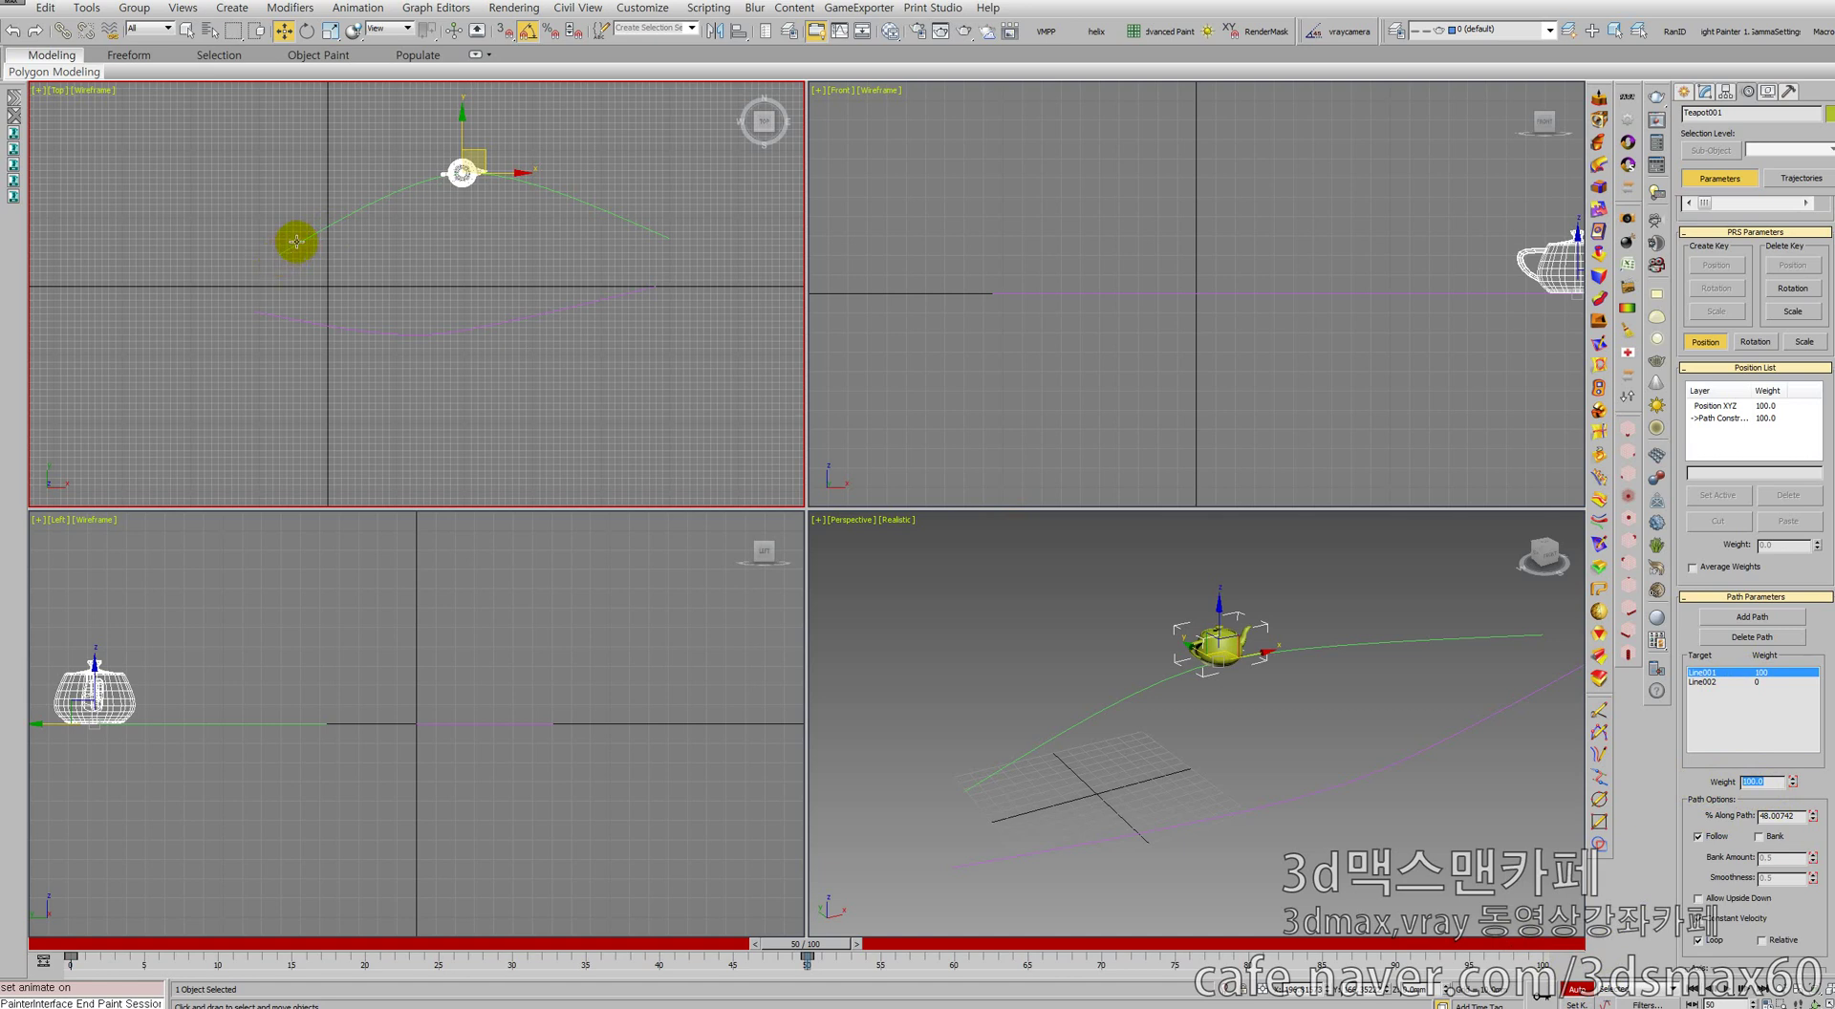
left_click(462, 170)
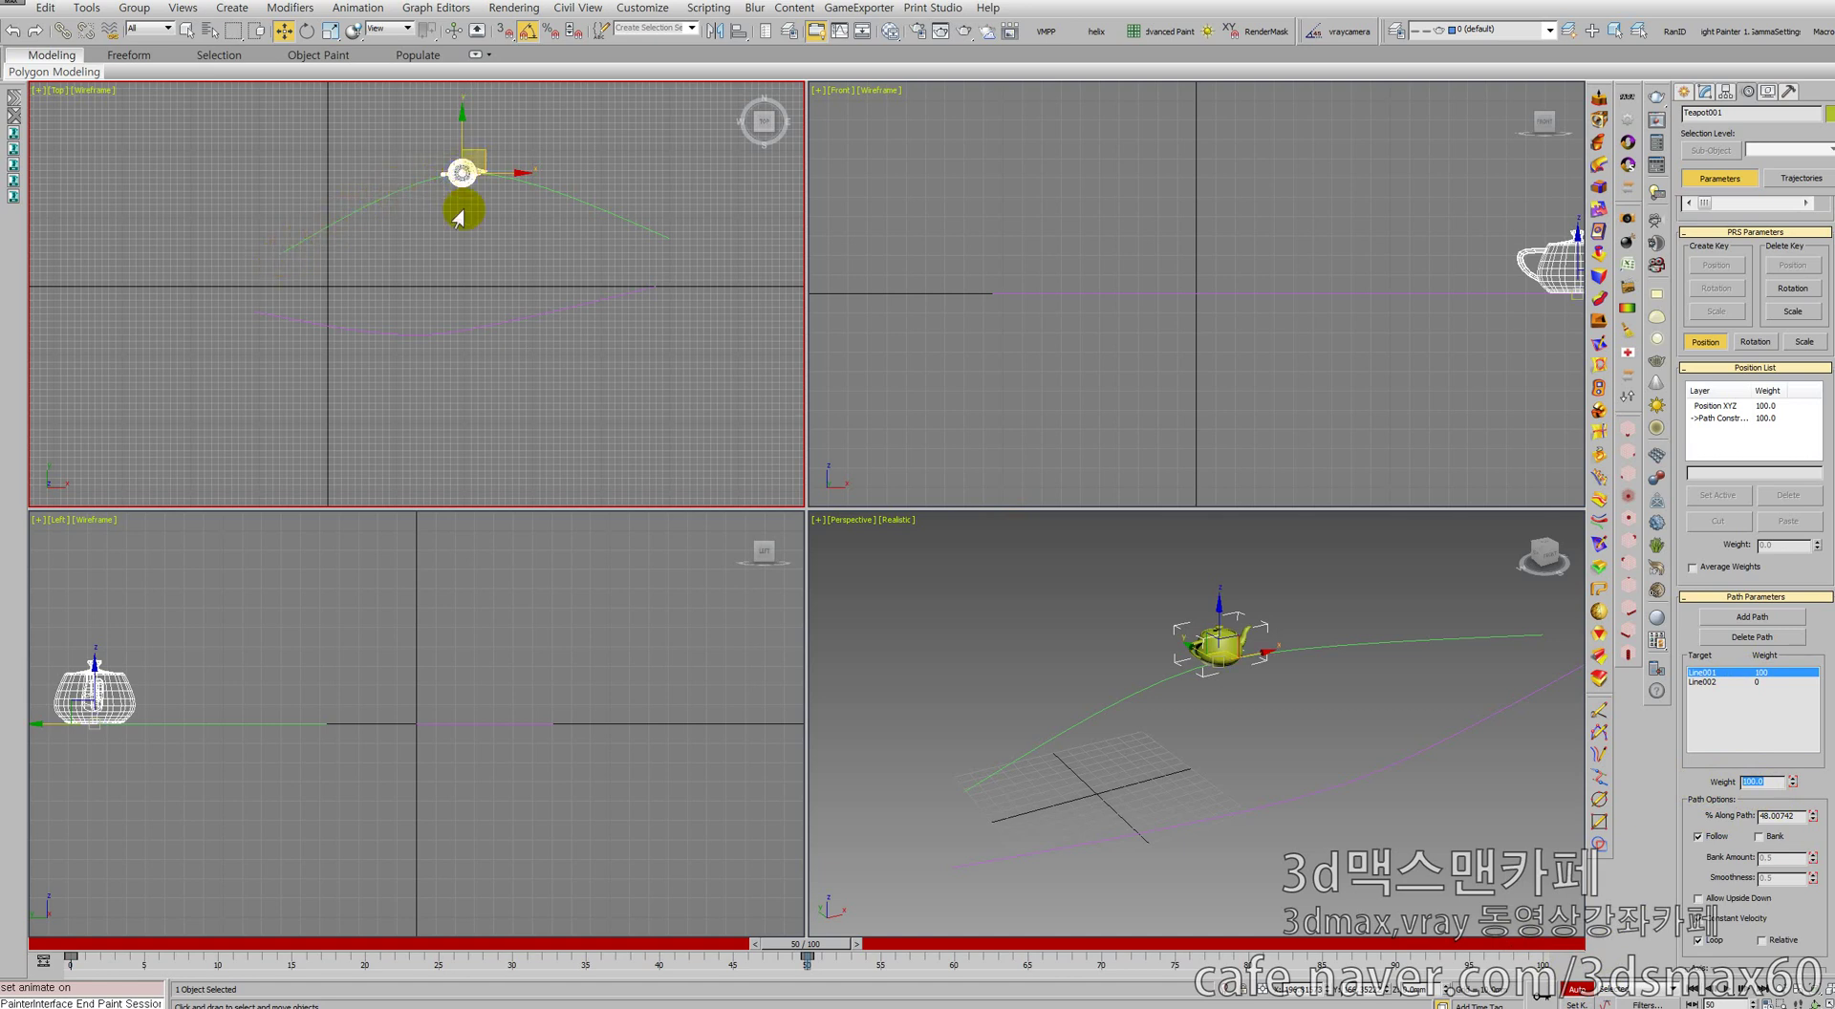
left_click(1769, 782)
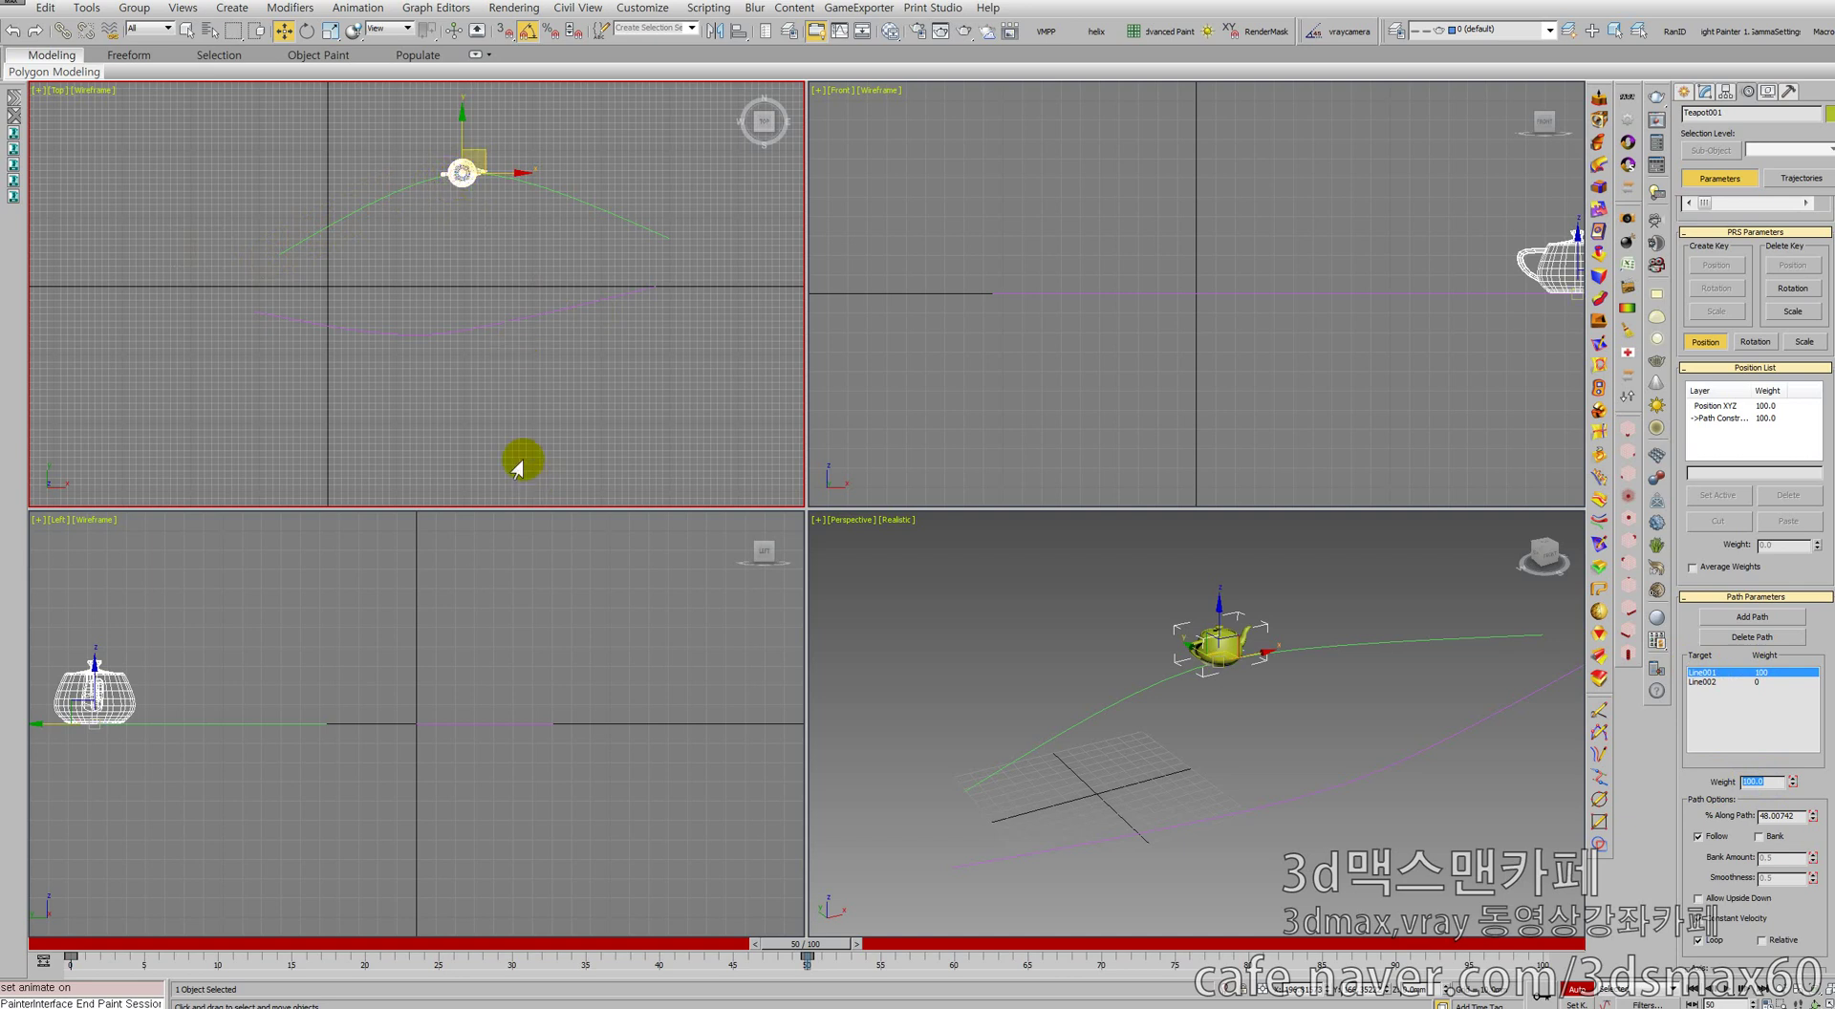
At frame 49, key Line001's path weight at 100 with Auto Key on
left_click(752, 945)
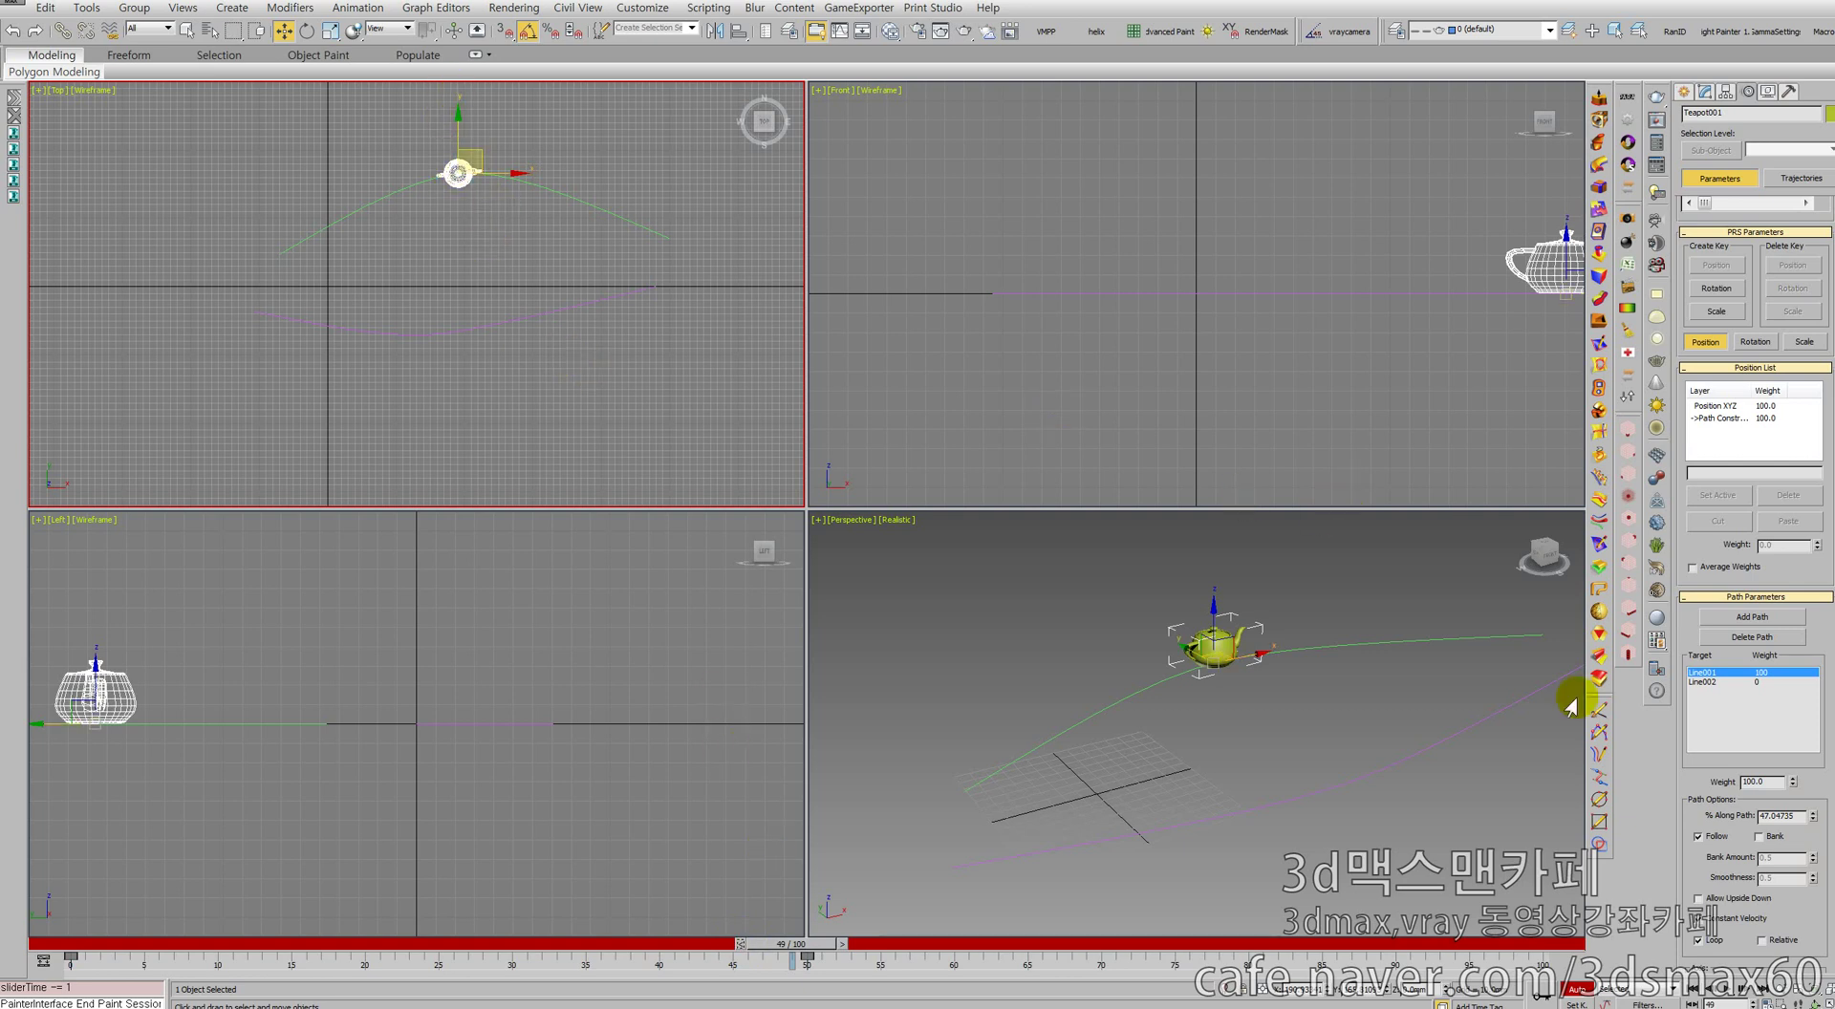
left_click_drag(1774, 782, 1672, 771)
left_click(1572, 1003)
left_click(1575, 989)
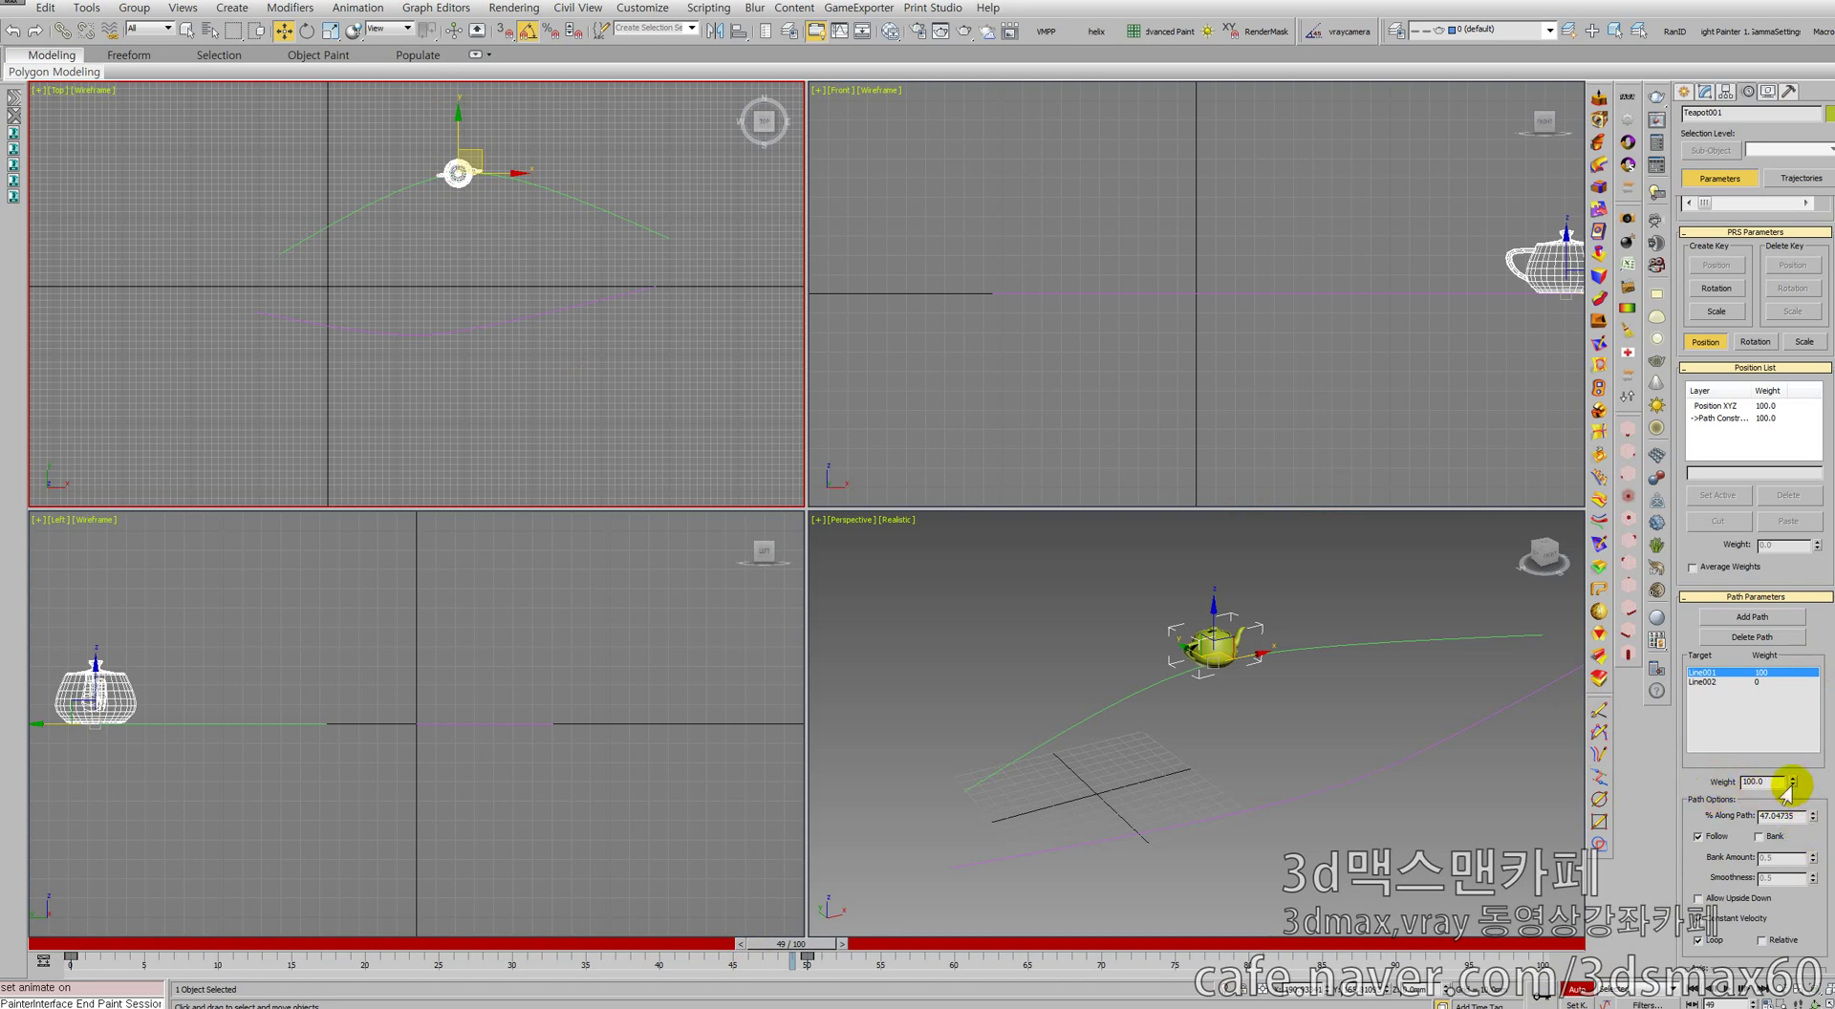
left_click(1793, 786)
left_click(1793, 778)
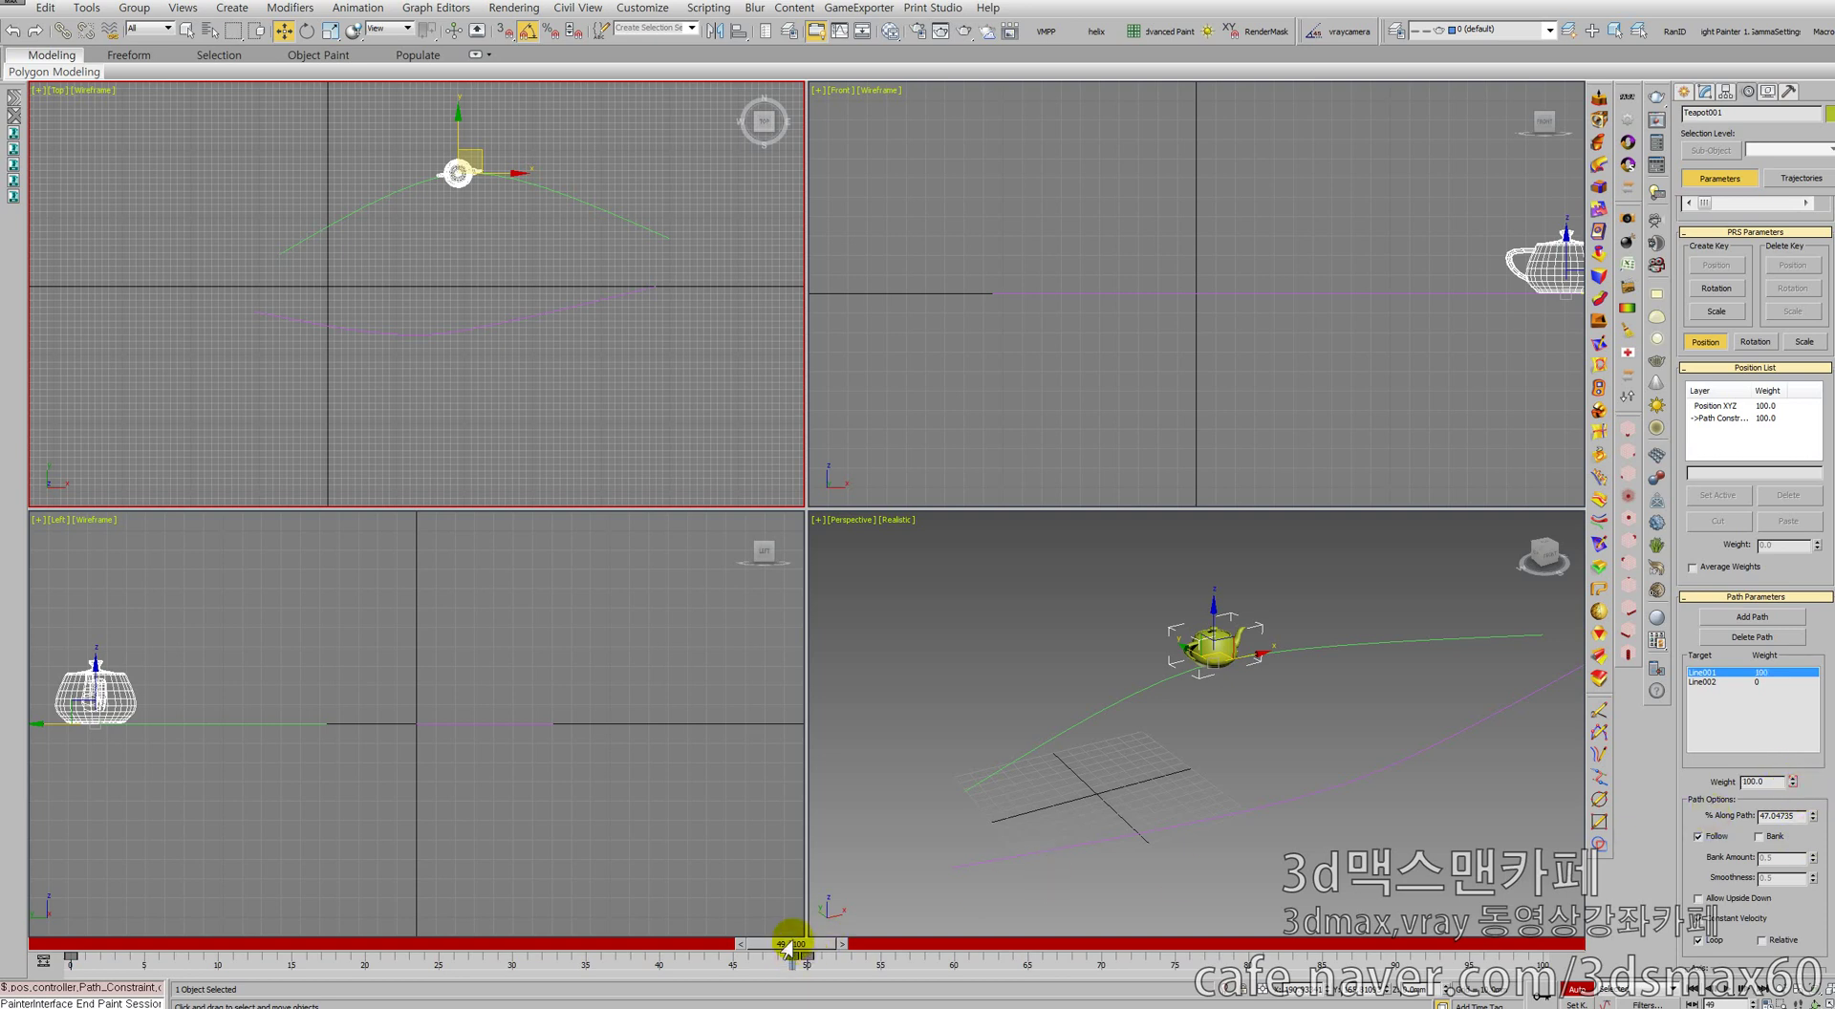
At frame 50, set Line001's path weight to 0
mouse_move(785, 949)
left_mouse_down()
mouse_move(713, 945)
mouse_move(791, 946)
left_mouse_up()
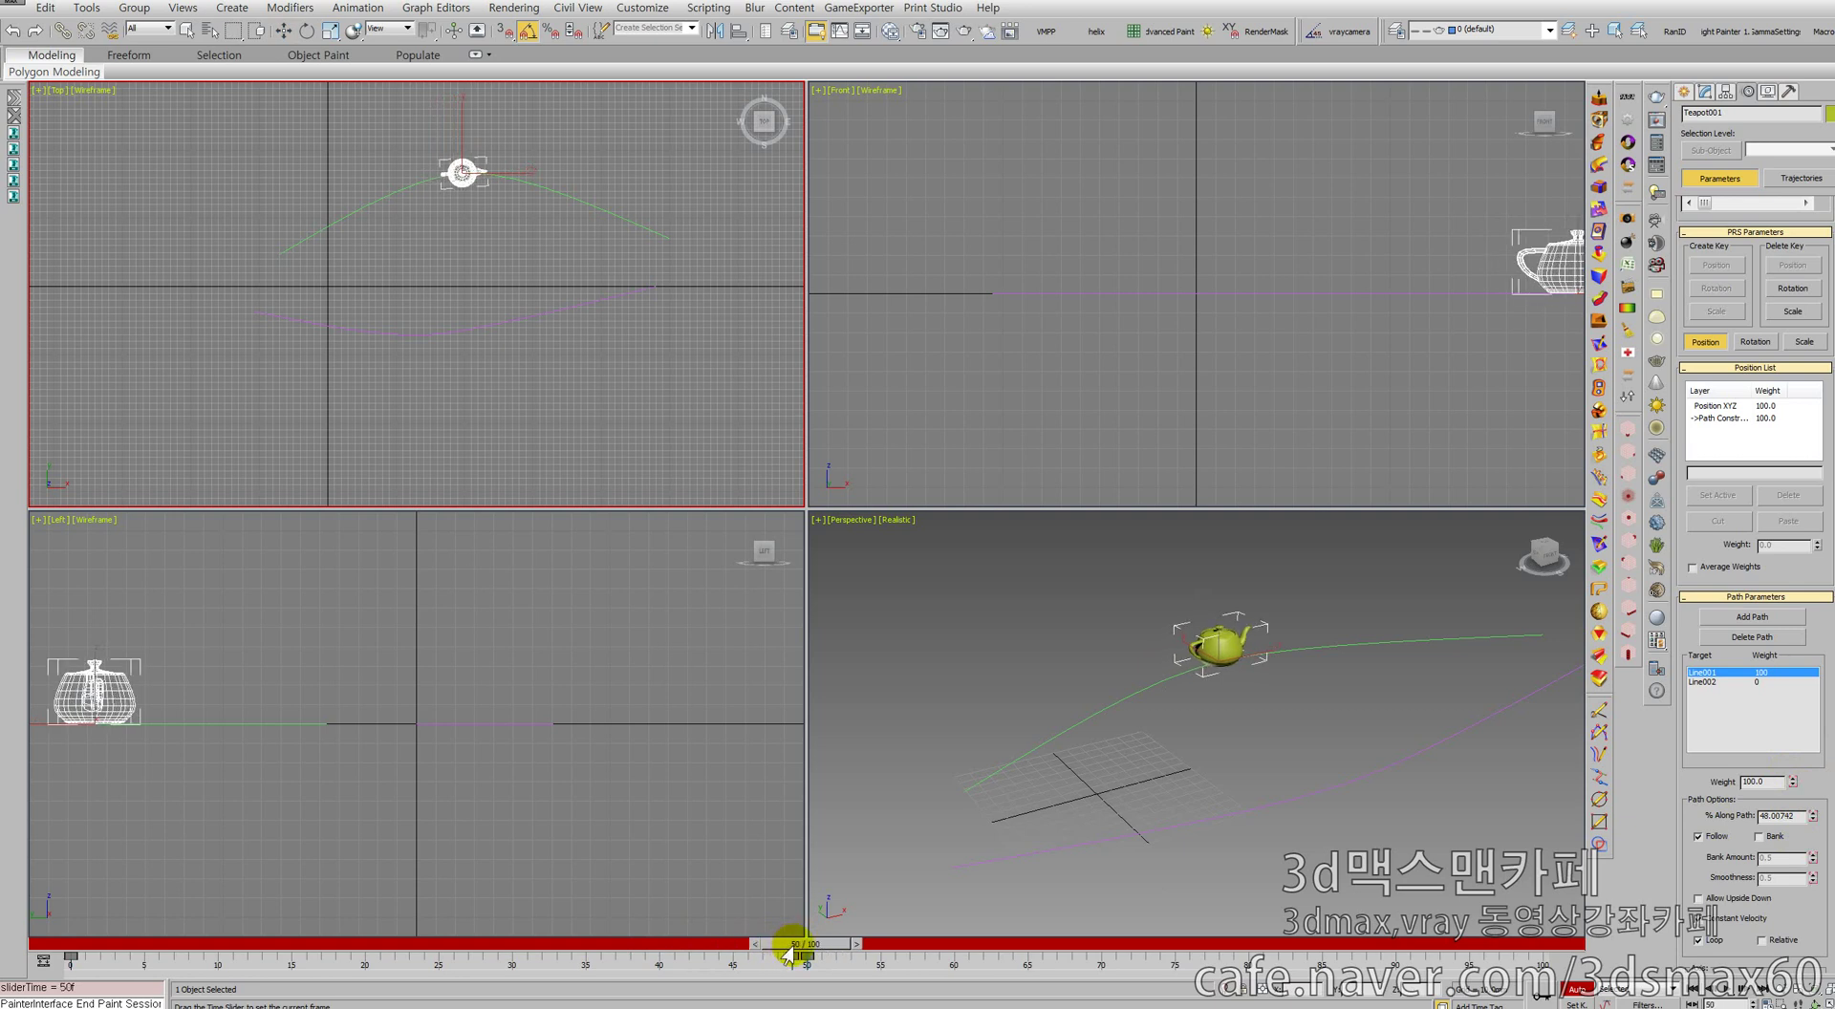
key("w")
double_click(1782, 781)
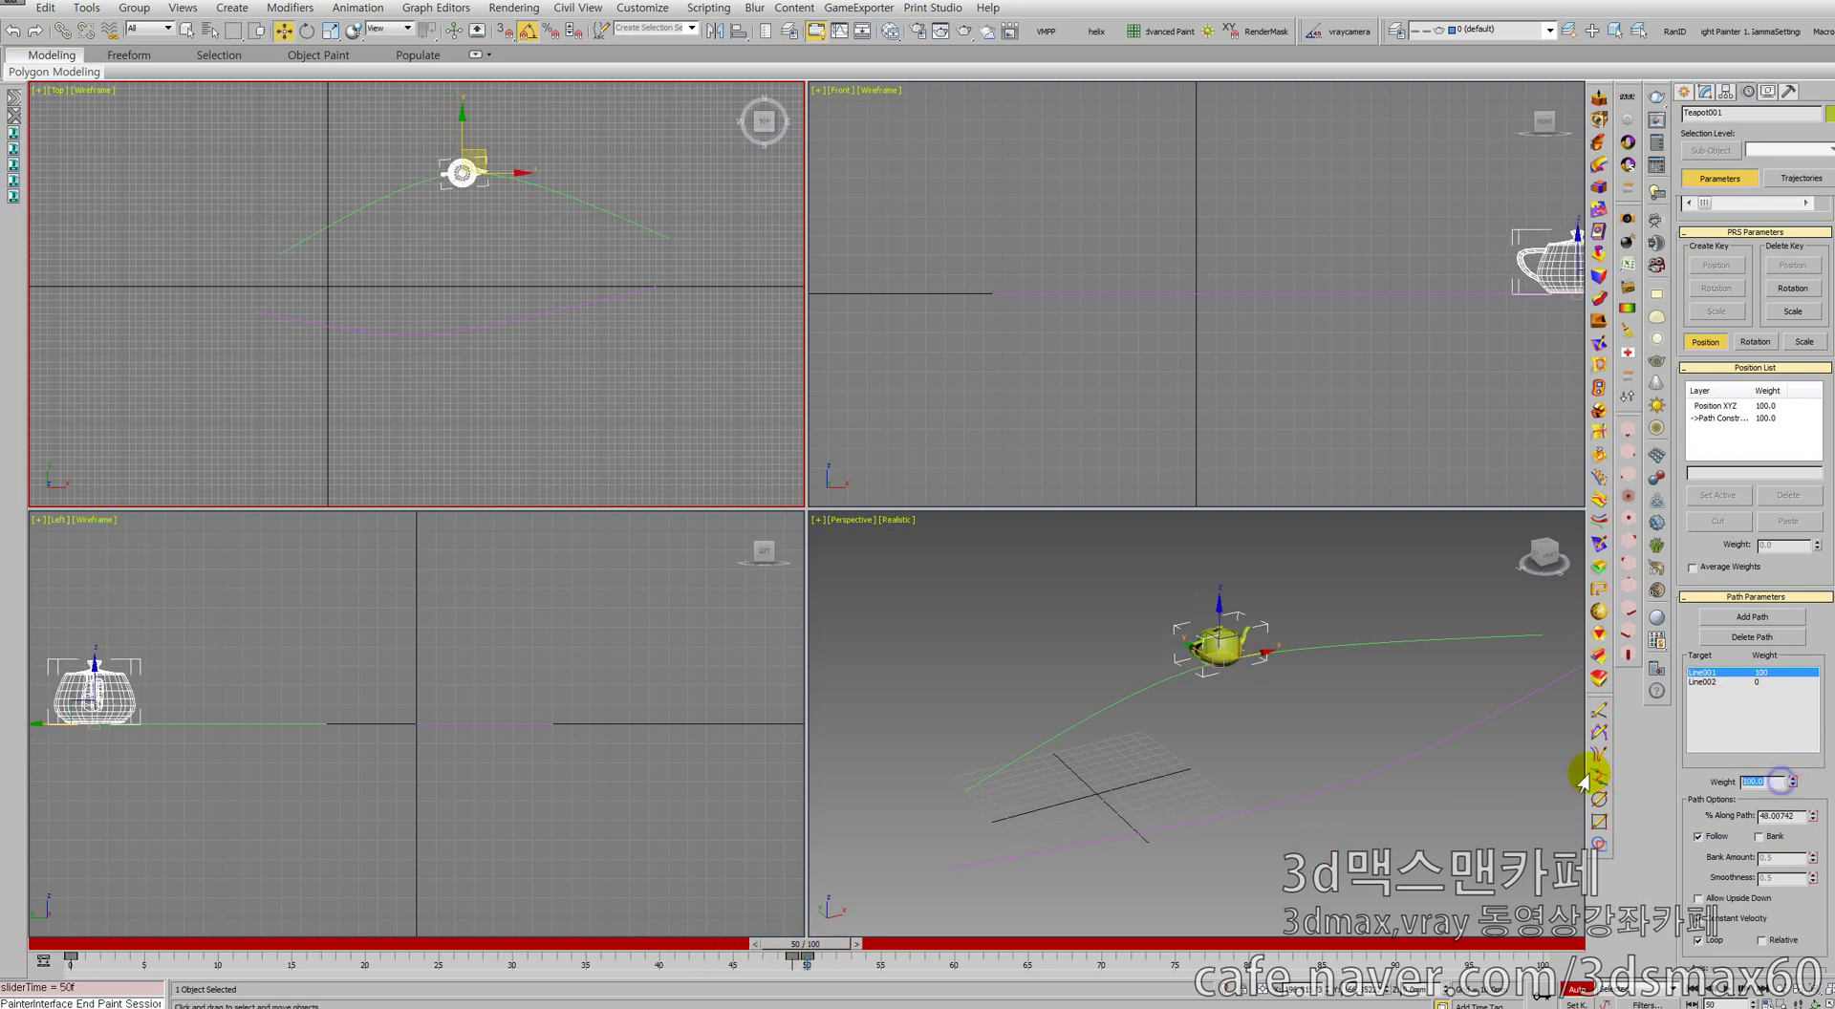
type("0")
key("Return")
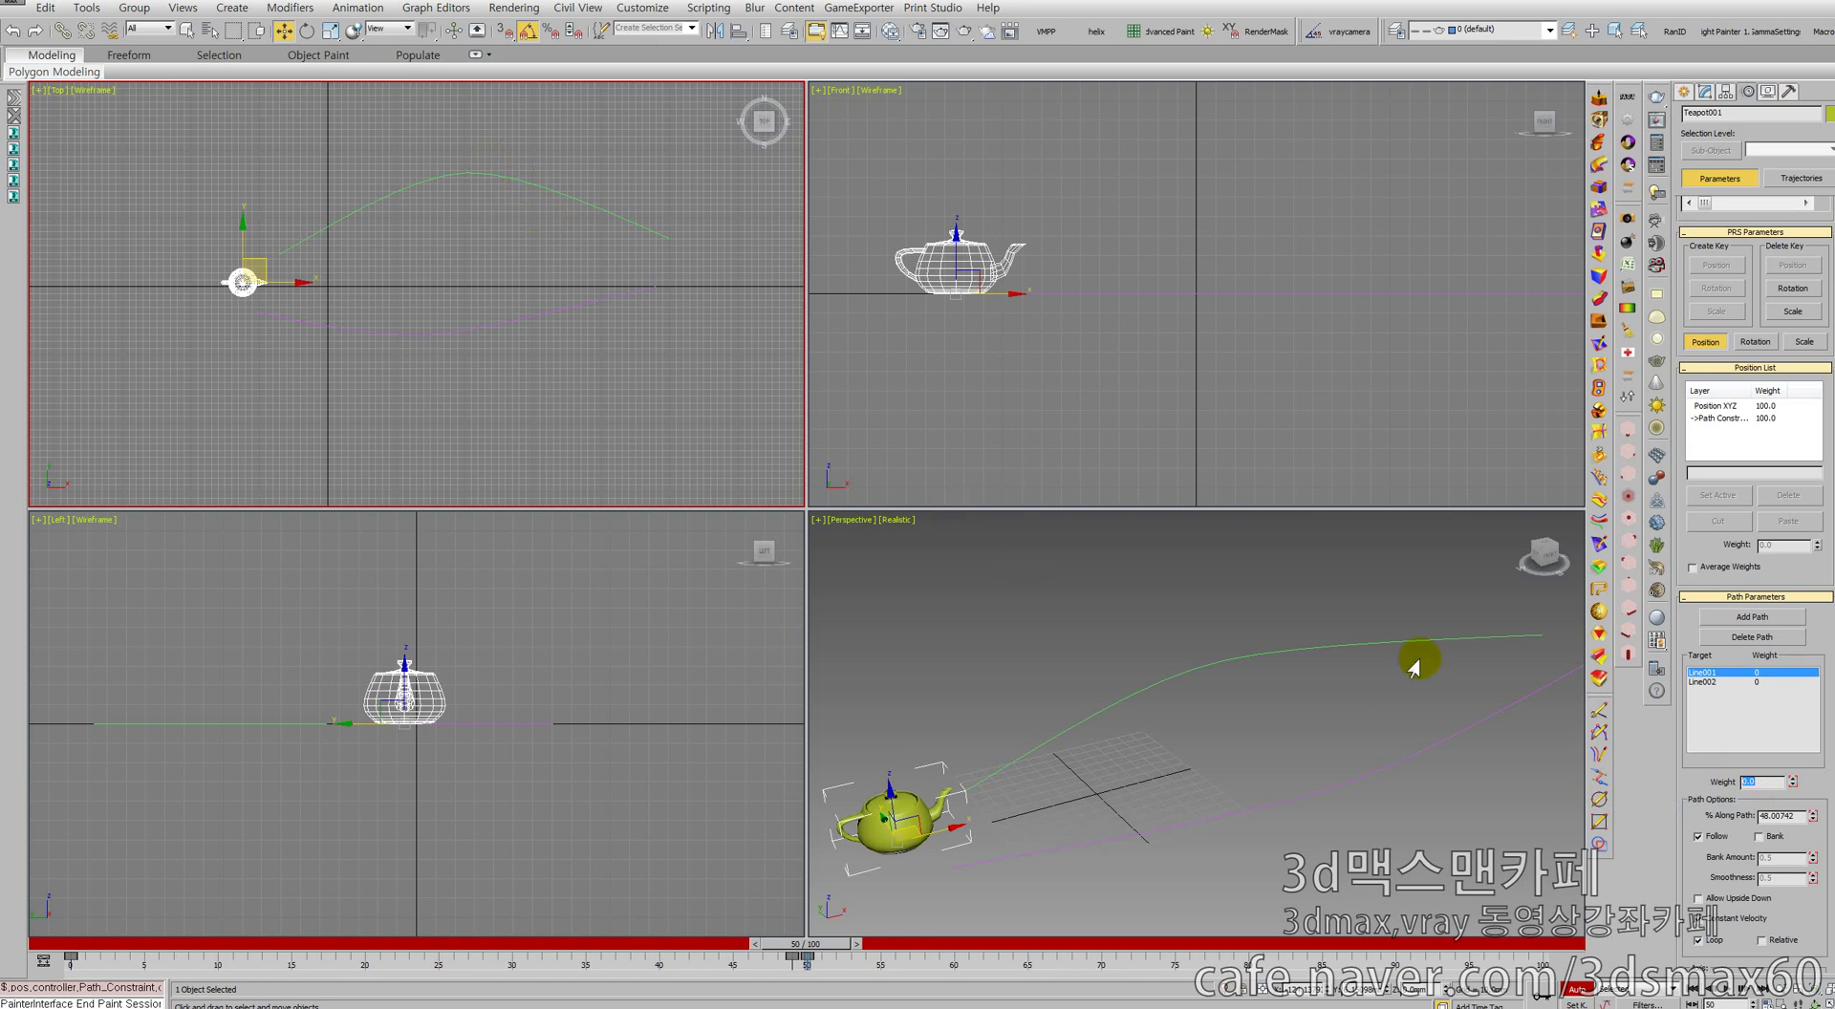
Choose the Line002 path target and key its weight at 0 at frame 49
left_click(1706, 682)
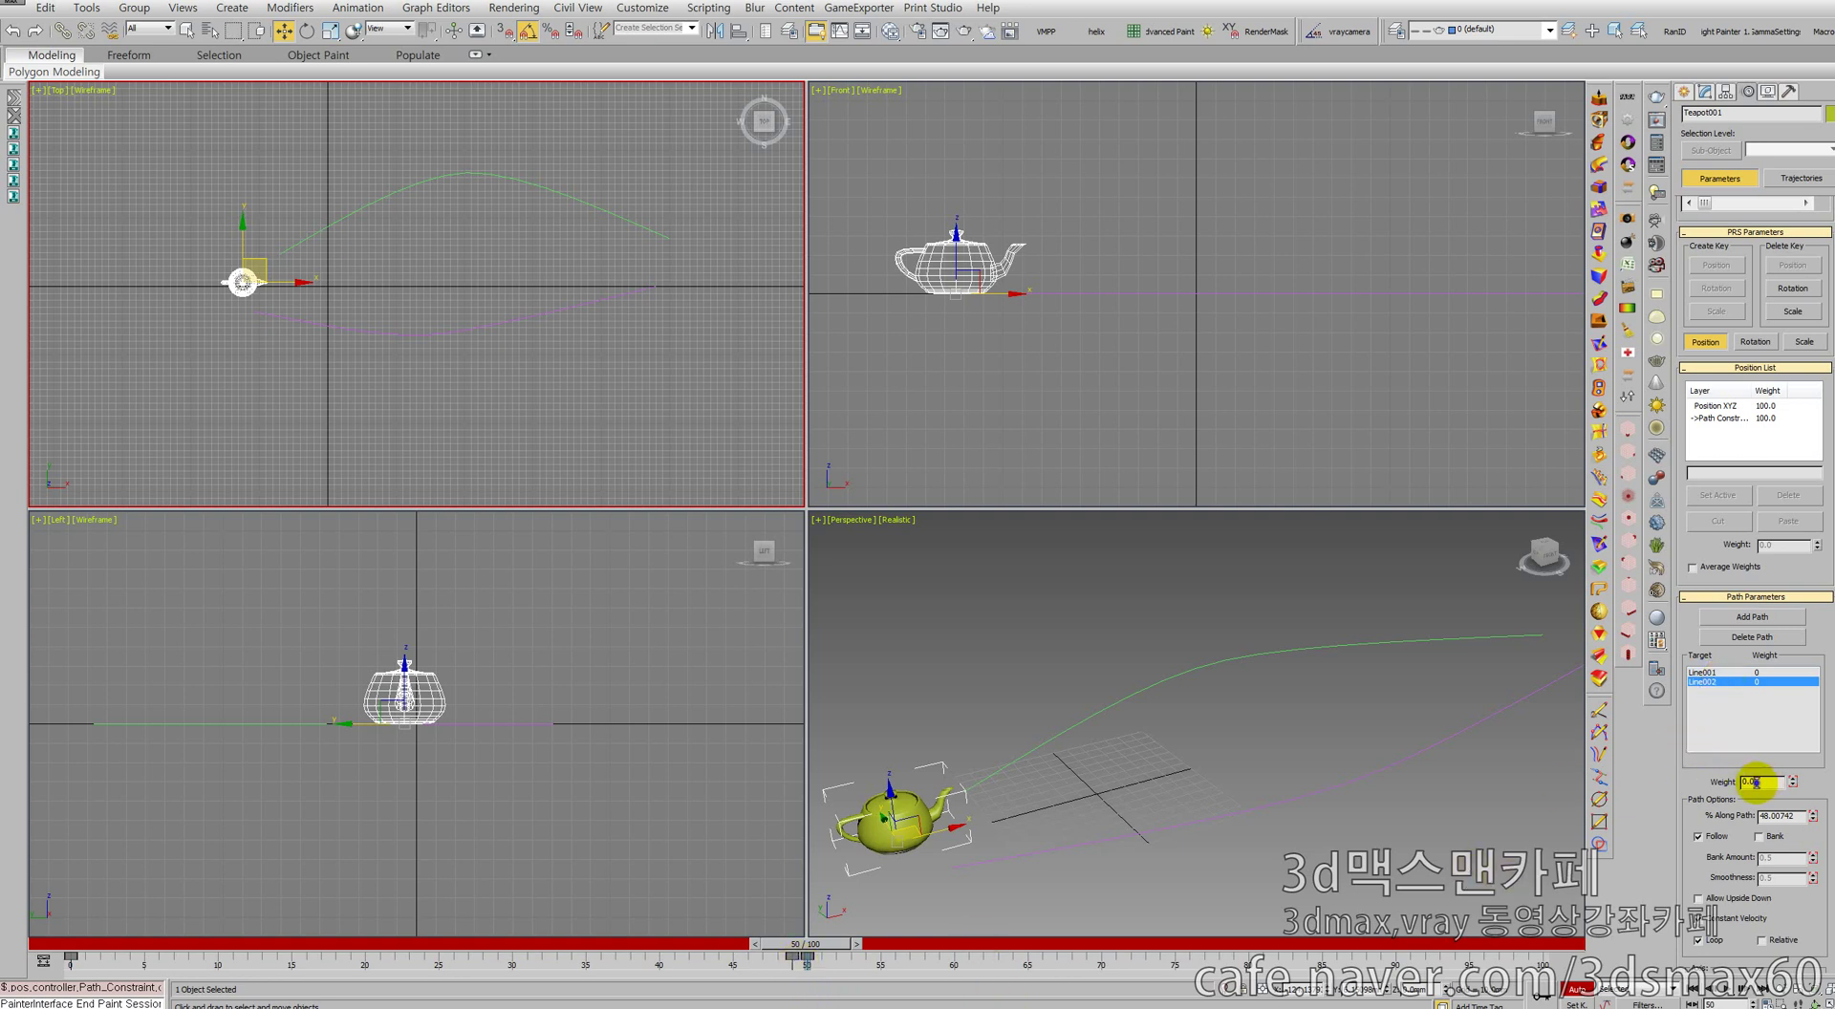
left_click_drag(832, 944, 25, 912)
key("w")
left_click(1727, 683)
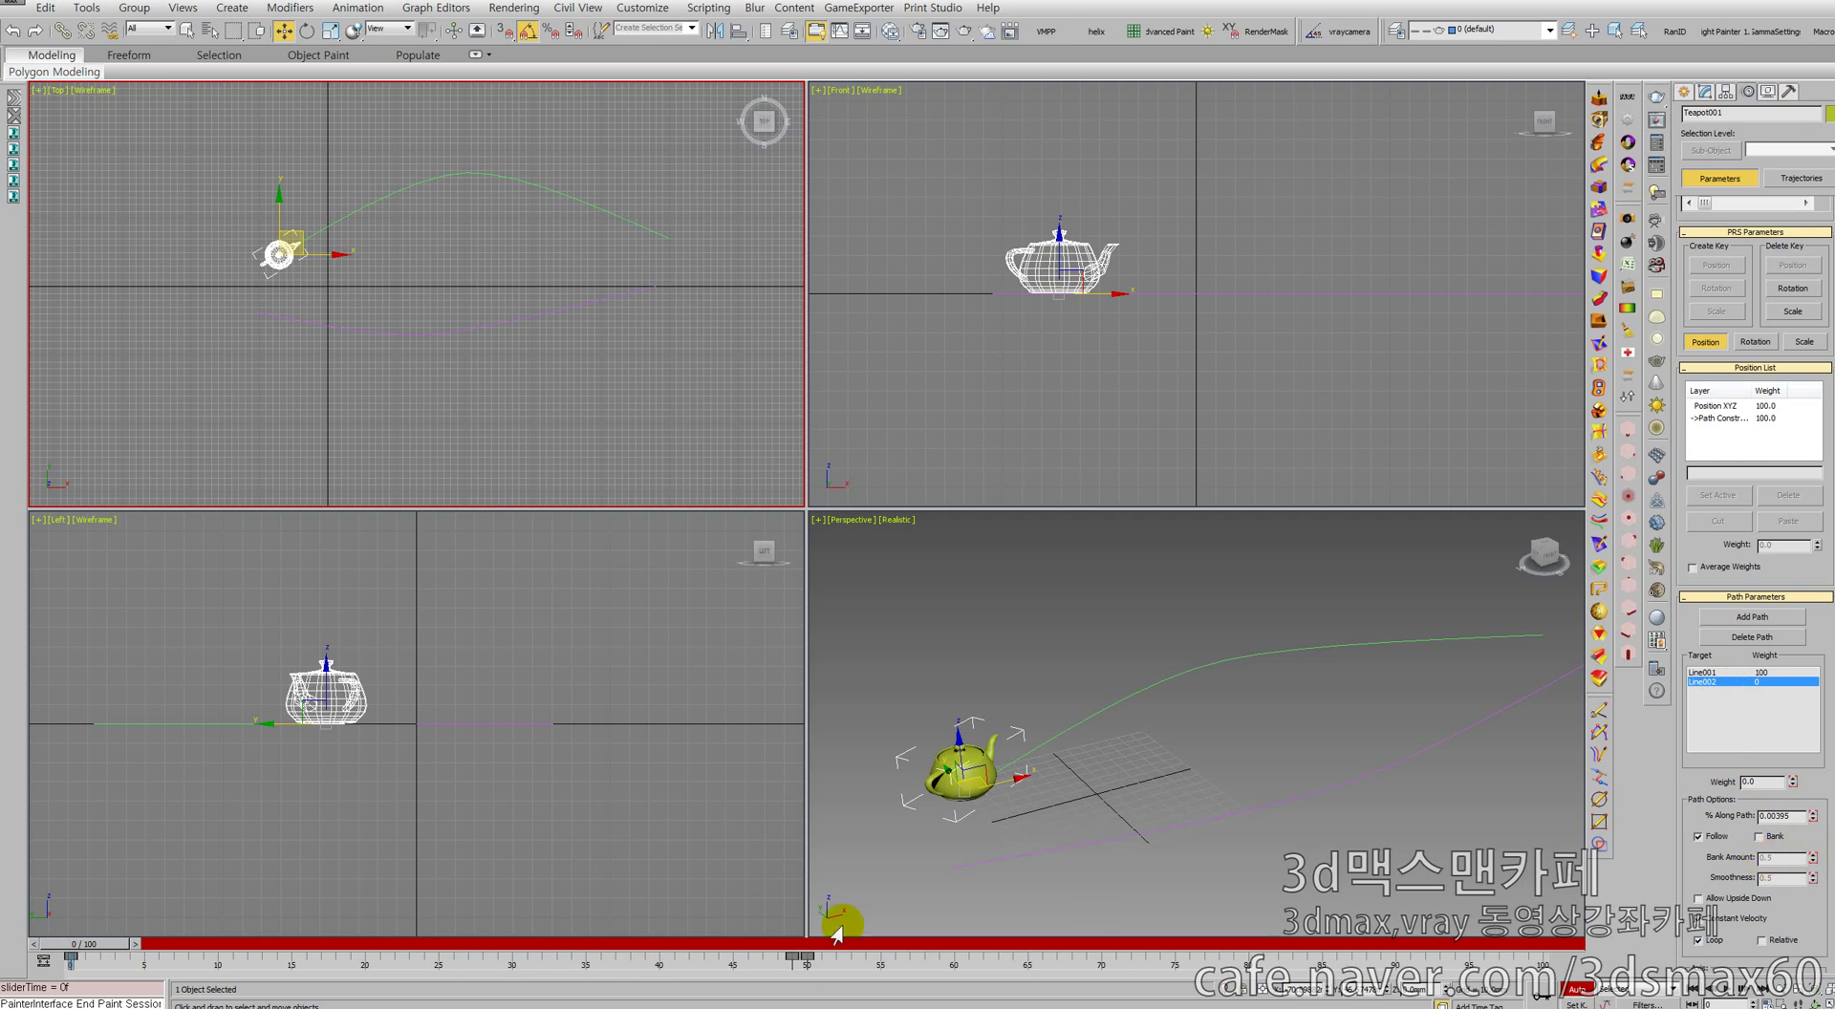
left_click_drag(122, 943, 798, 953)
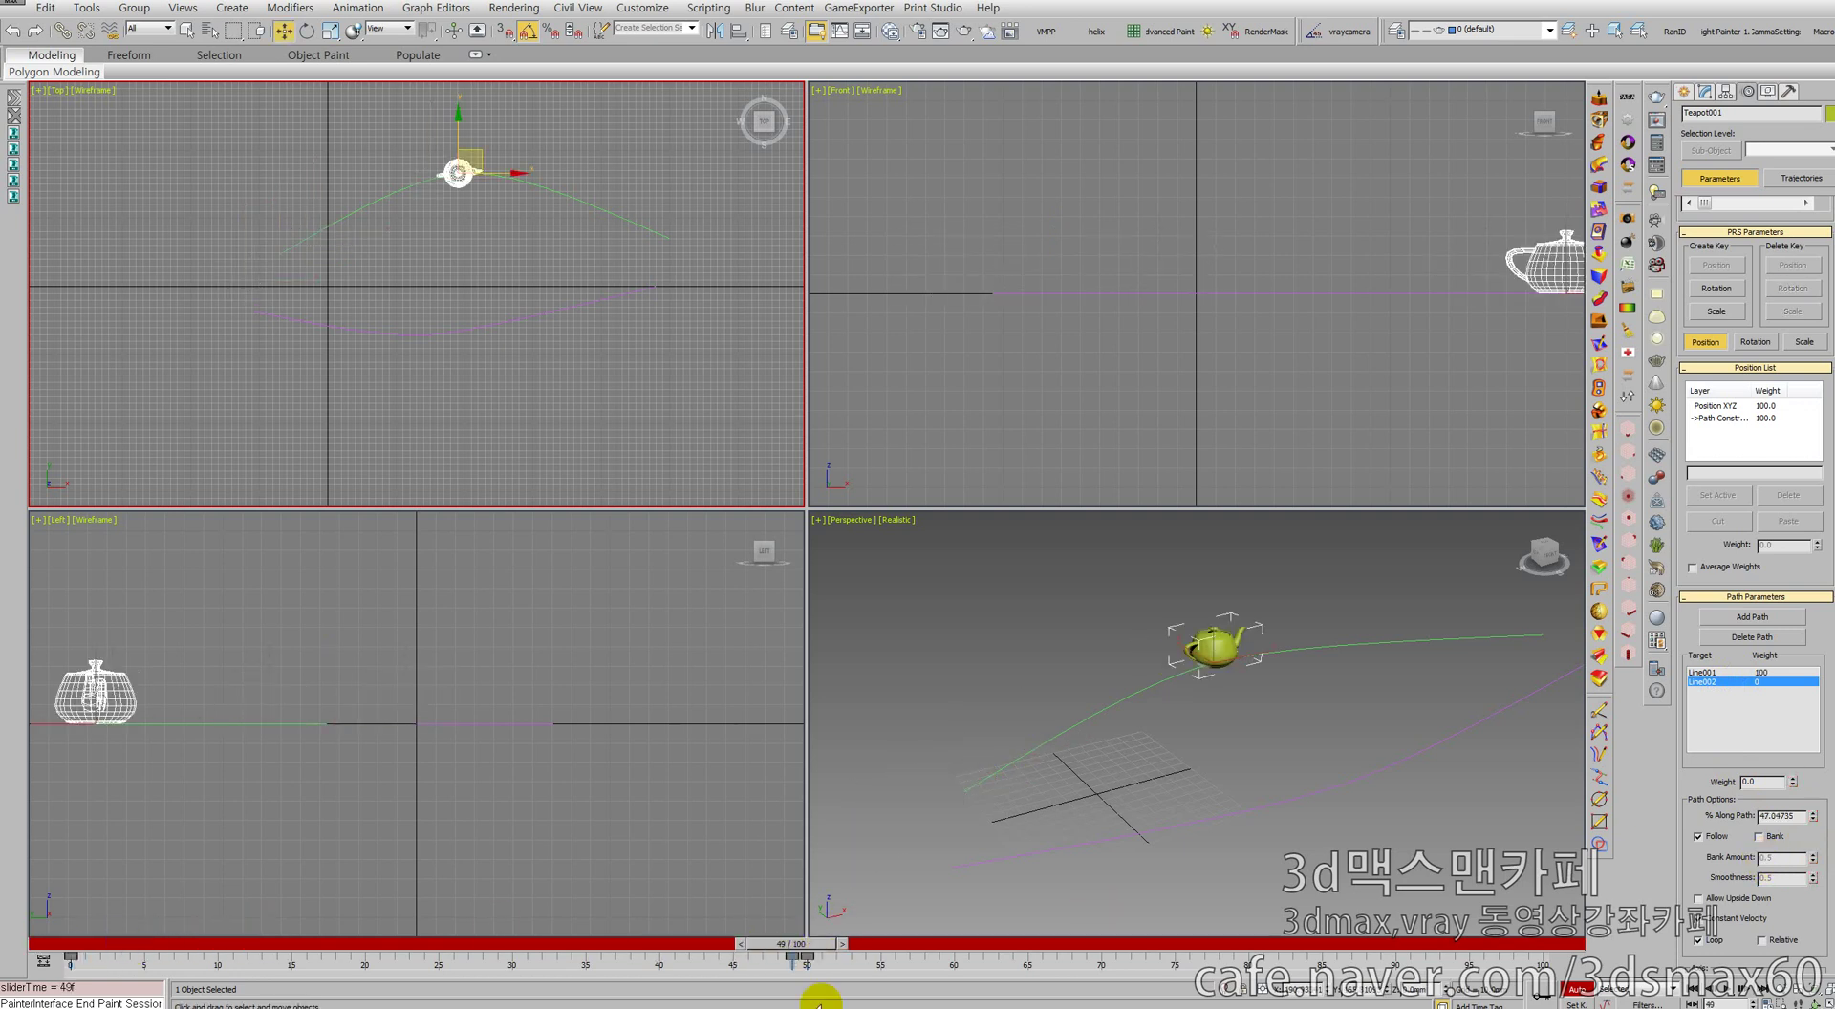
left_click(1793, 785)
left_click(1793, 780)
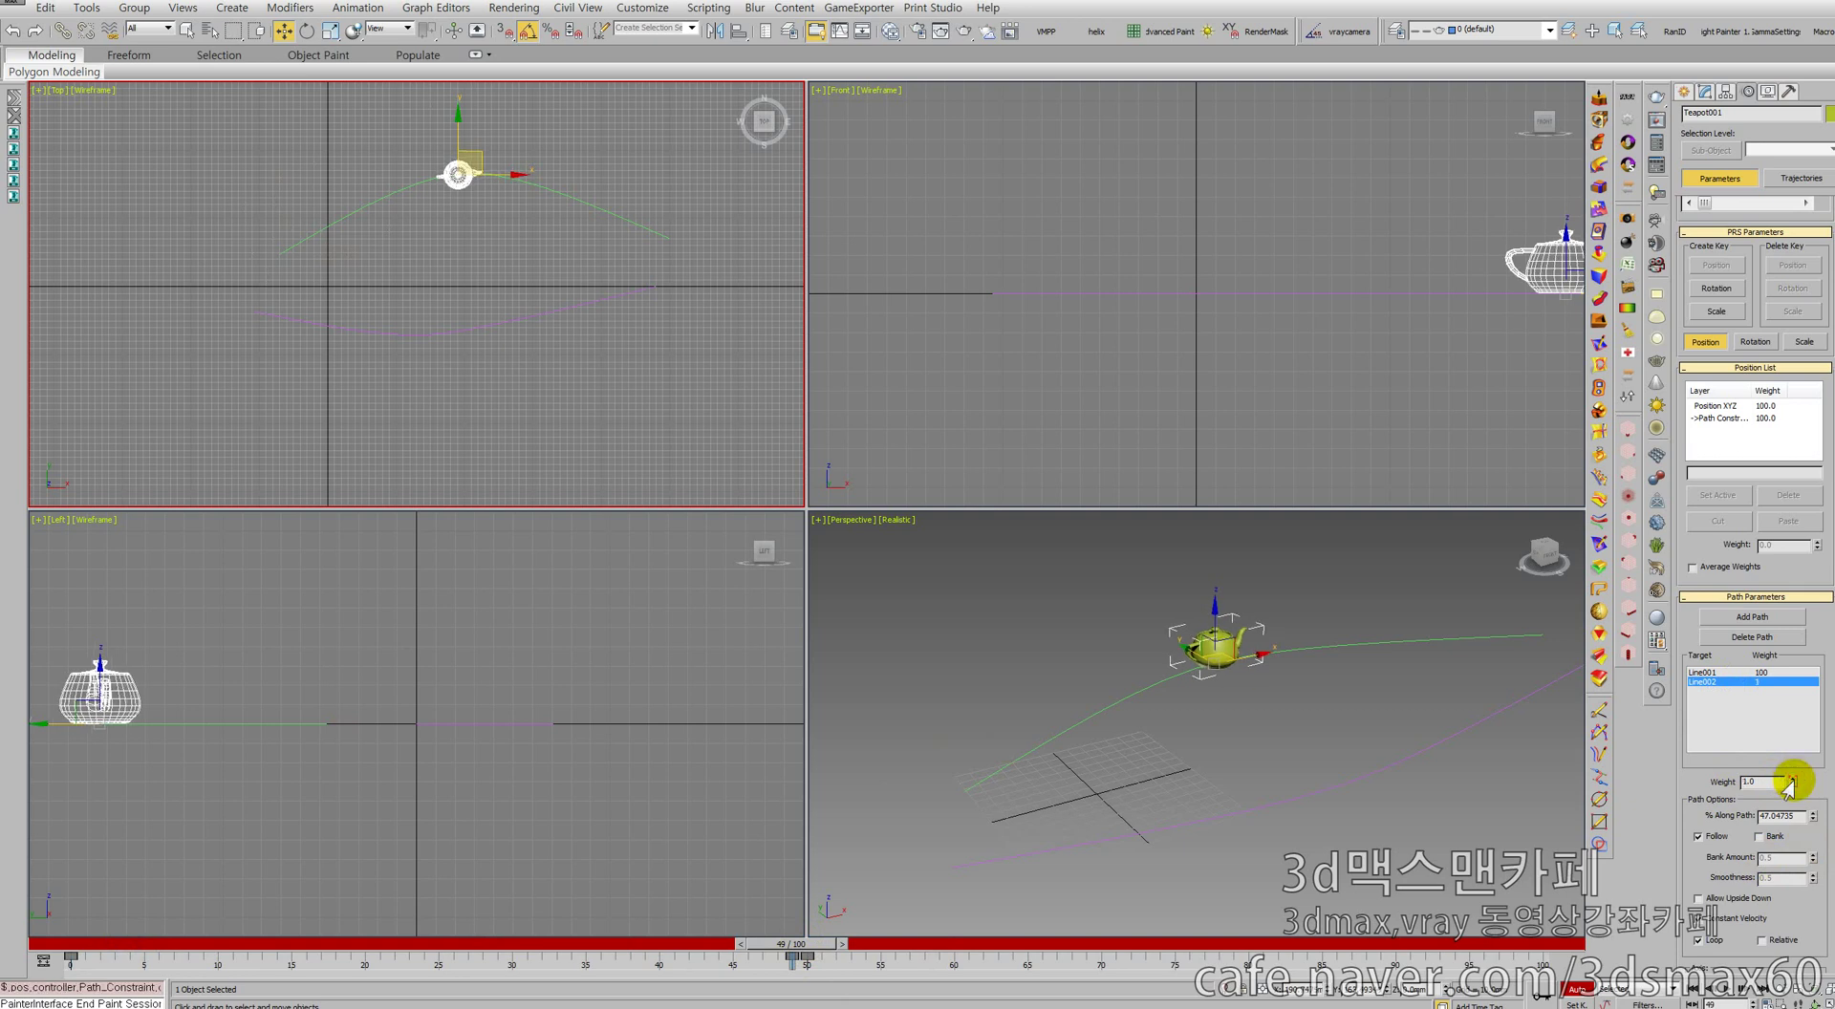
left_click(1793, 779)
left_click(1793, 785)
left_click(1792, 785)
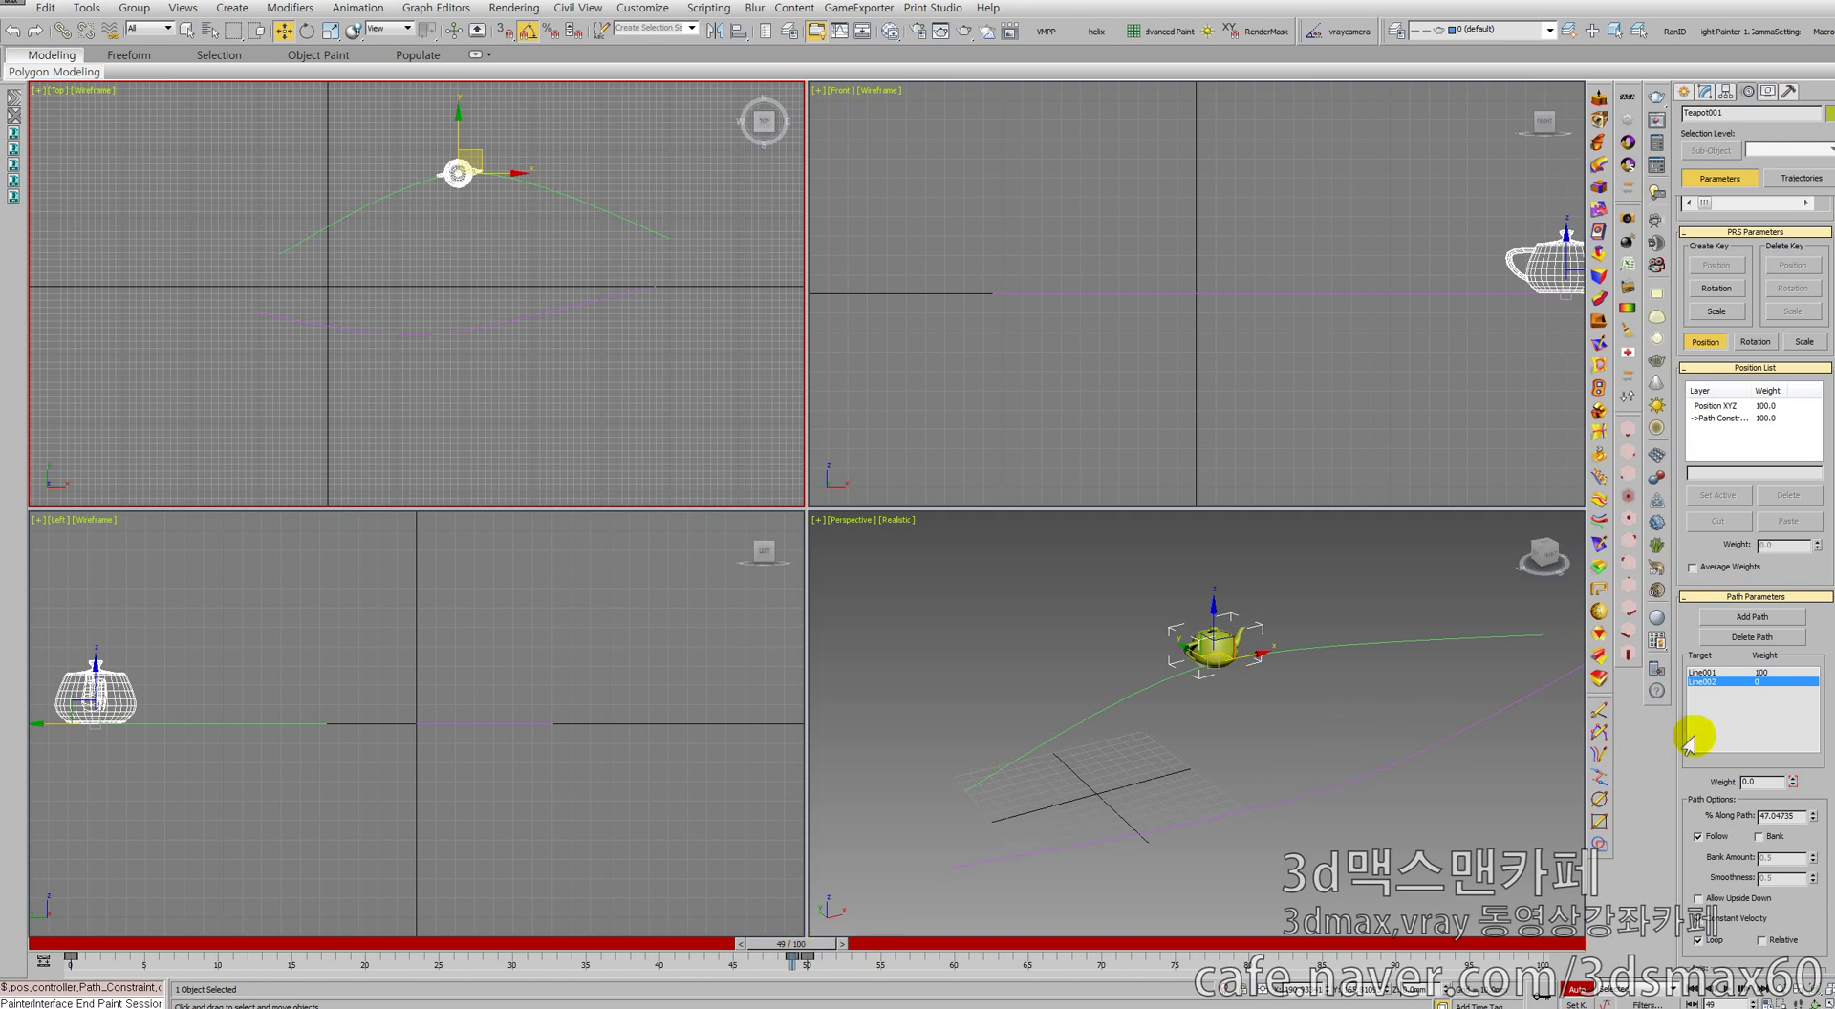
At frame 50, set Line002's path weight to 100 and keep the teapot selected
left_click(1725, 673)
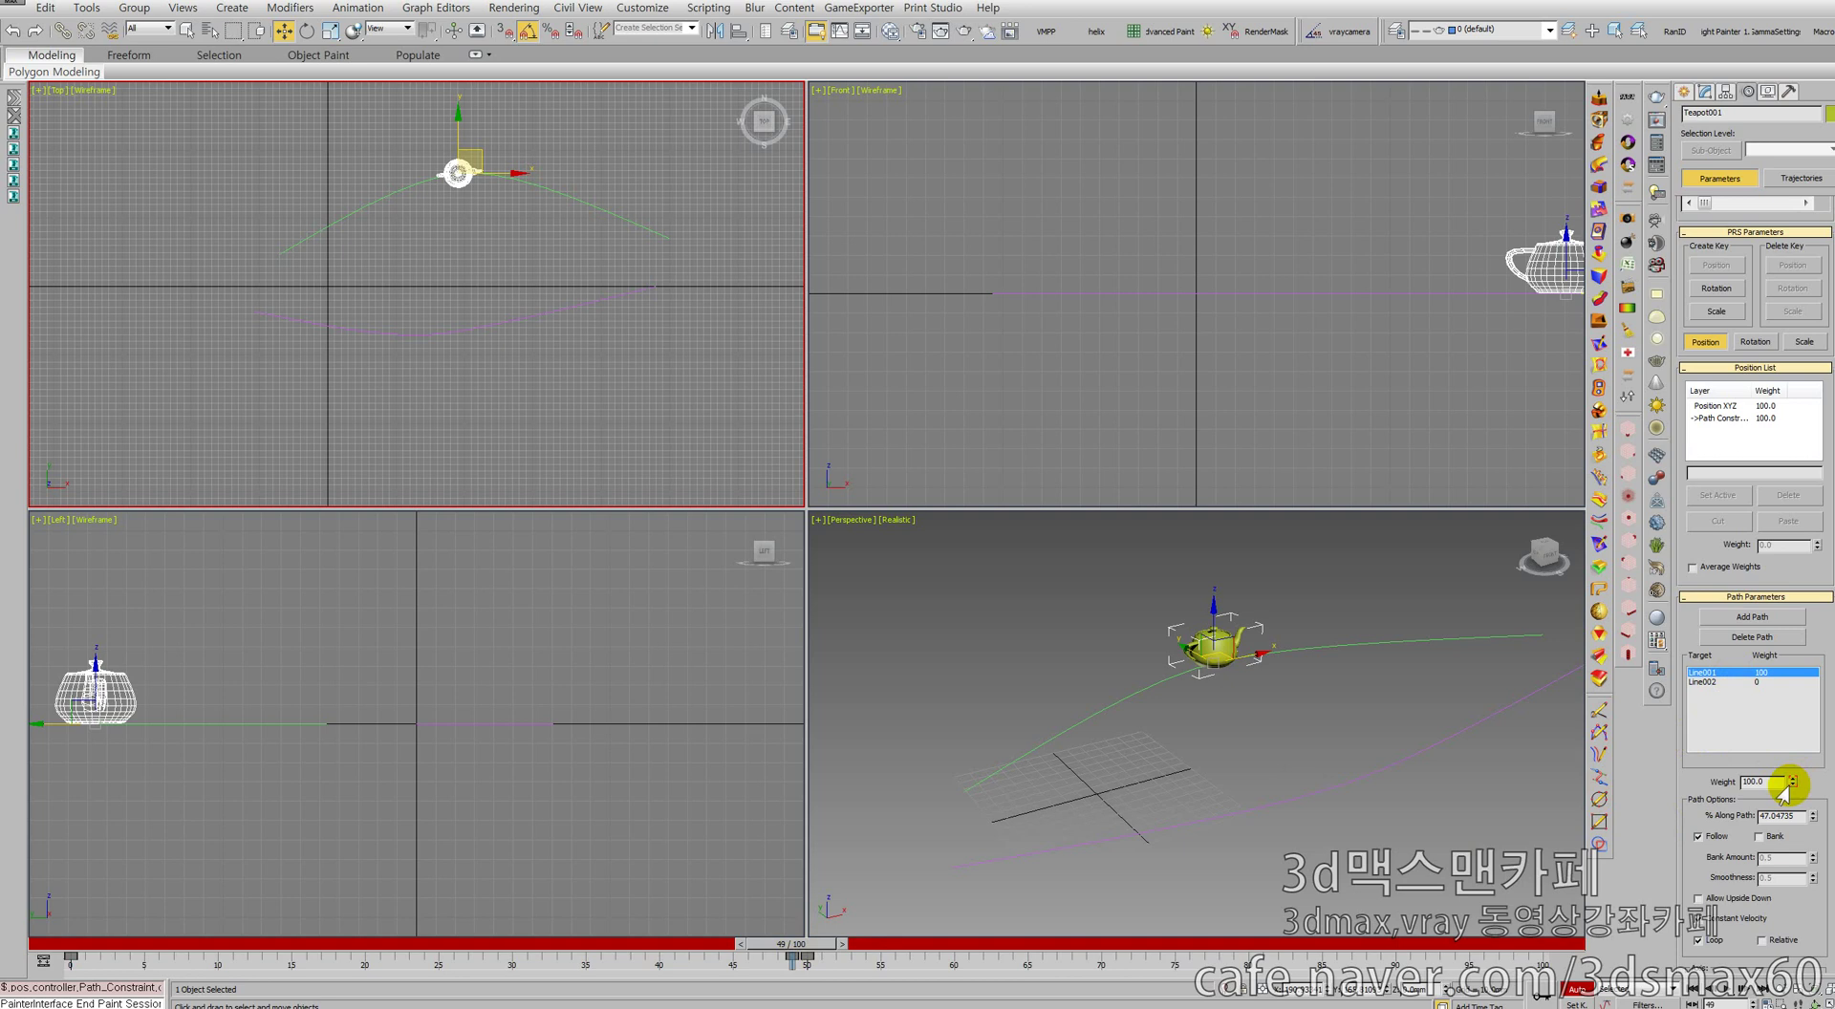
left_click_drag(819, 948, 835, 947)
left_click(1714, 673)
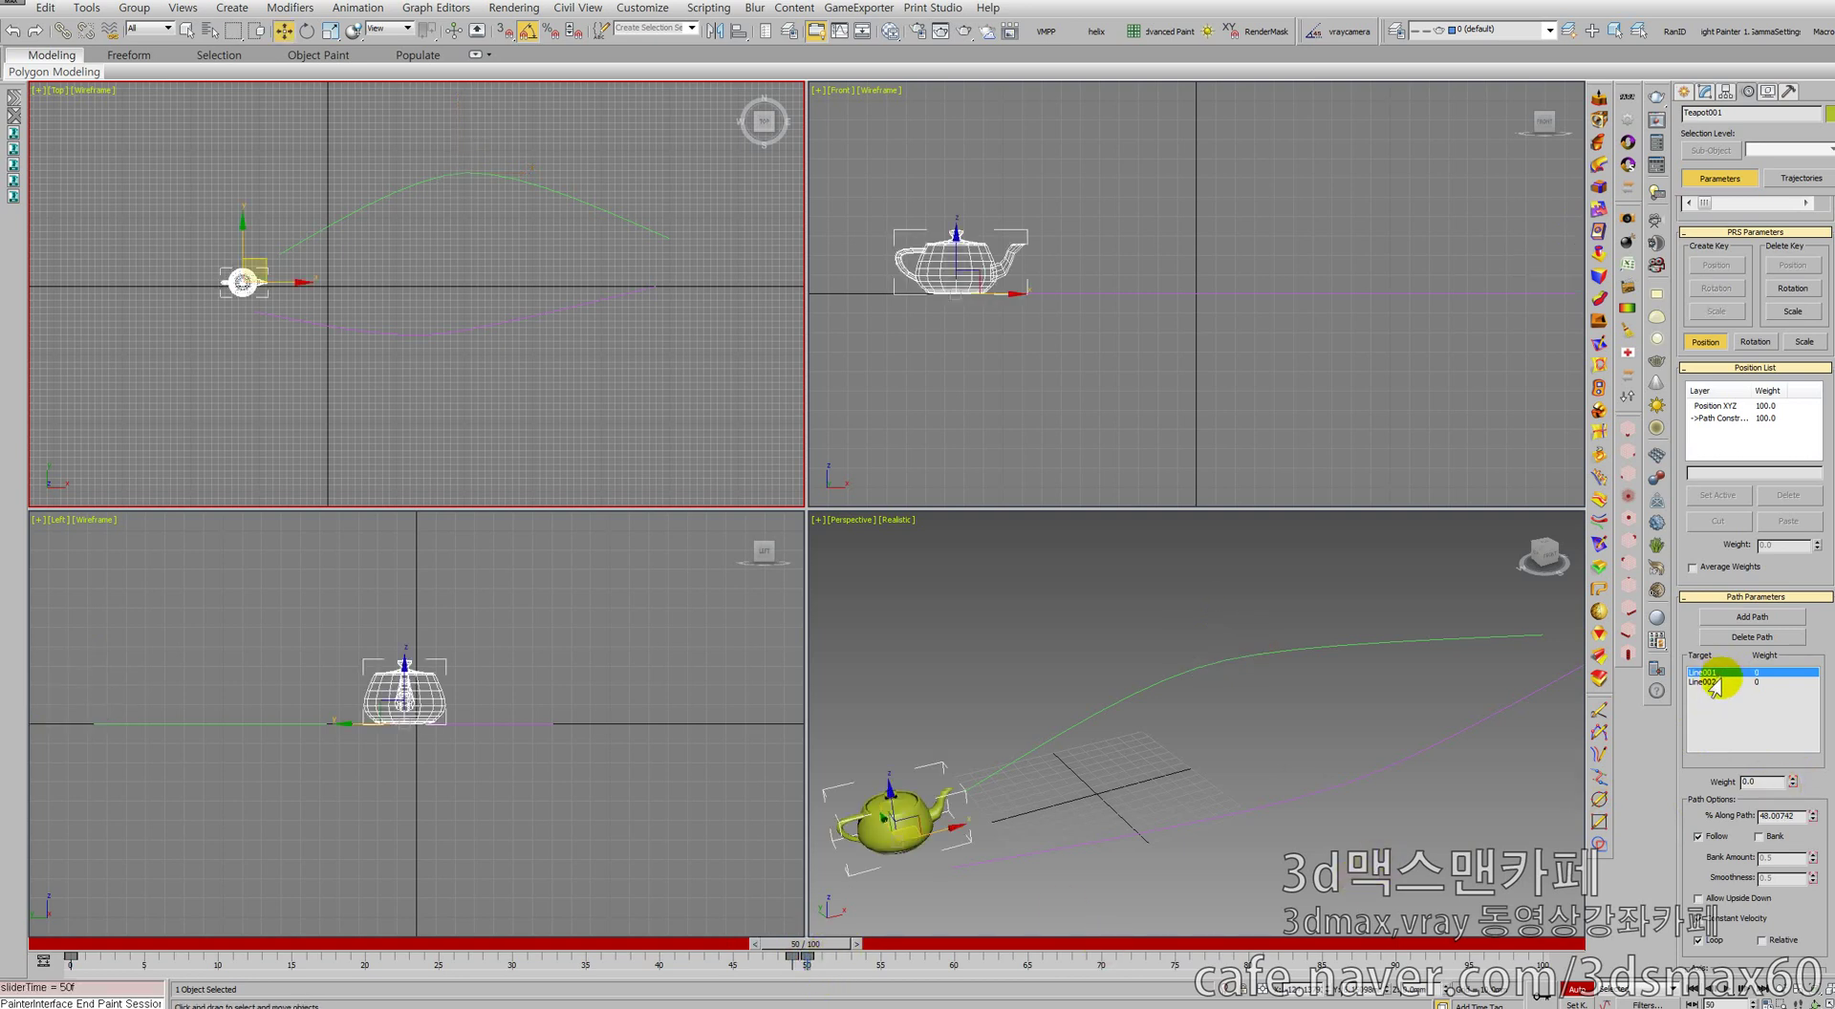
left_click(1707, 682)
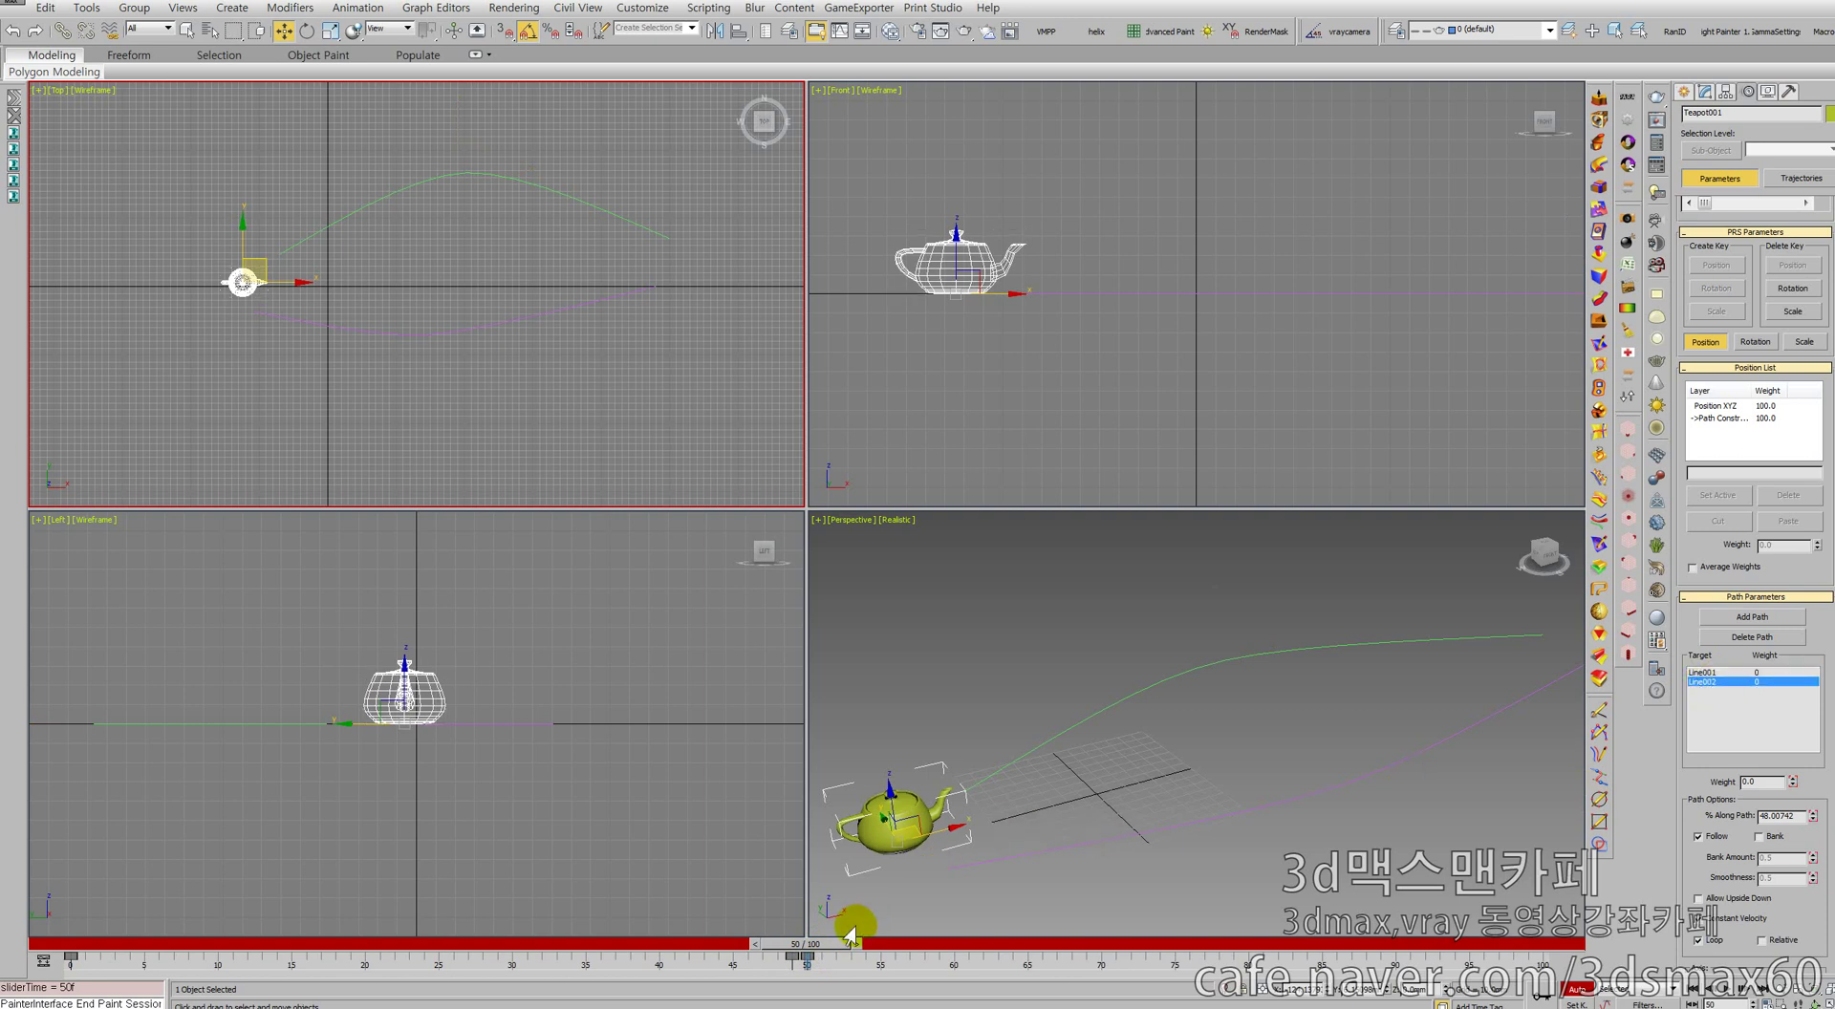
left_click_drag(811, 950, 812, 950)
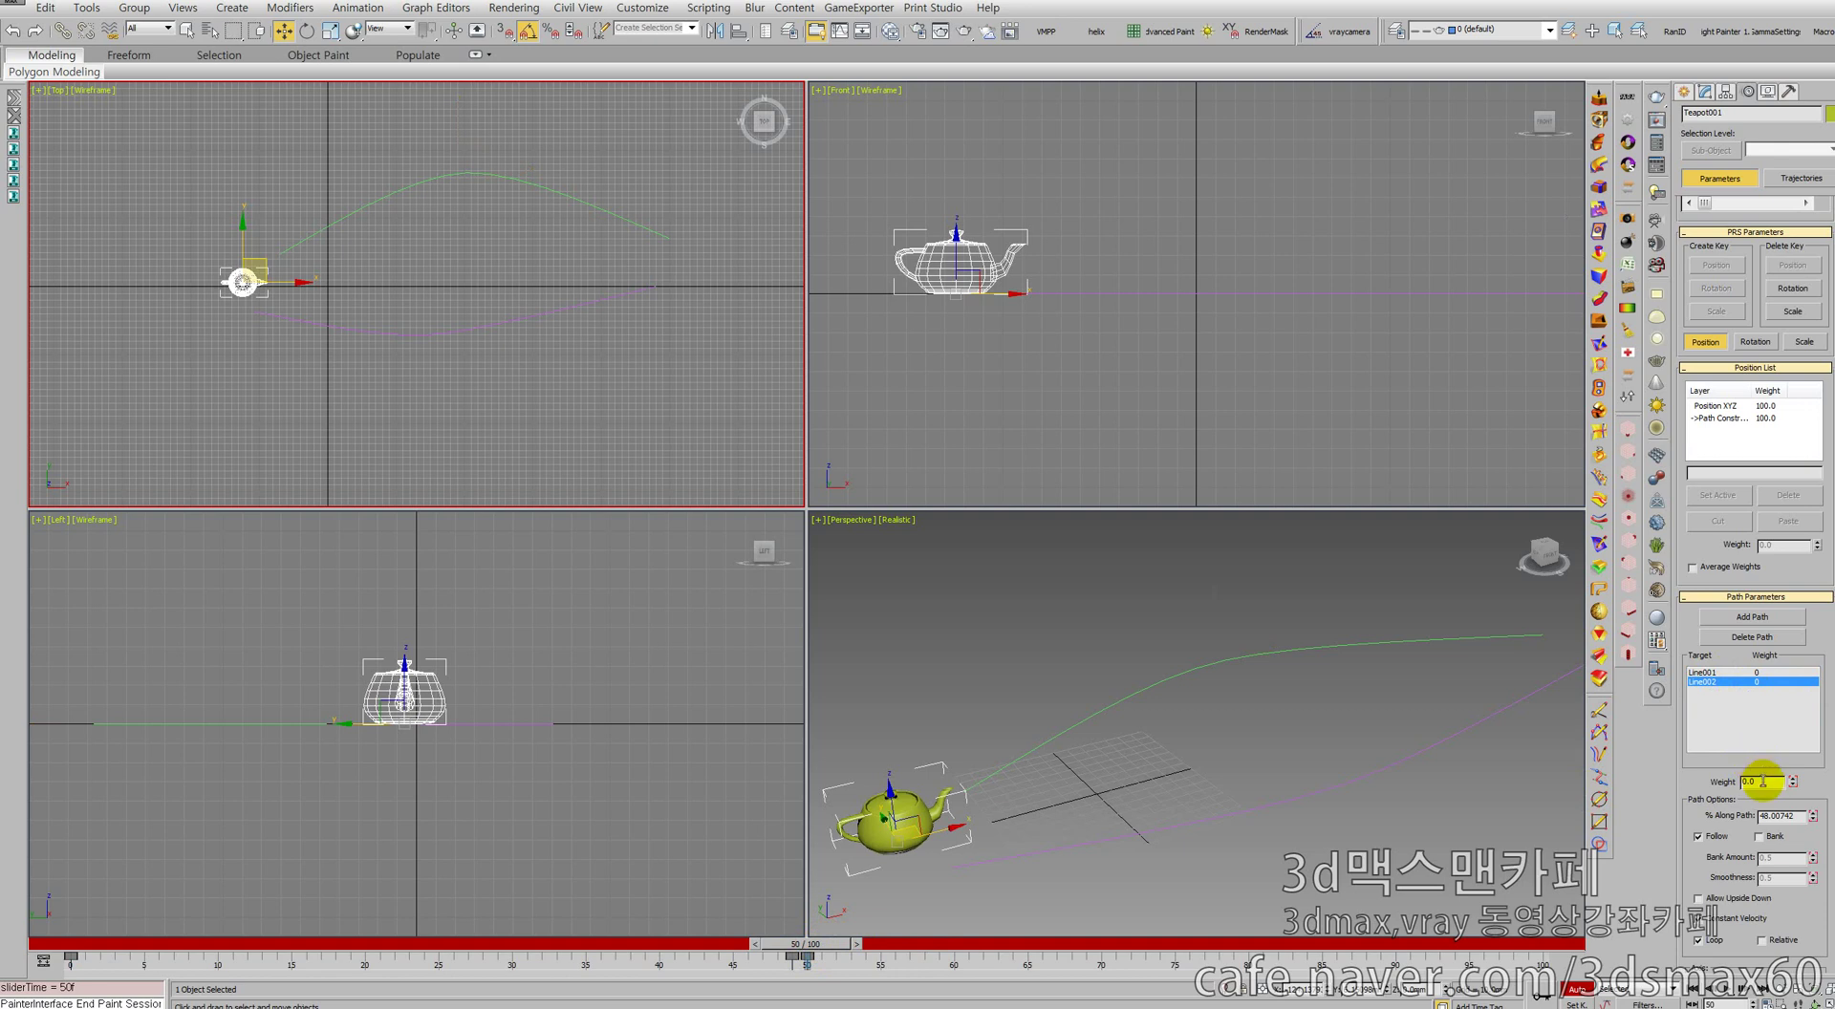
left_click_drag(1764, 782, 1715, 785)
type("1")
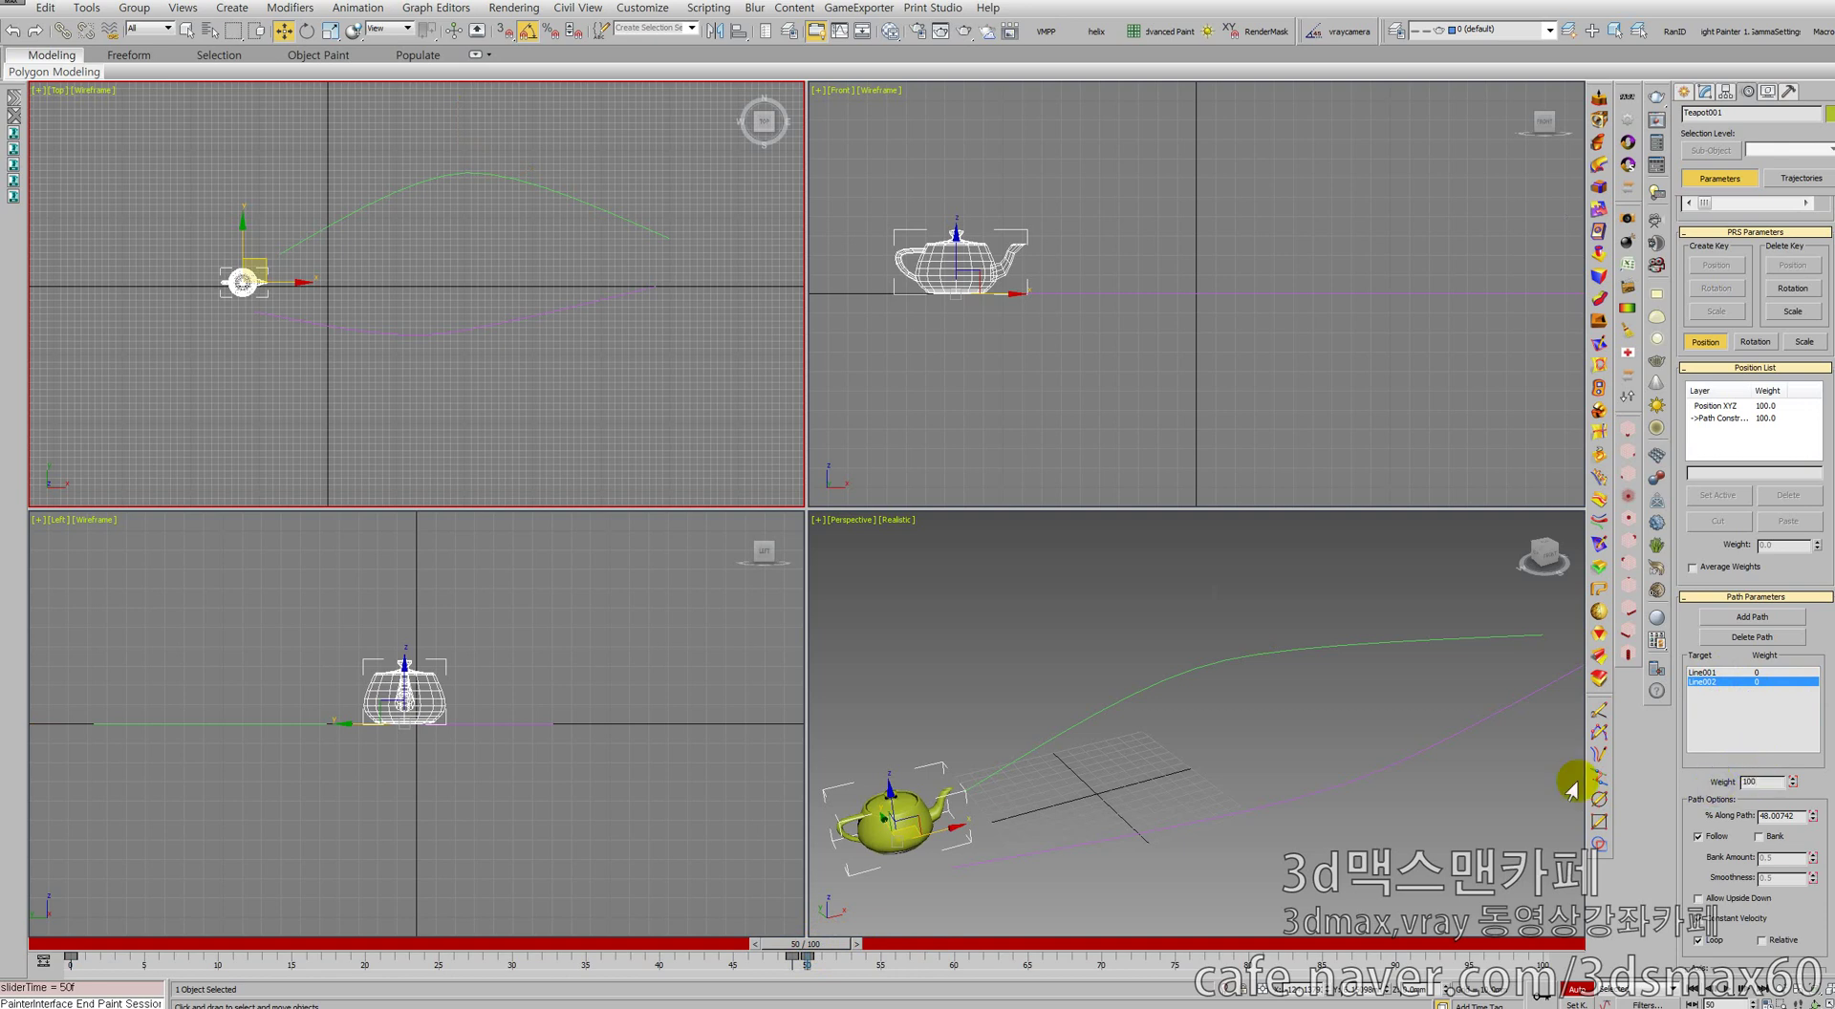
key("Return")
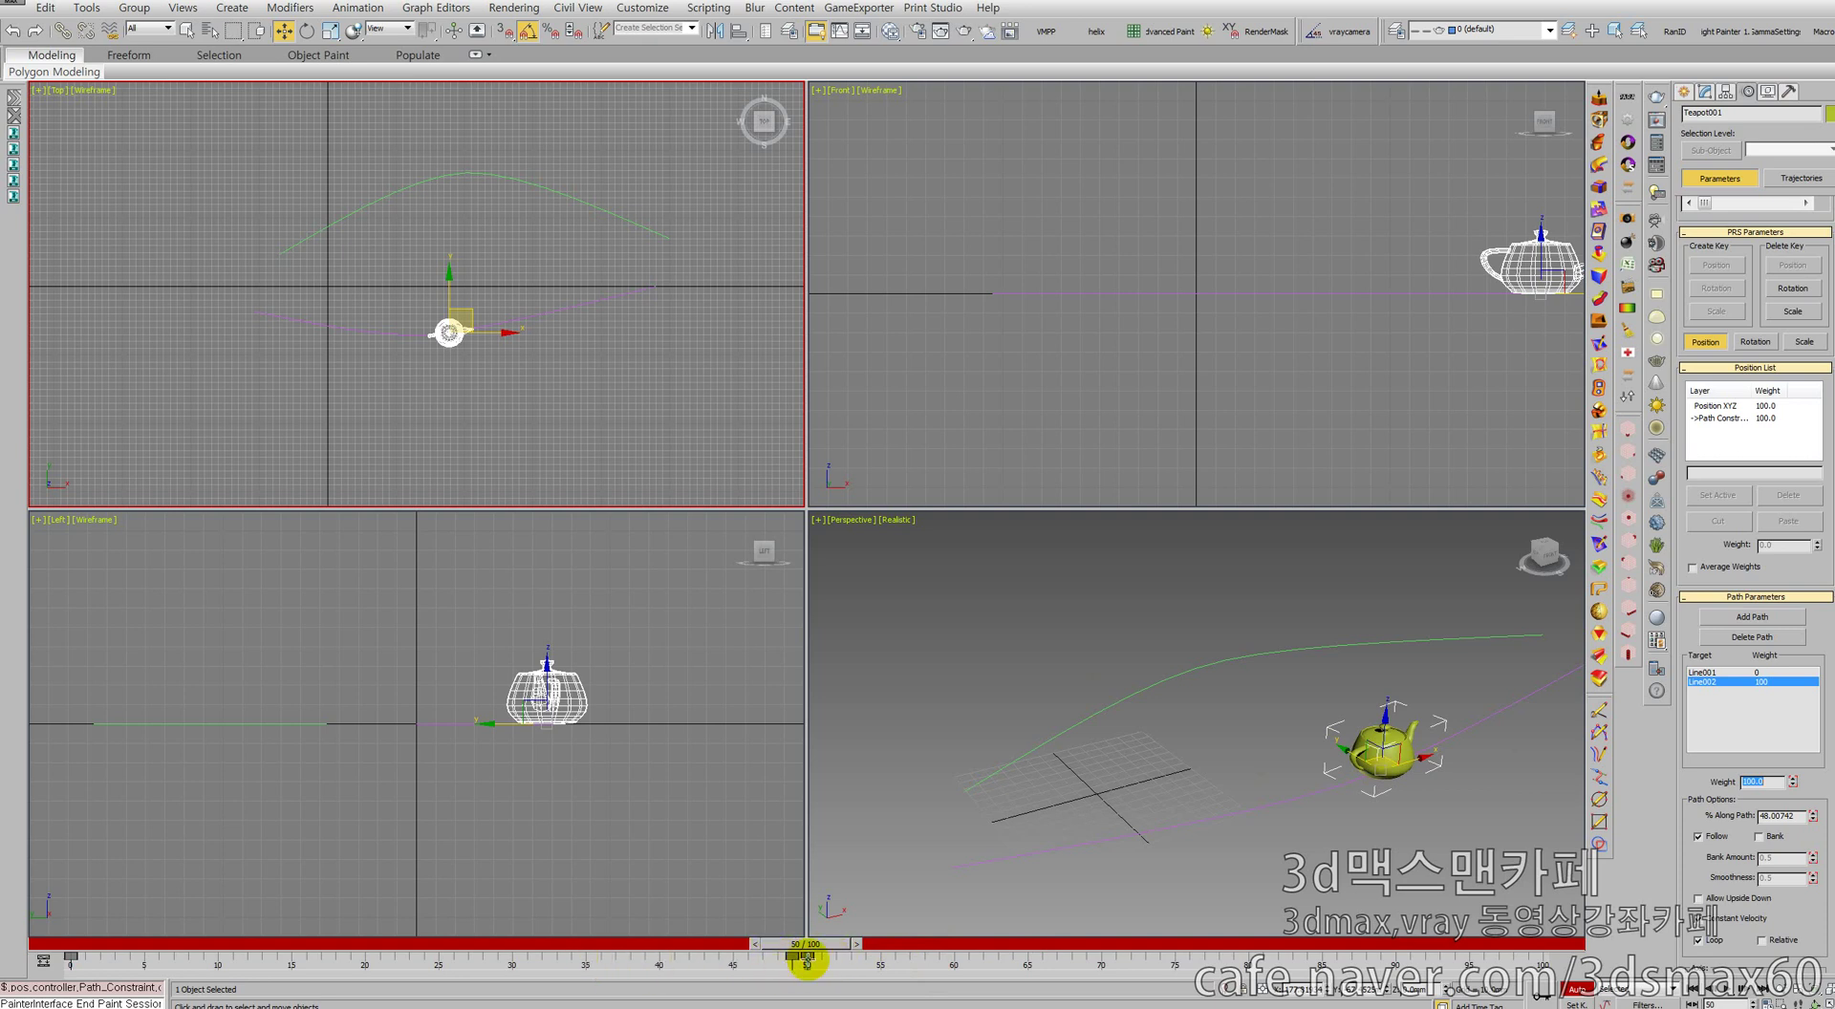
left_click(1472, 788)
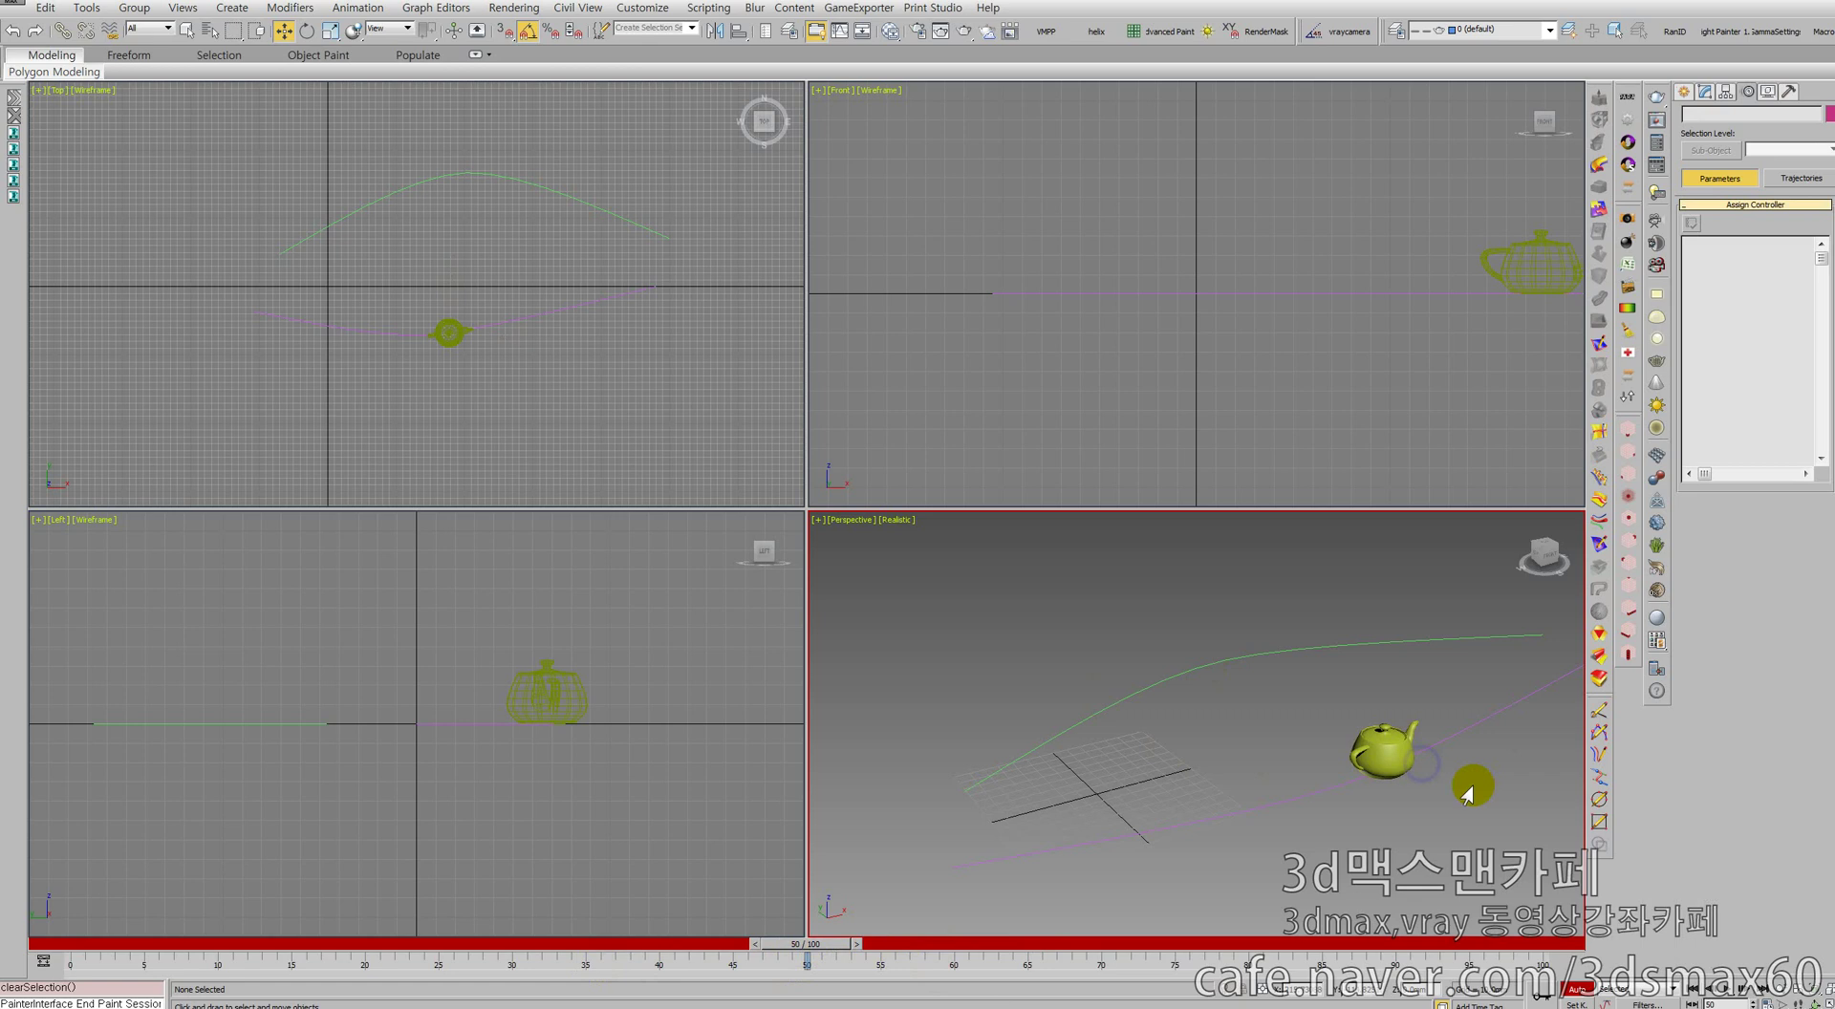
left_click(1406, 755)
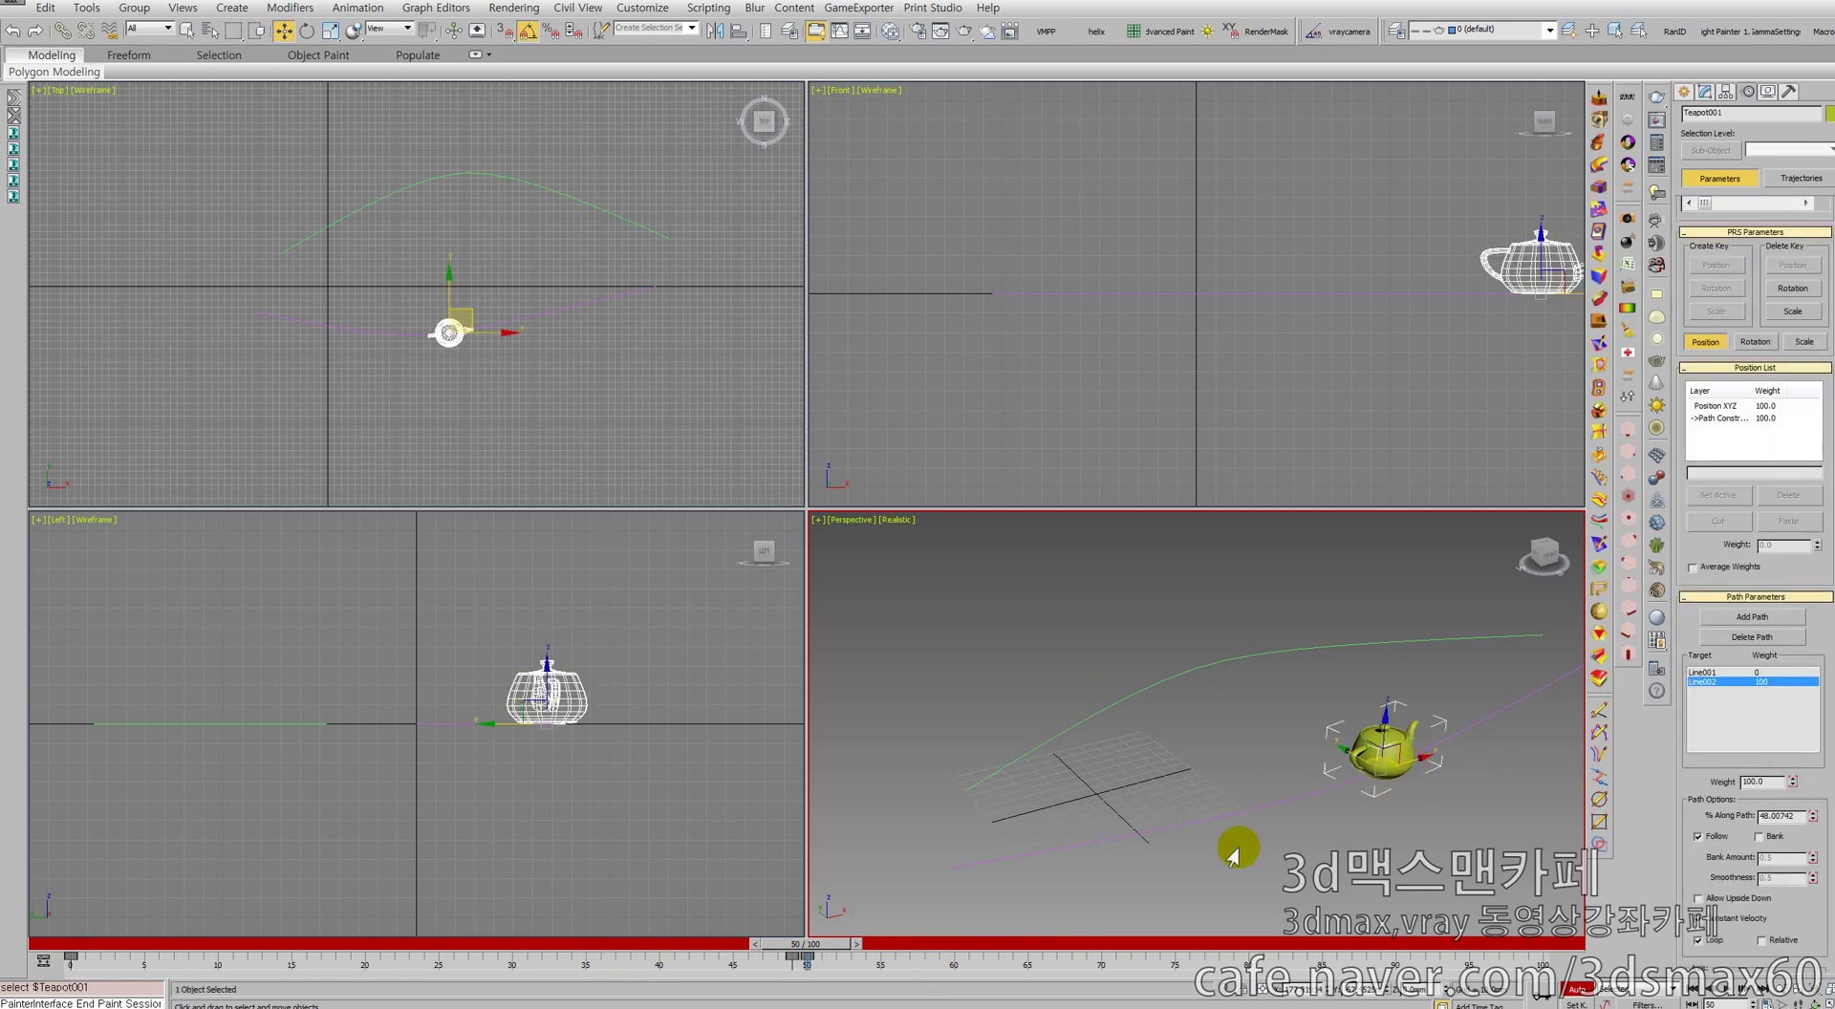
At frame 100, key the teapot's position by moving it along the path to the far end of Line002
left_click_drag(814, 941, 1553, 898)
key("w")
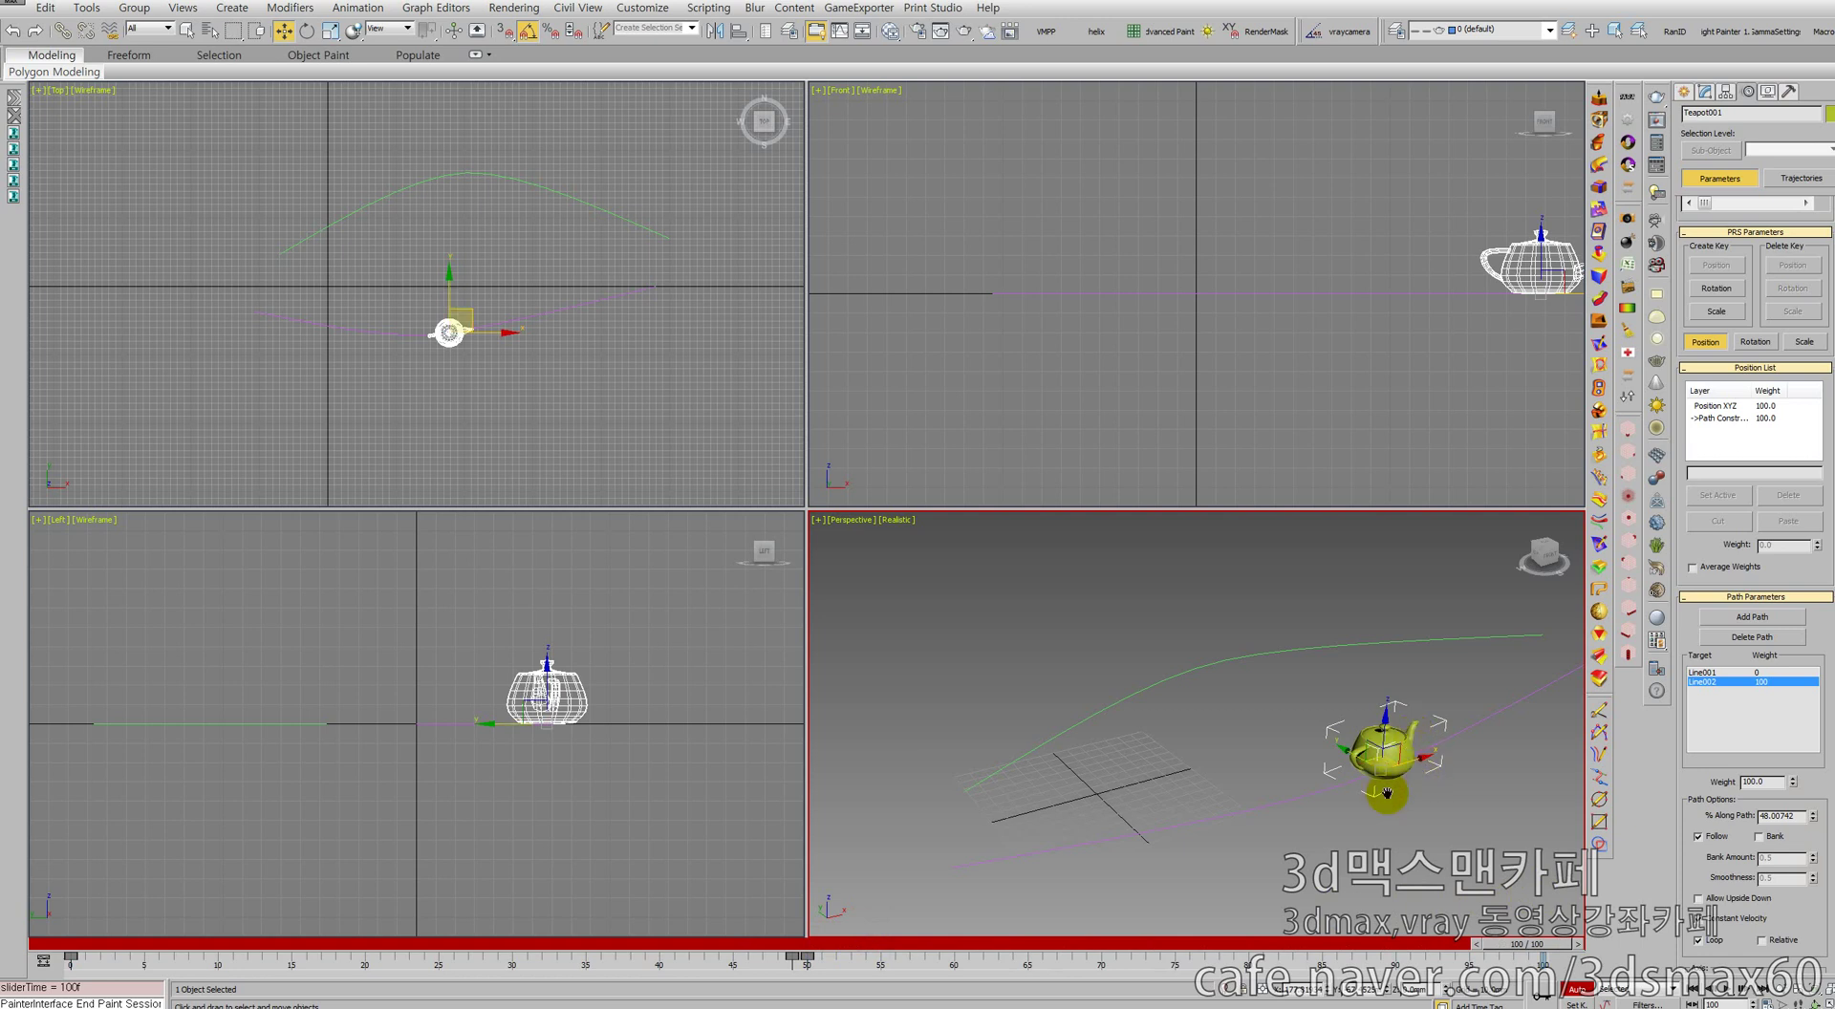
middle_click_drag(1417, 755, 1310, 794)
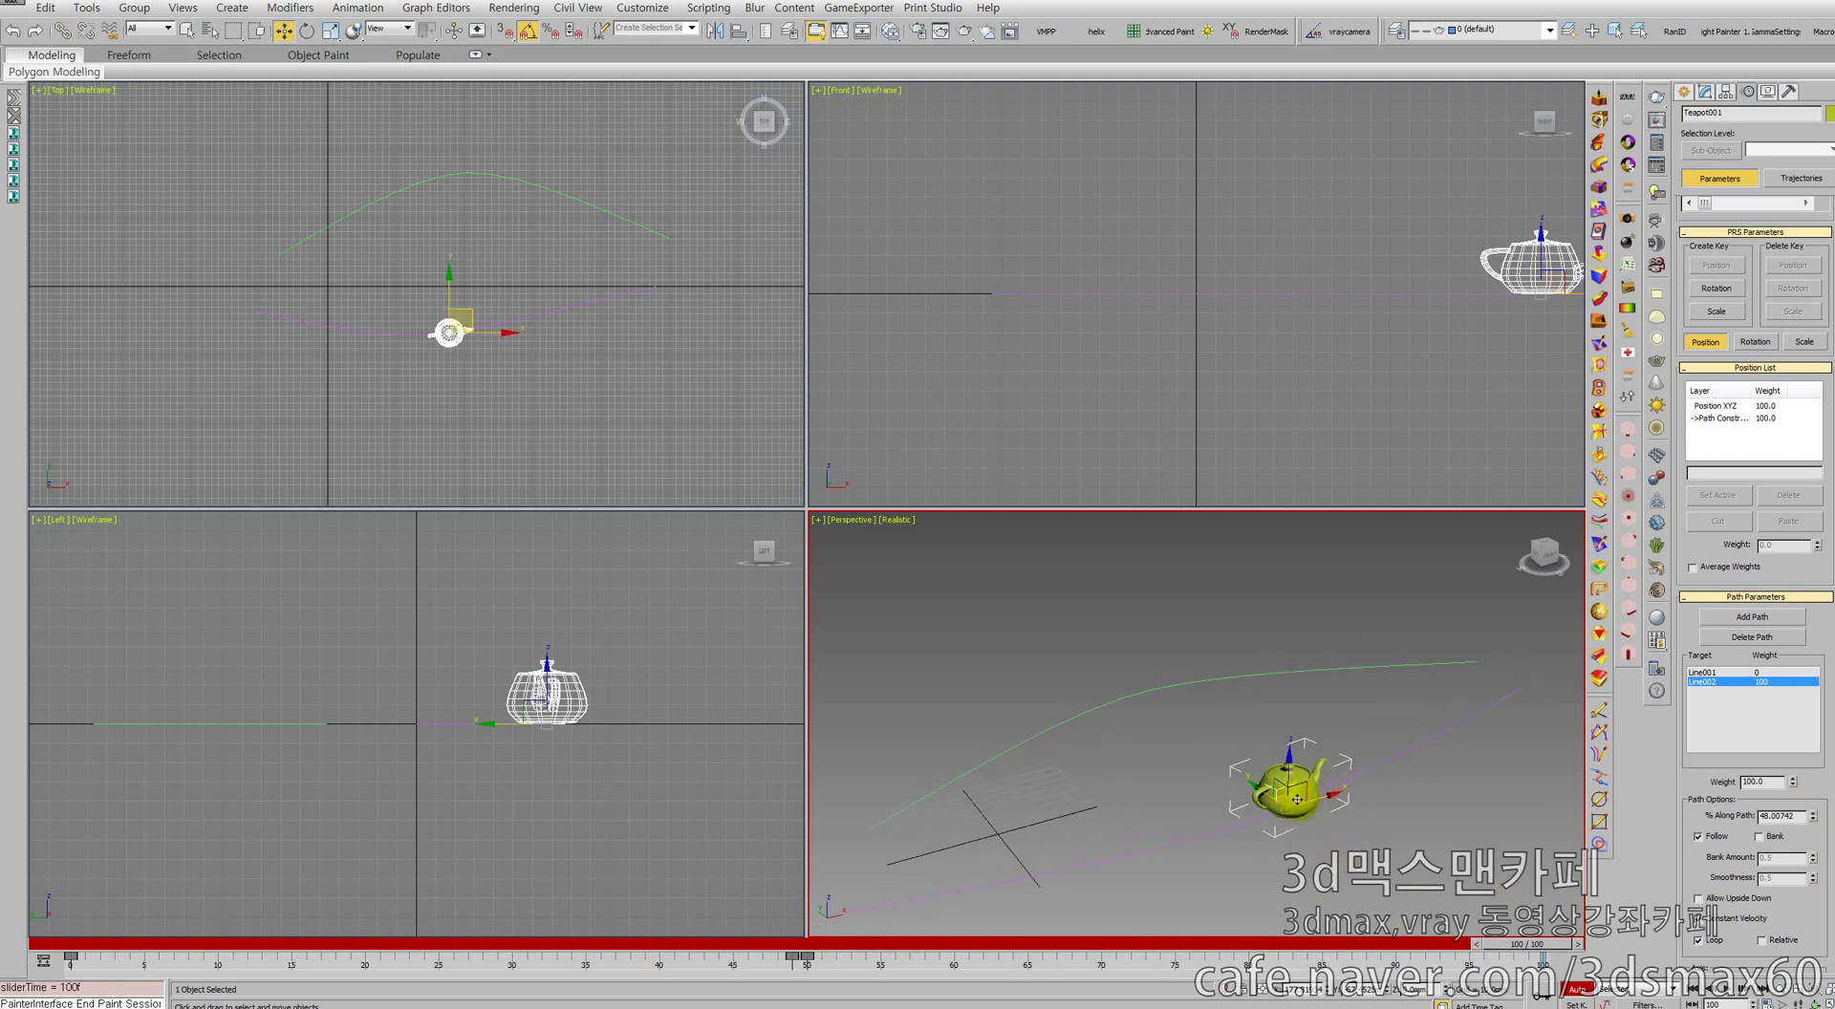
left_click_drag(1294, 795, 1327, 788)
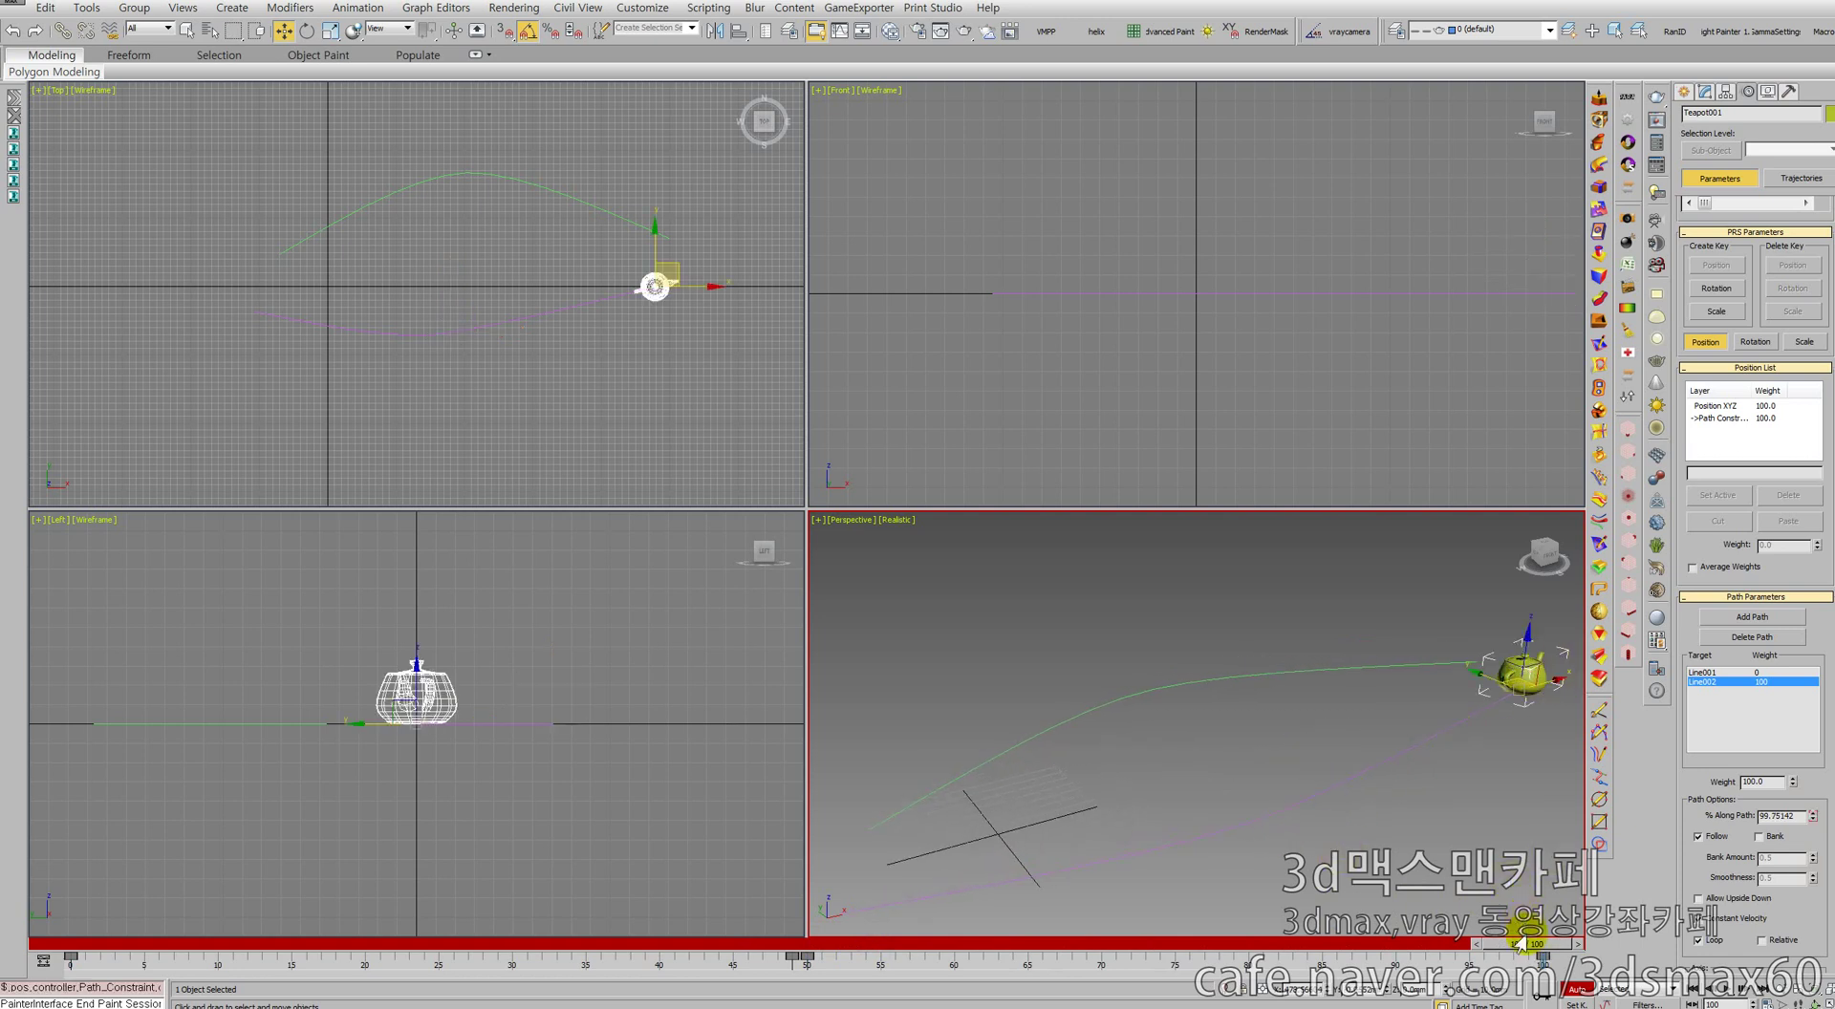
Play the animation from frame 0 and examine the teapot's motion in the Top and Perspective viewports
left_click_drag(1519, 942, 150, 768)
right_click(218, 438)
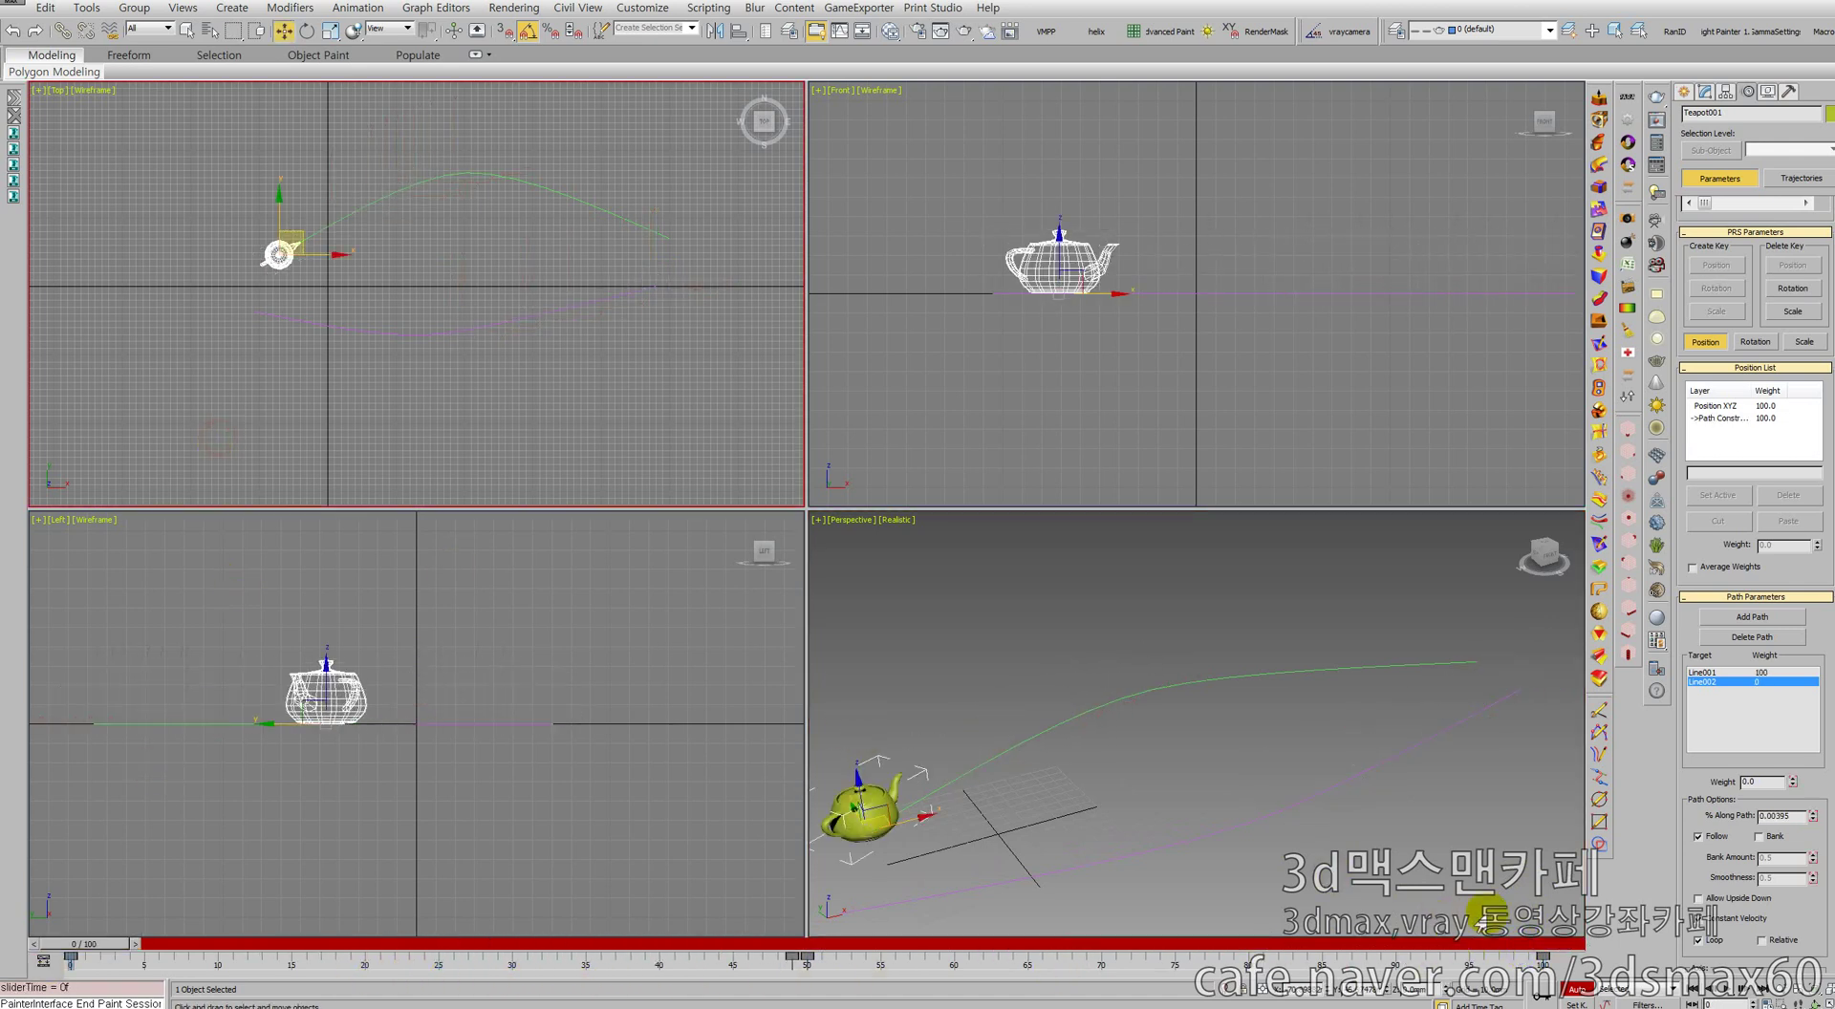
left_click(1717, 991)
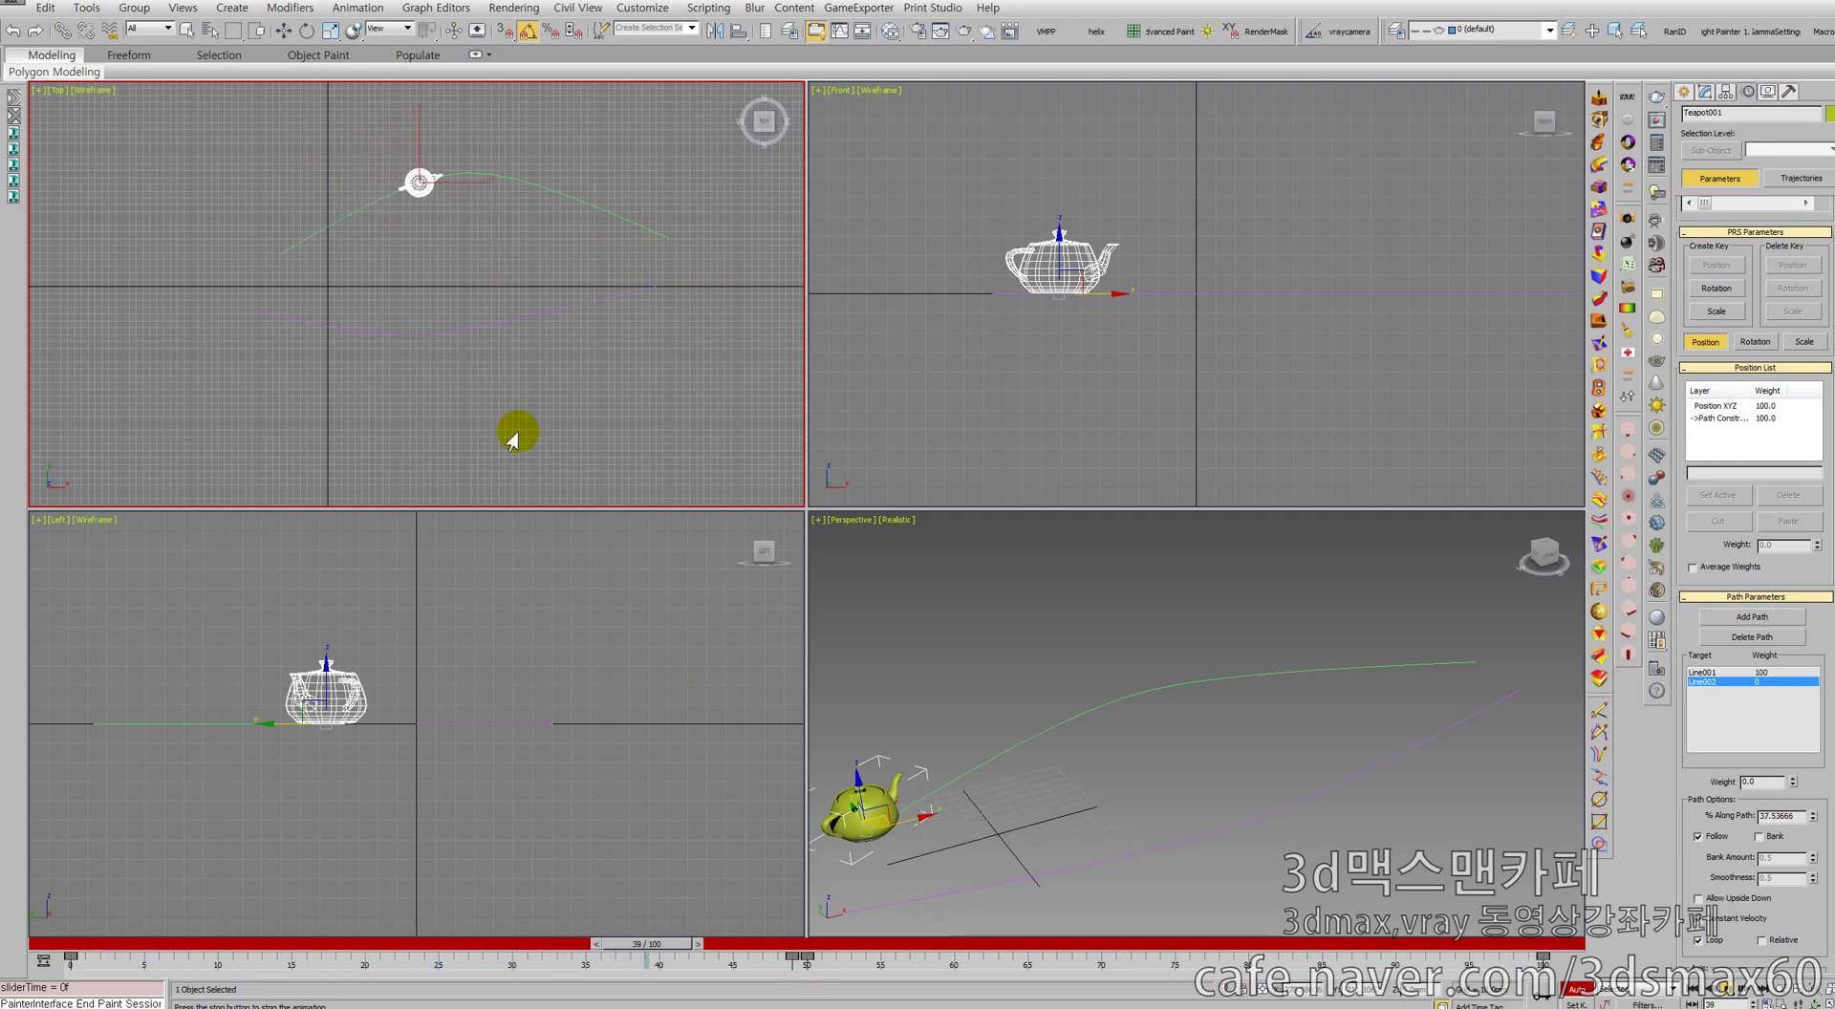
right_click(1028, 618)
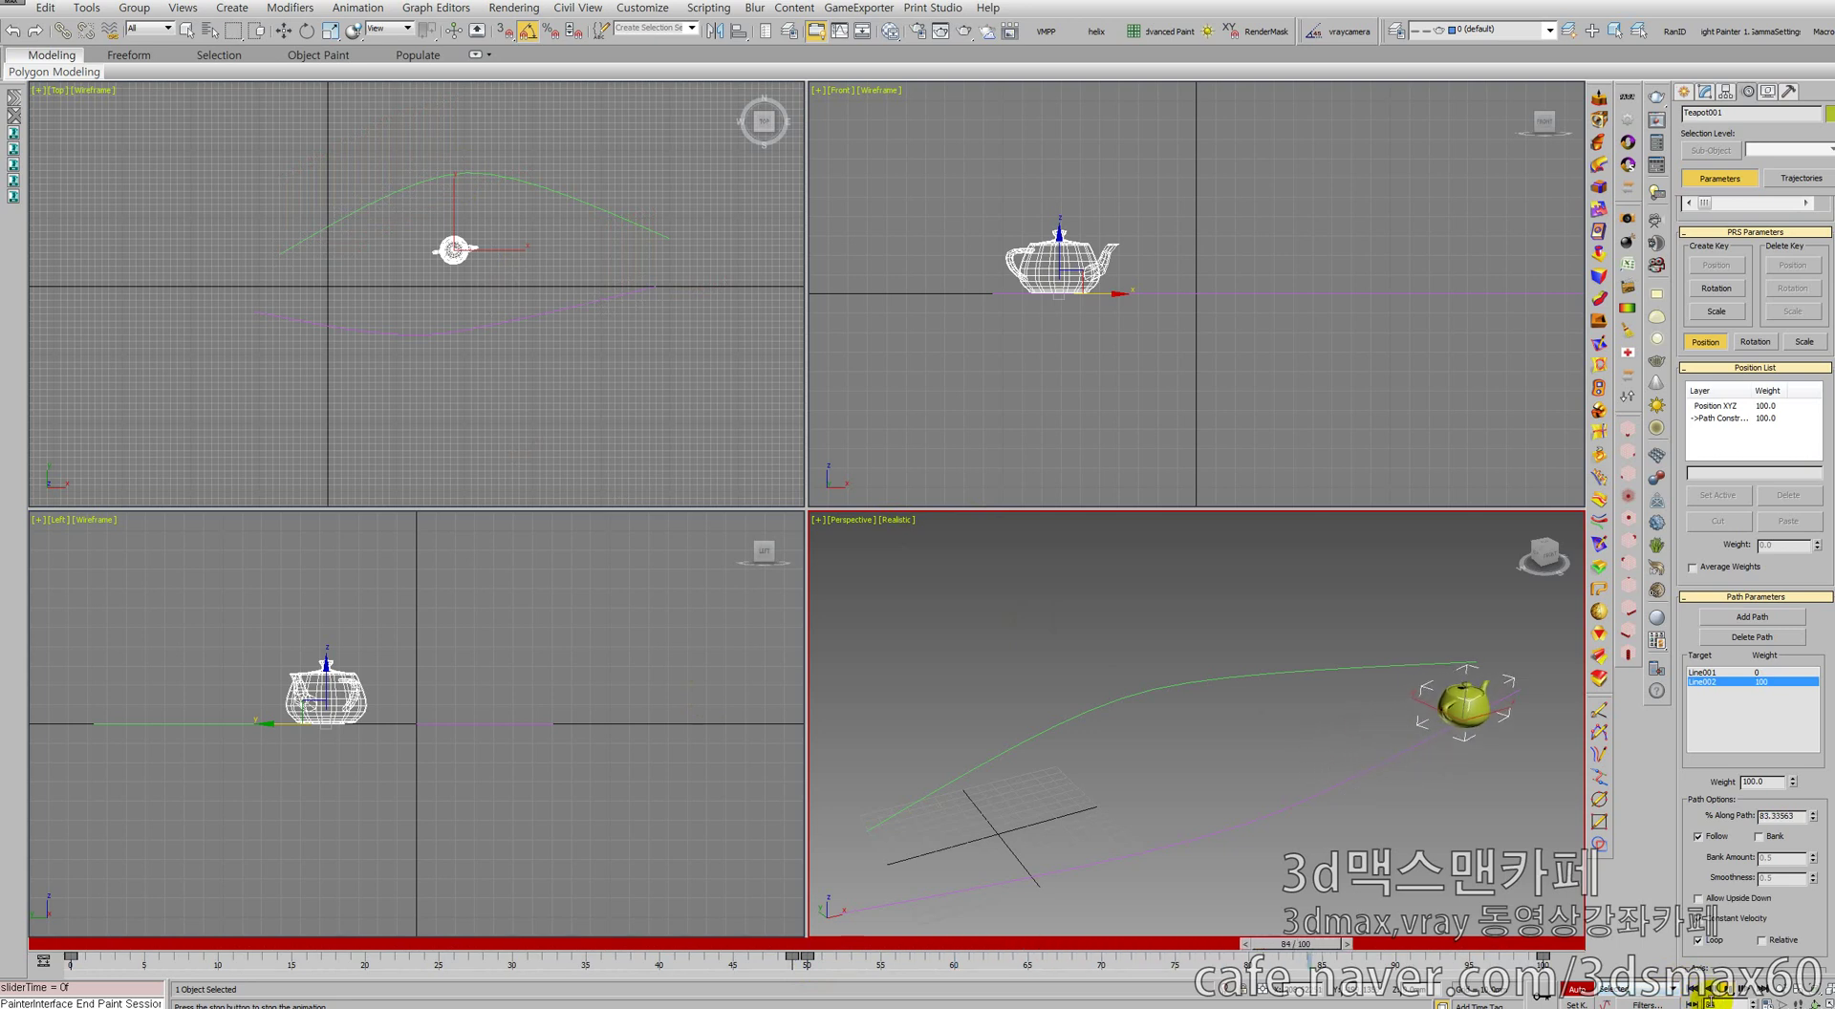
key("w")
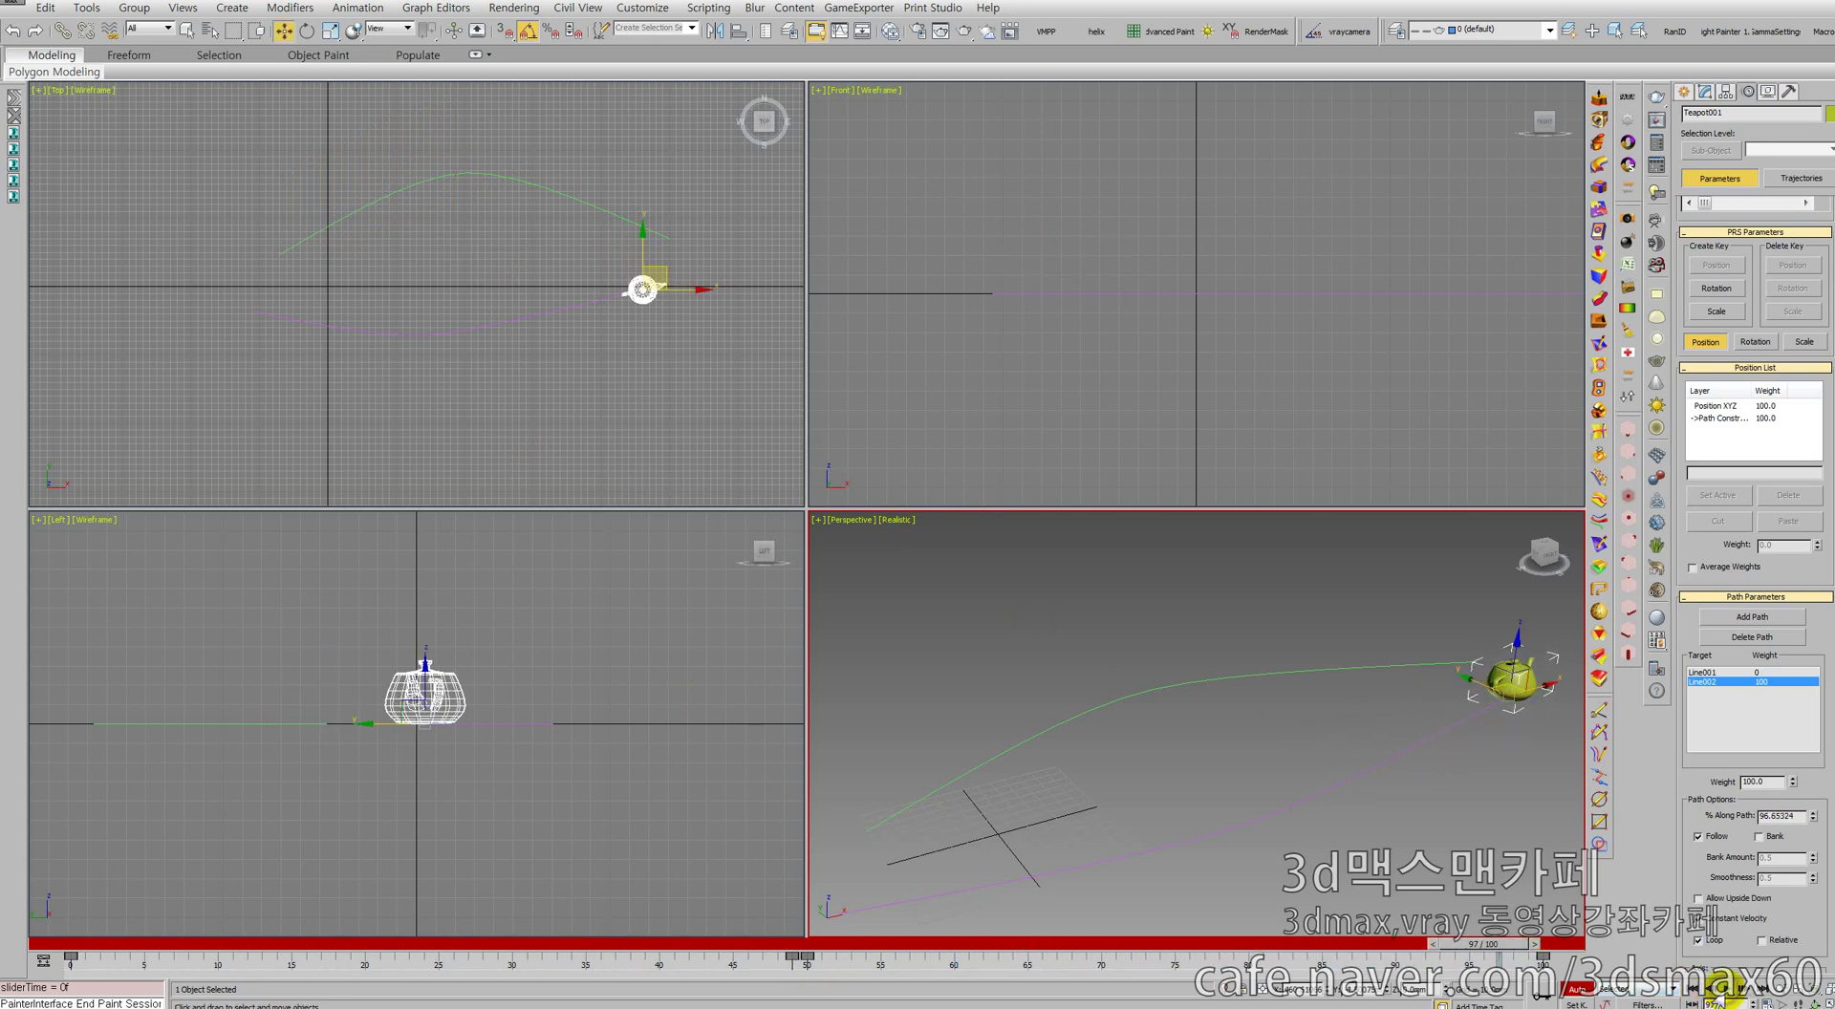
Set the playback speed to 1x in the time configuration
left_click(1758, 1001)
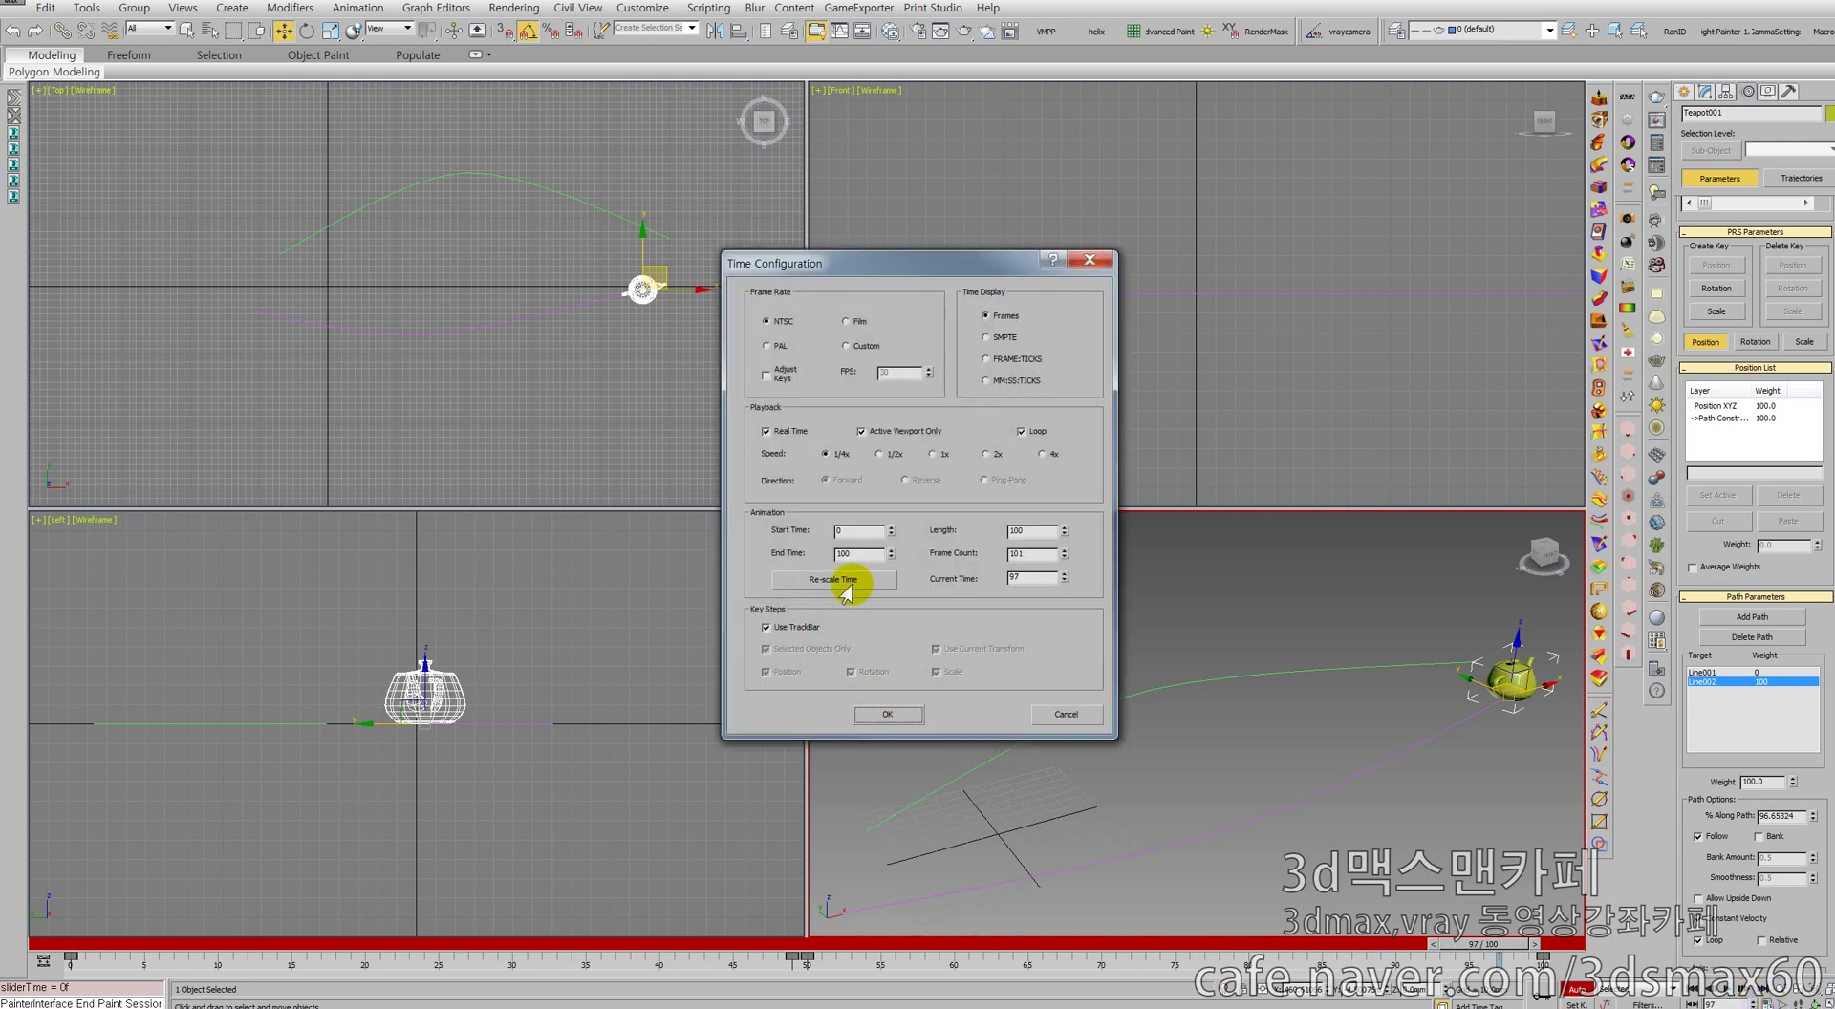
left_click(878, 455)
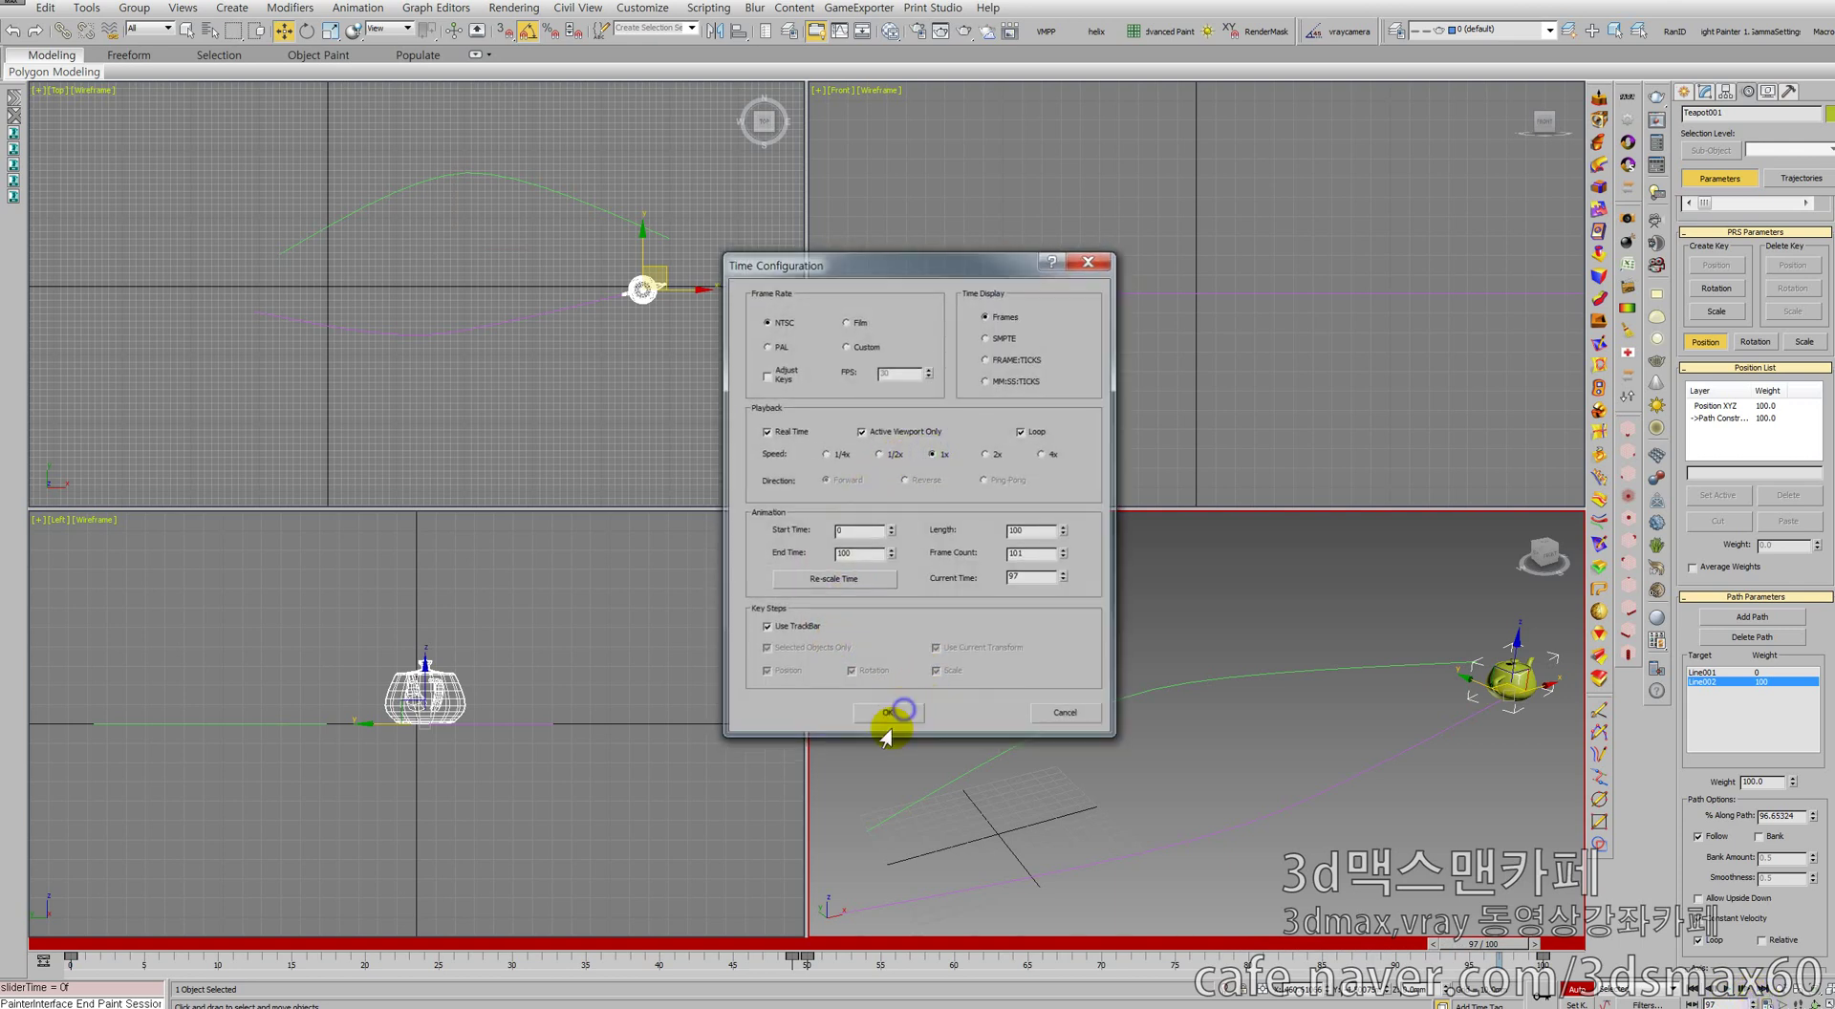
left_click(888, 717)
Play the animation in the Perspective viewport, turn Auto Key off and stop the playback
left_click(1689, 999)
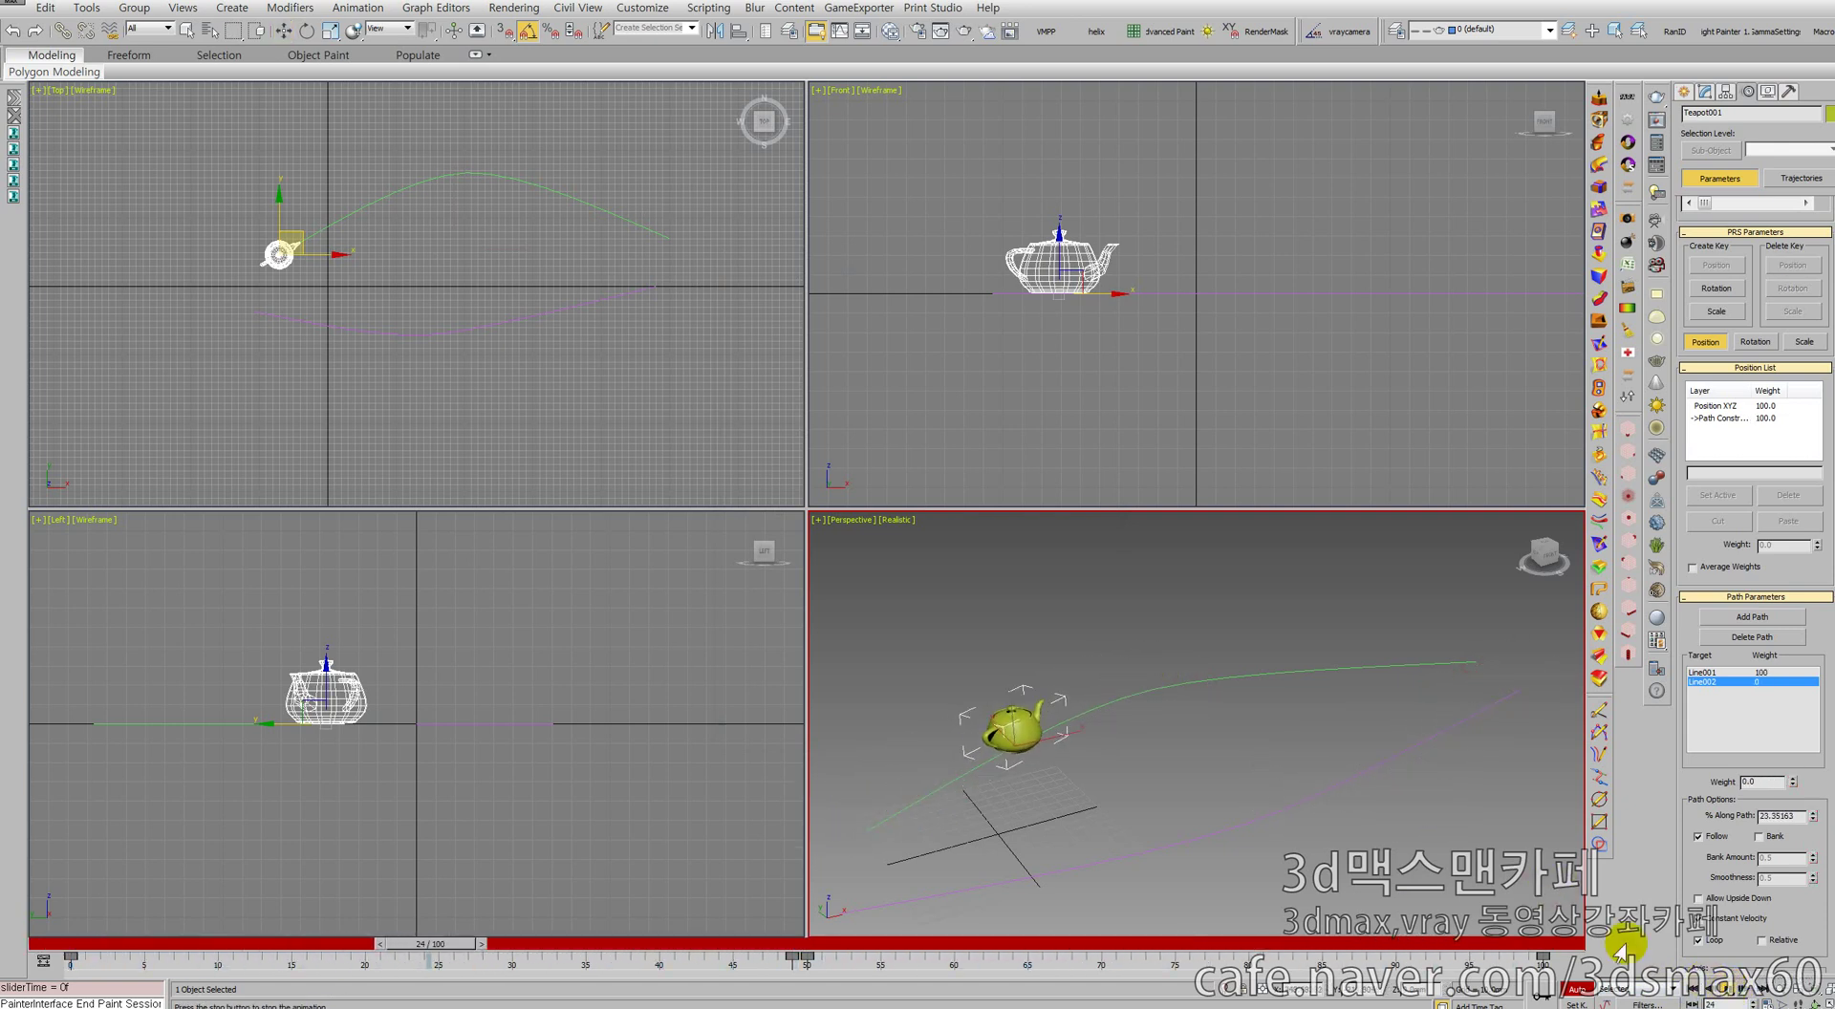
left_click(1575, 992)
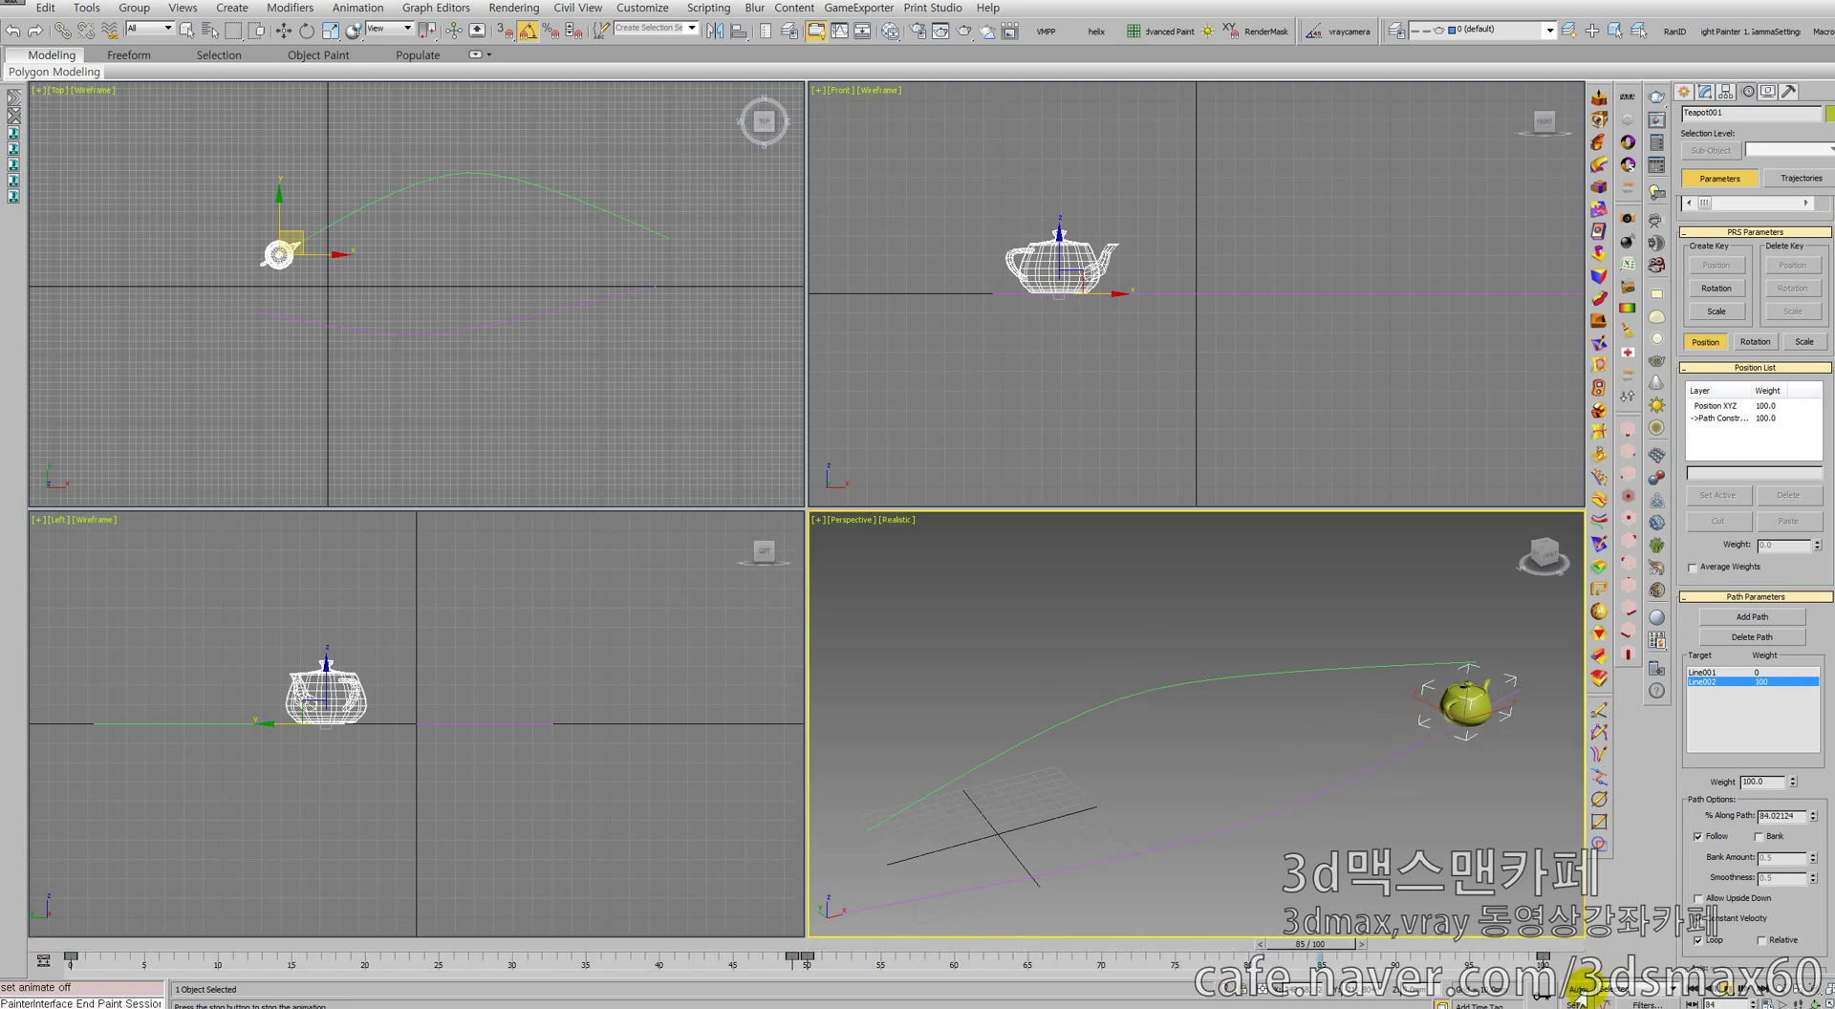
left_click(1728, 998)
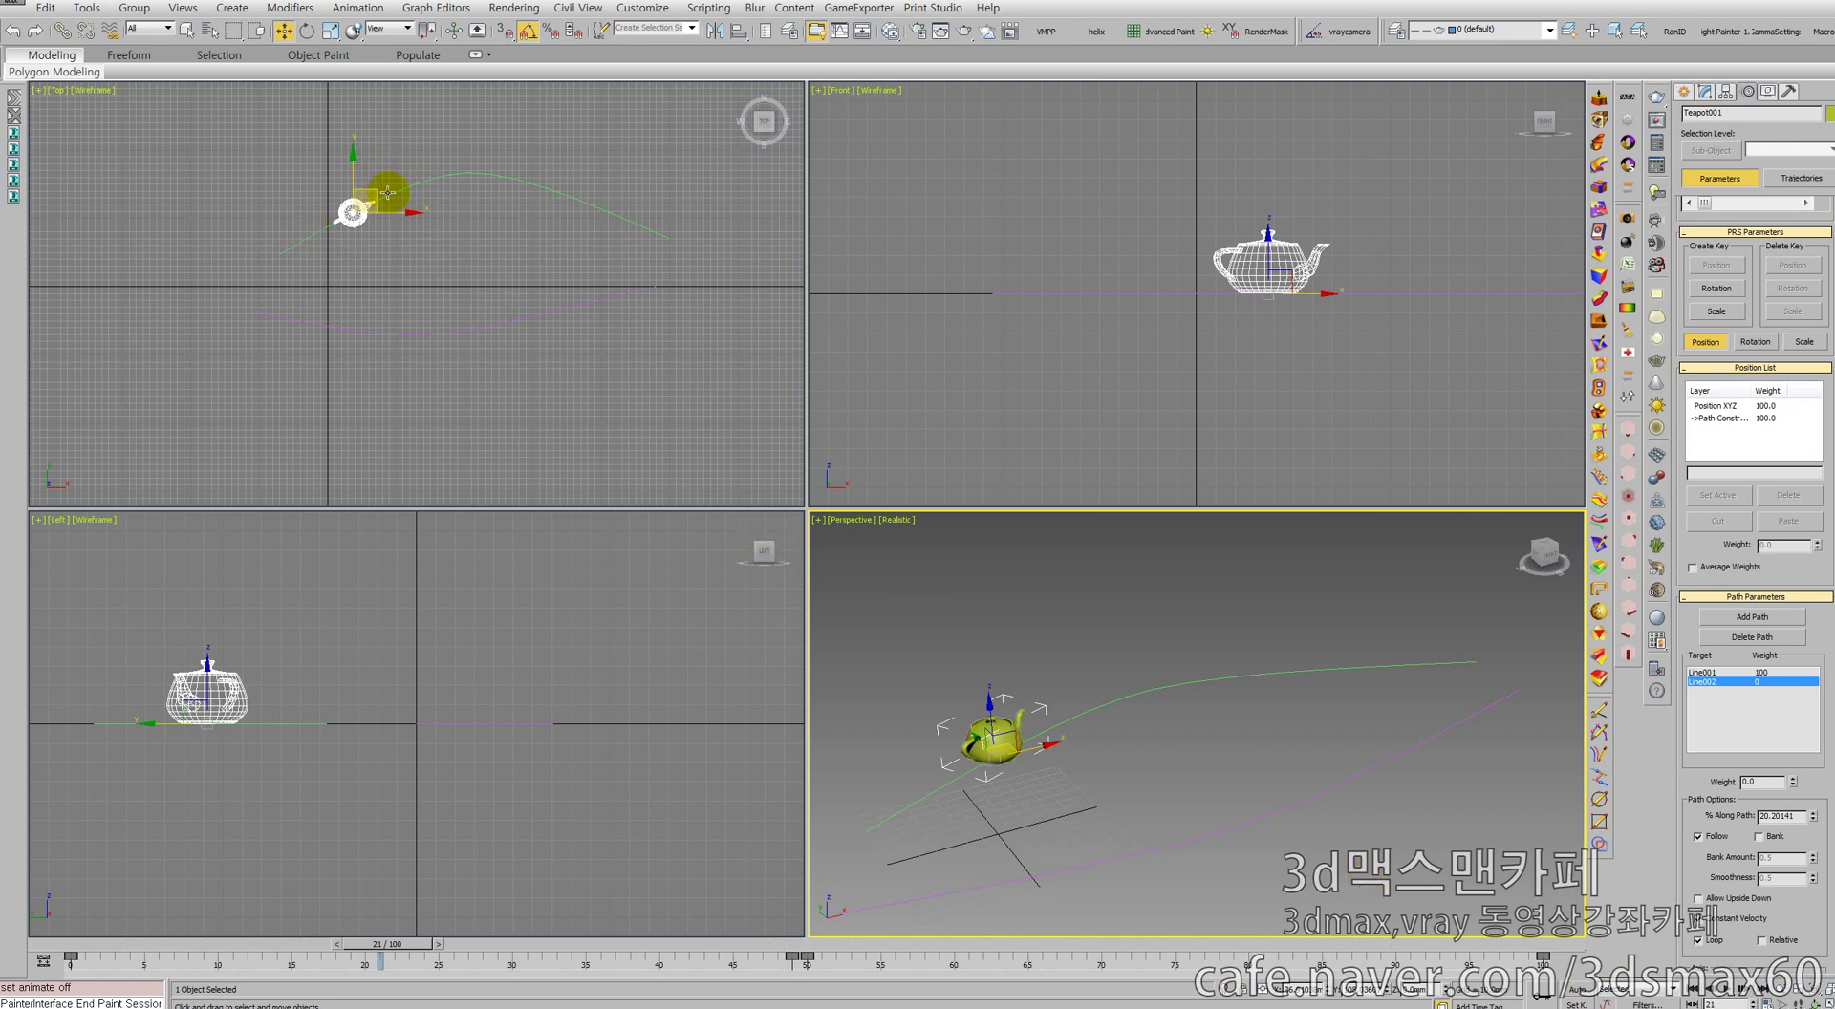
Try to move the constrained teapot freely away from its path in the Top viewport and revert each move
middle_click_drag(387, 192, 387, 291)
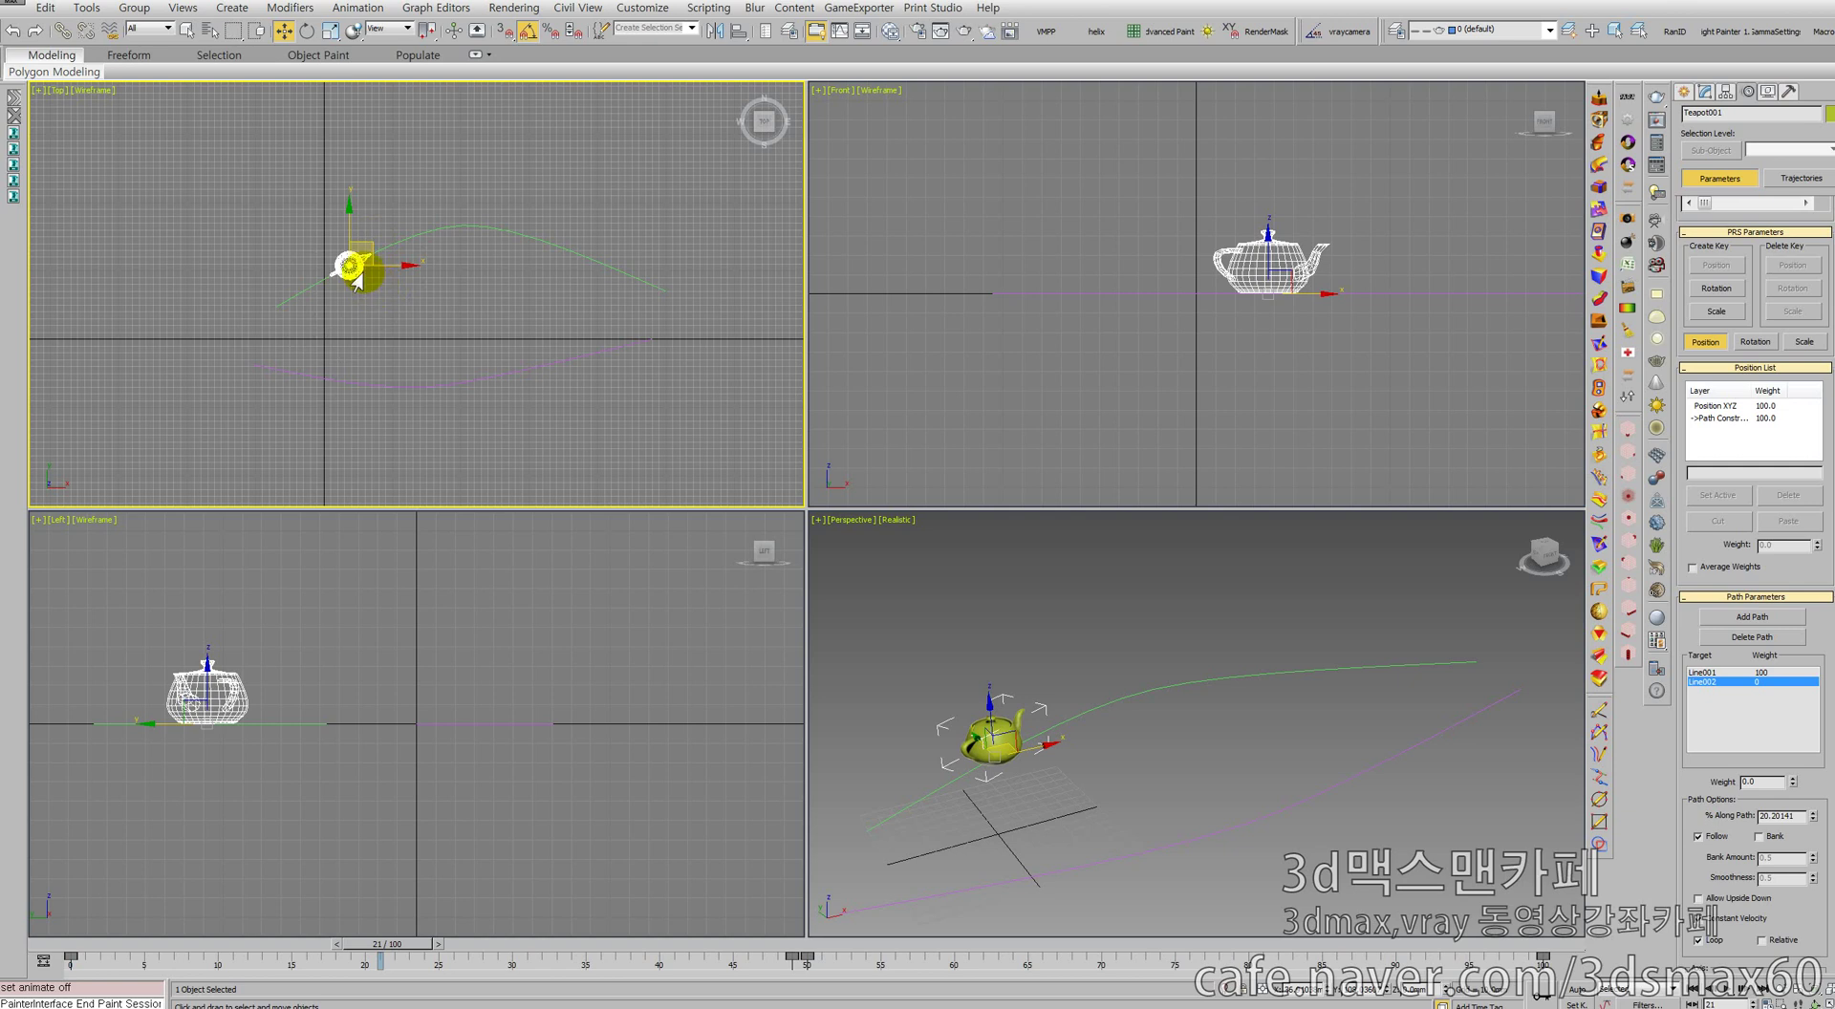
left_click_drag(358, 267, 273, 299)
key("ctrl+z")
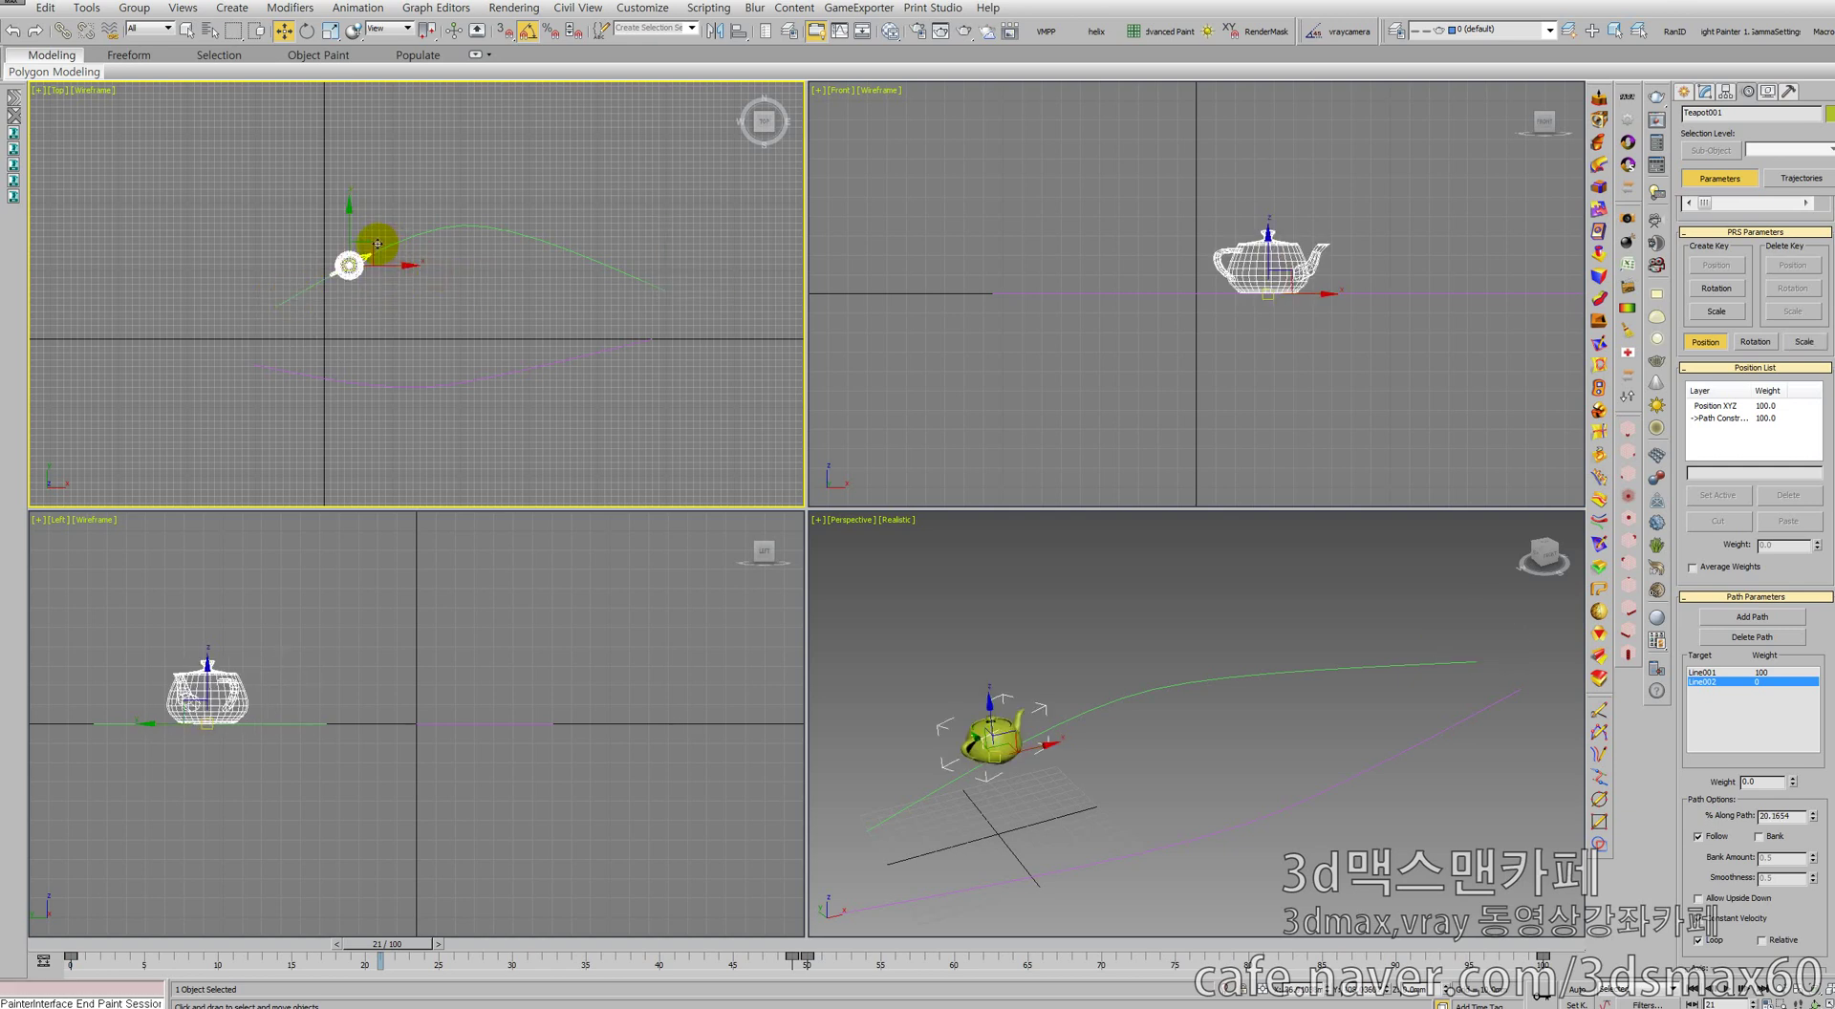
left_click_drag(378, 243, 460, 269)
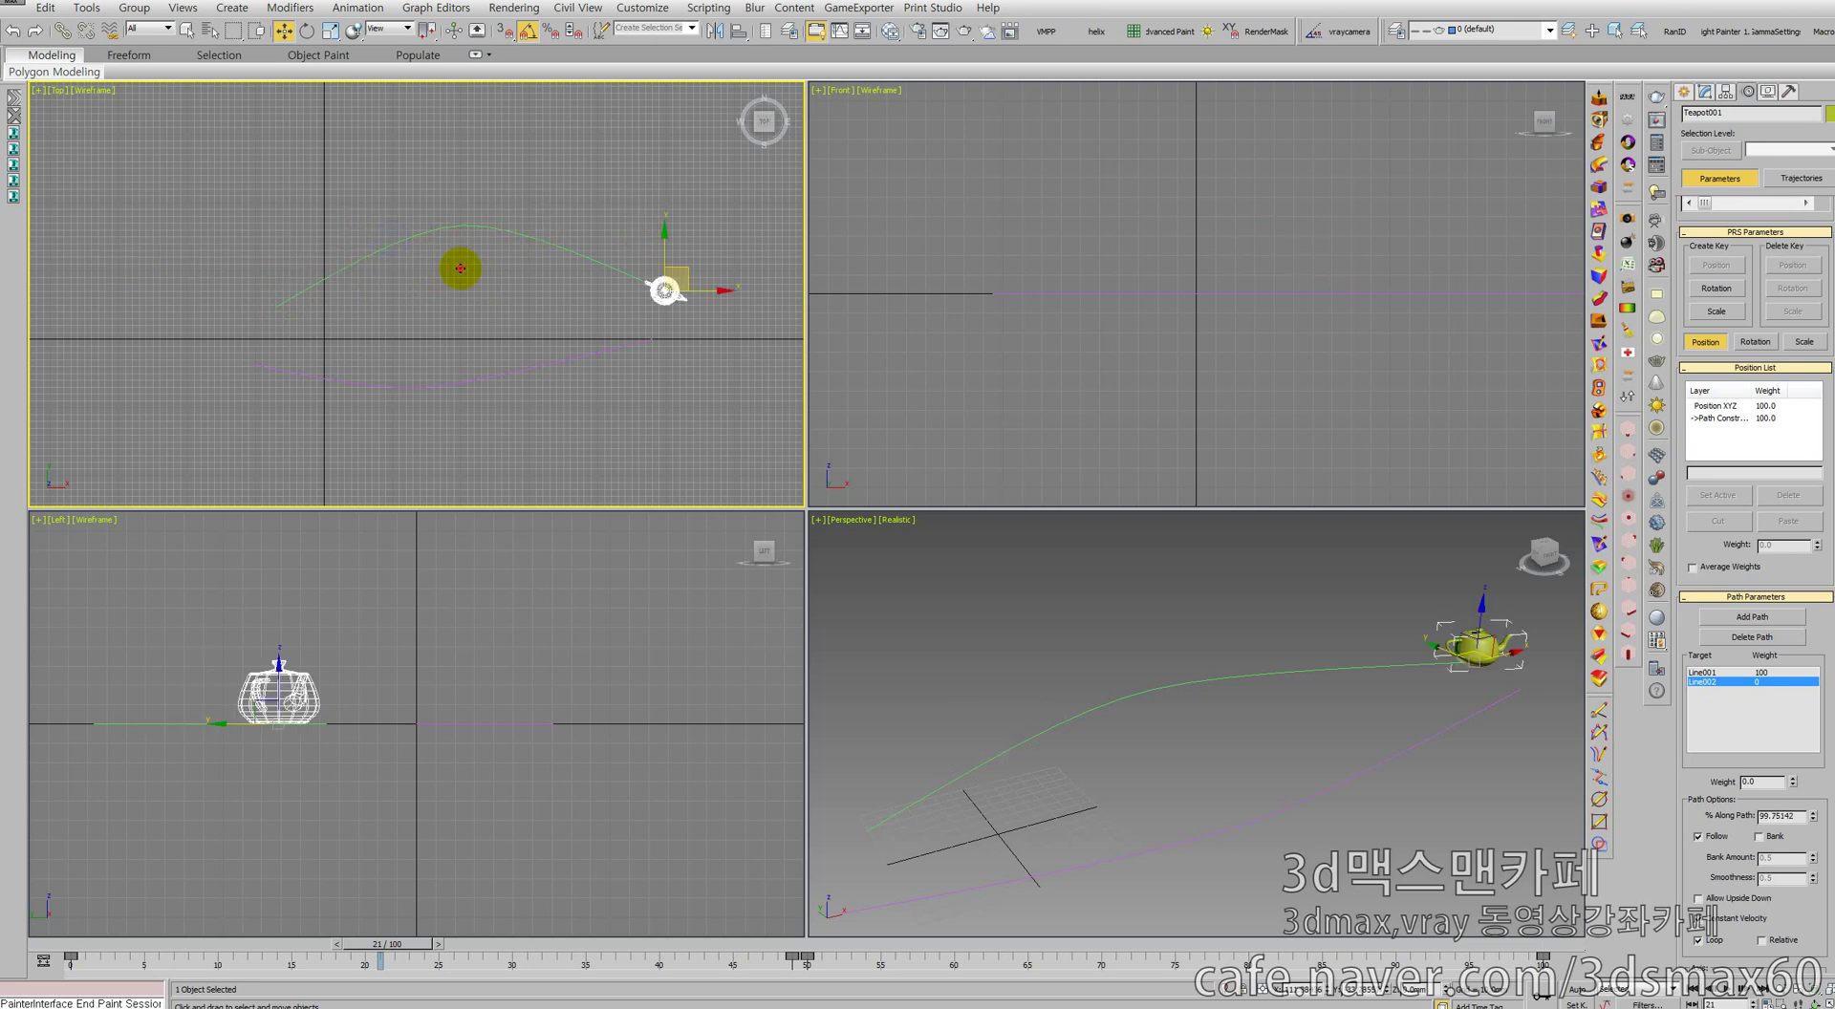
right_click(461, 268)
Try to rotate the path-constrained teapot in the Top viewport and undo the change
right_click(343, 270)
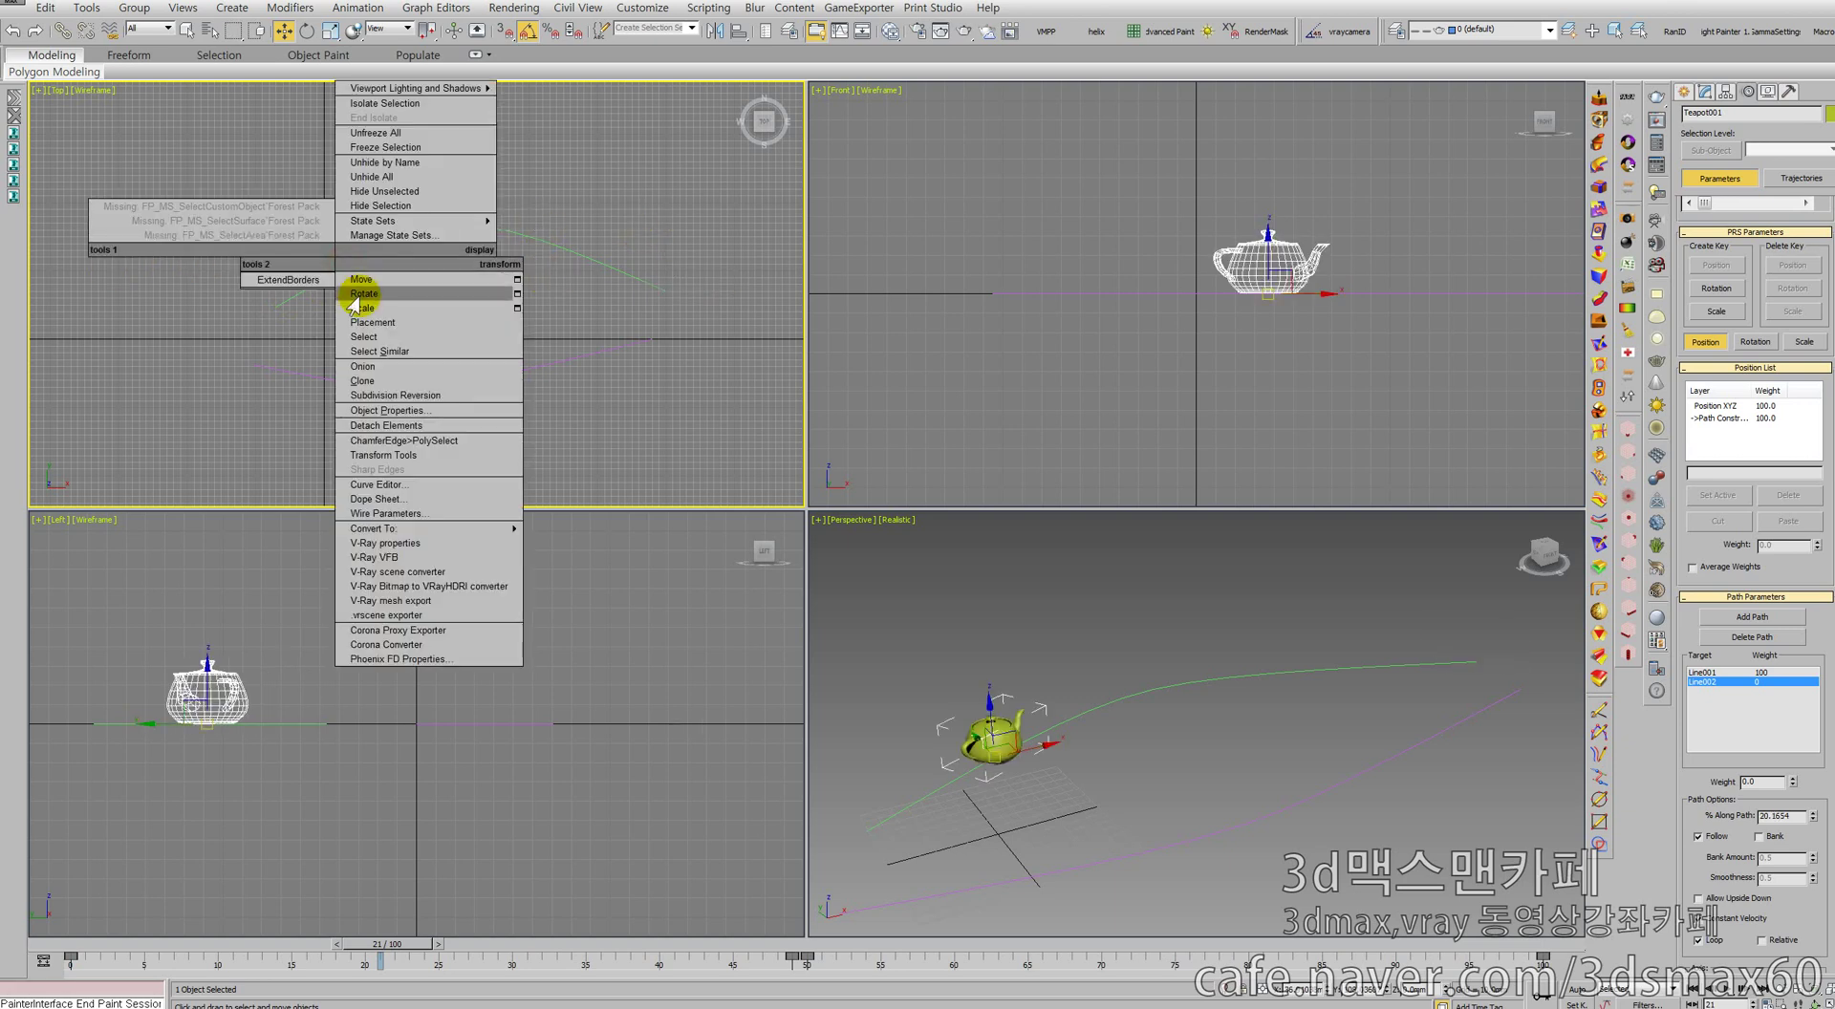
left_click(359, 292)
left_click_drag(380, 303, 182, 231)
right_click(353, 275)
right_click(356, 276)
left_click(373, 288)
key("ctrl+z")
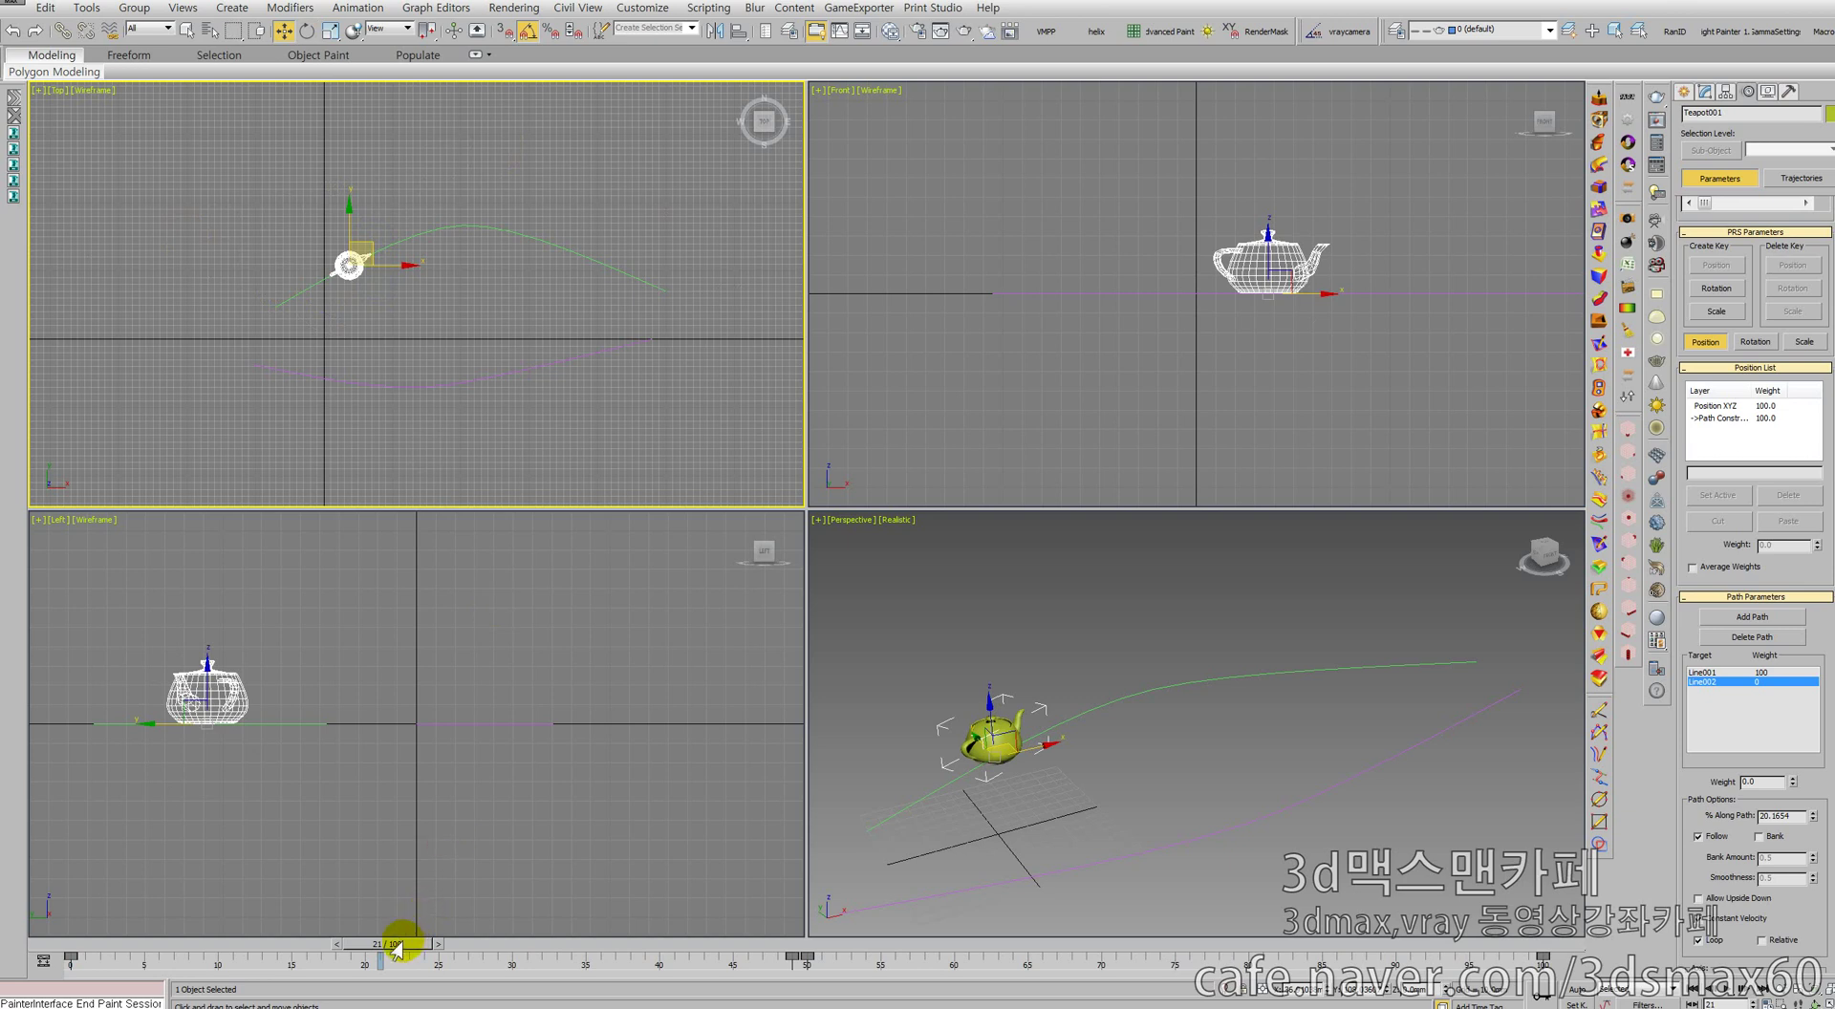
Return to frame 0 and create a Dummy helper beside the teapot in the Top viewport, slightly larger than the teapot
left_click_drag(396, 946, 76, 945)
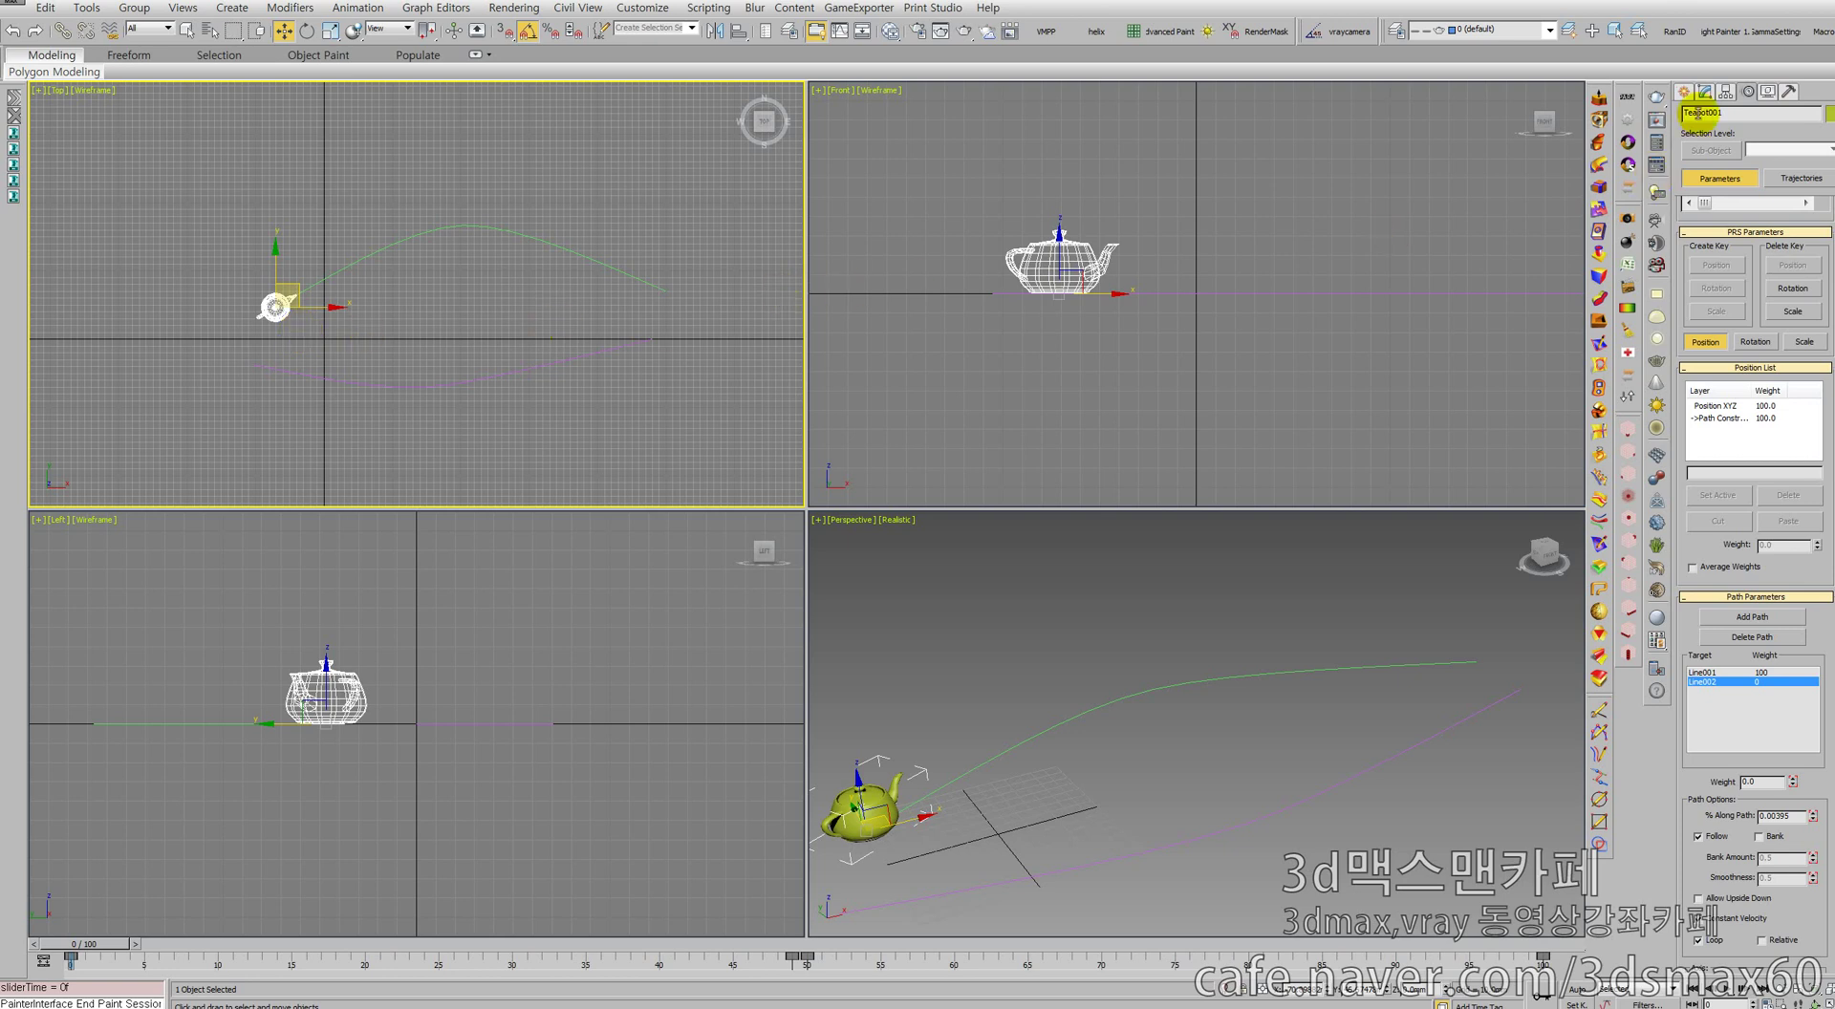
left_click(1684, 92)
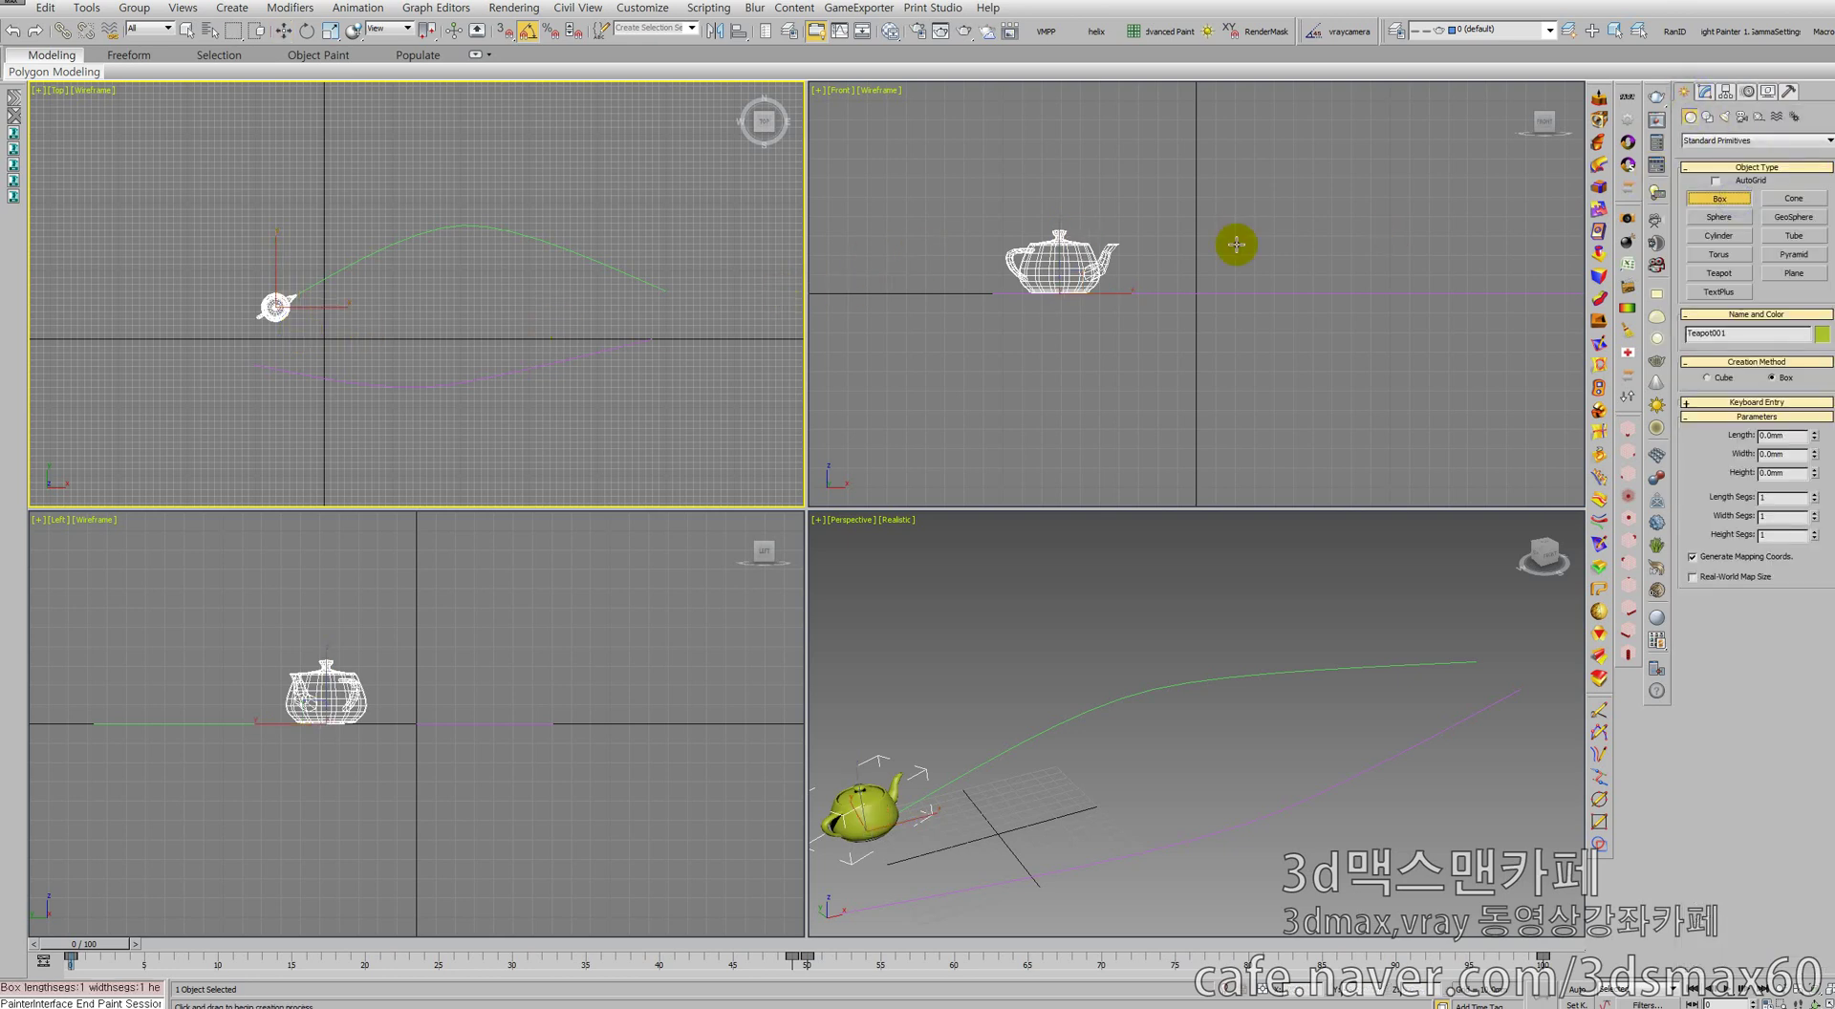
left_click(1755, 118)
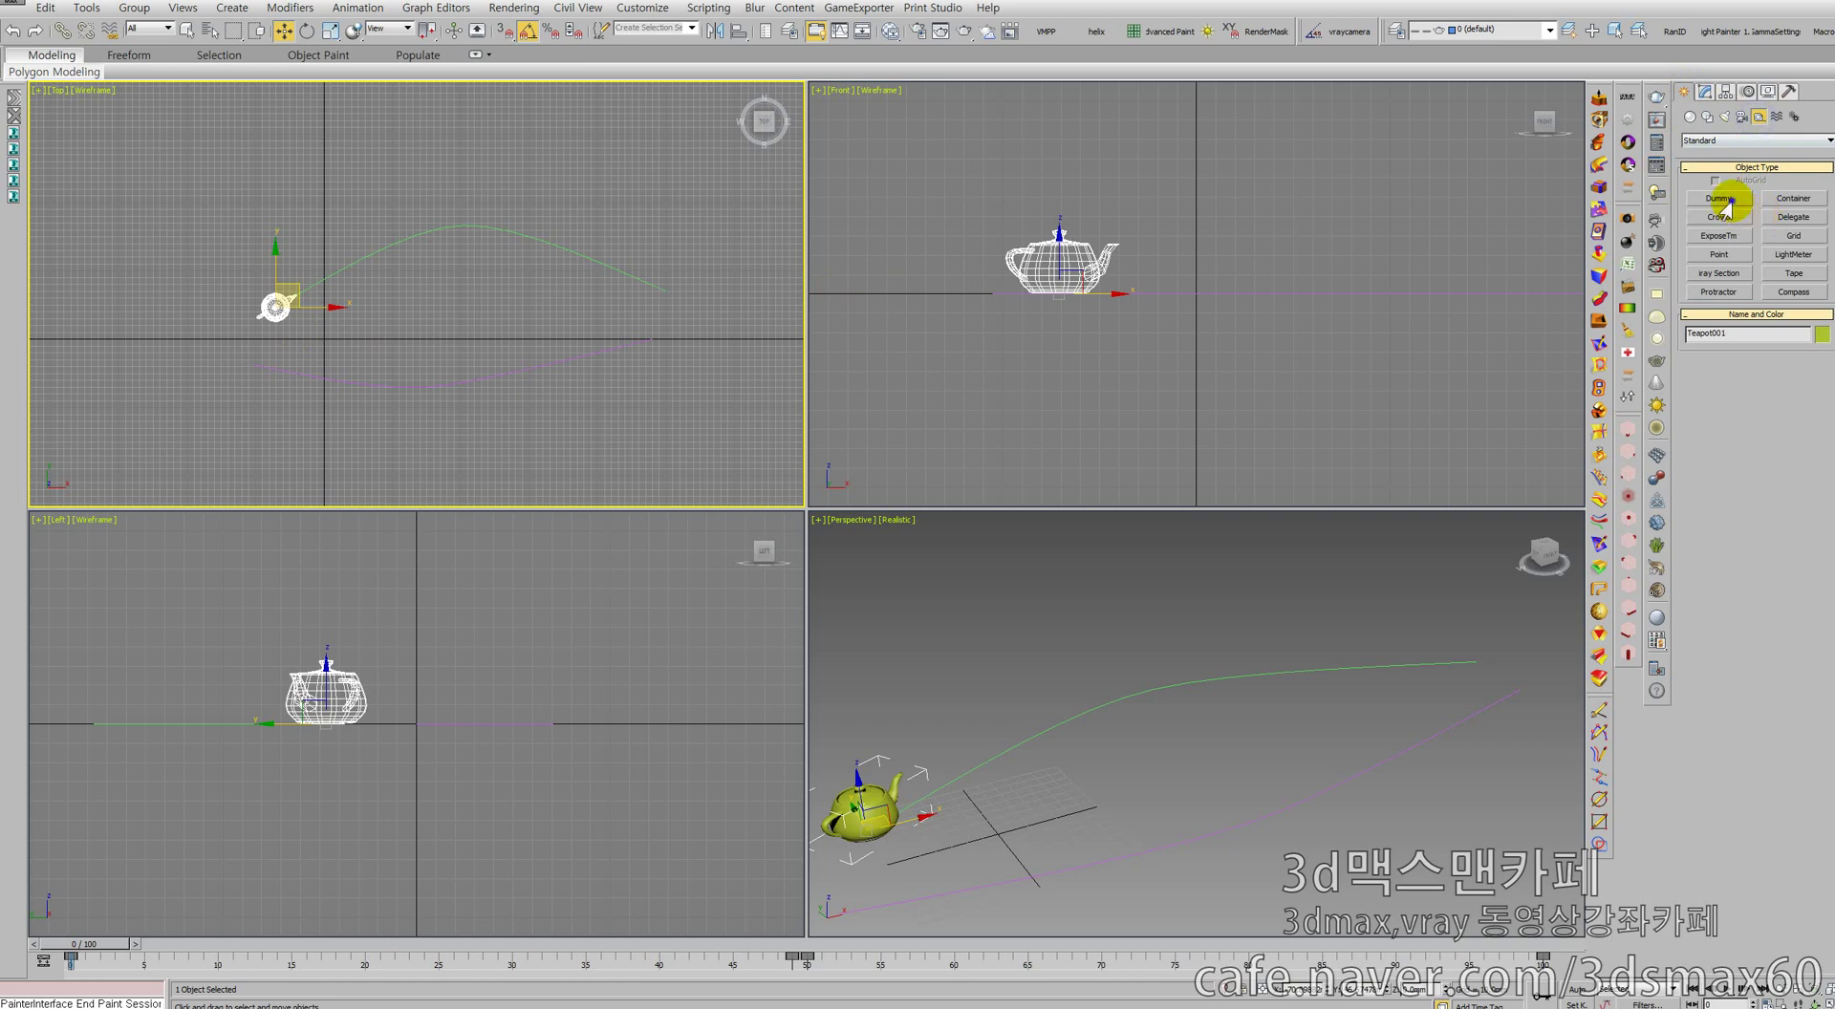
left_click(1721, 200)
left_click_drag(320, 274, 339, 298)
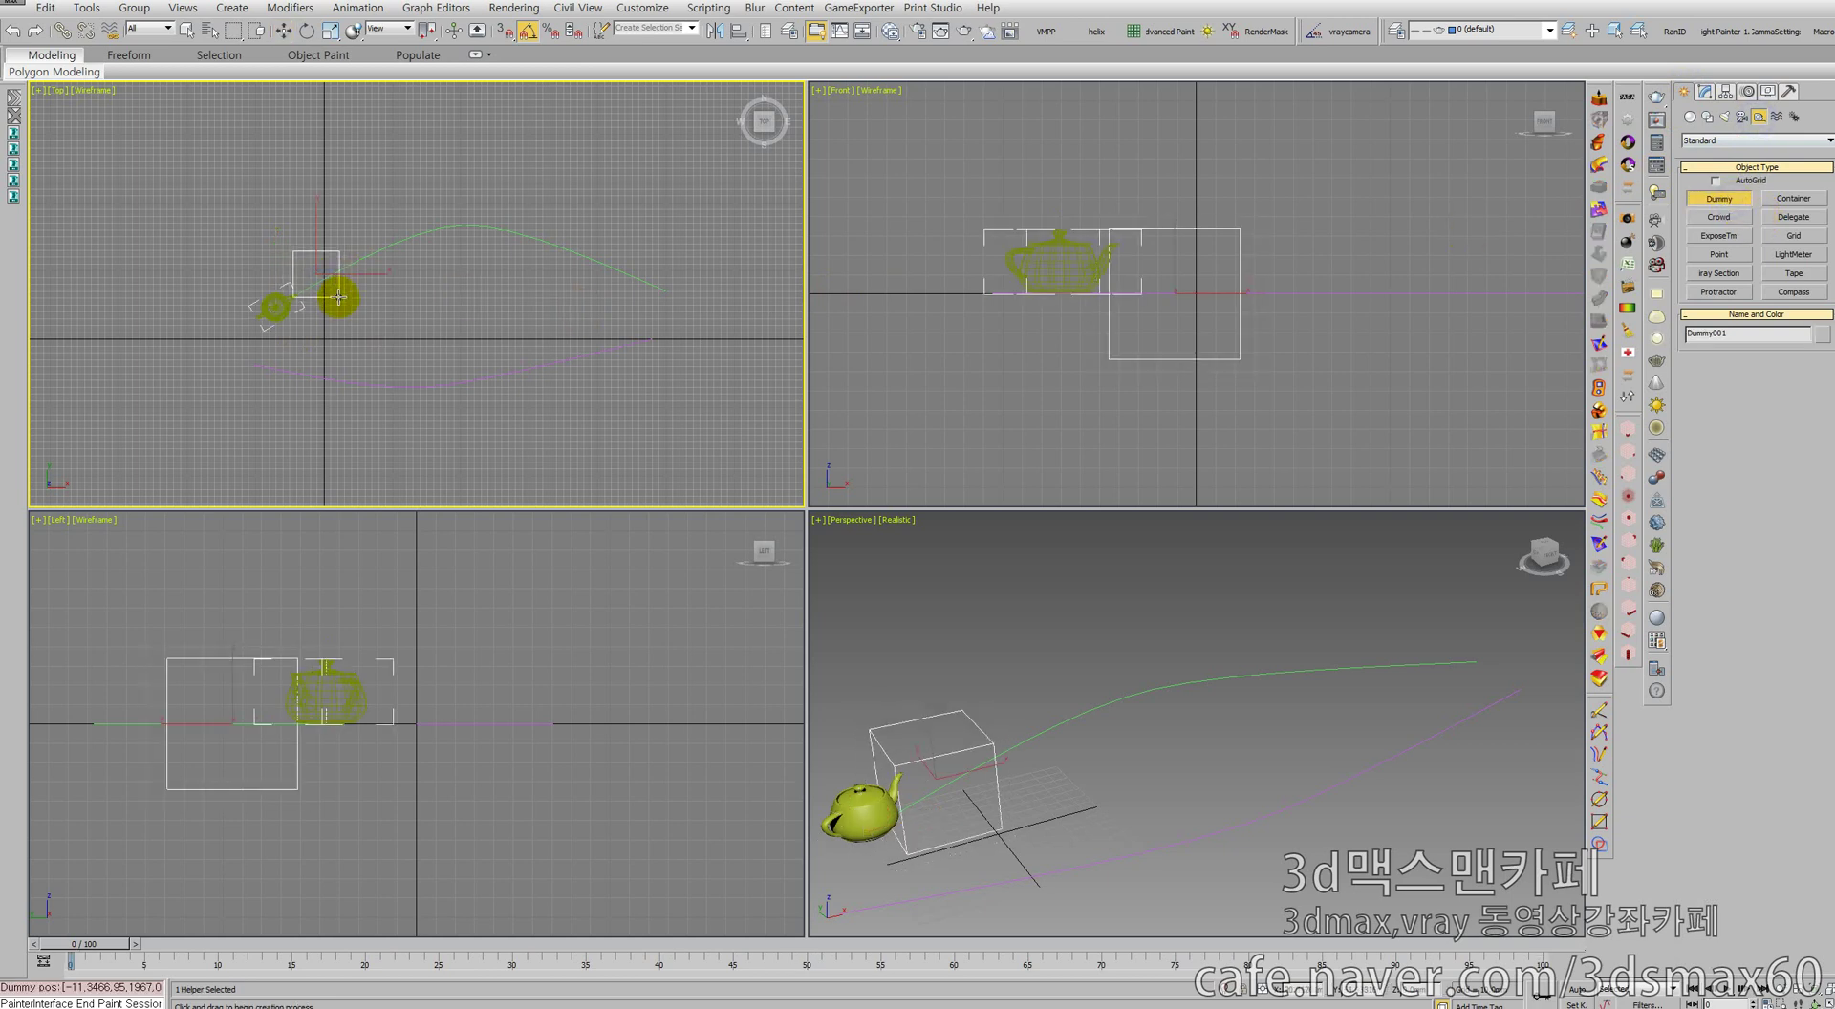
right_click(329, 297)
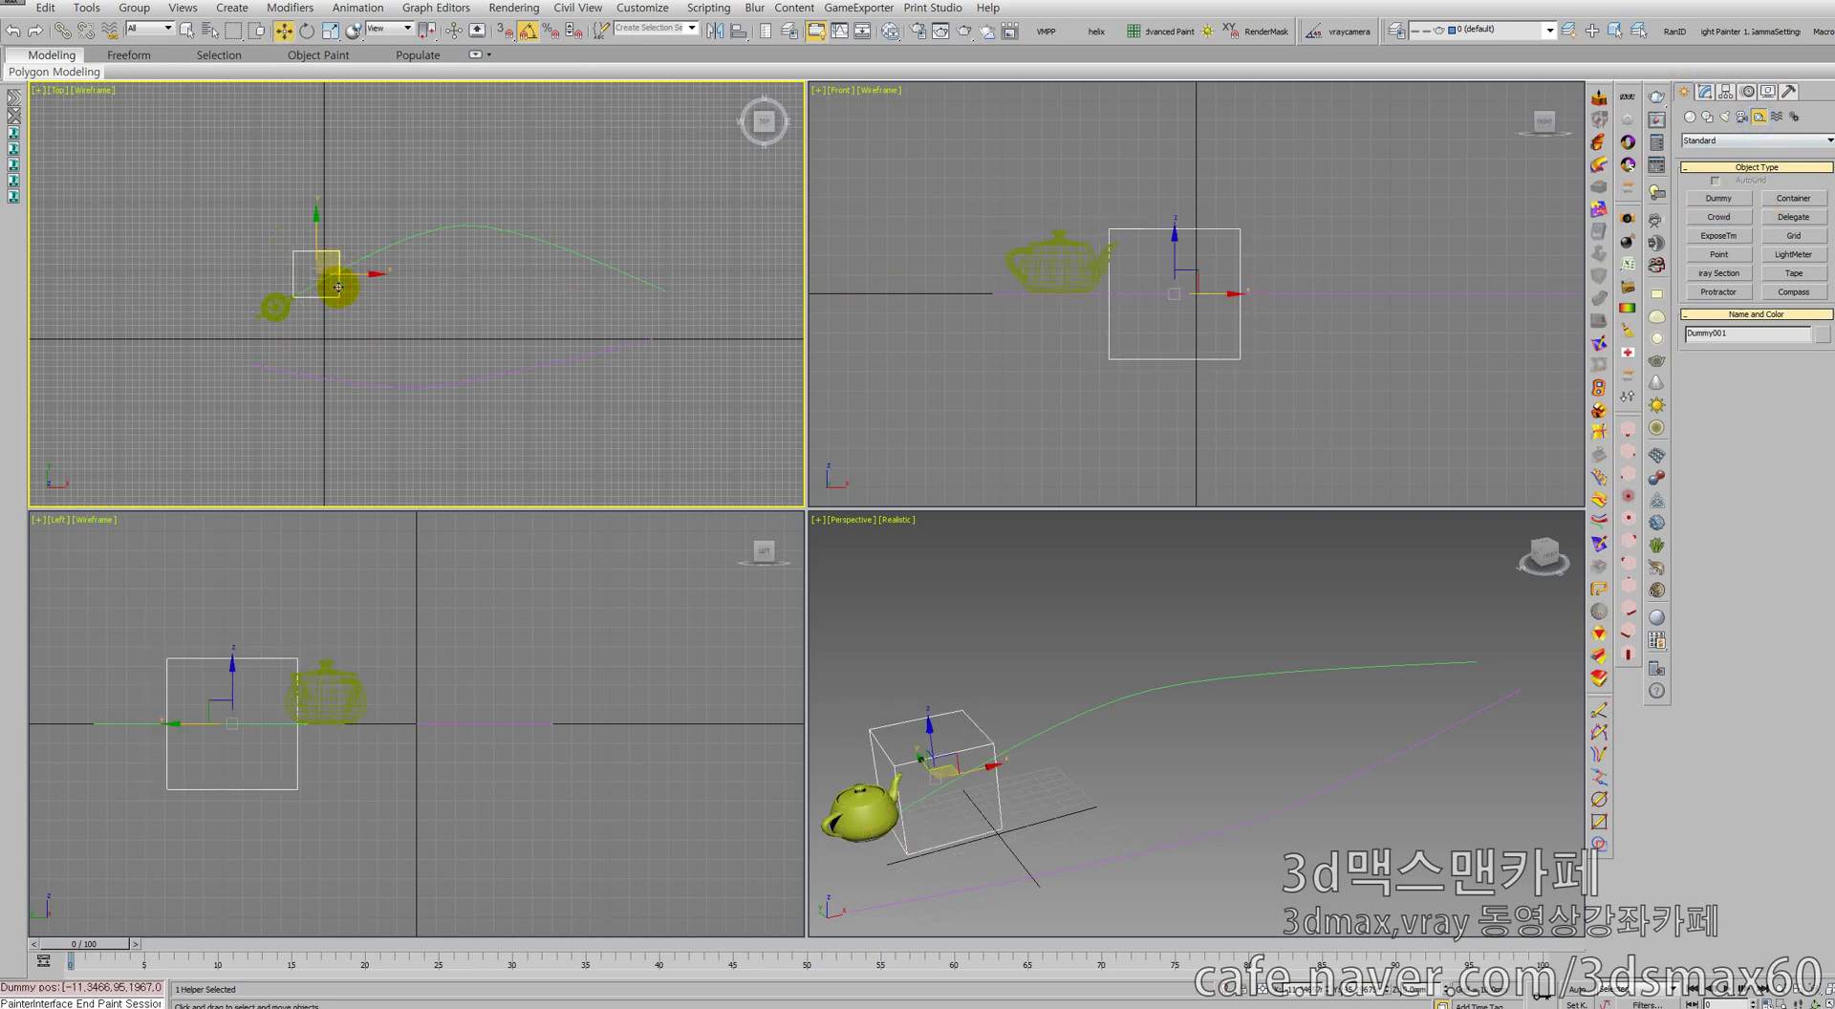
Switch the selection between the teapot and the dummy helper, ending with the teapot selected
left_click(280, 302)
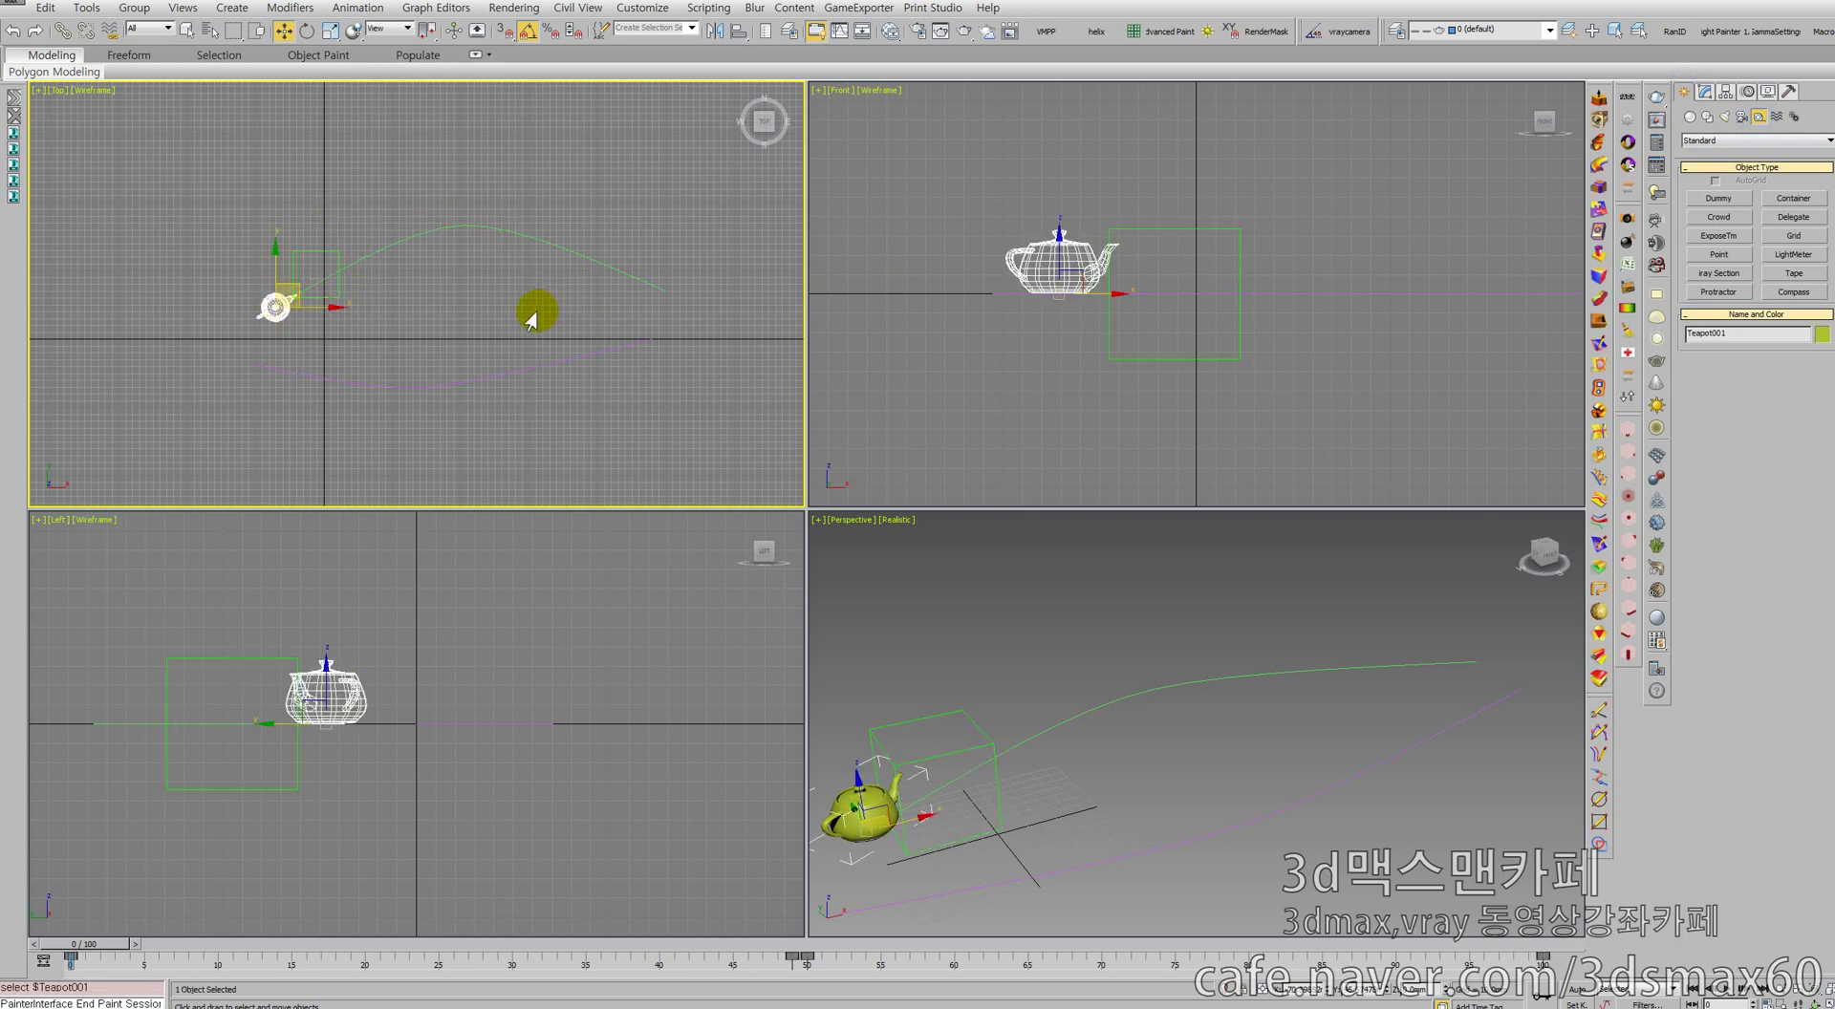
left_click(334, 282)
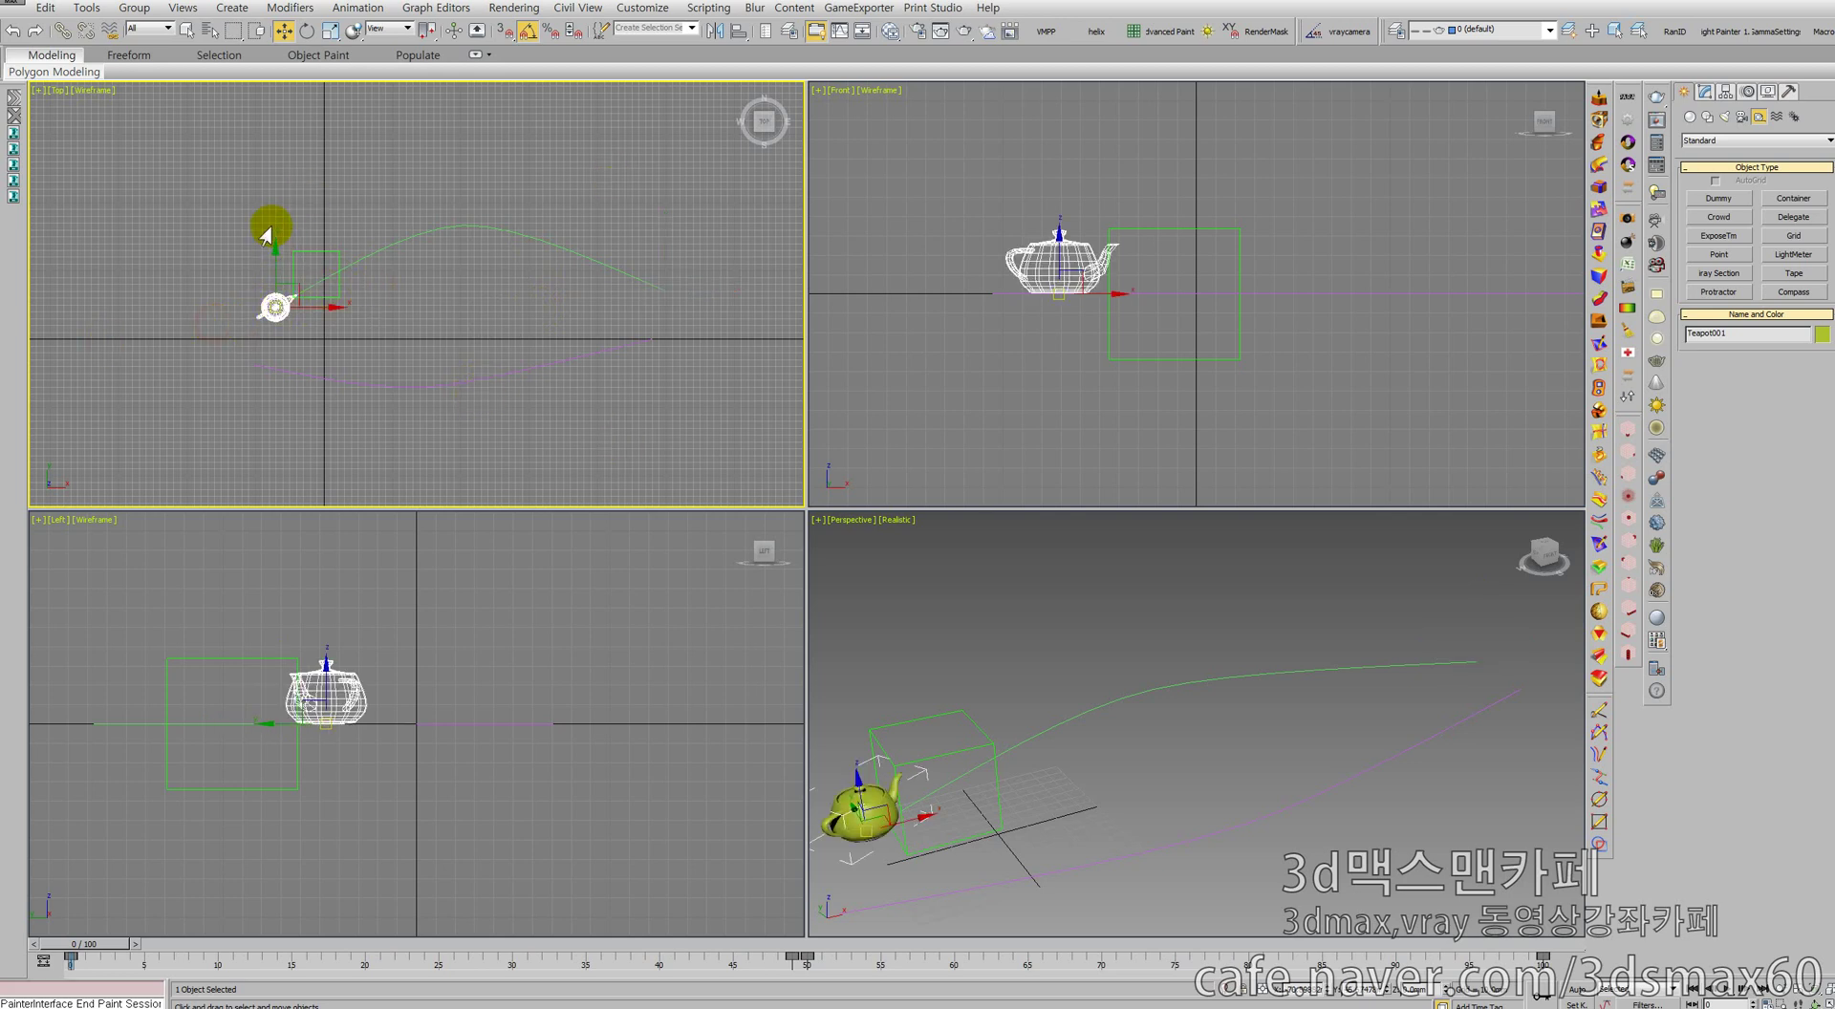
left_click(323, 260)
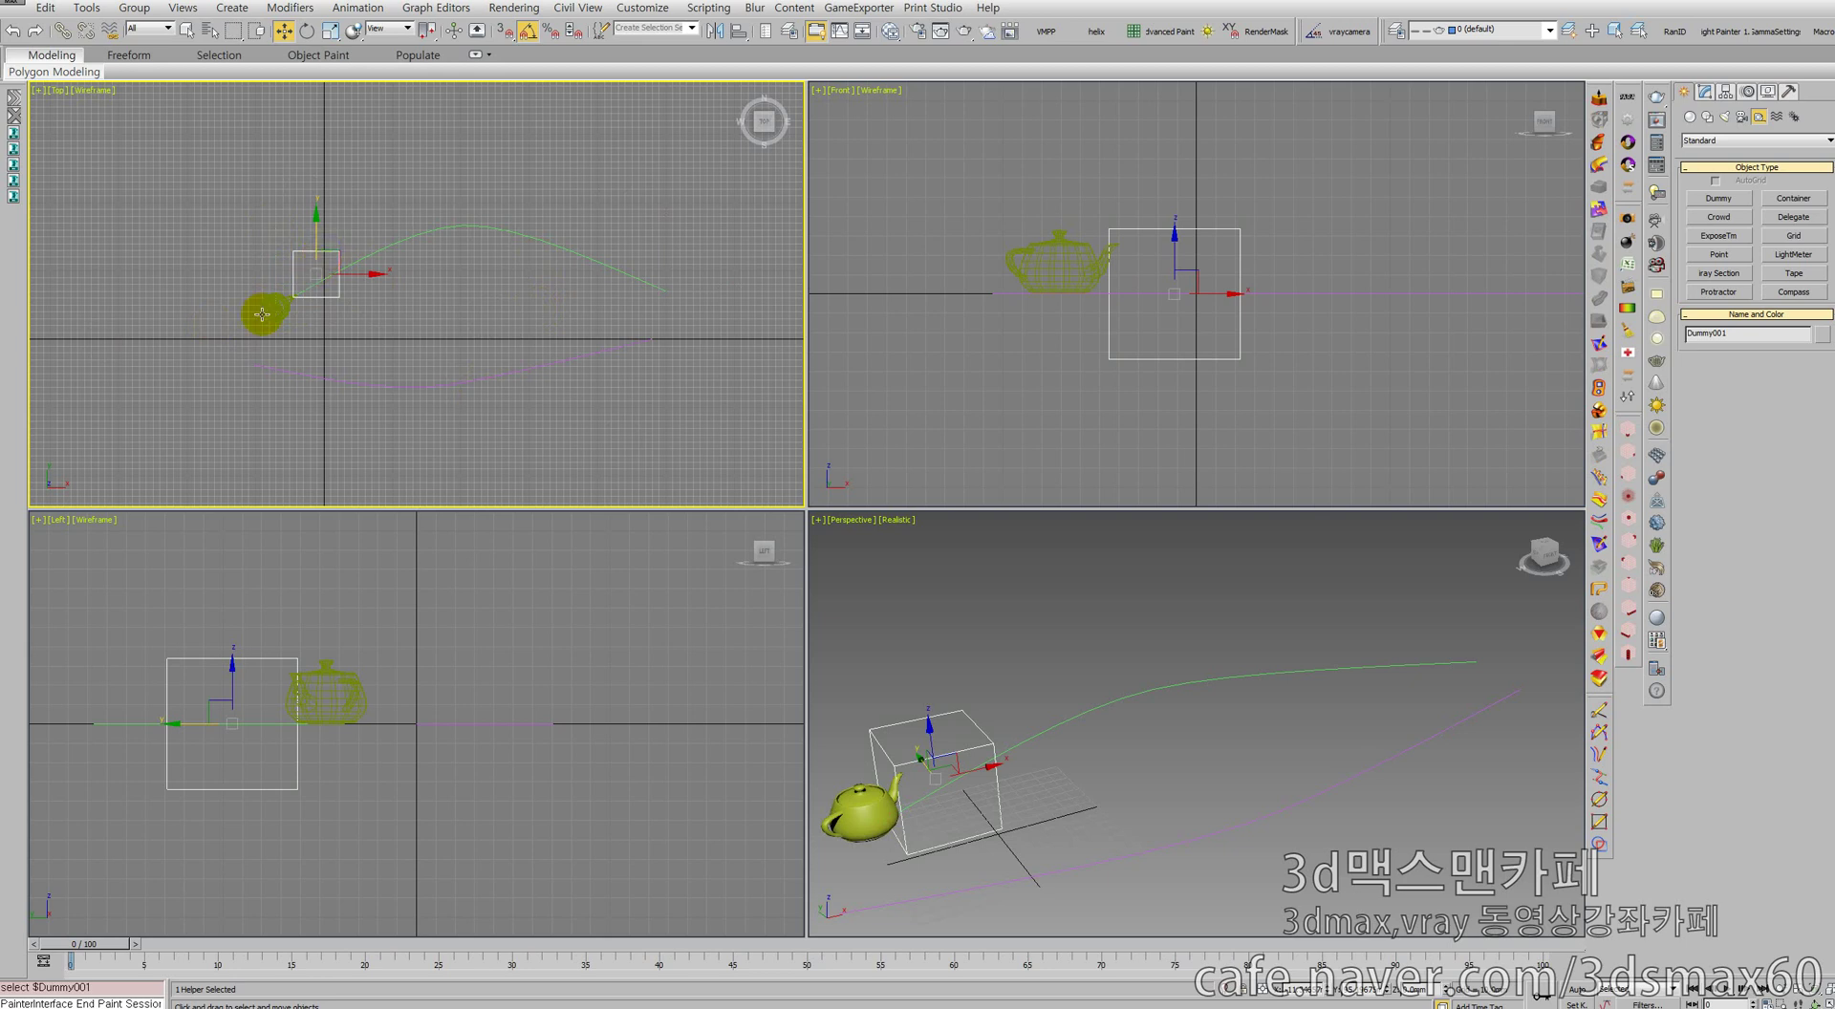
left_click(292, 277)
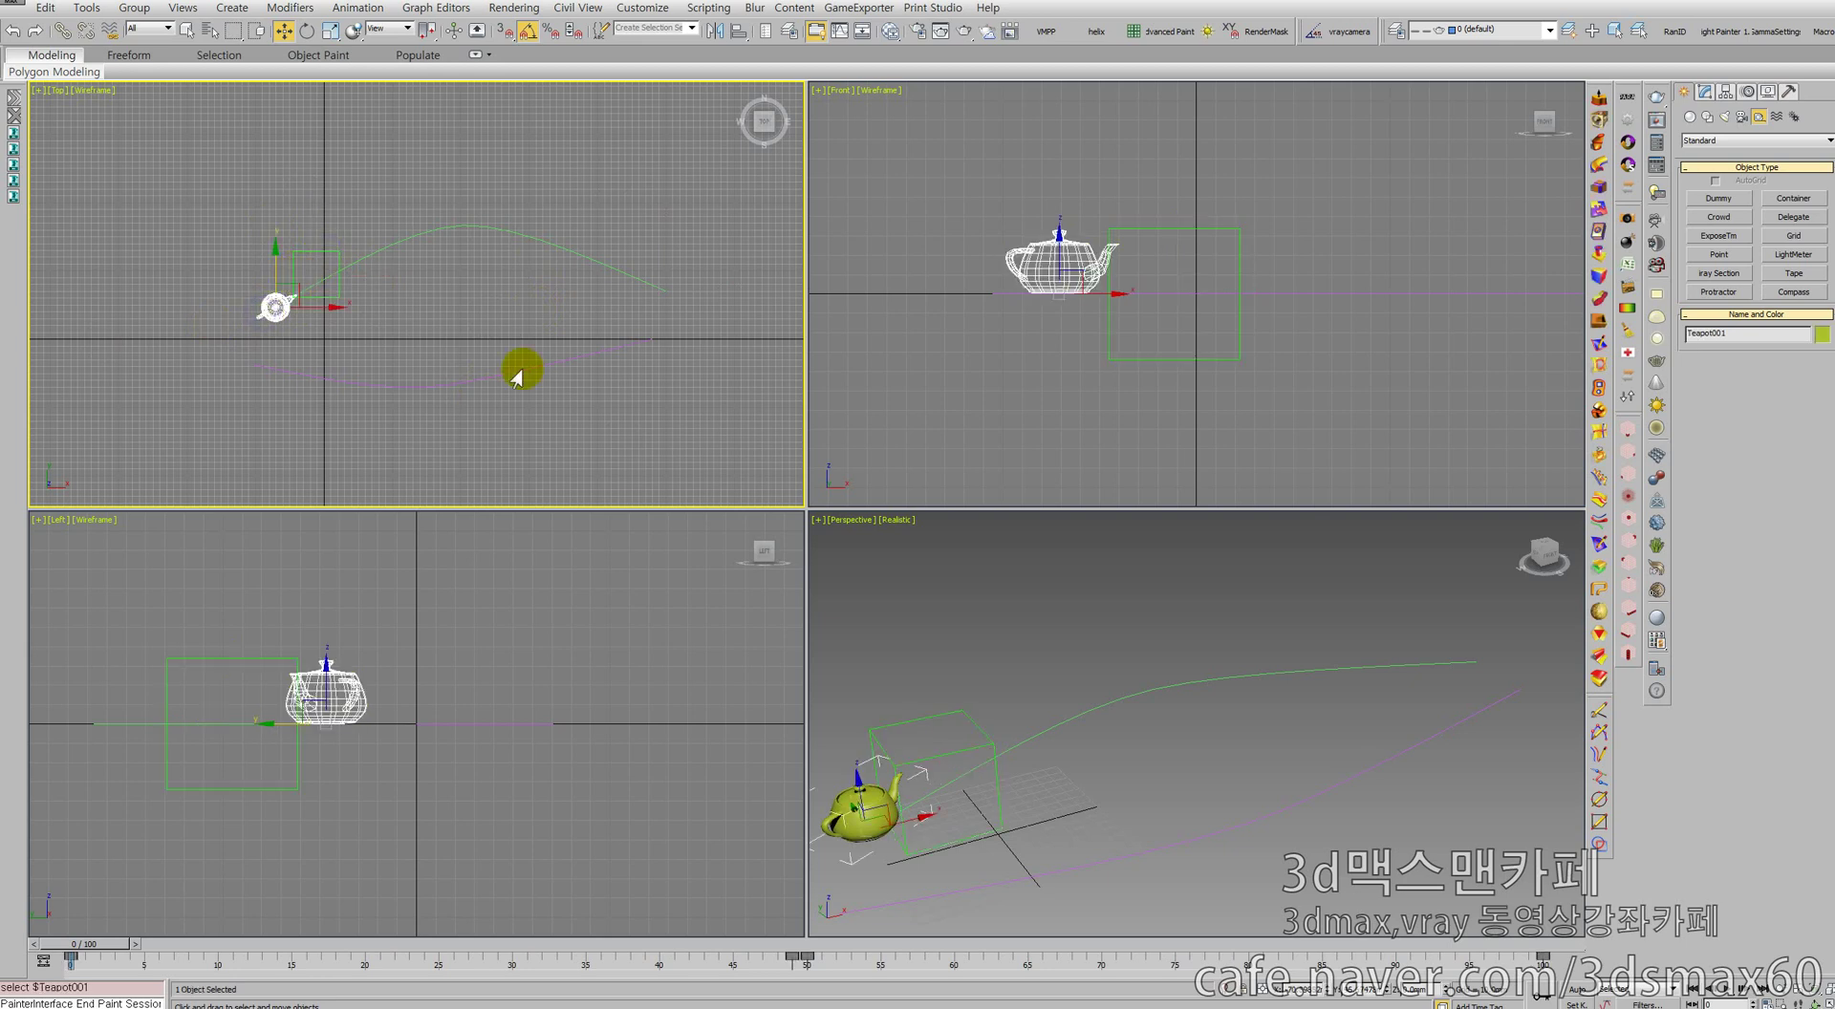
middle_click_drag(960, 729, 1056, 703)
scroll(1058, 706, "down", 2)
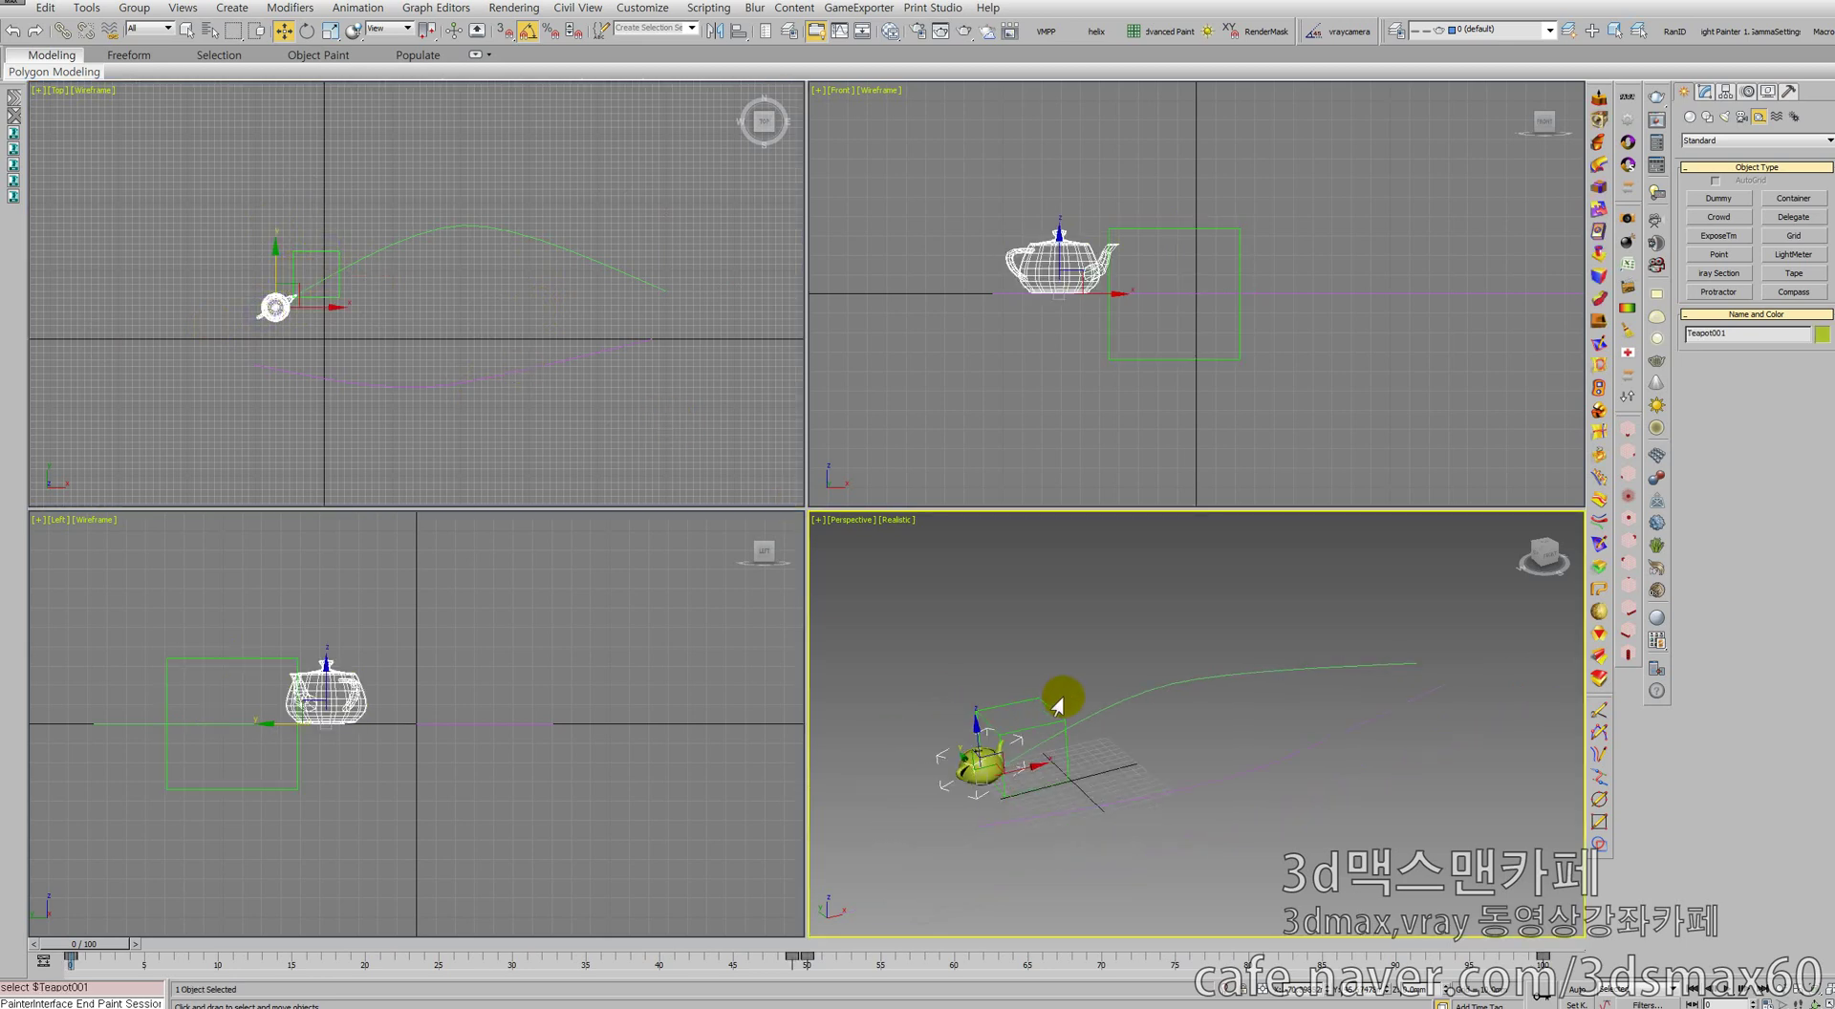